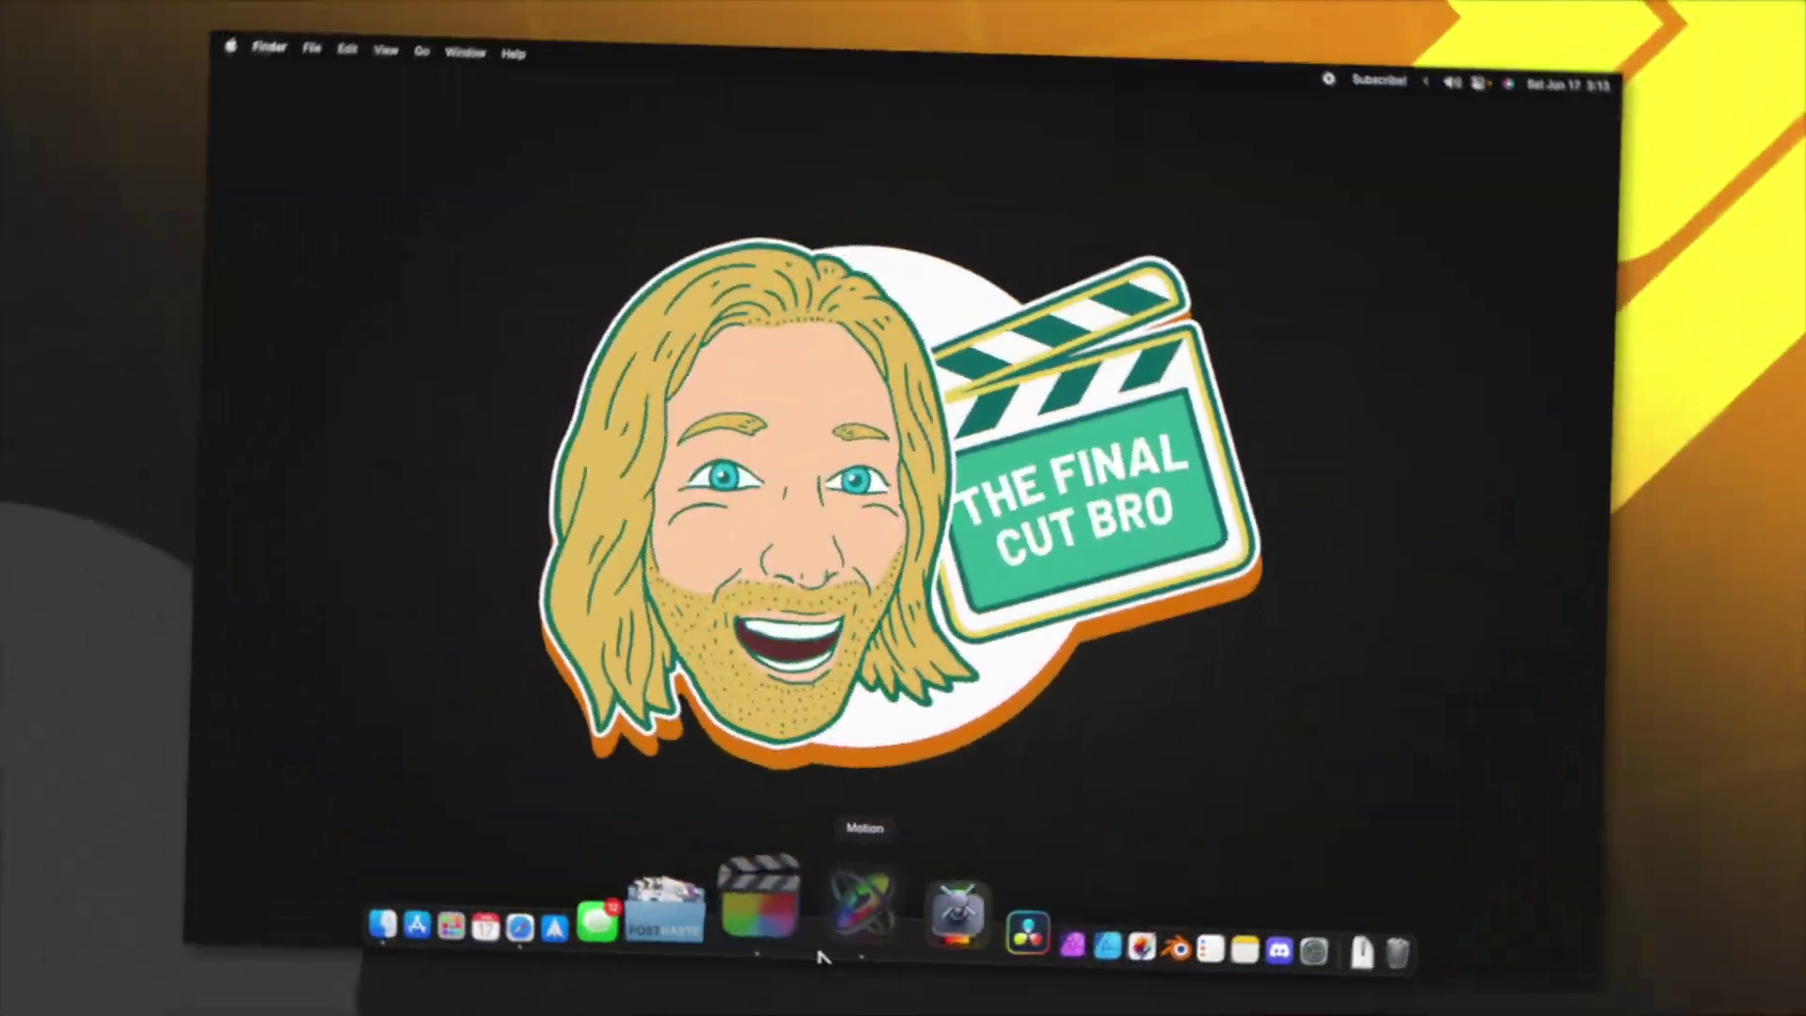
Step: Switch to Motion and create a new Final Cut Title project
left_click(818, 957)
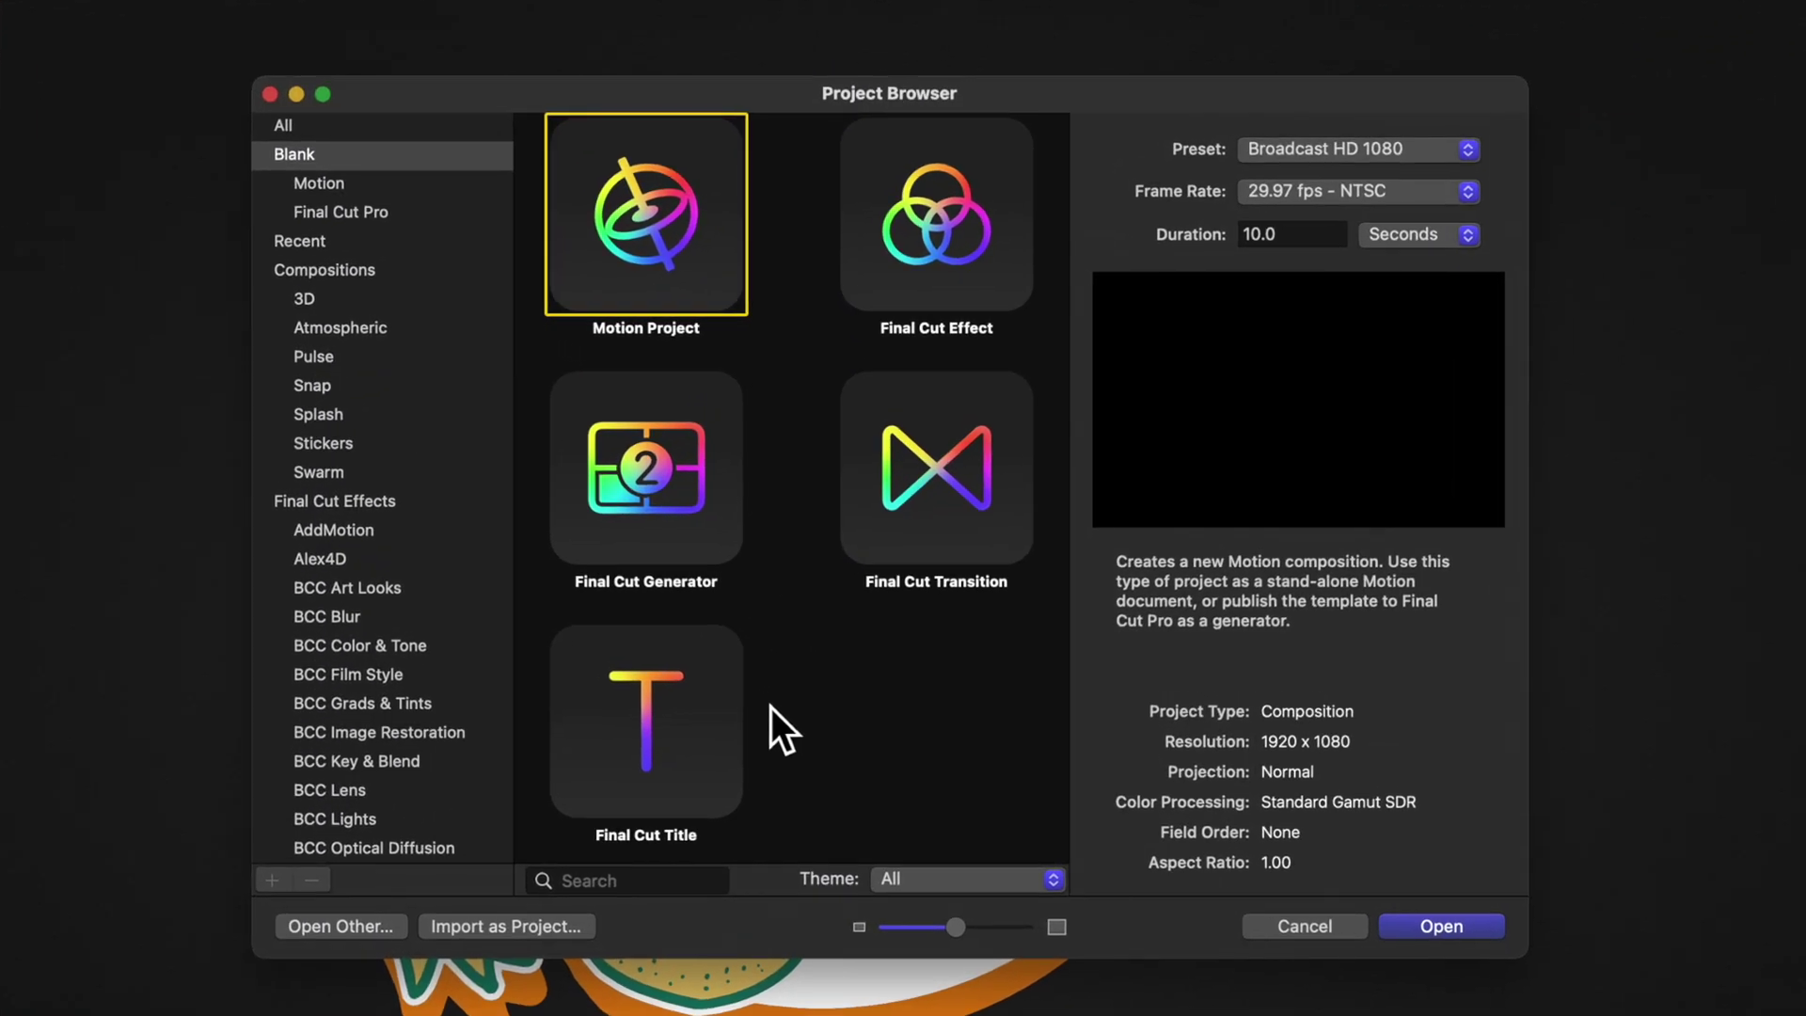
left_click(625, 799)
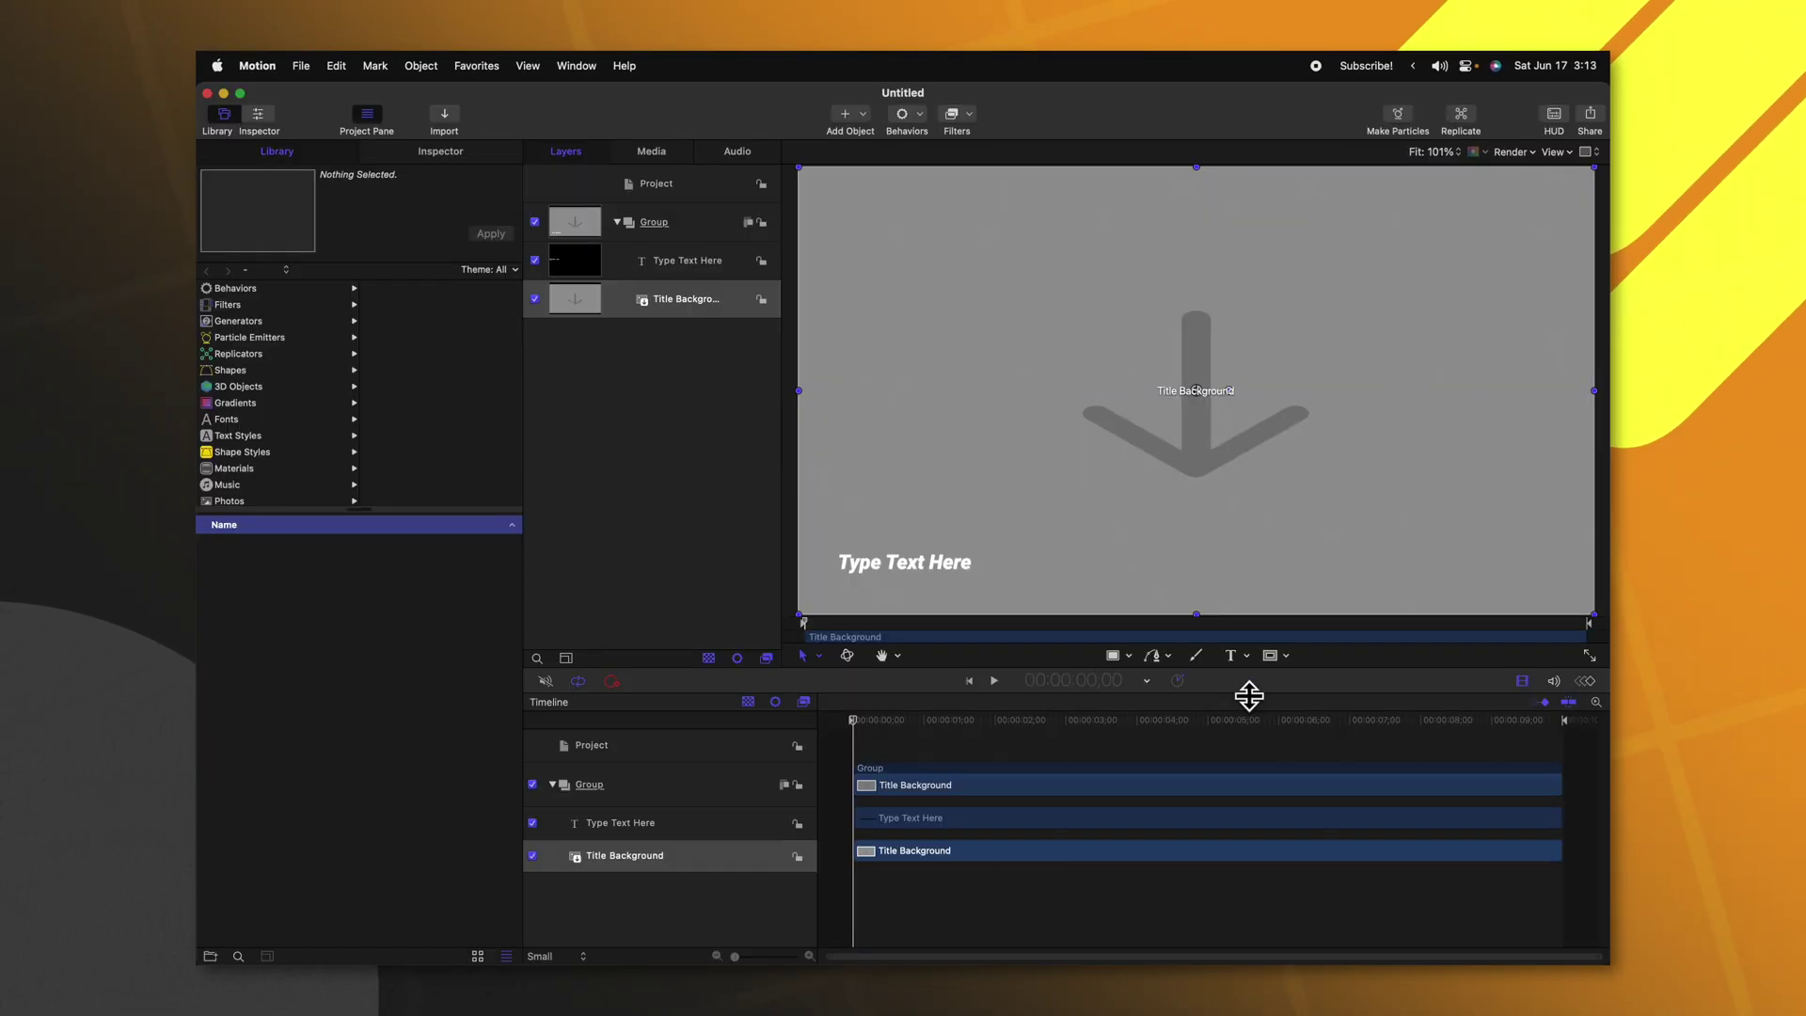
left_click(1255, 698)
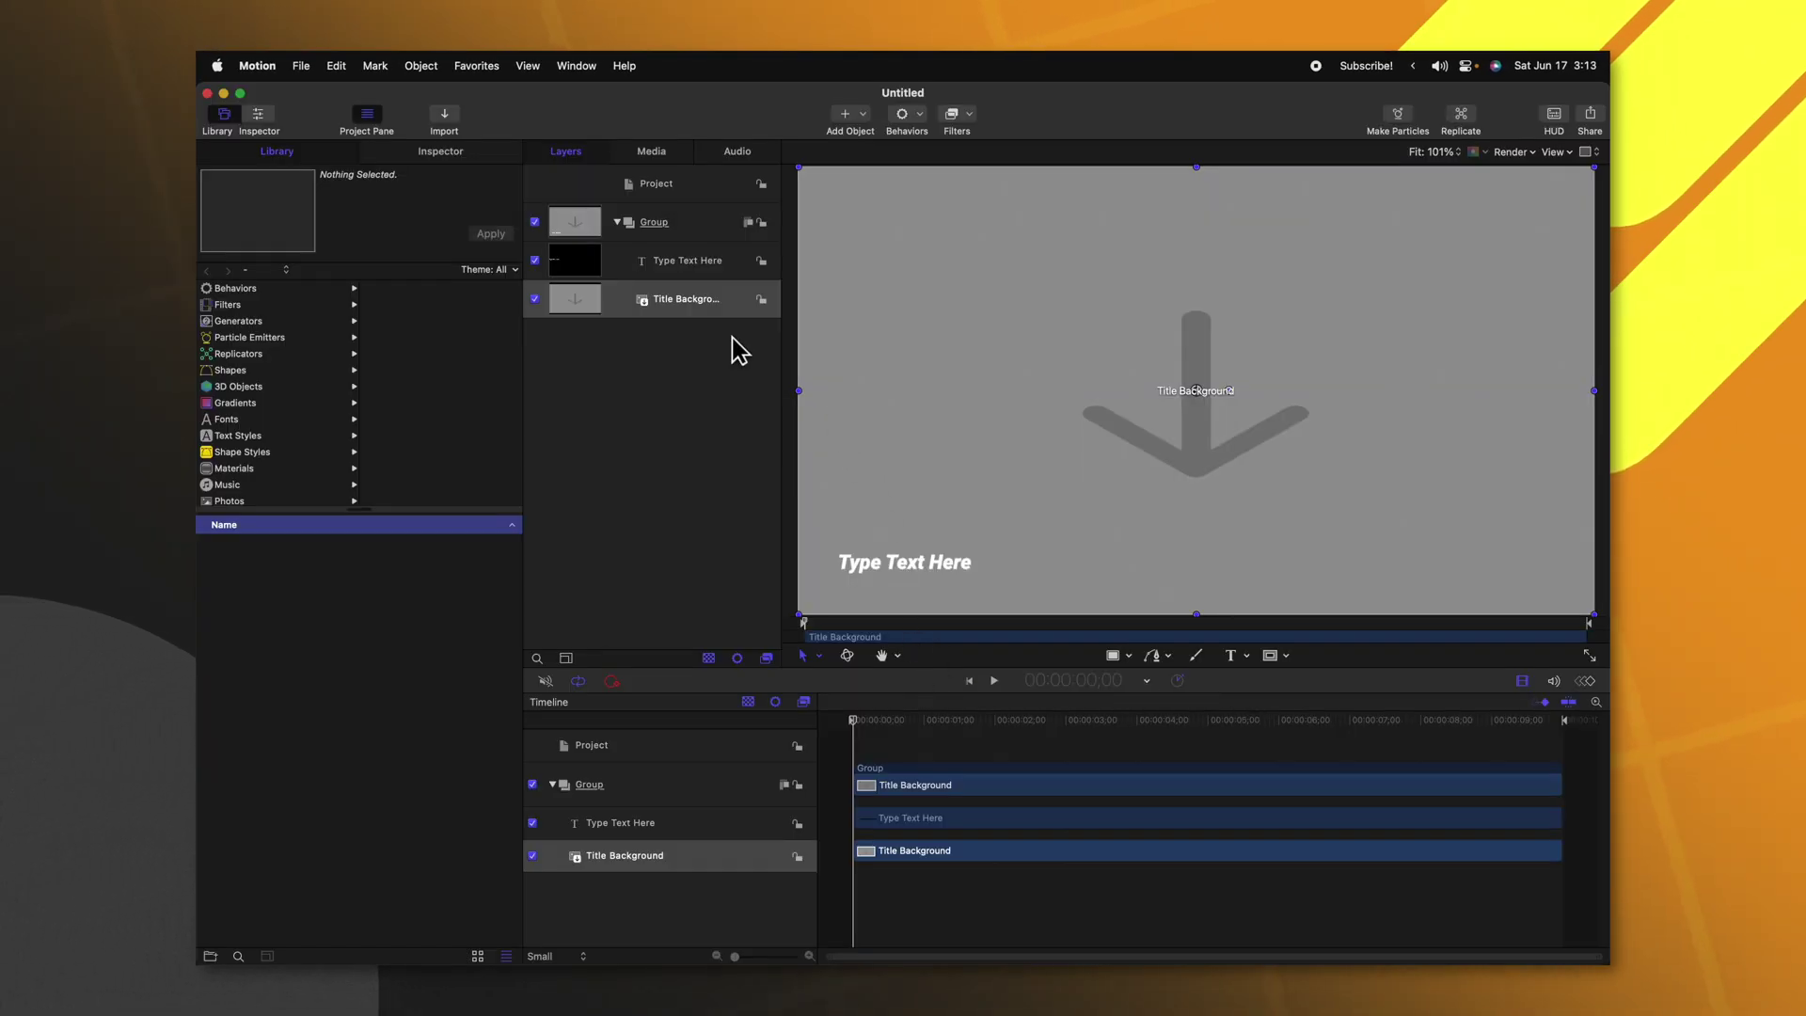
Step: Delete the Type Text Here layer and fill the Title Background placeholder with the "angry" .mov clip from the Stock footage folder
left_click(674, 260)
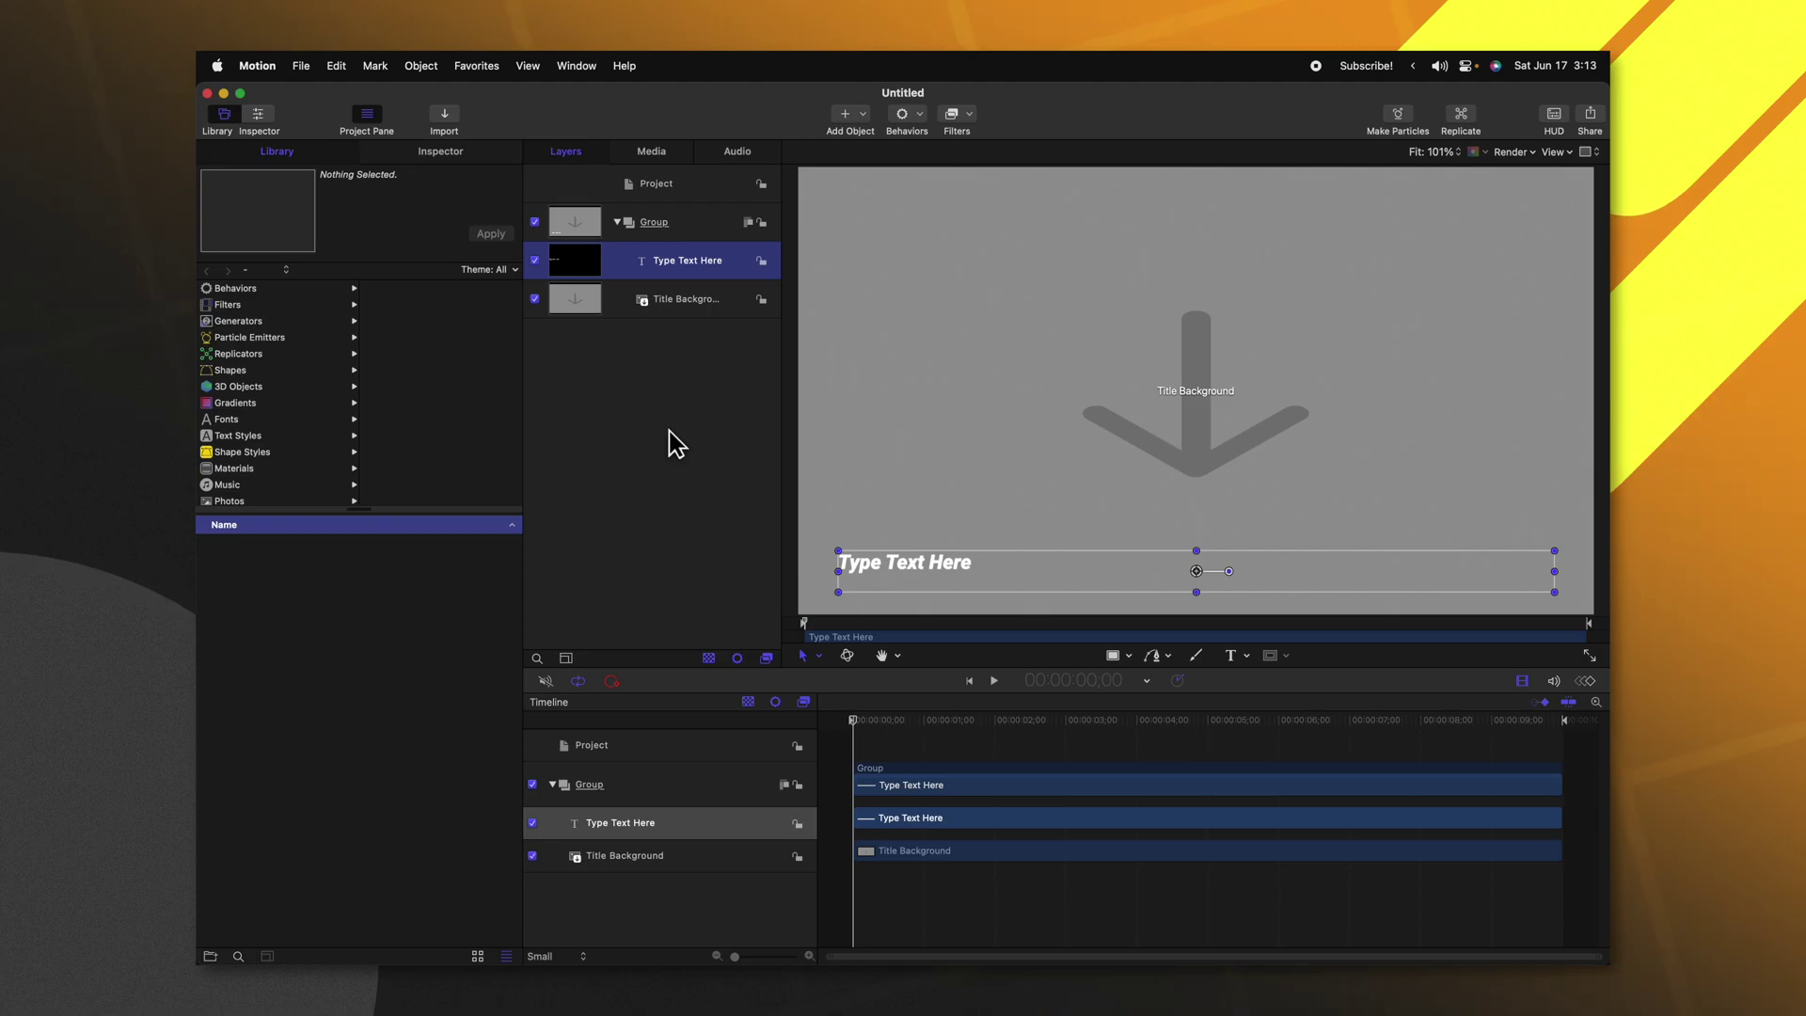
key("Delete")
left_click_drag(923, 234, 869, 397)
left_click_drag(1120, 449, 647, 275)
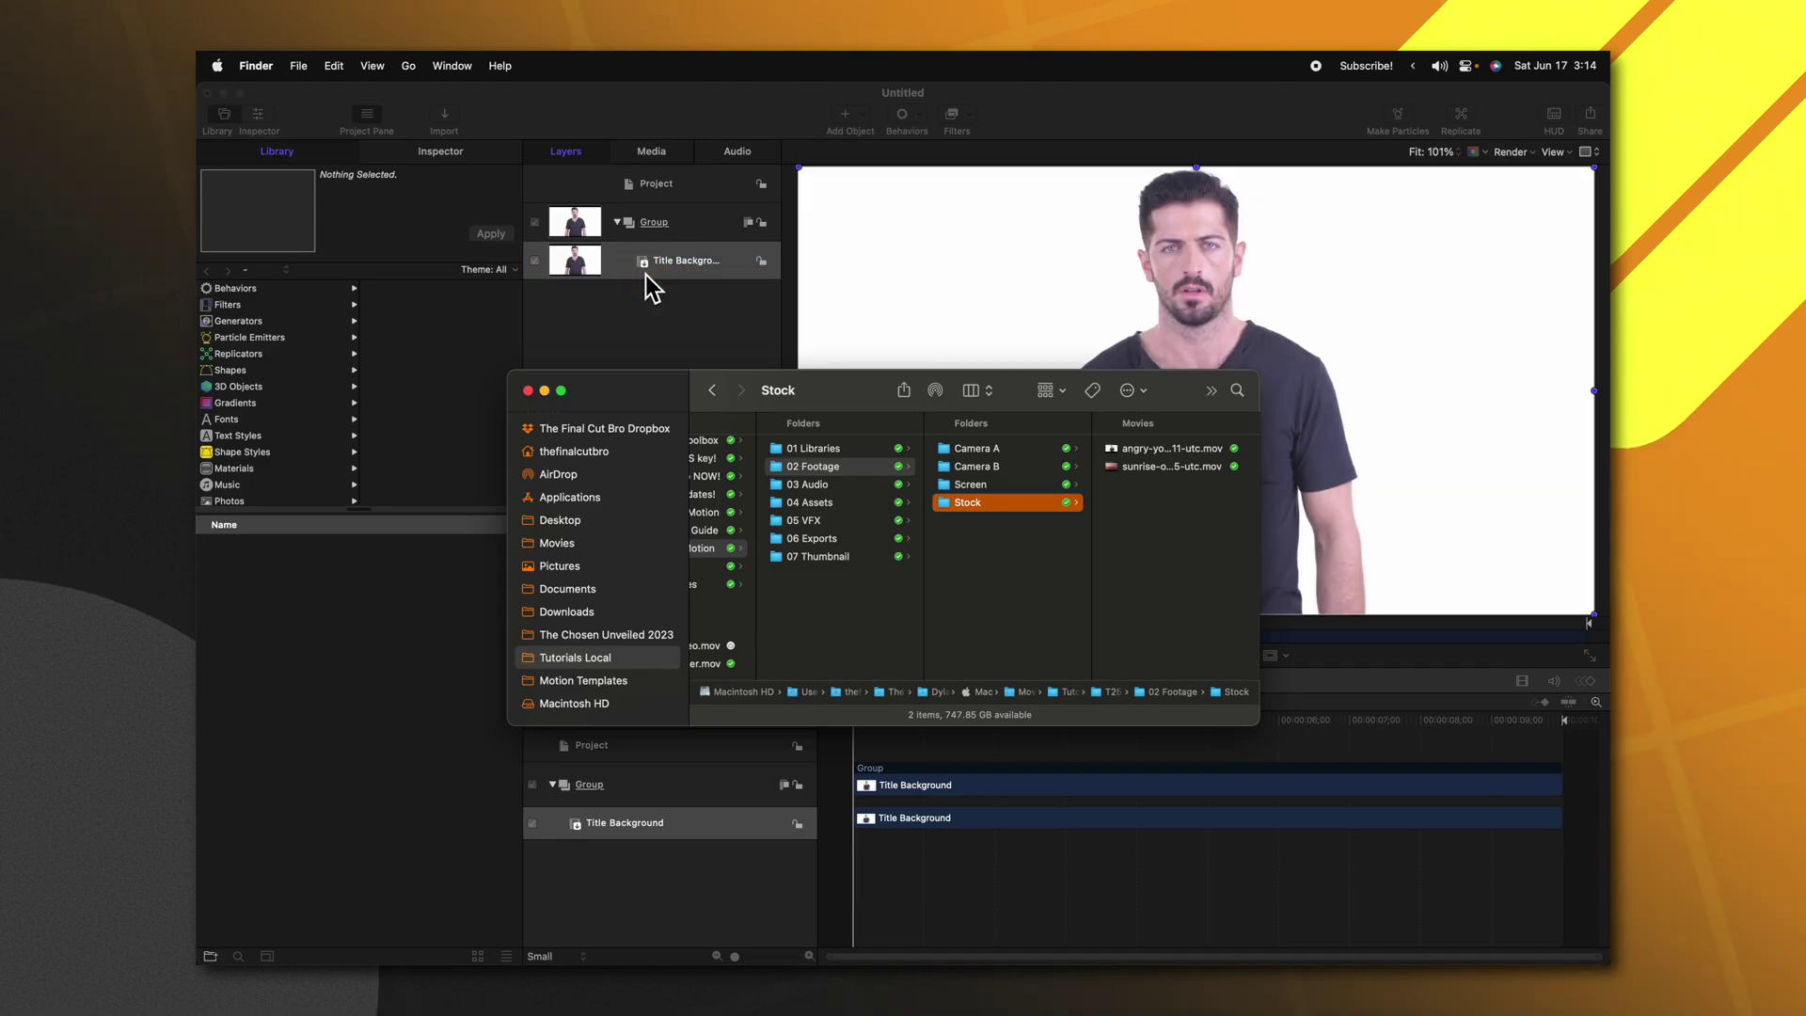
left_click(527, 390)
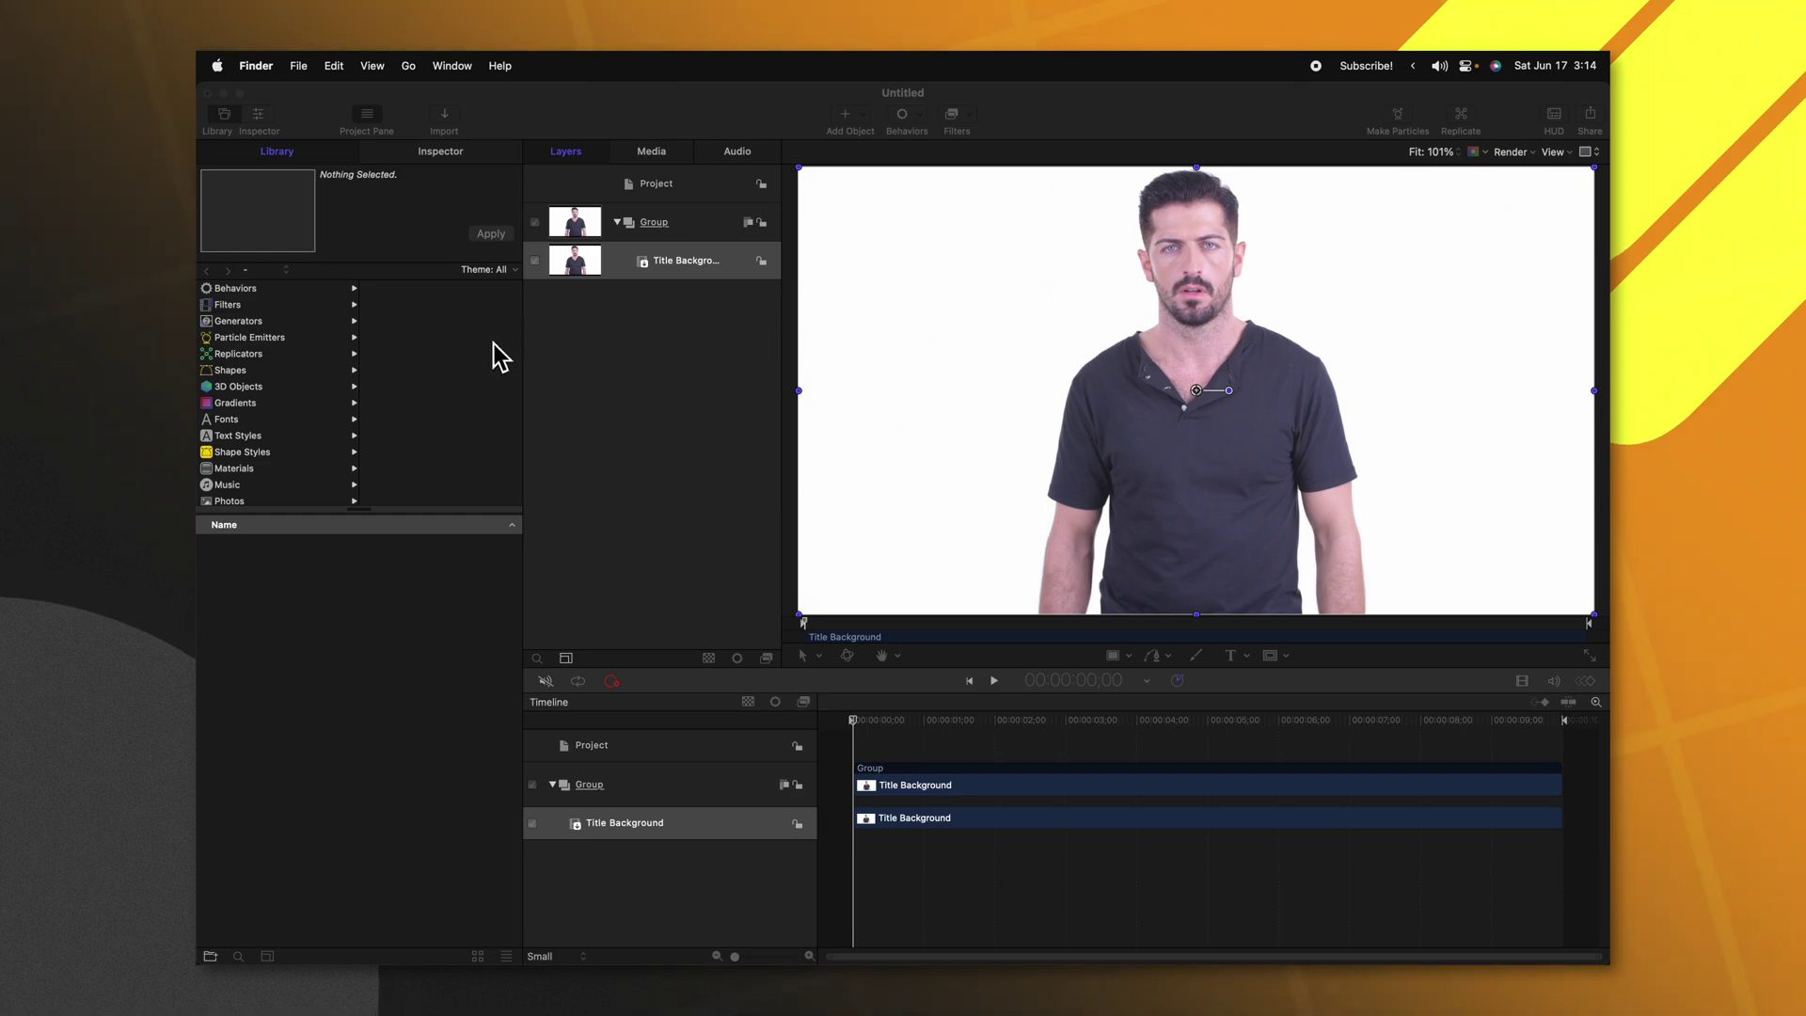
Step: Try moving the Title Background sideways in the canvas and undo the move
left_click_drag(968, 352, 1173, 348)
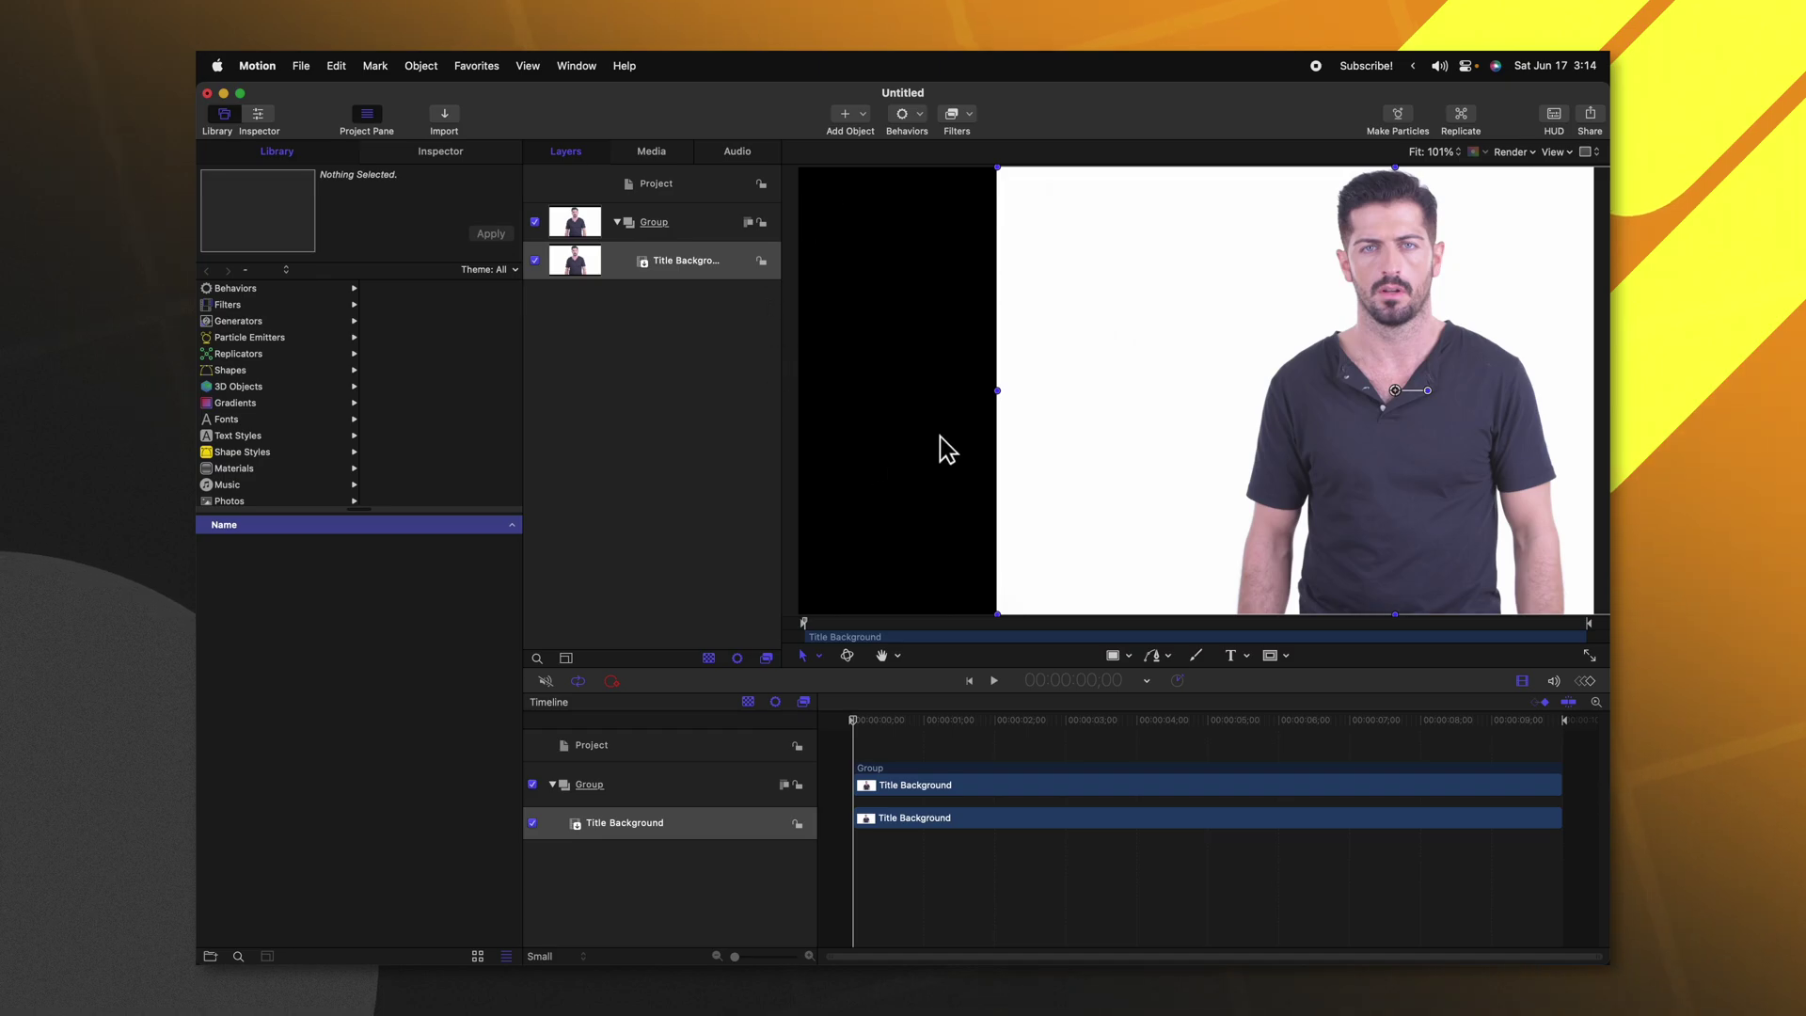
key("super+z")
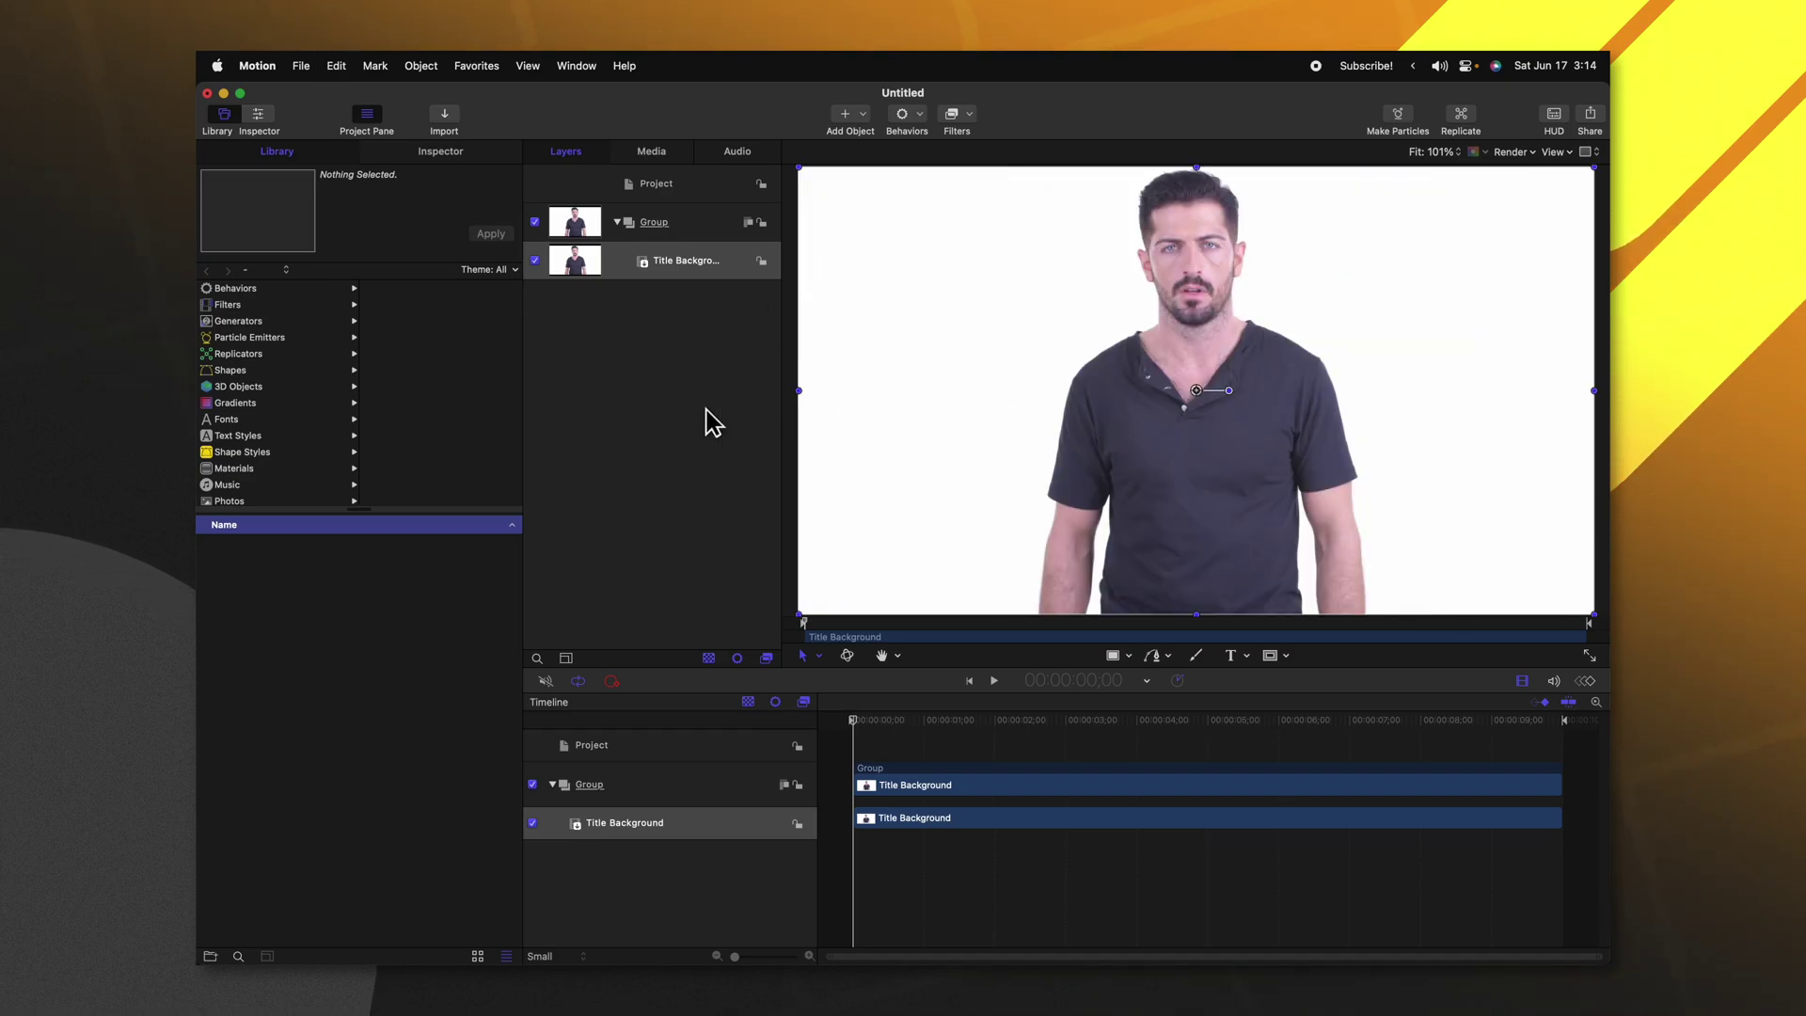
Step: Rename the group as Background and give it a fixed resolution of 3840 wide by 2160 high
double_click(656, 223)
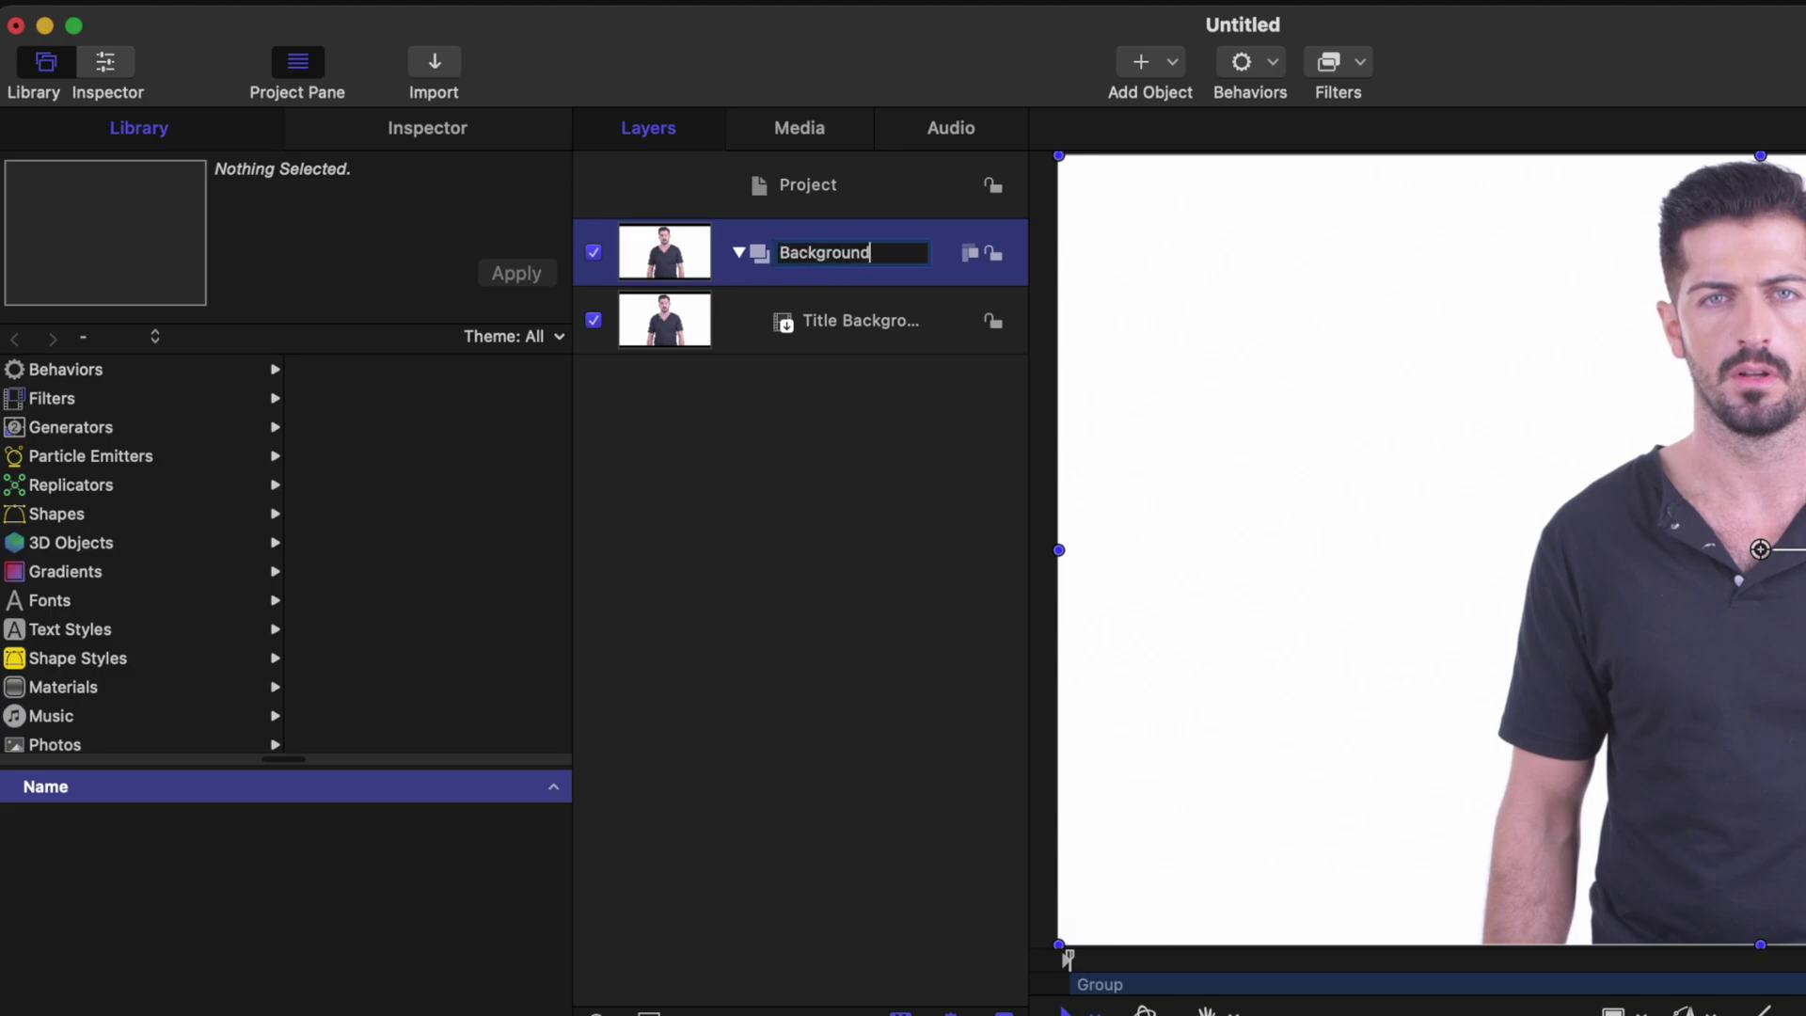
key("Return")
left_click(419, 132)
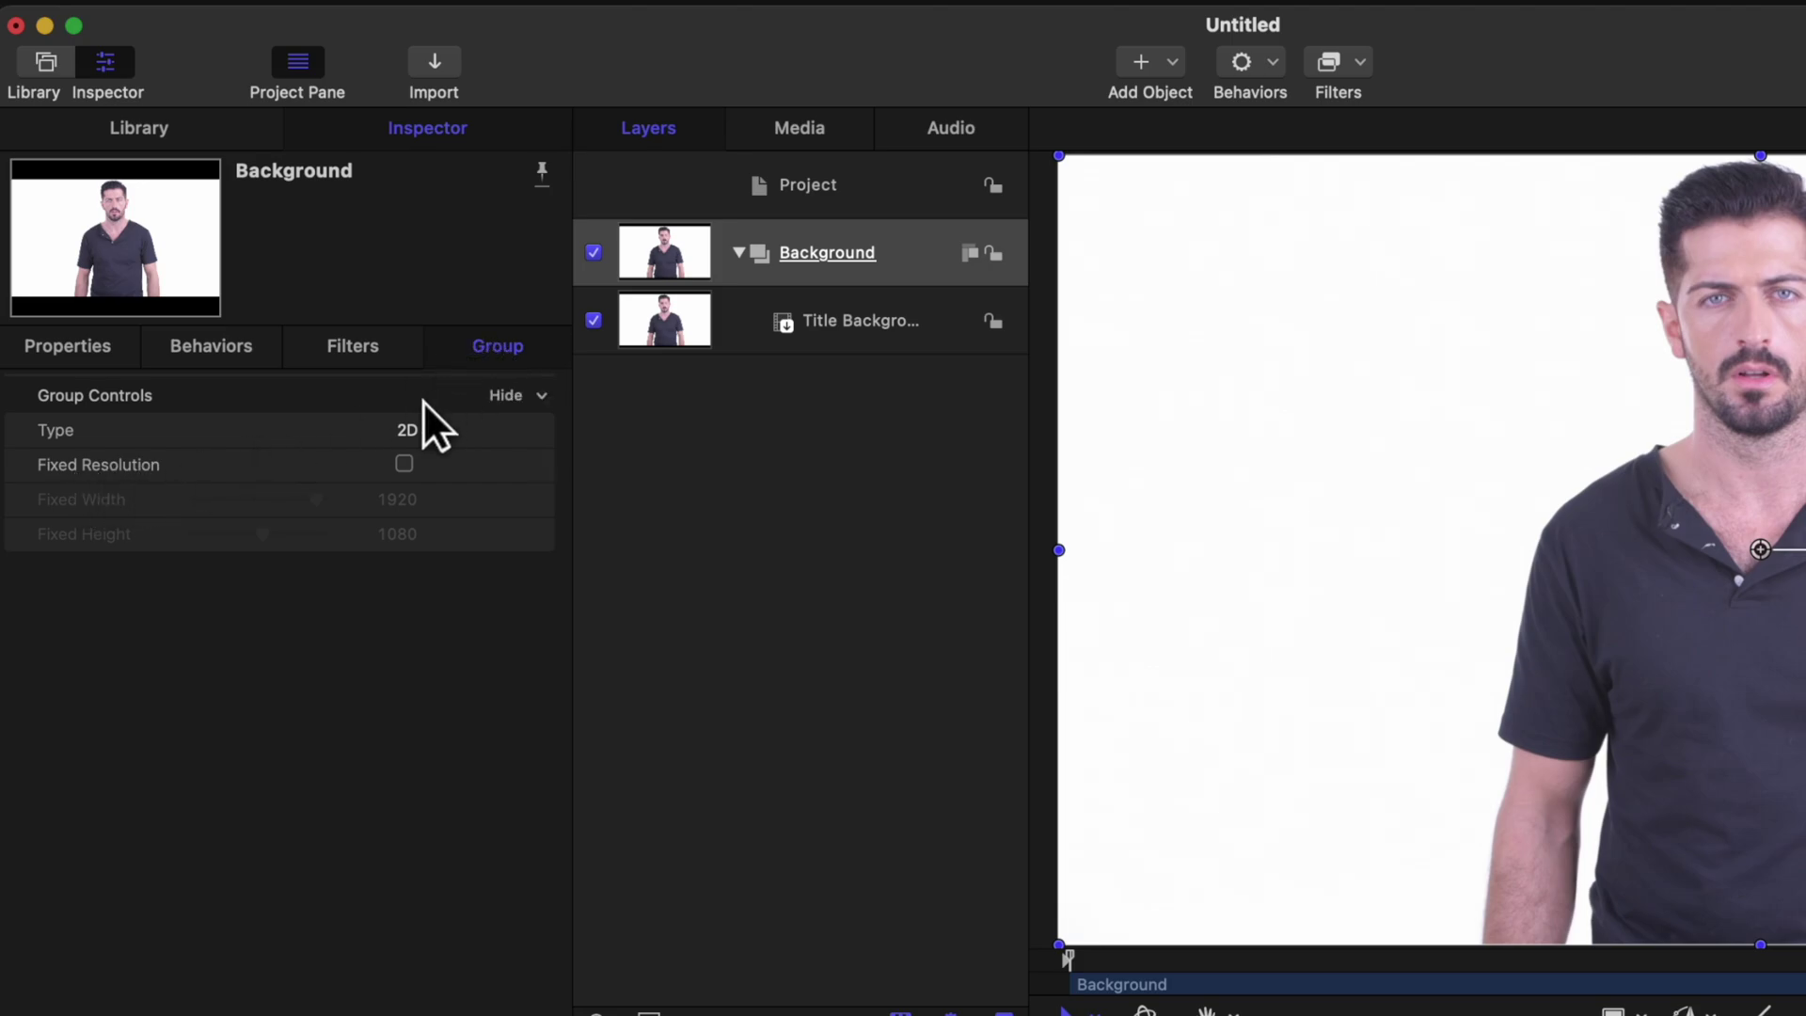
left_click(404, 461)
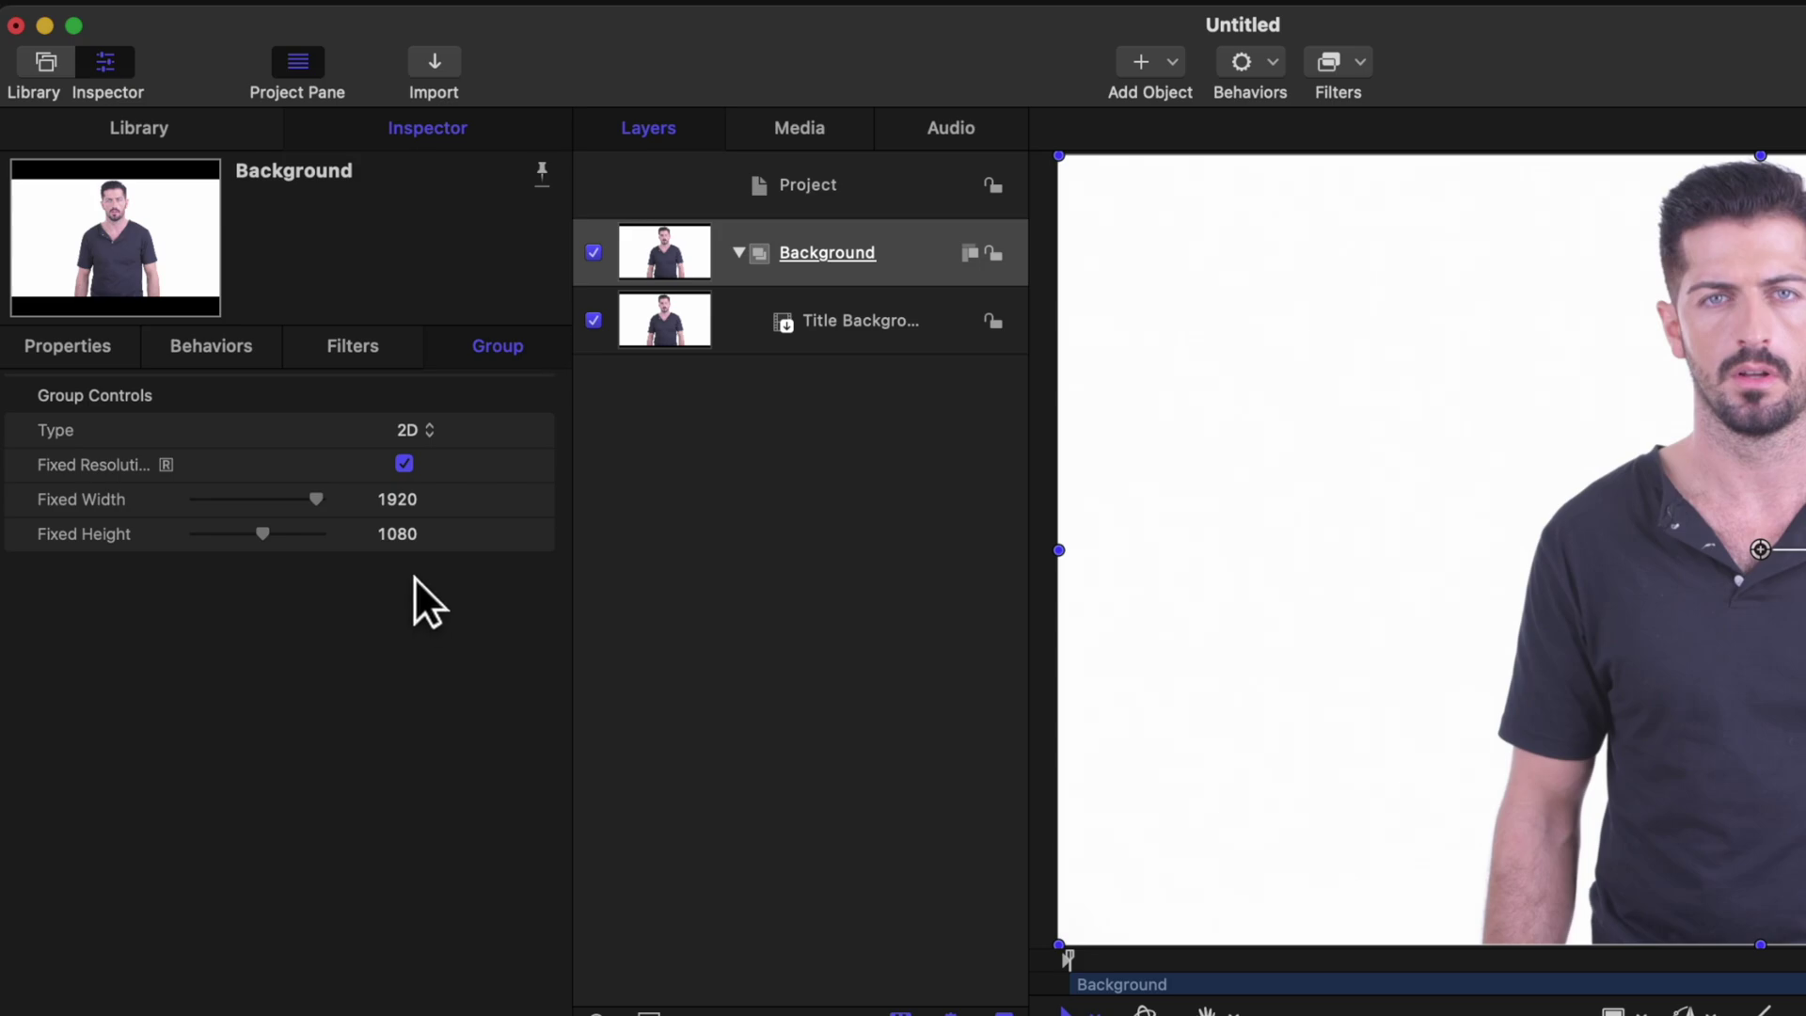
left_click(405, 508)
type("384")
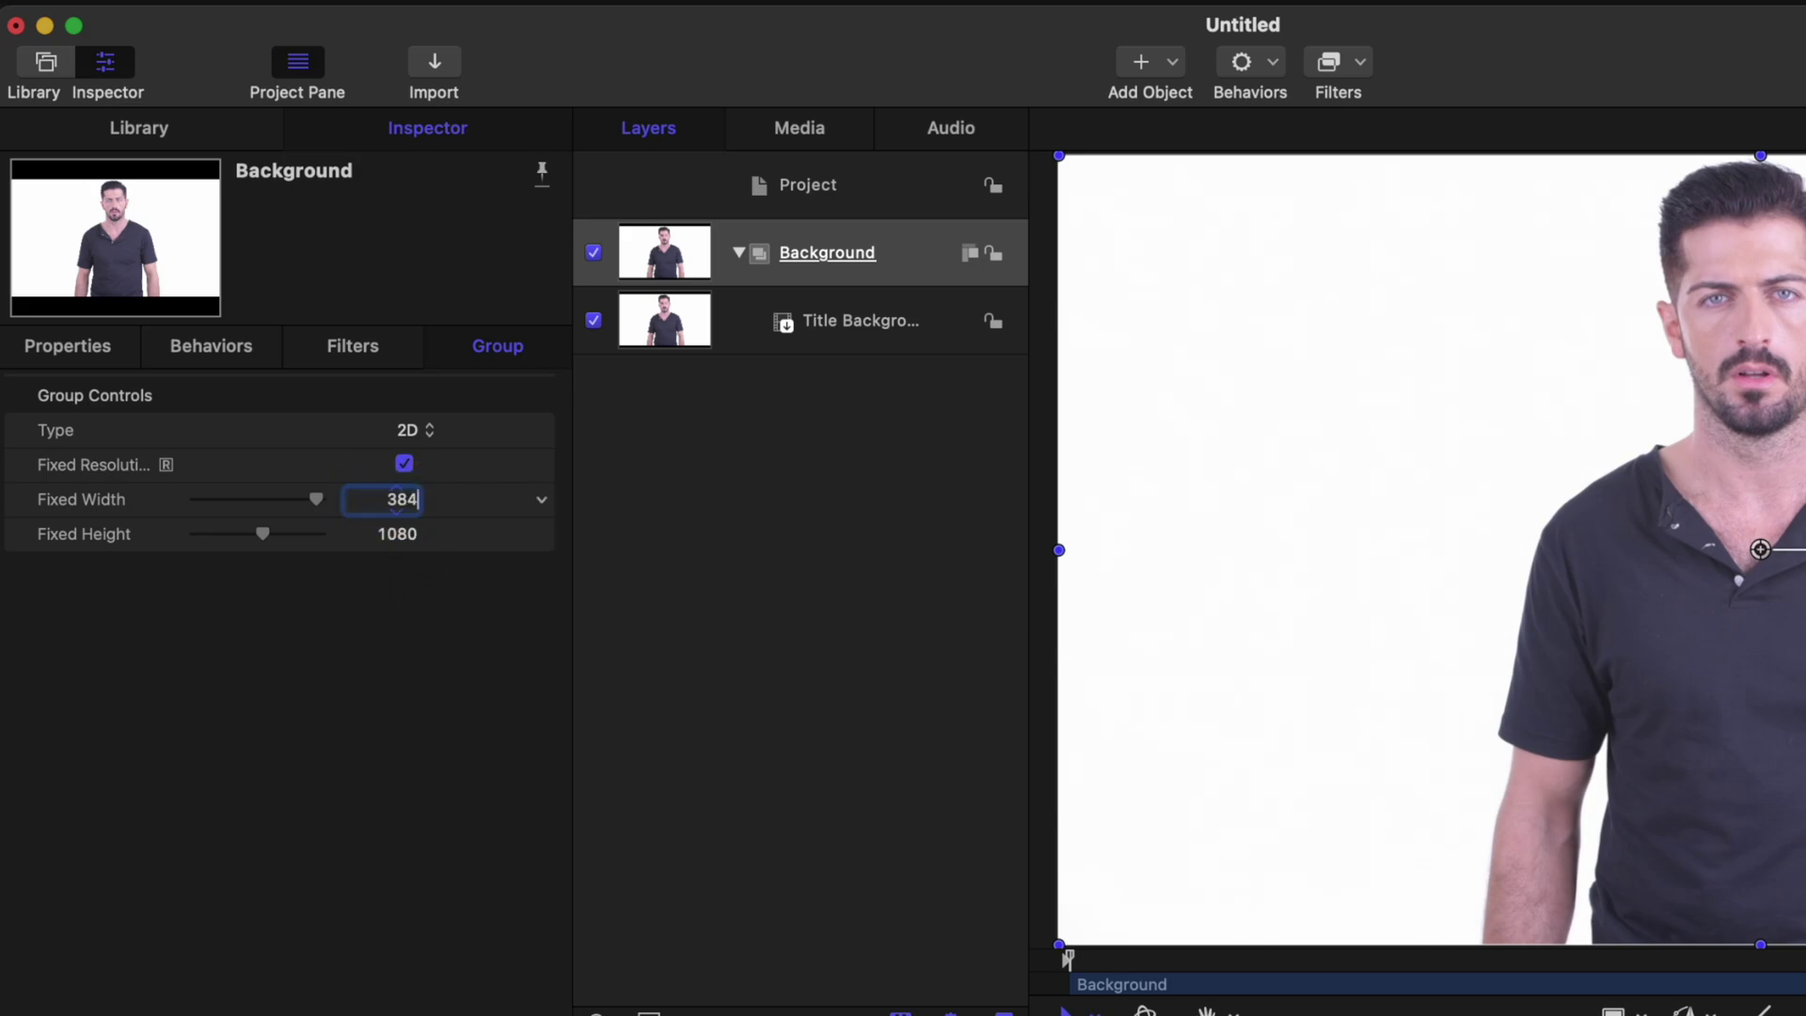
type("0")
key("Return")
left_click(408, 542)
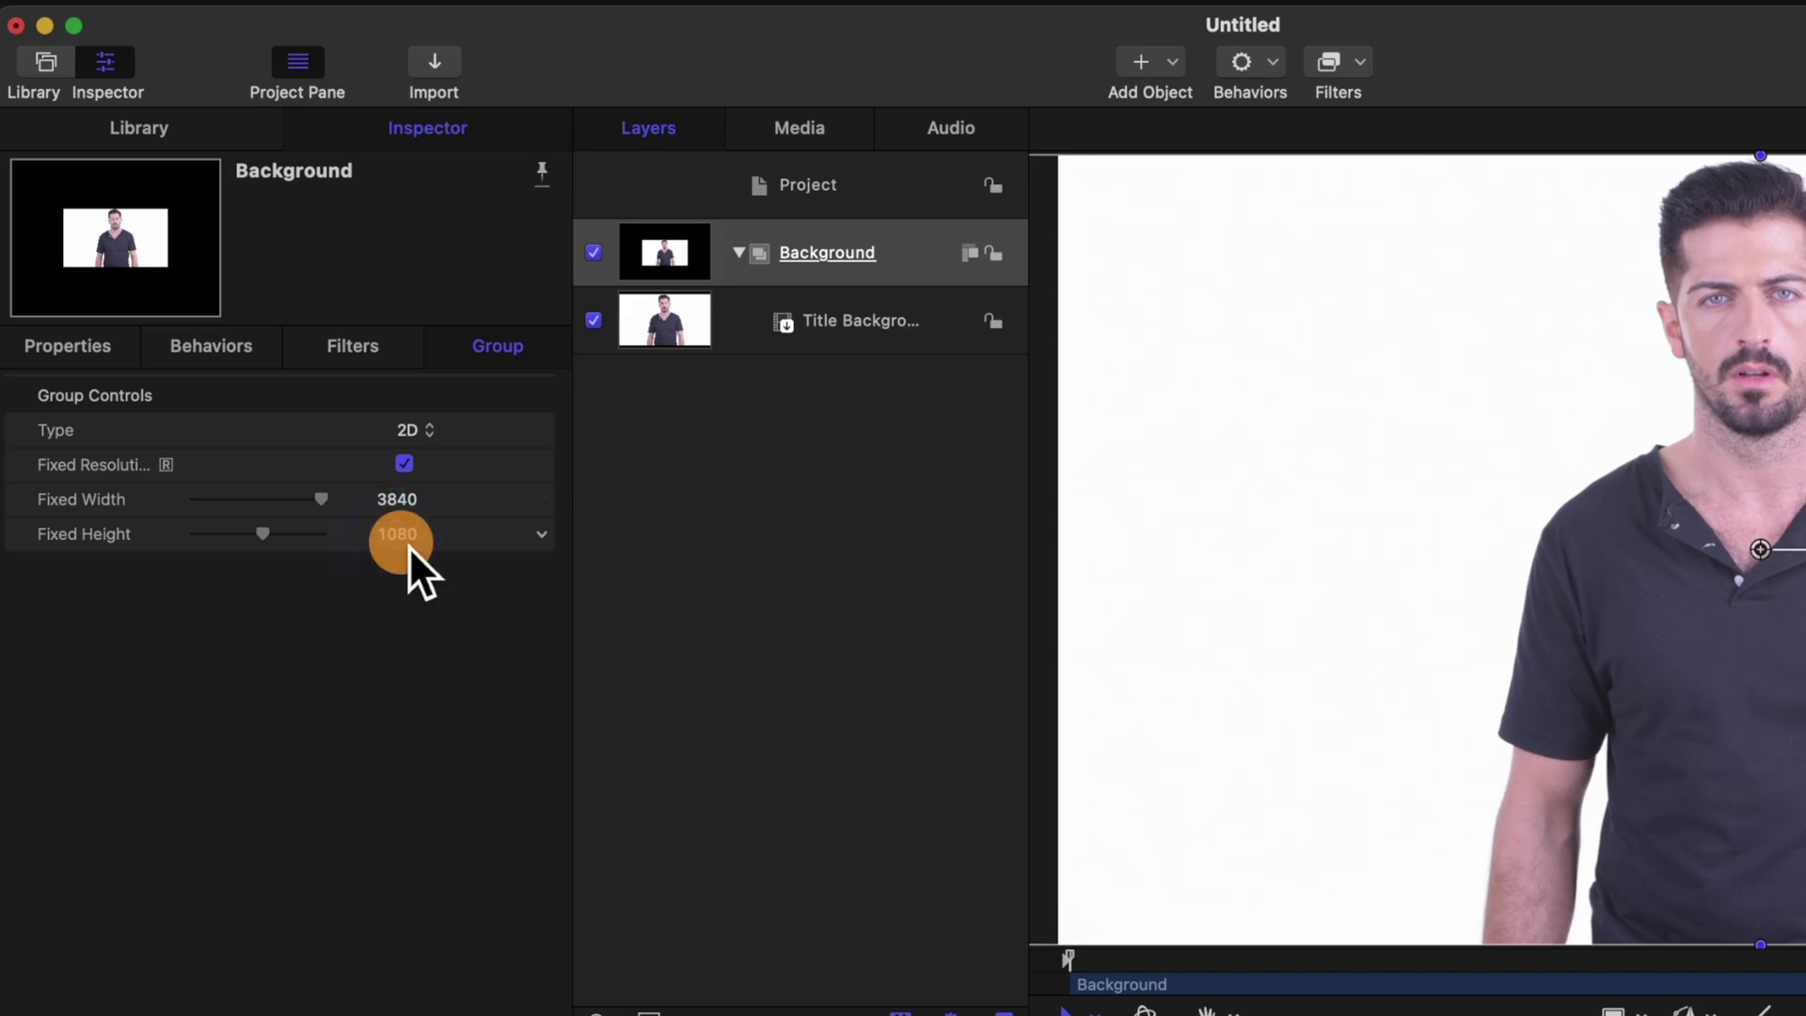
type("2160")
key("Return")
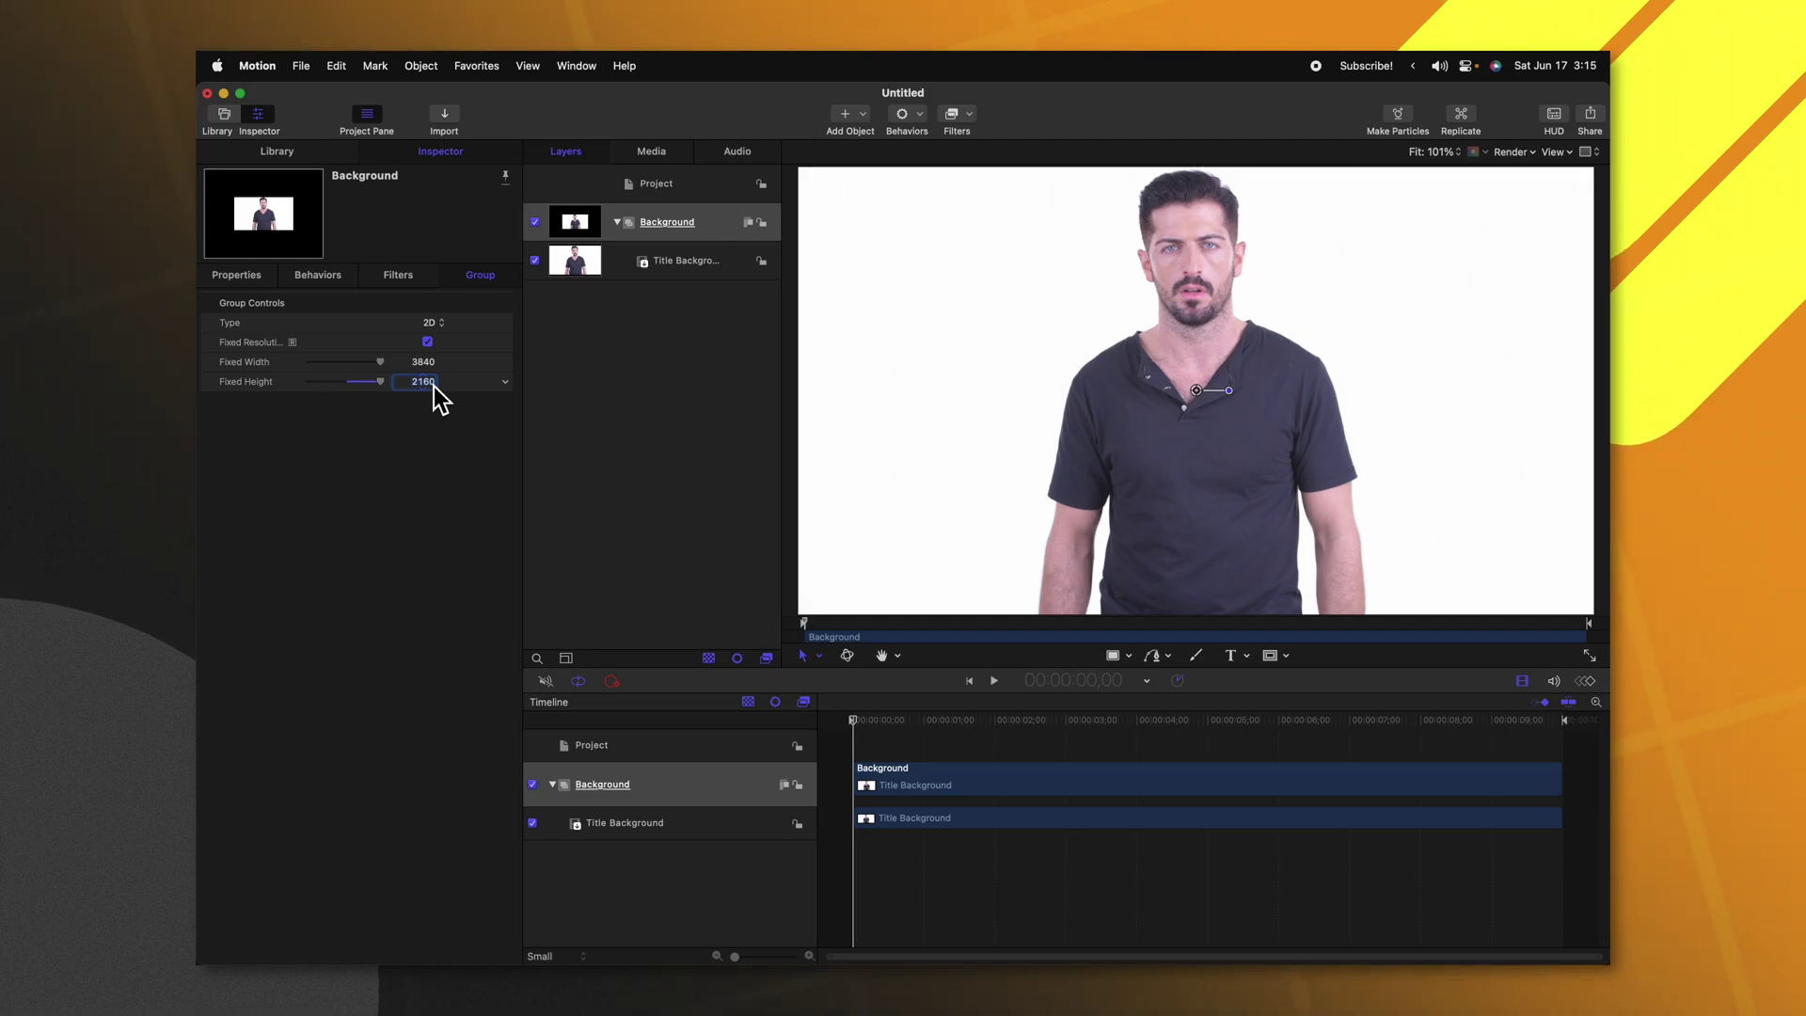
Step: Try moving the enlarged Background group in the canvas at 50% zoom and undo the move
key("super+minus")
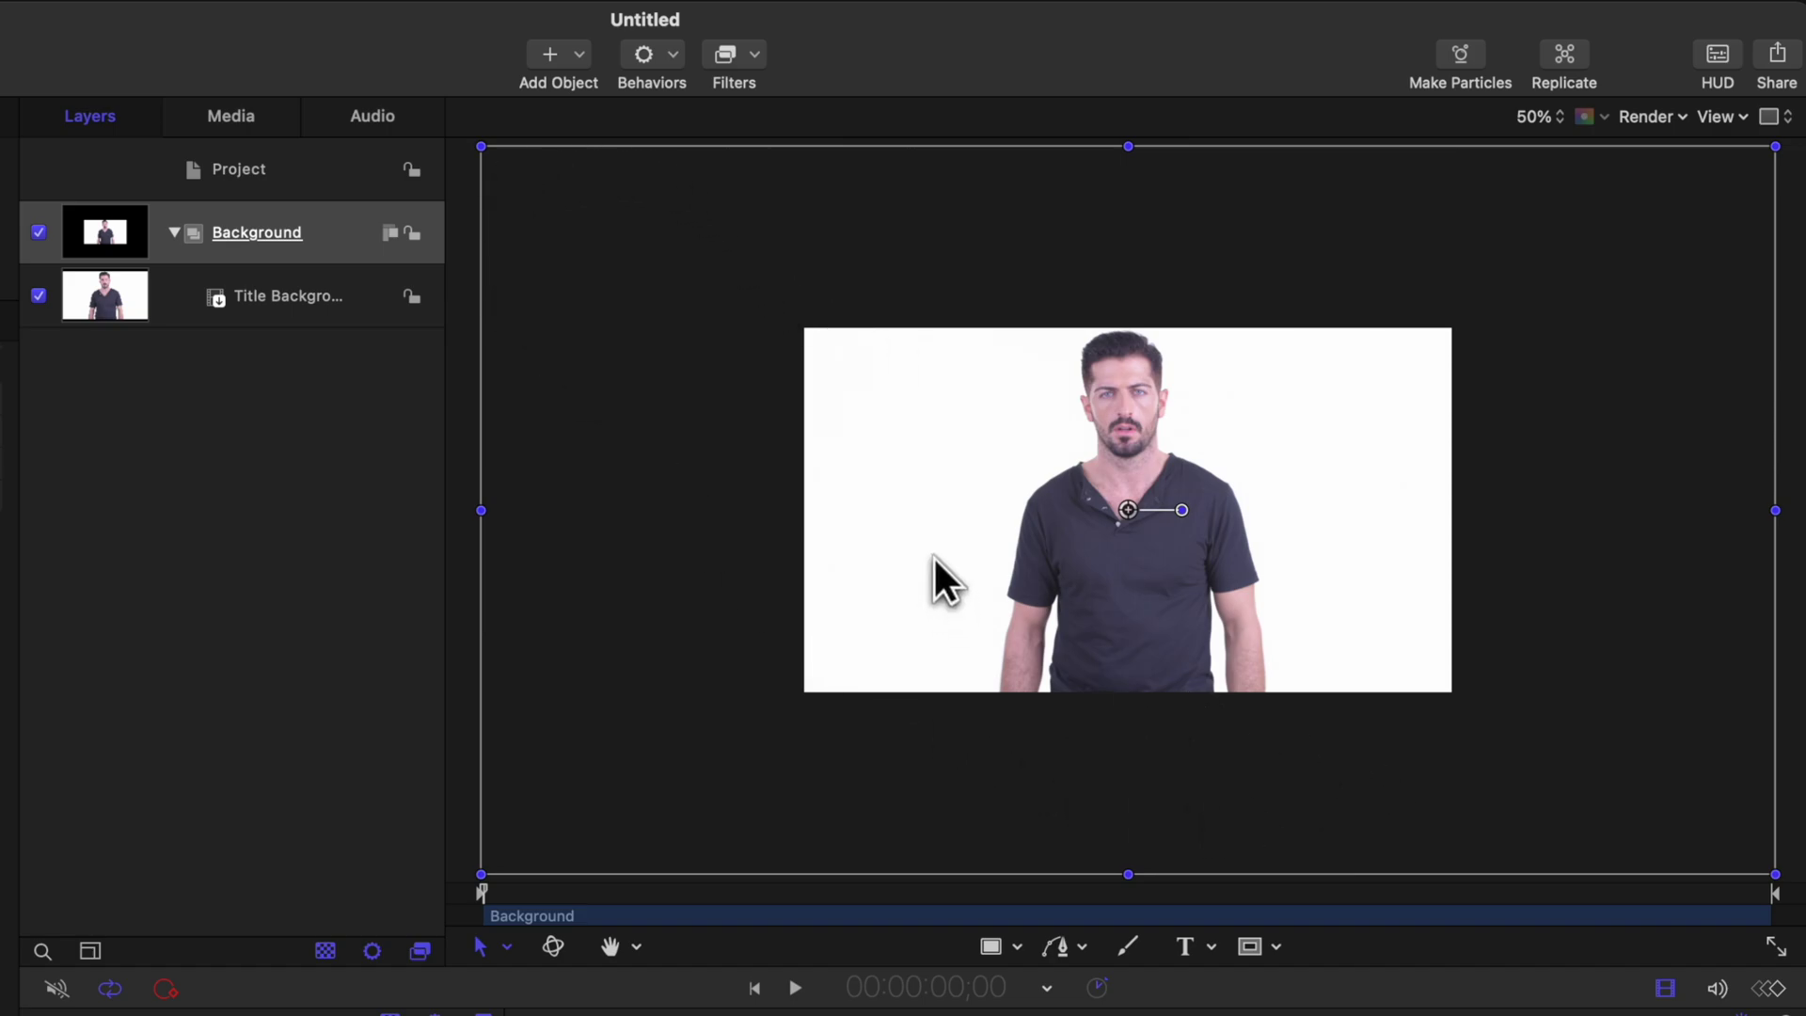
left_click_drag(941, 579, 996, 586)
key("super+z")
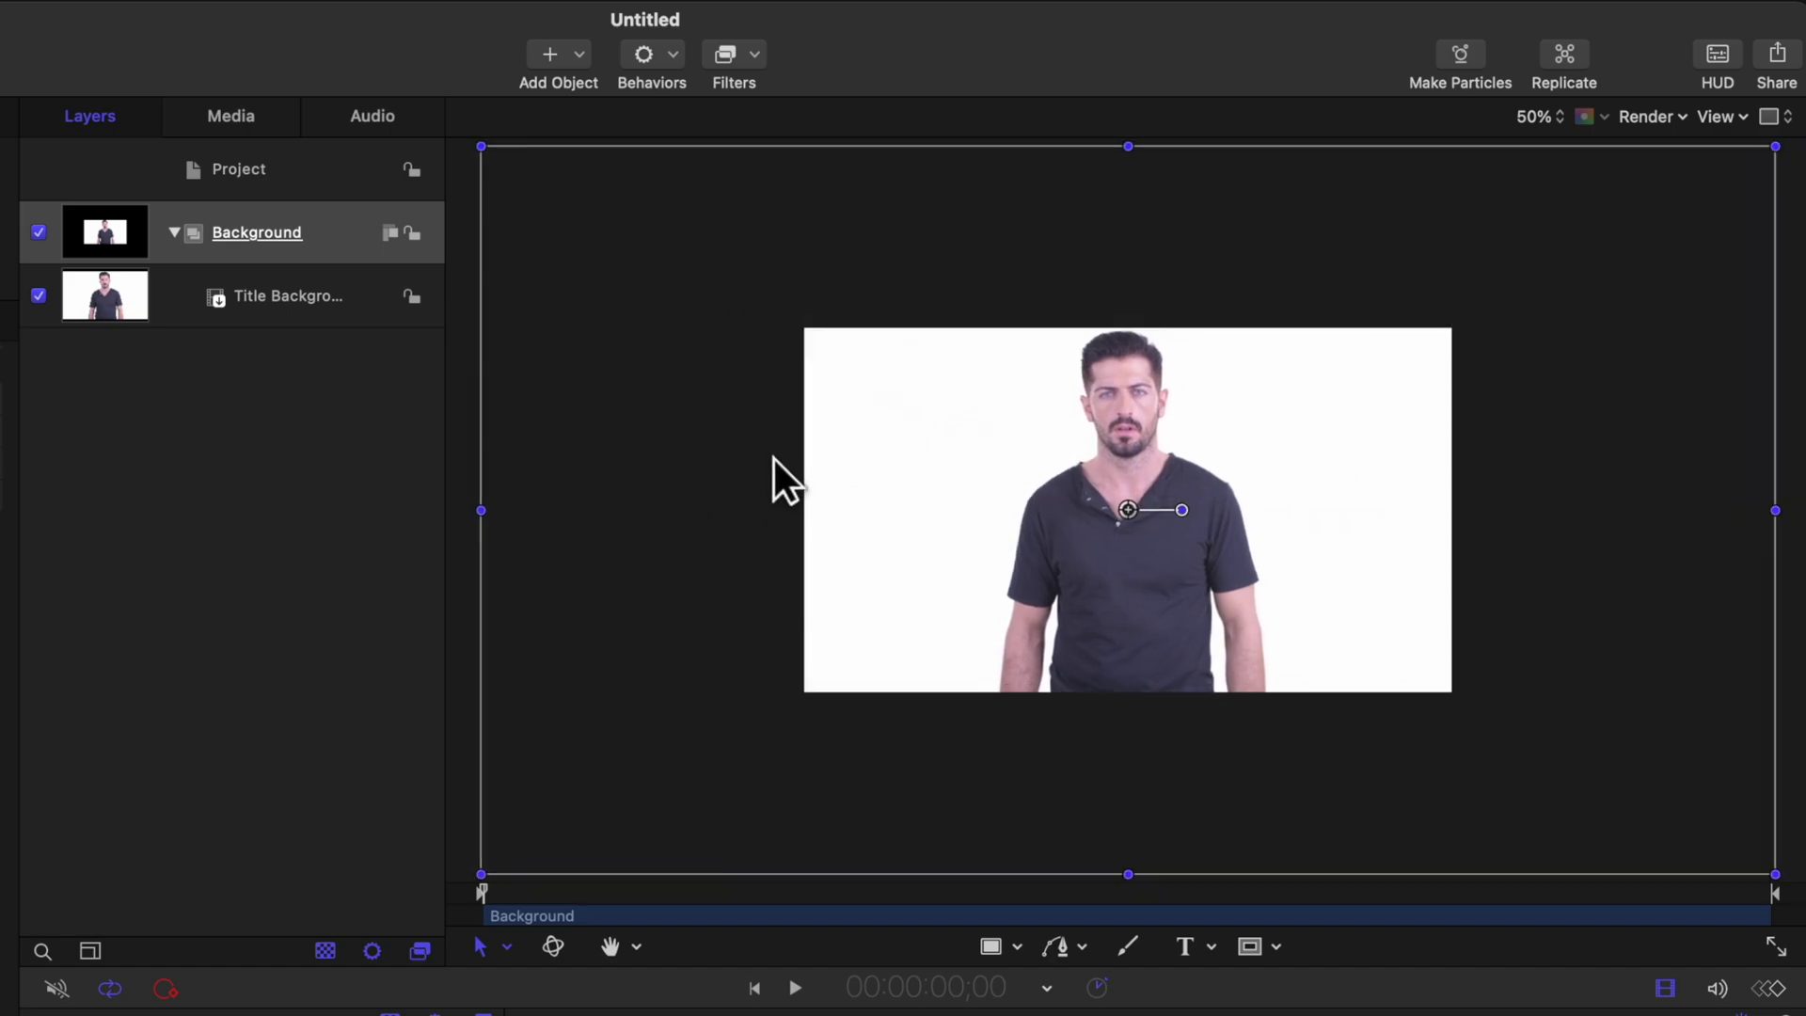
Step: Apply the Kaleidotile filter to the Background group and set its width to 1920 and height to 1080
left_click(743, 58)
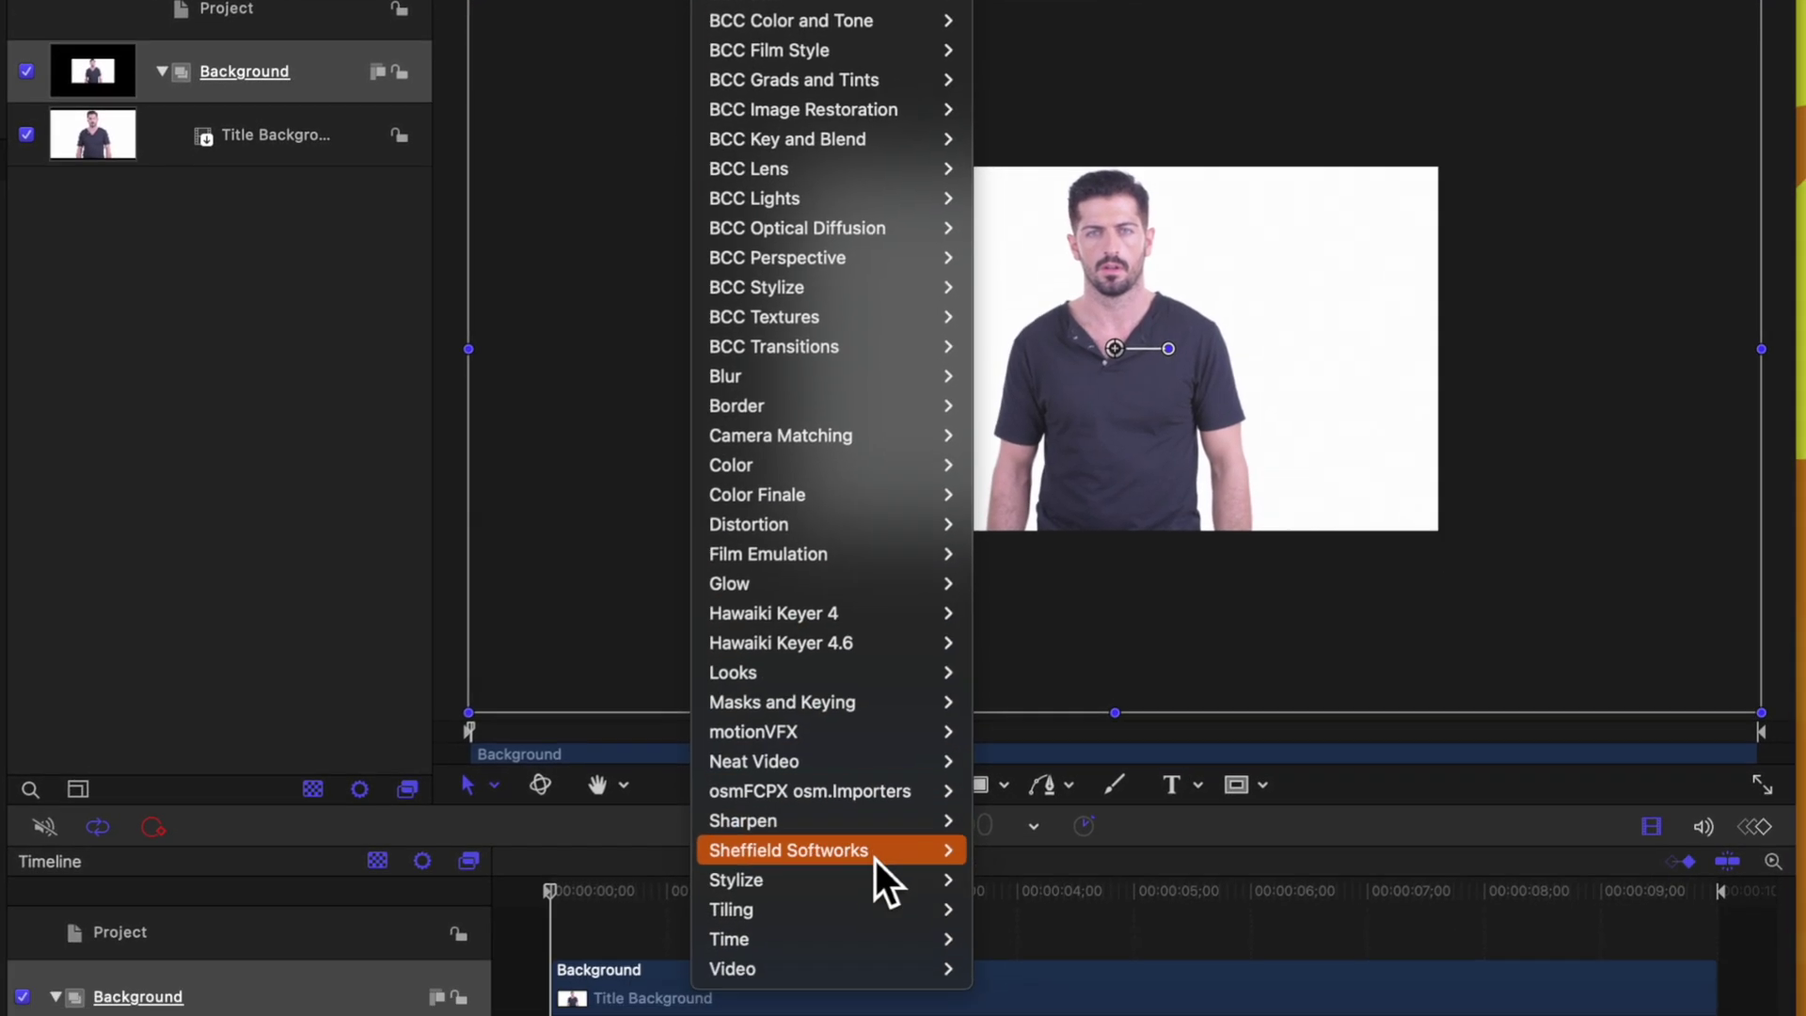
mouse_move(880, 1015)
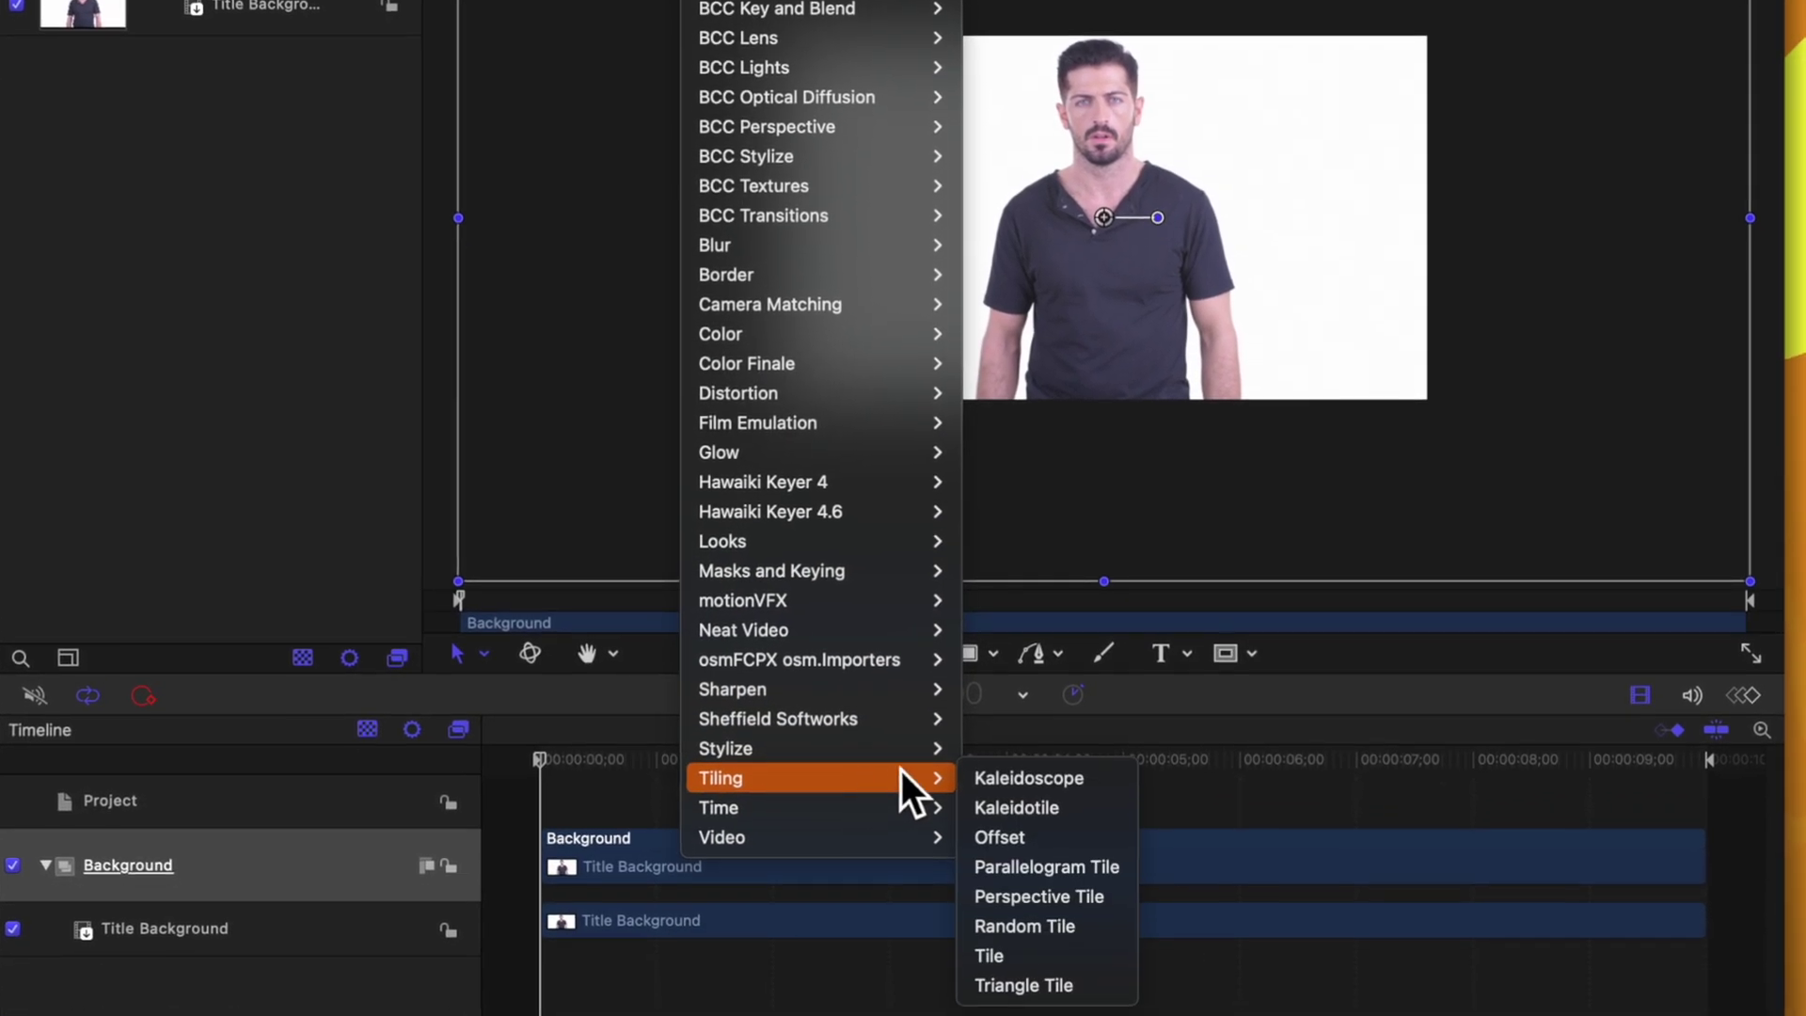
left_click(1022, 821)
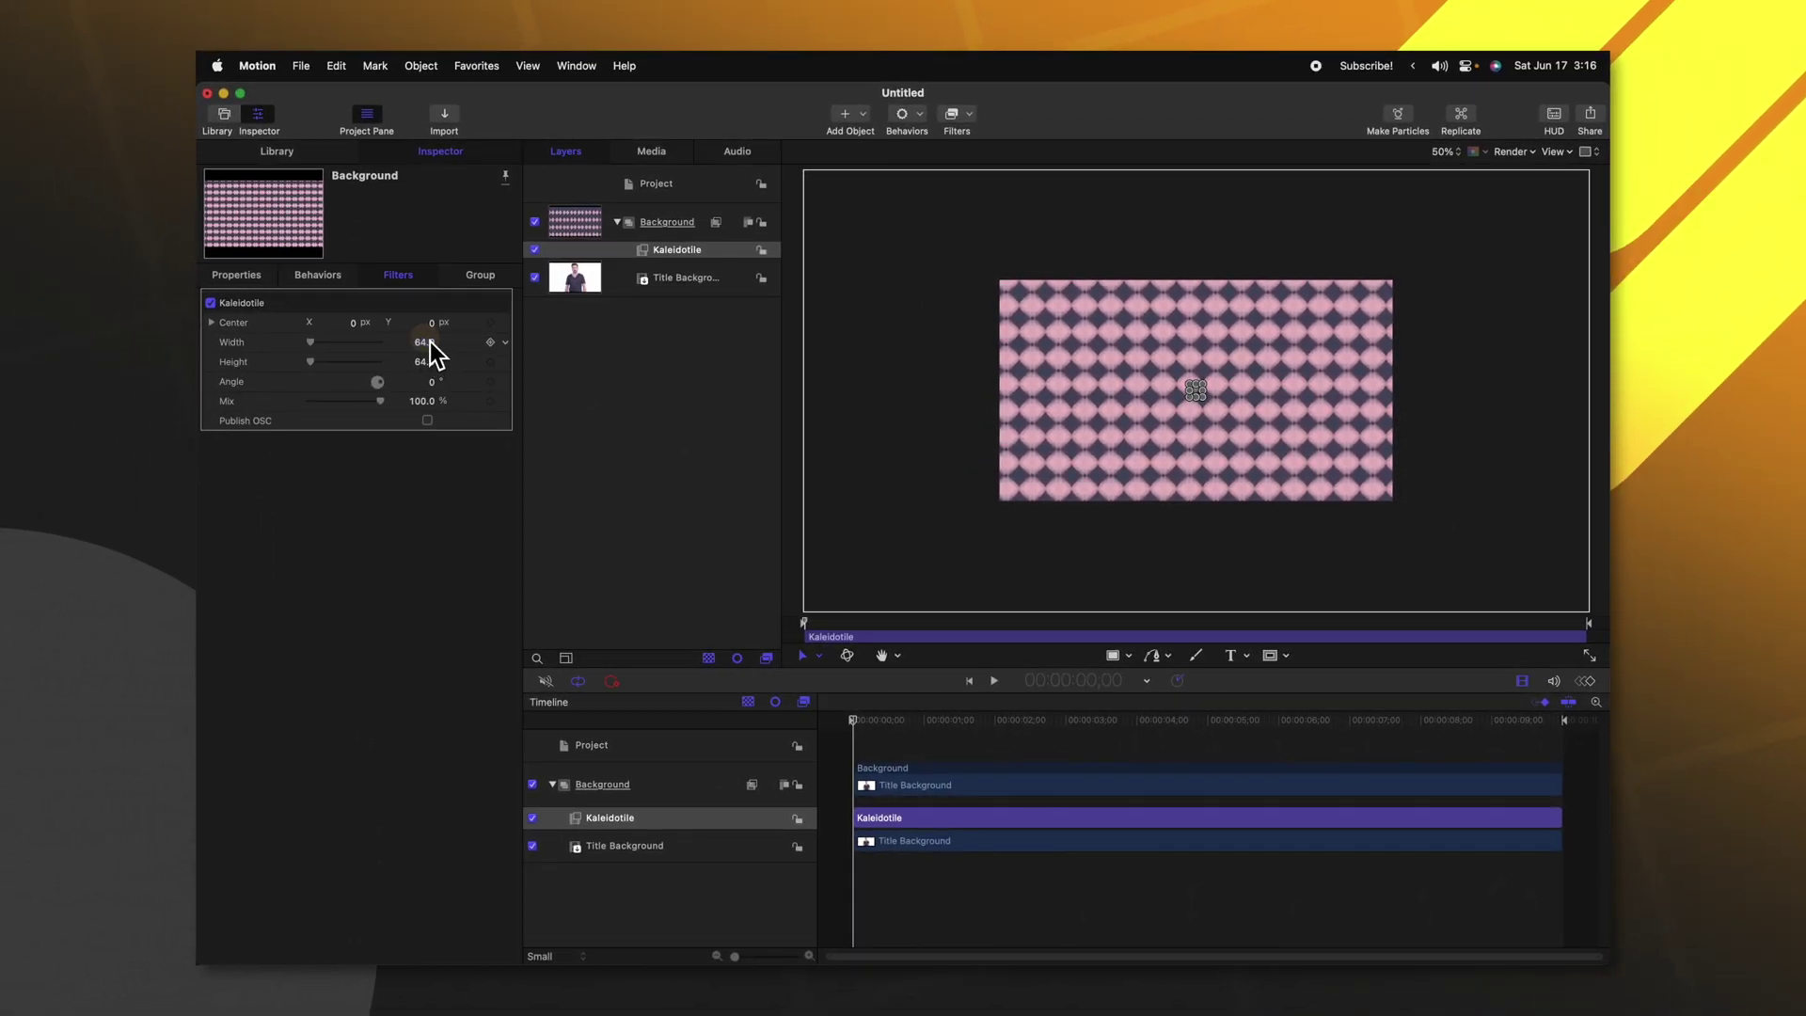
type("1920")
key("Return")
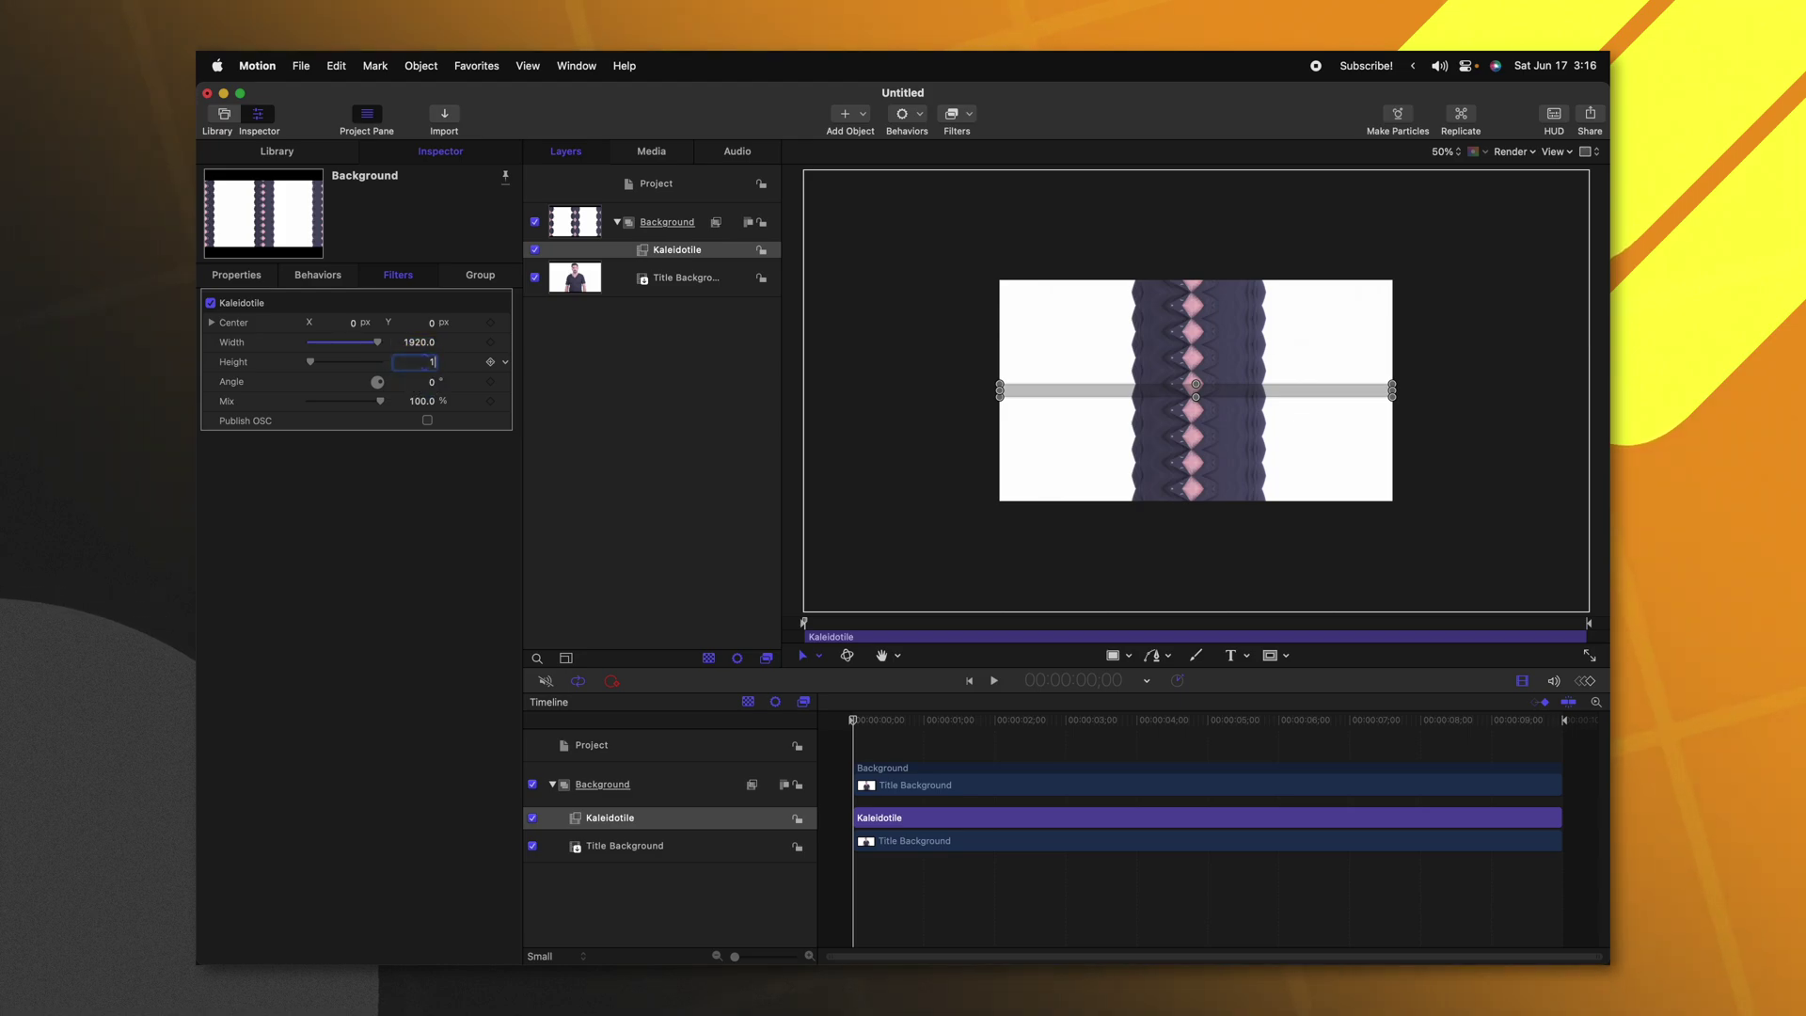
key("Return")
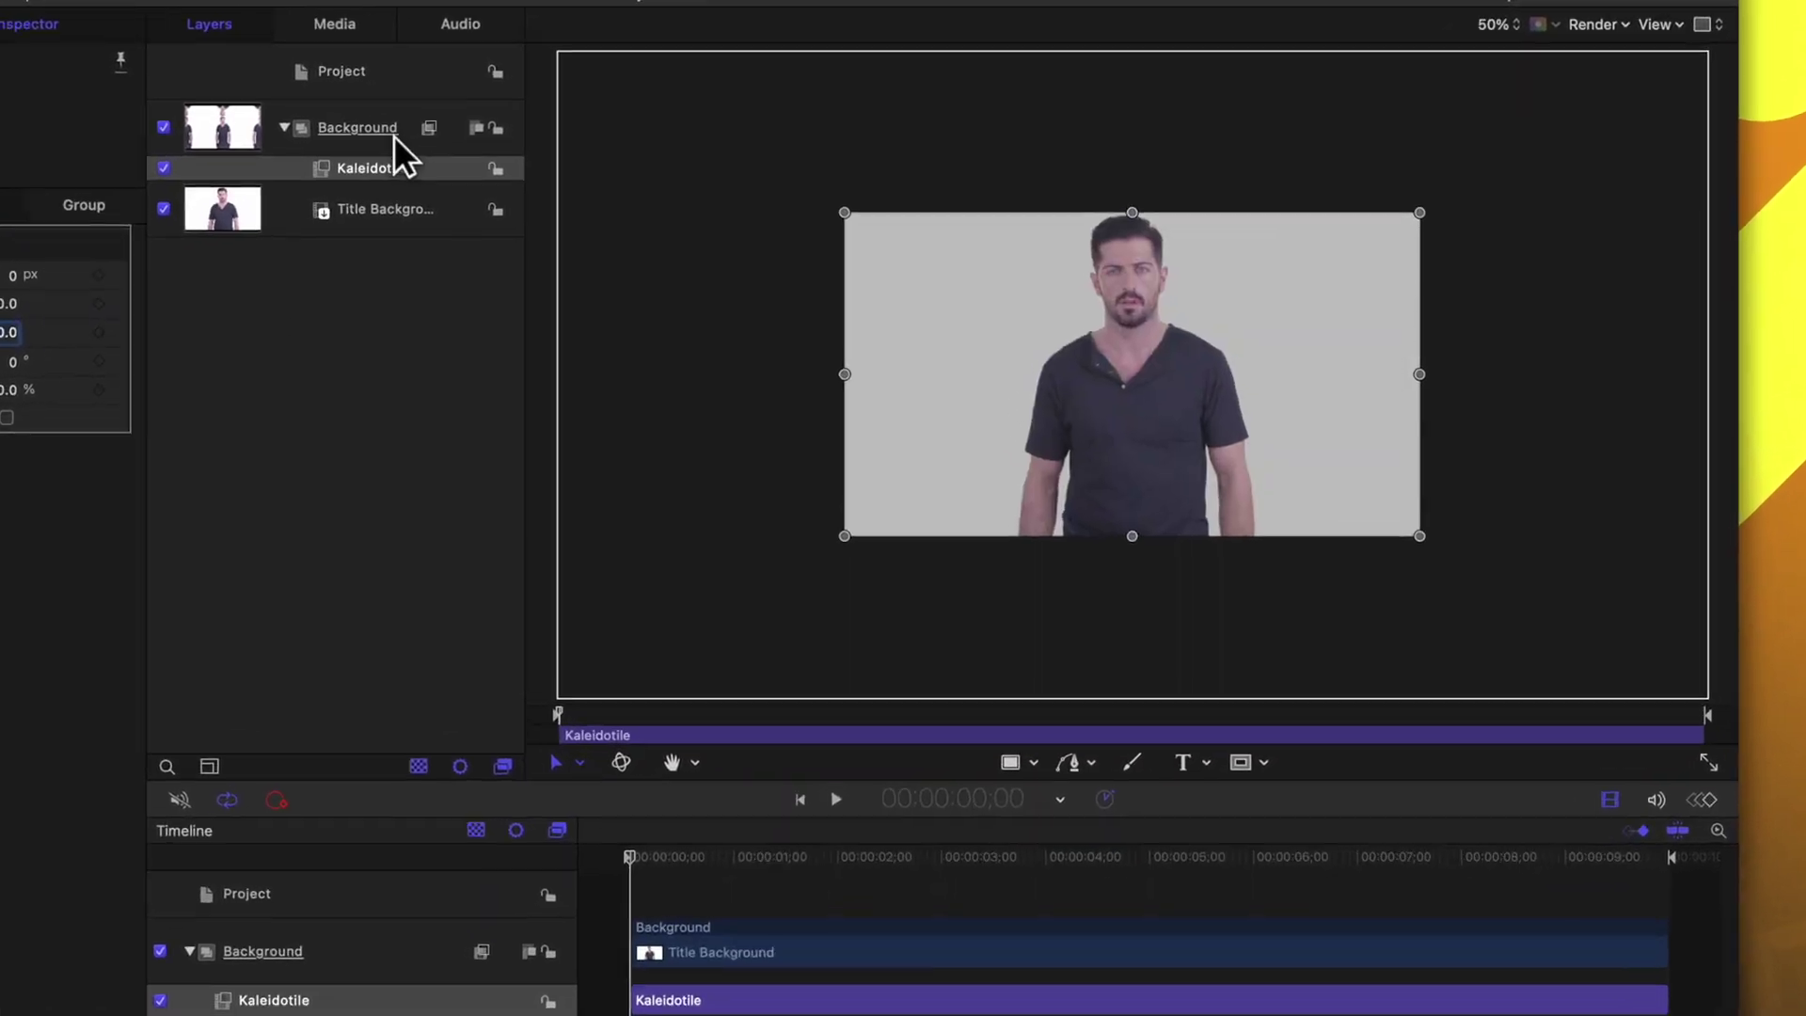
Step: Try shifting the tiled Background group sideways to check its mirrored edges, and undo the move
left_click(691, 224)
left_click_drag(734, 274, 854, 293)
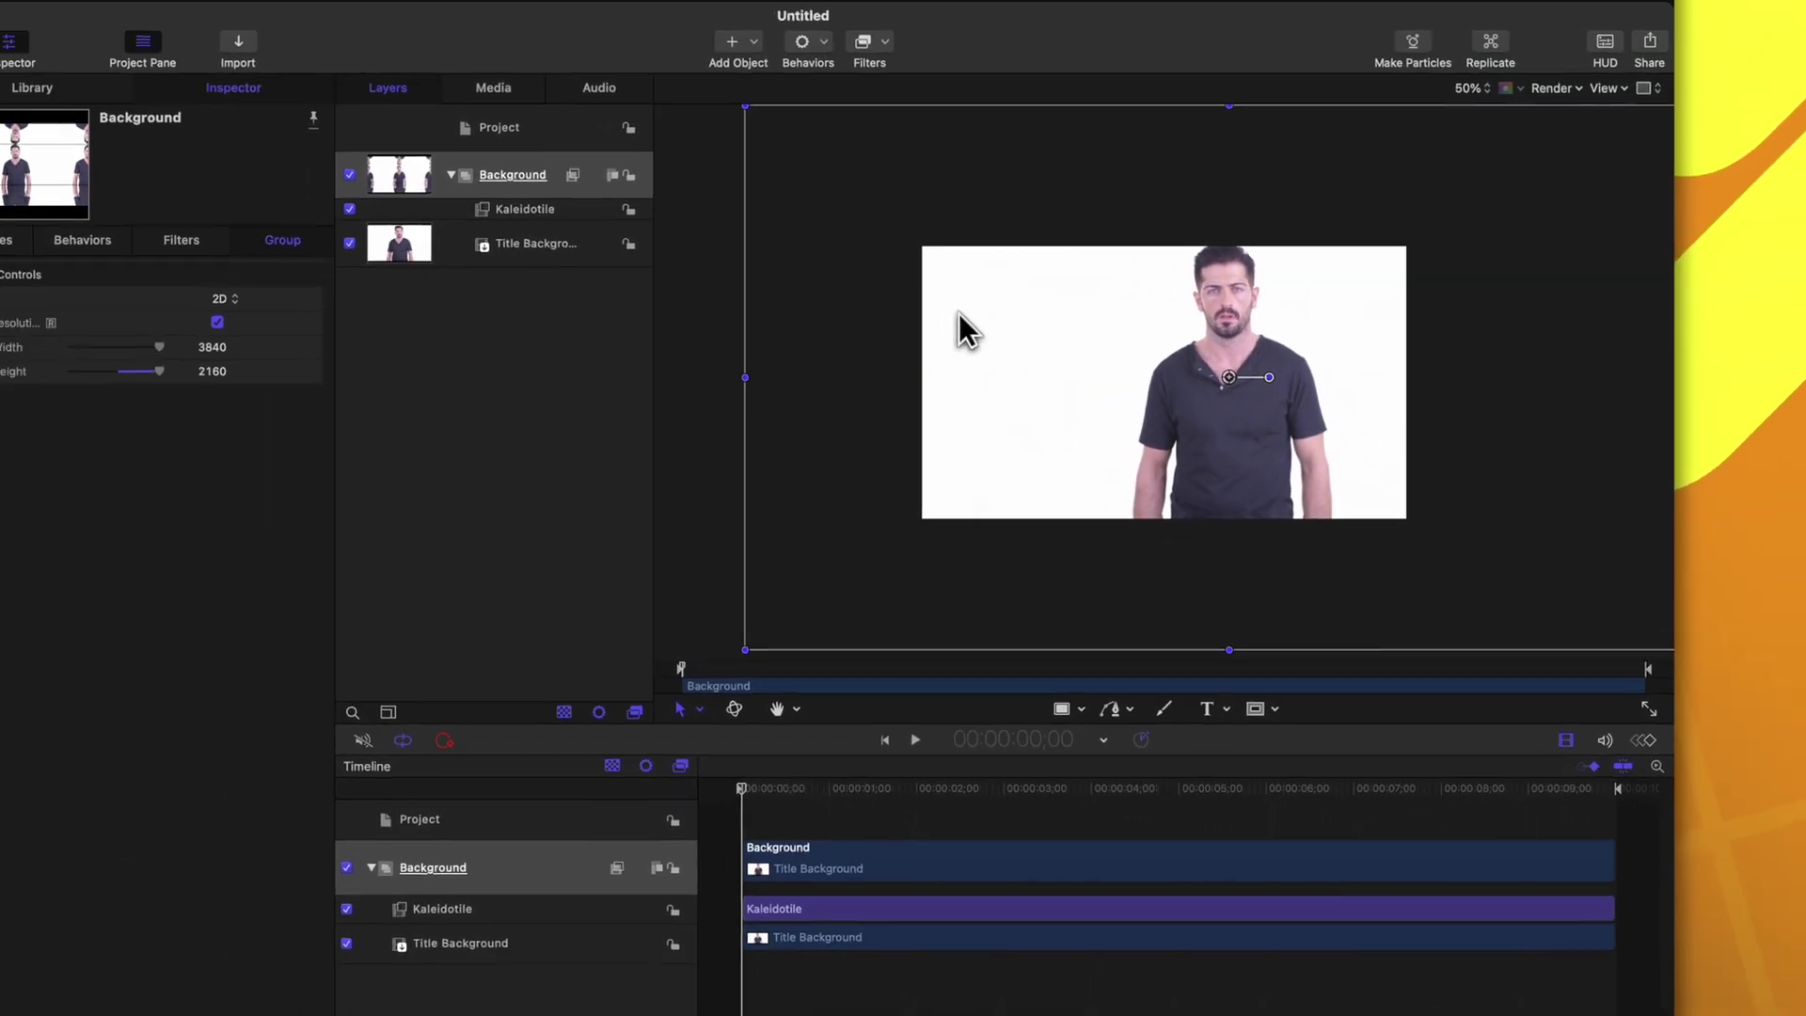
key("super+z")
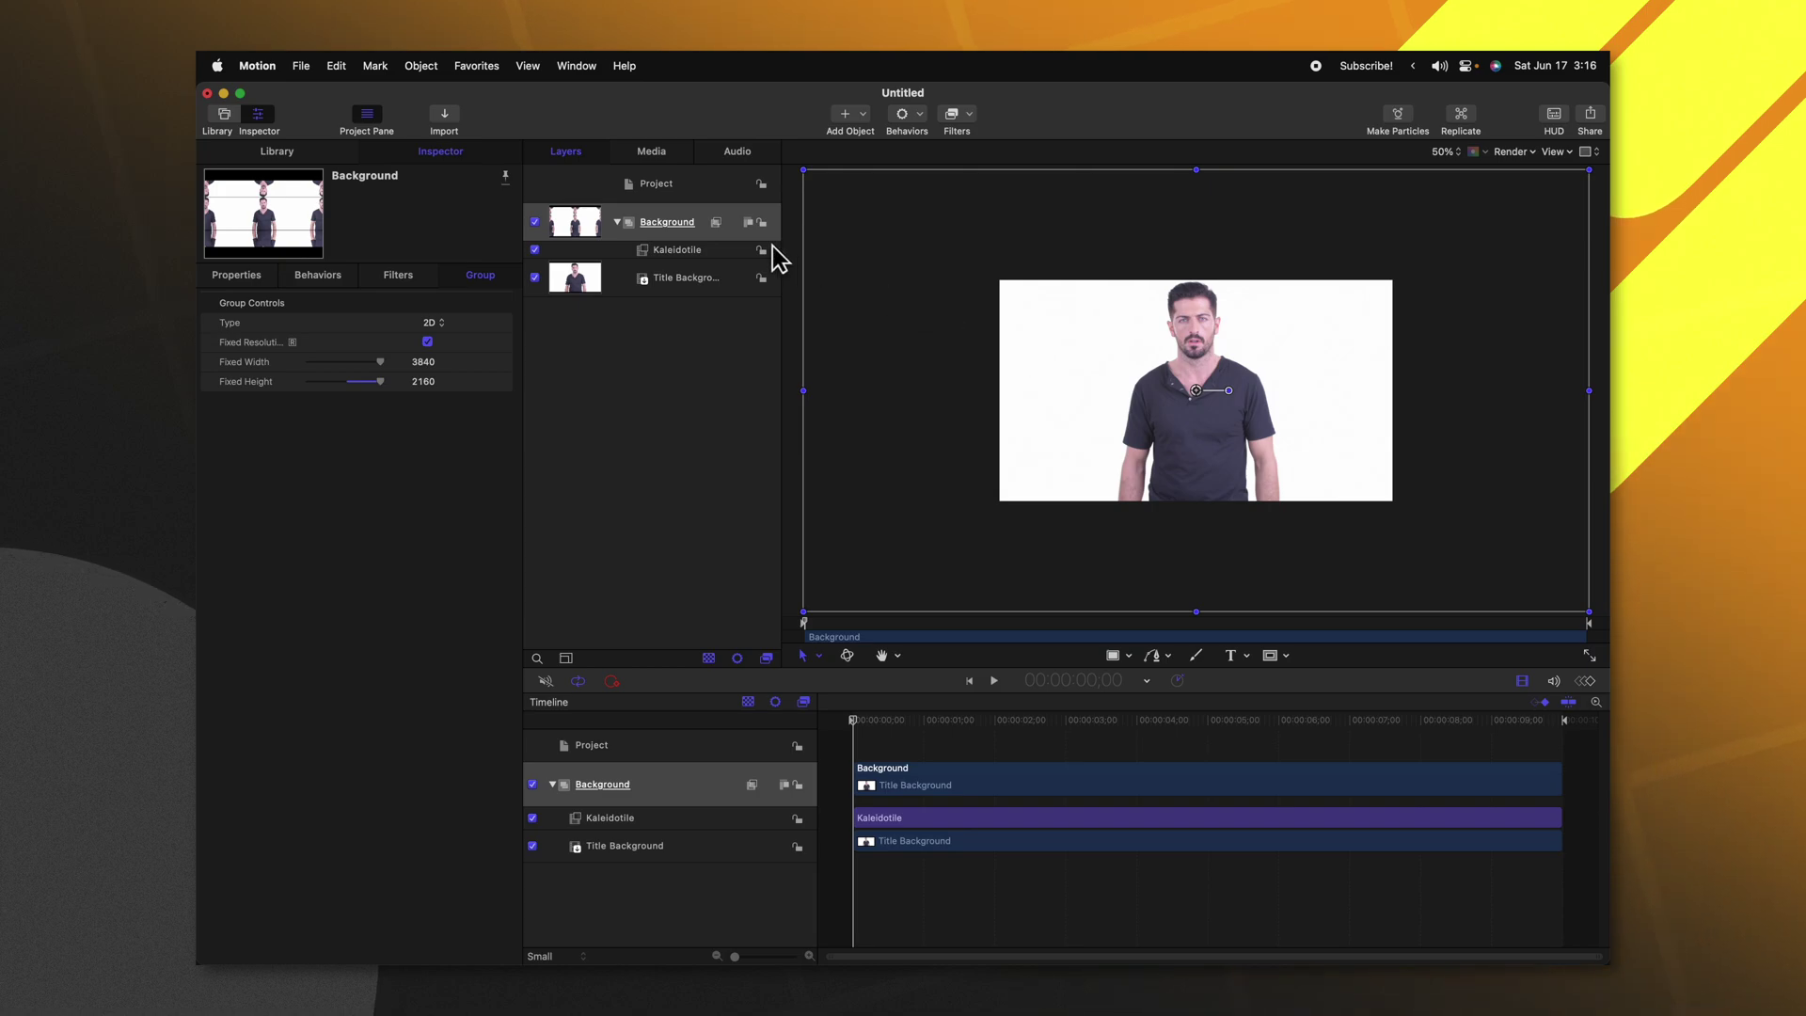
Step: Set the Kaleidotile filter's width to 1918 and its height to 1078
left_click(728, 237)
left_click(705, 251)
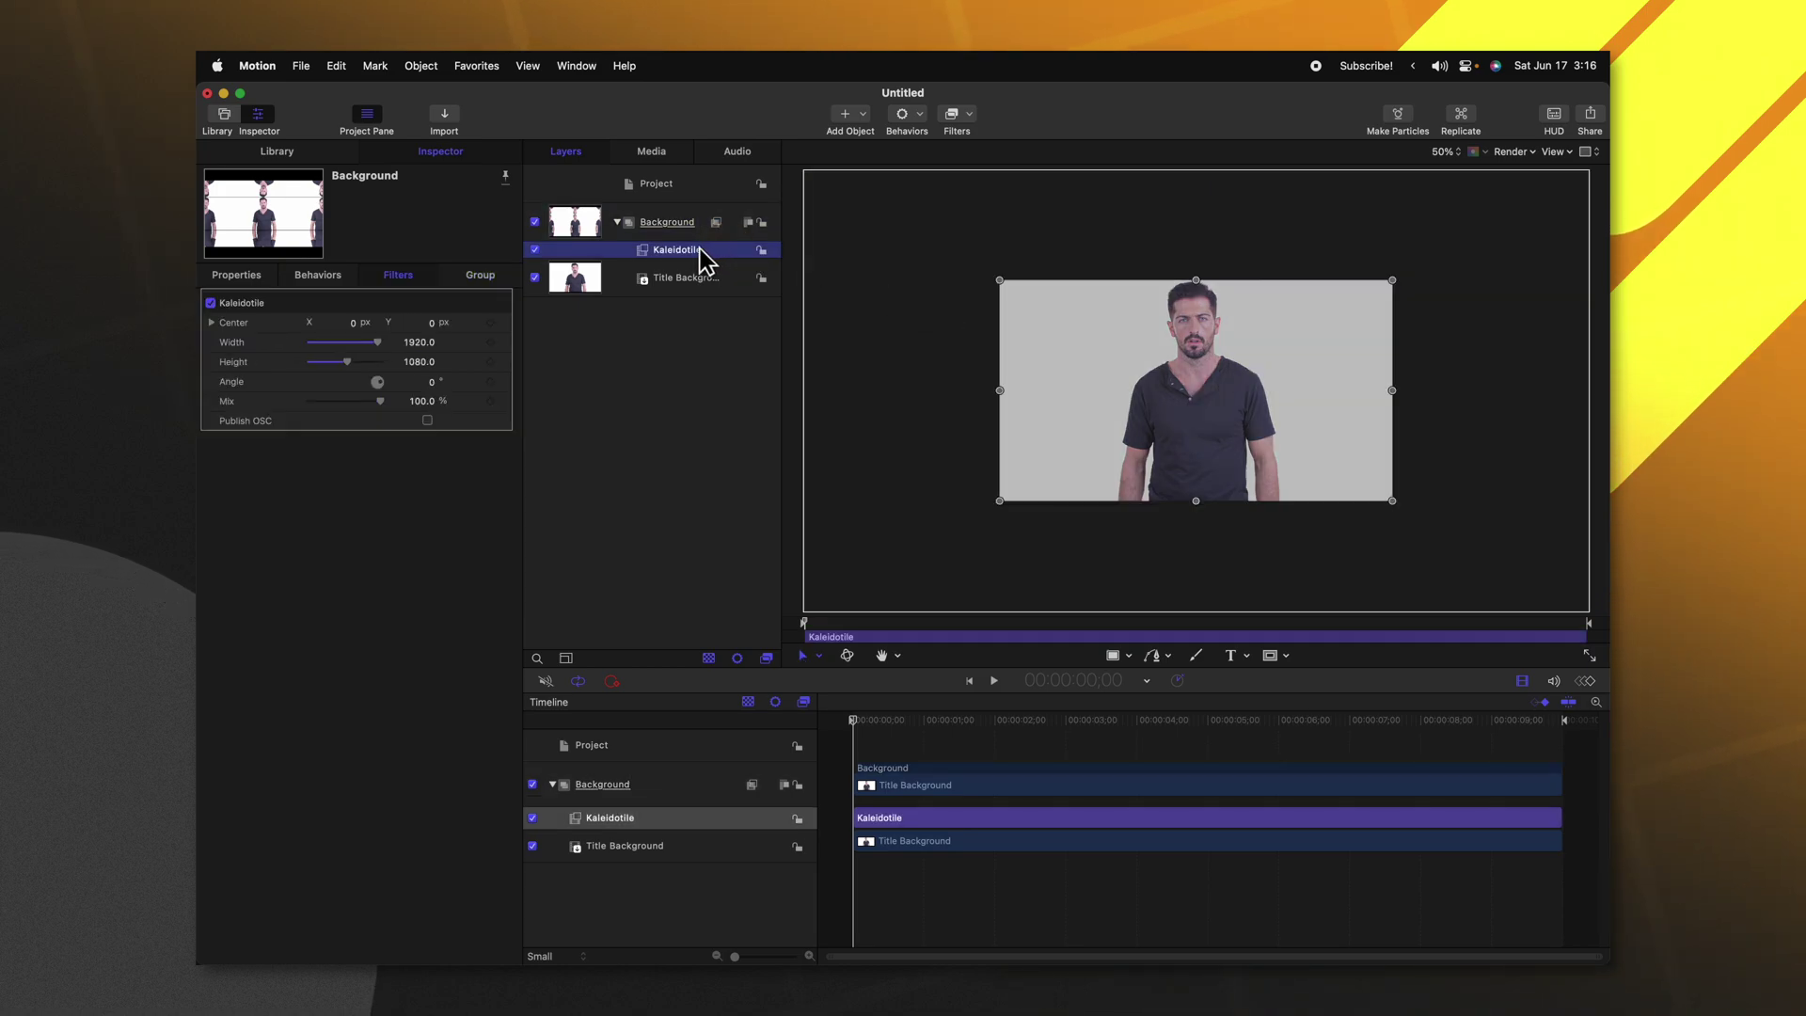
left_click(421, 345)
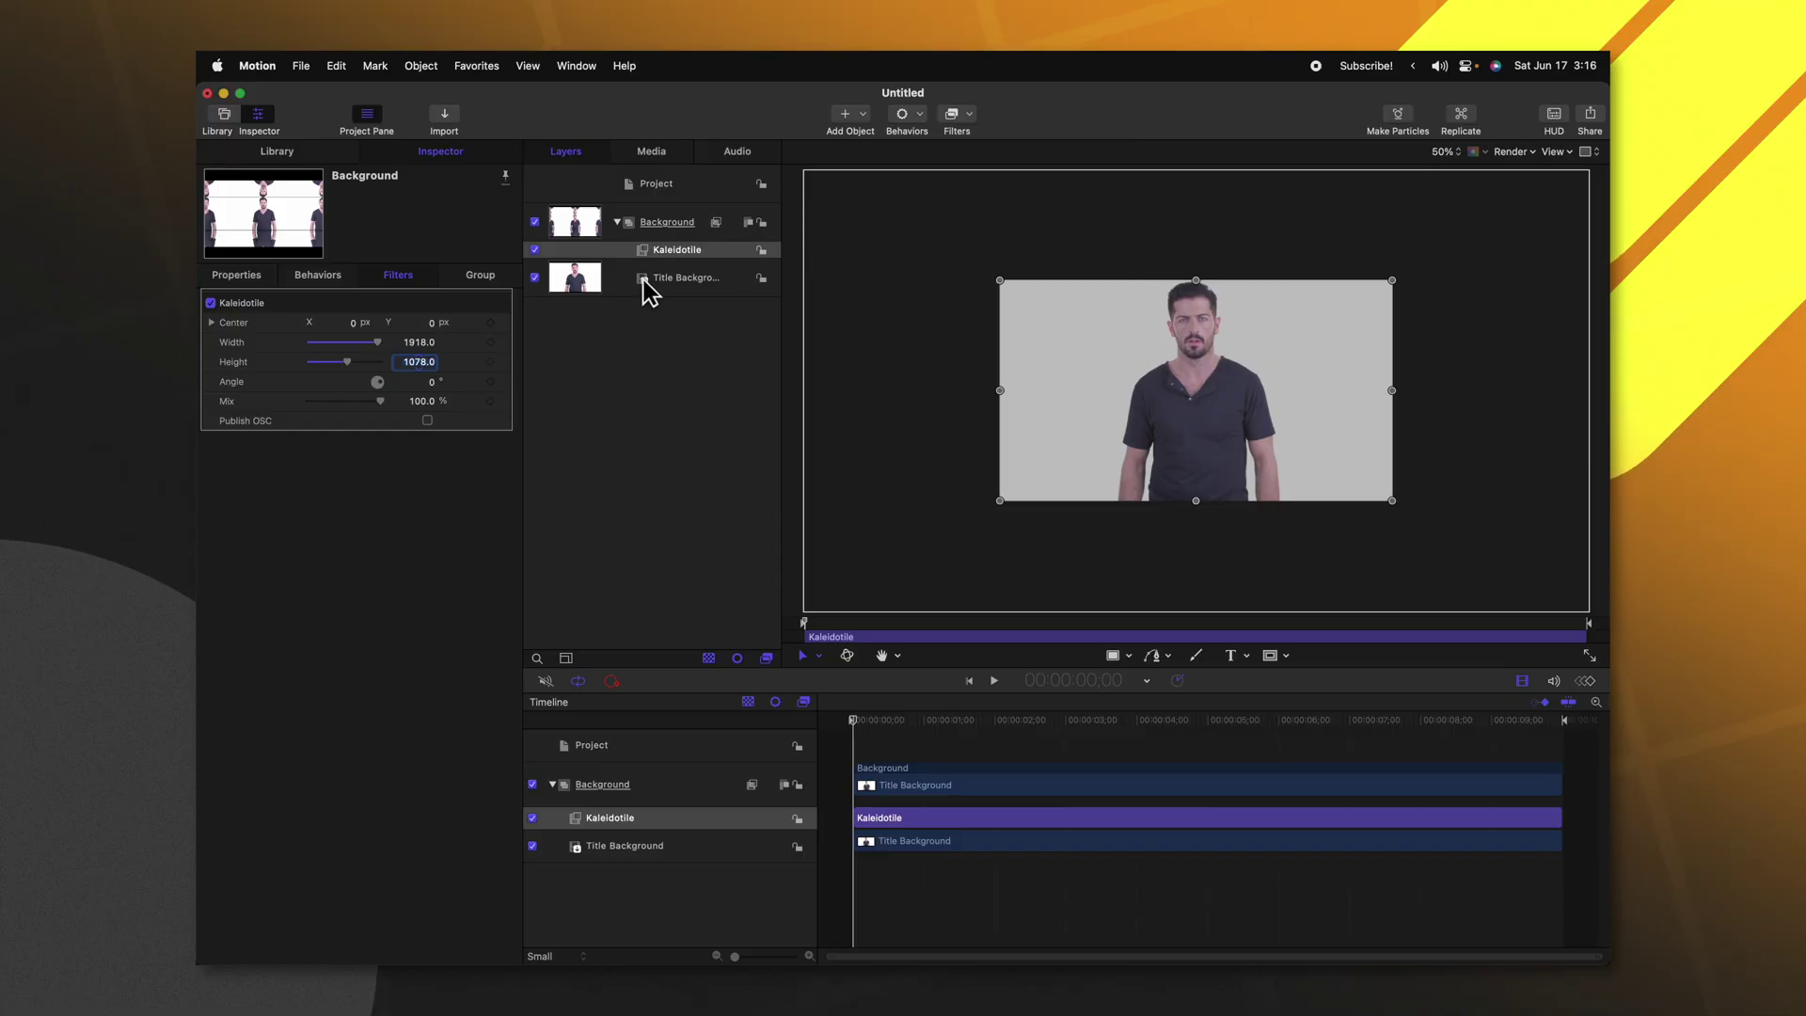
Step: Collapse the Background group and add a new group named Position above it
left_click(635, 230)
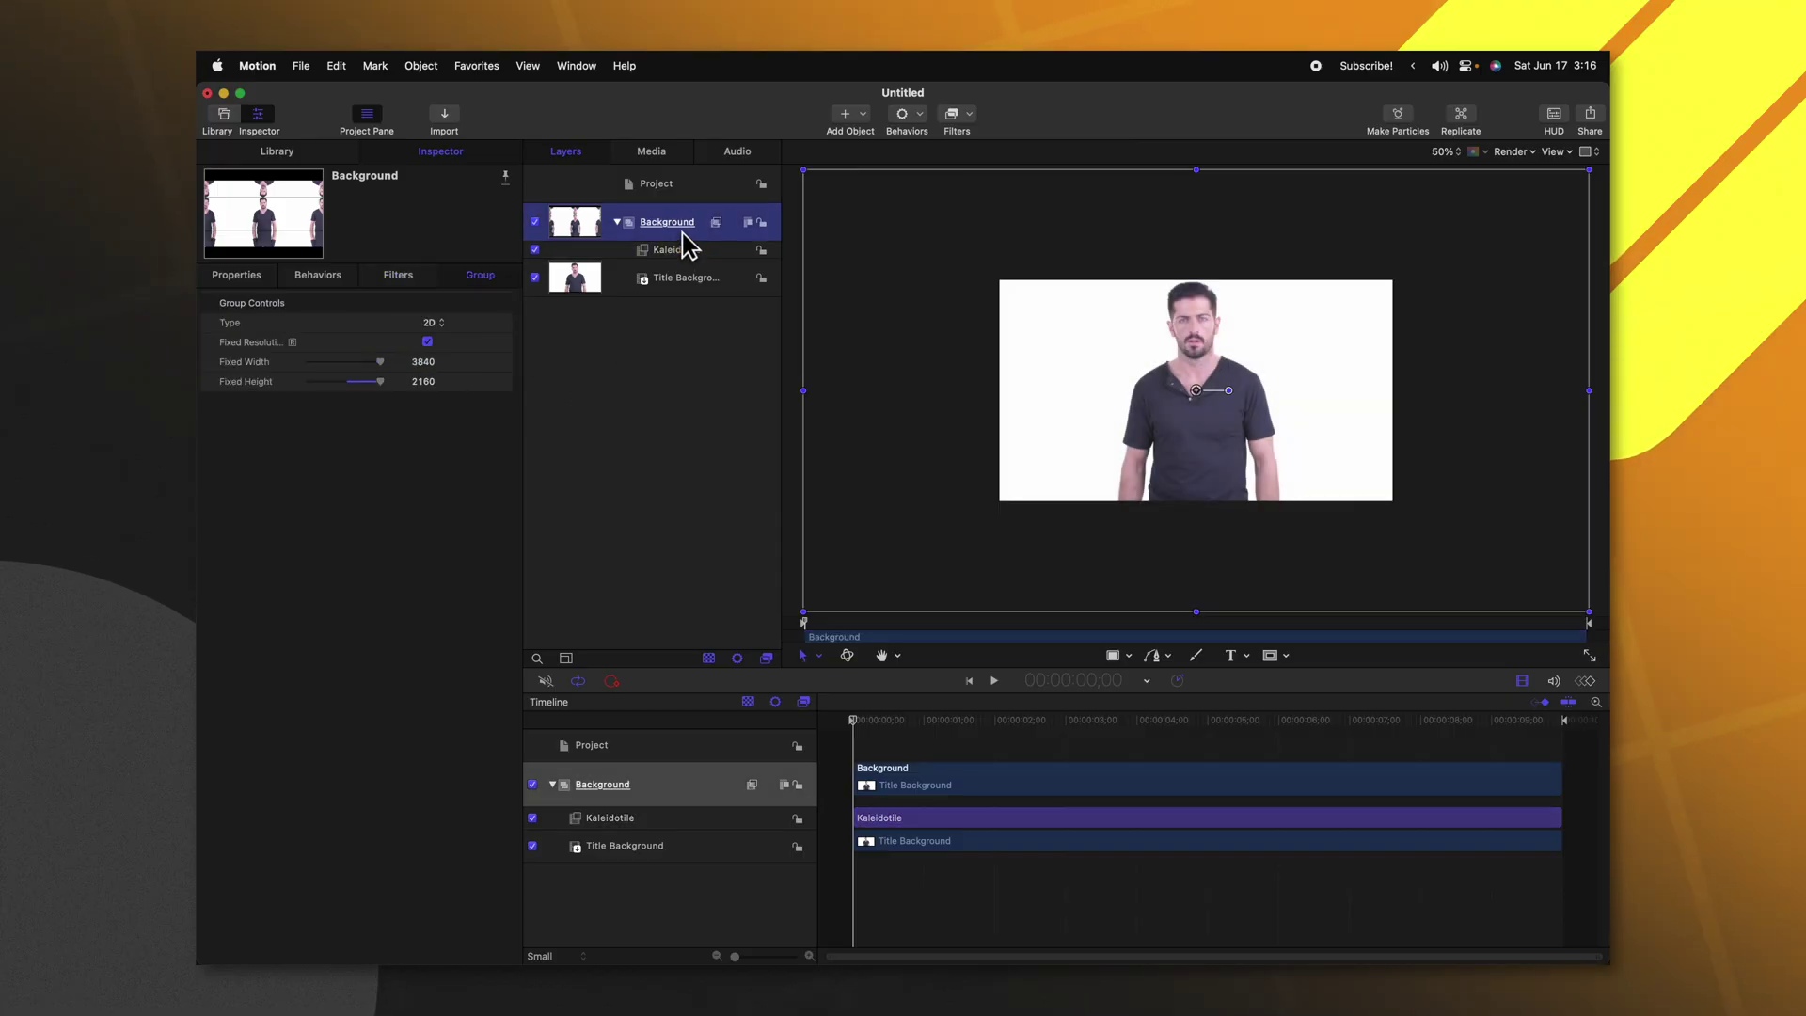
left_click(618, 223)
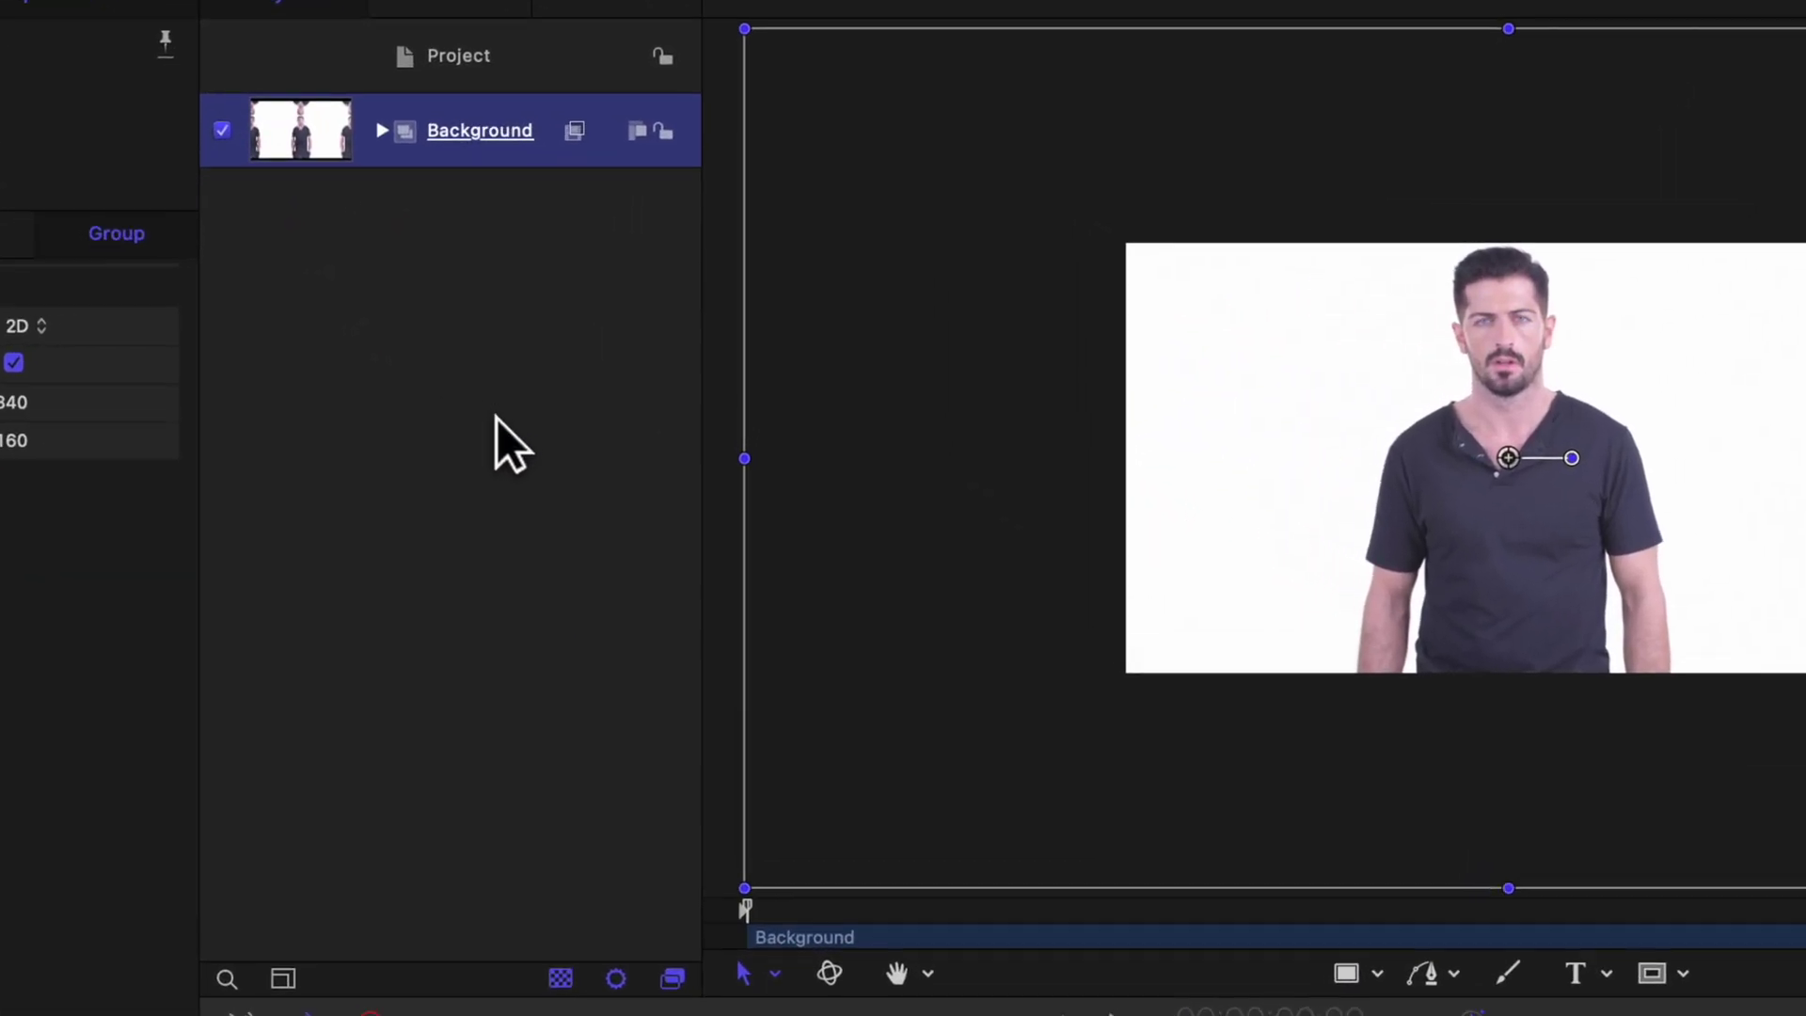
right_click(498, 423)
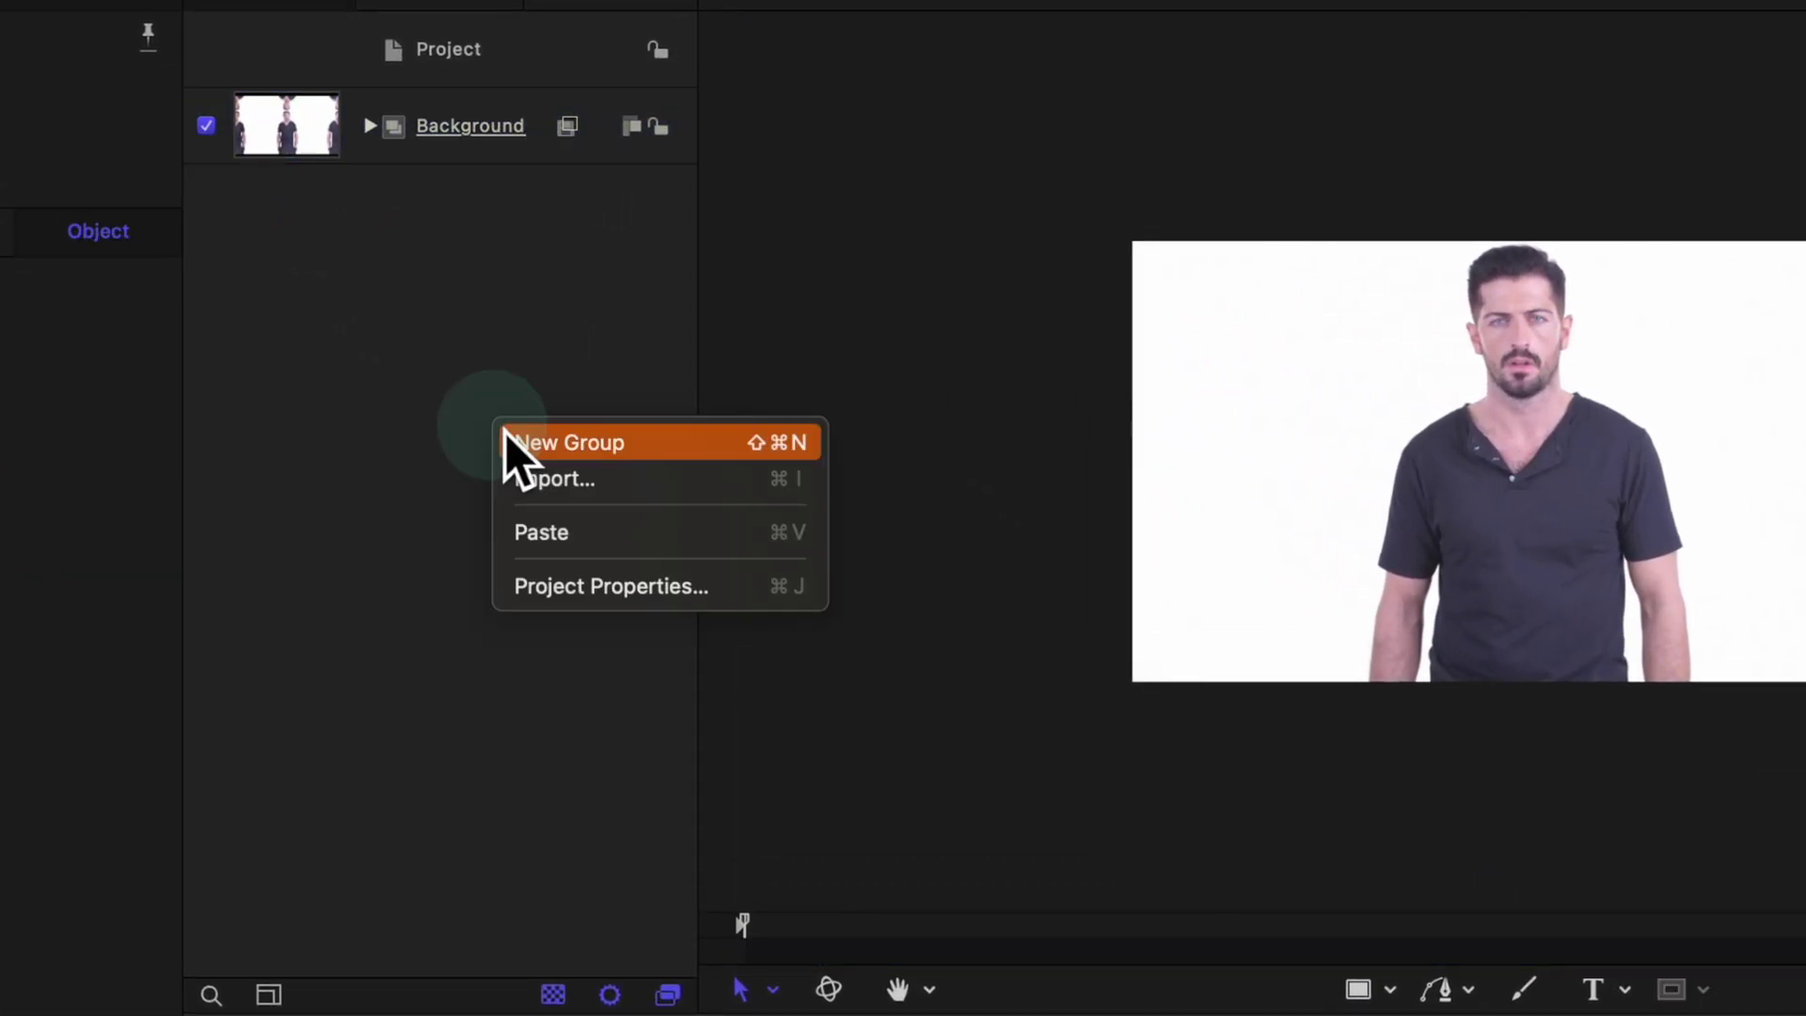
left_click(541, 431)
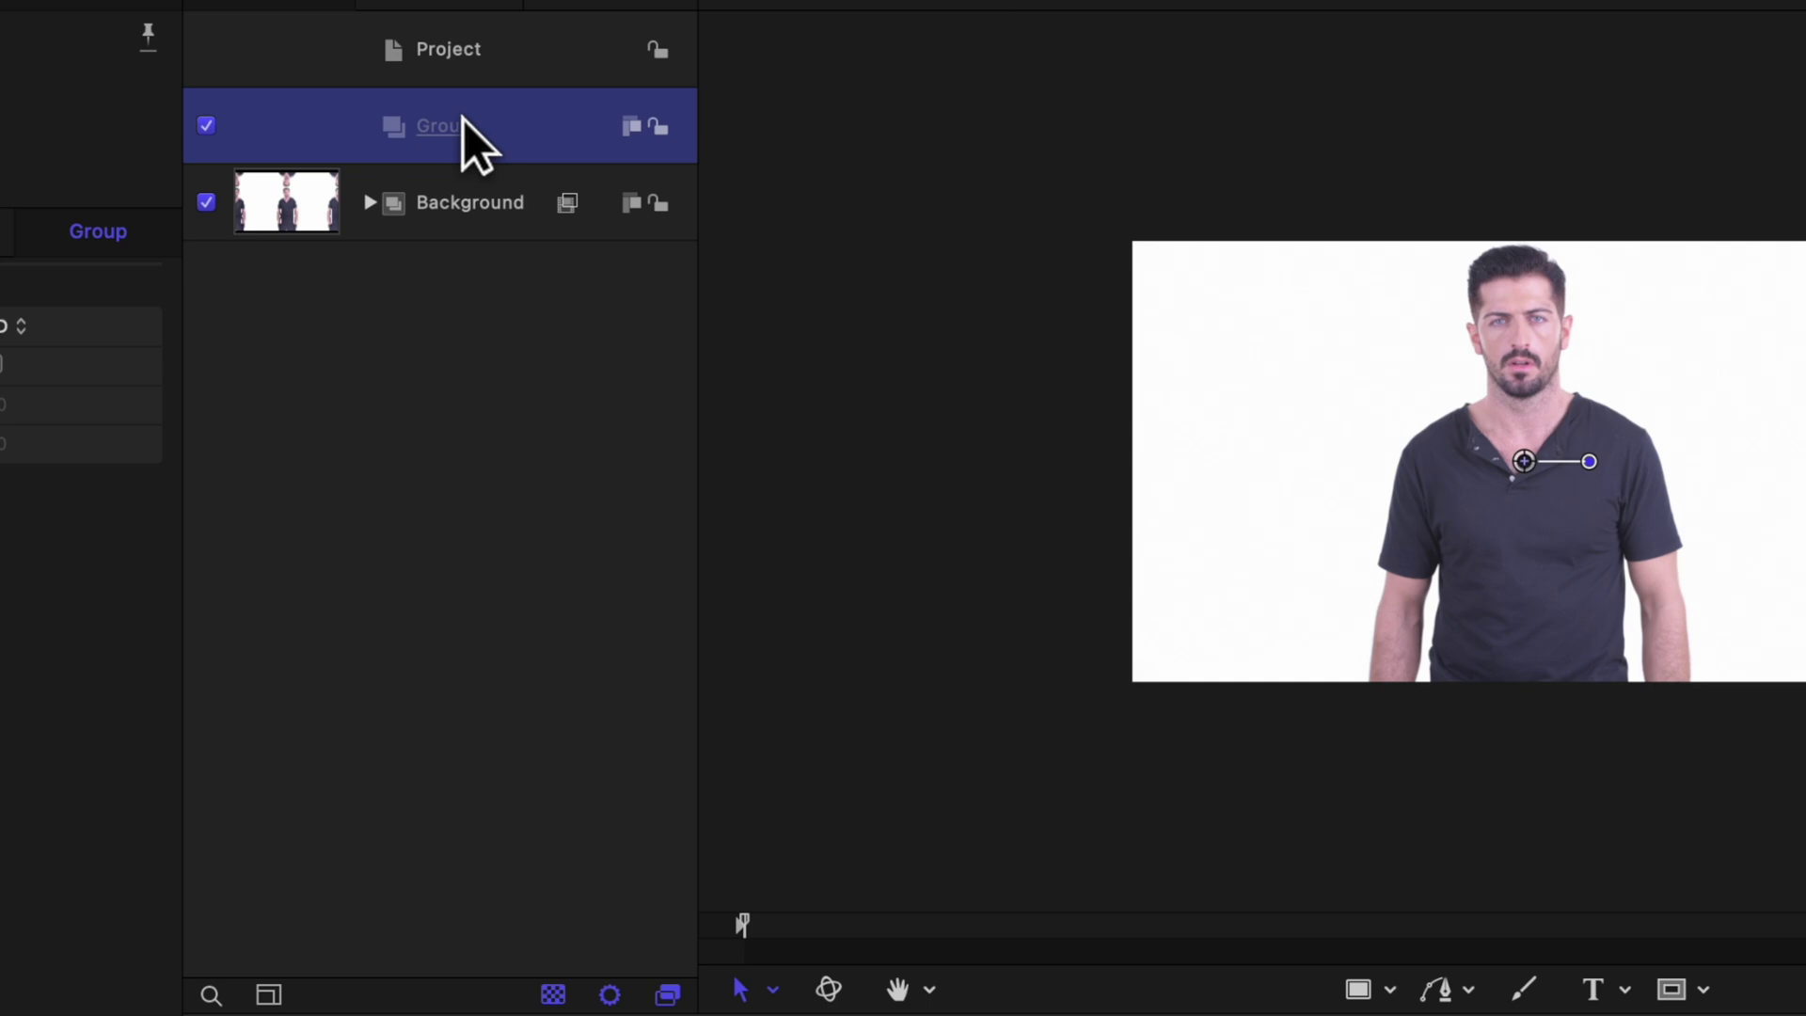
double_click(470, 151)
Step: Draw a small square with the Rectangle tool in the Position group and reset its position to 0, 0
left_click(1360, 989)
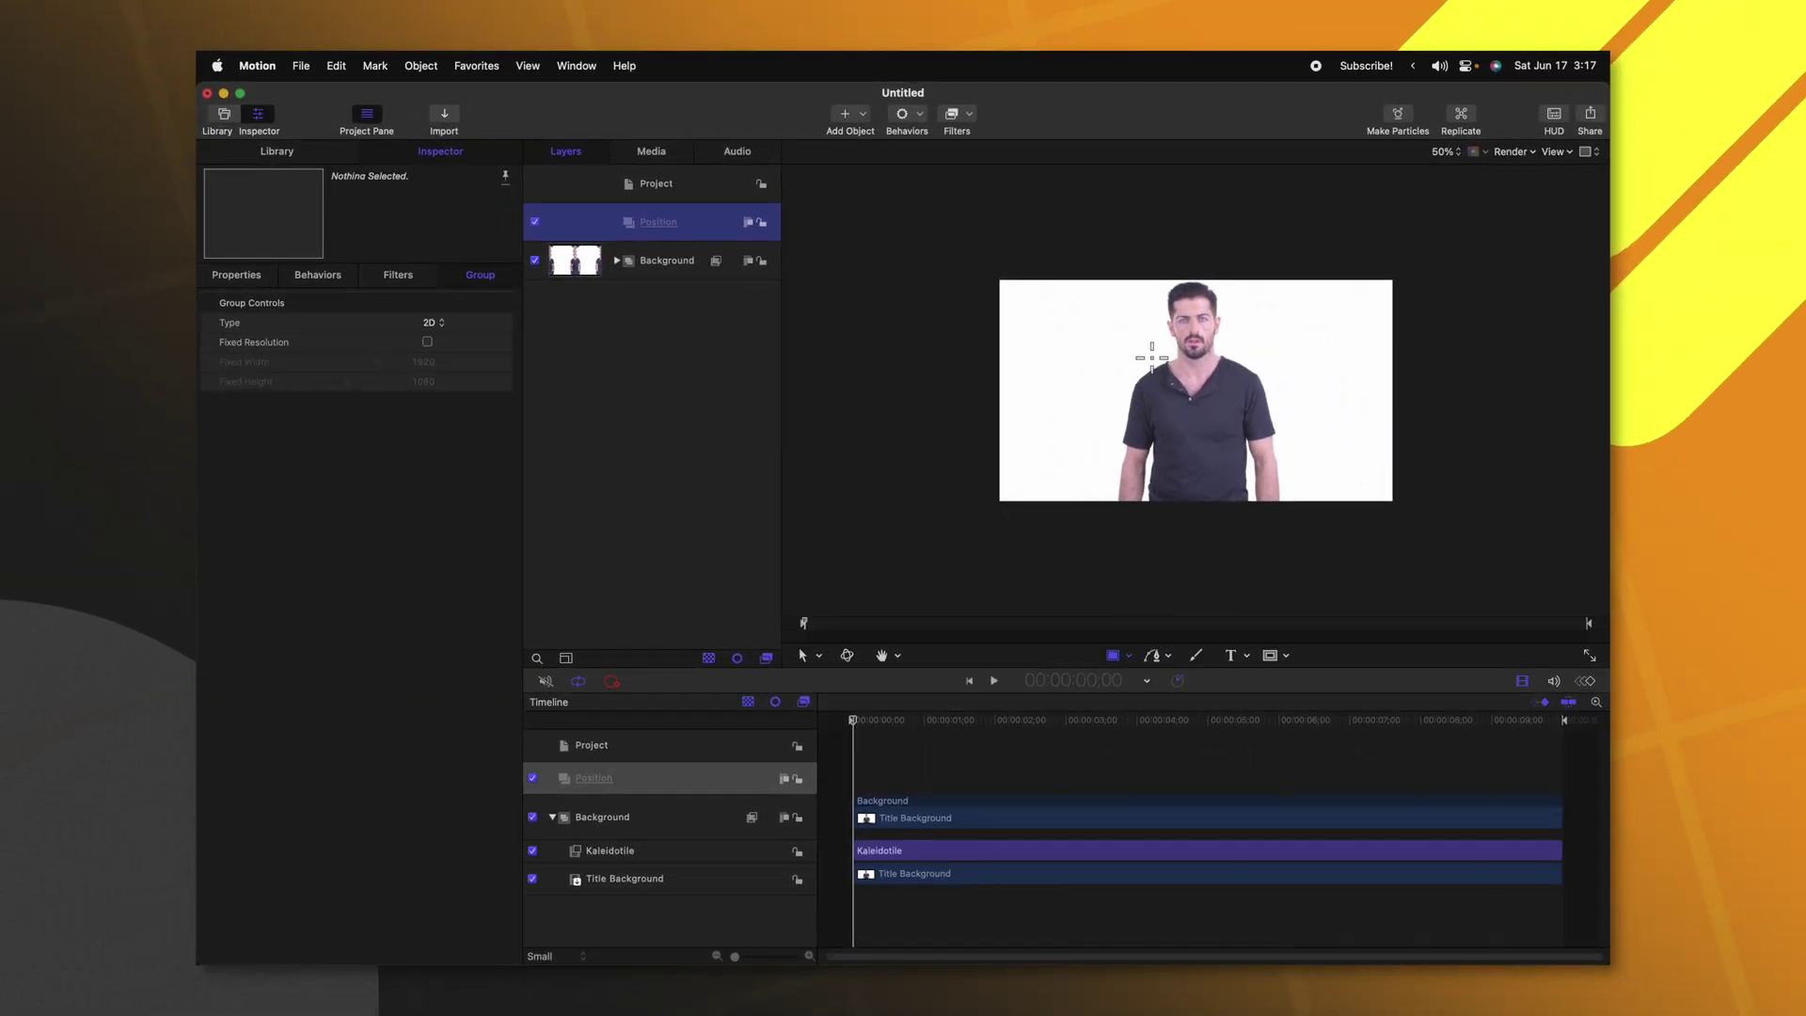
left_click_drag(1152, 359, 1205, 410)
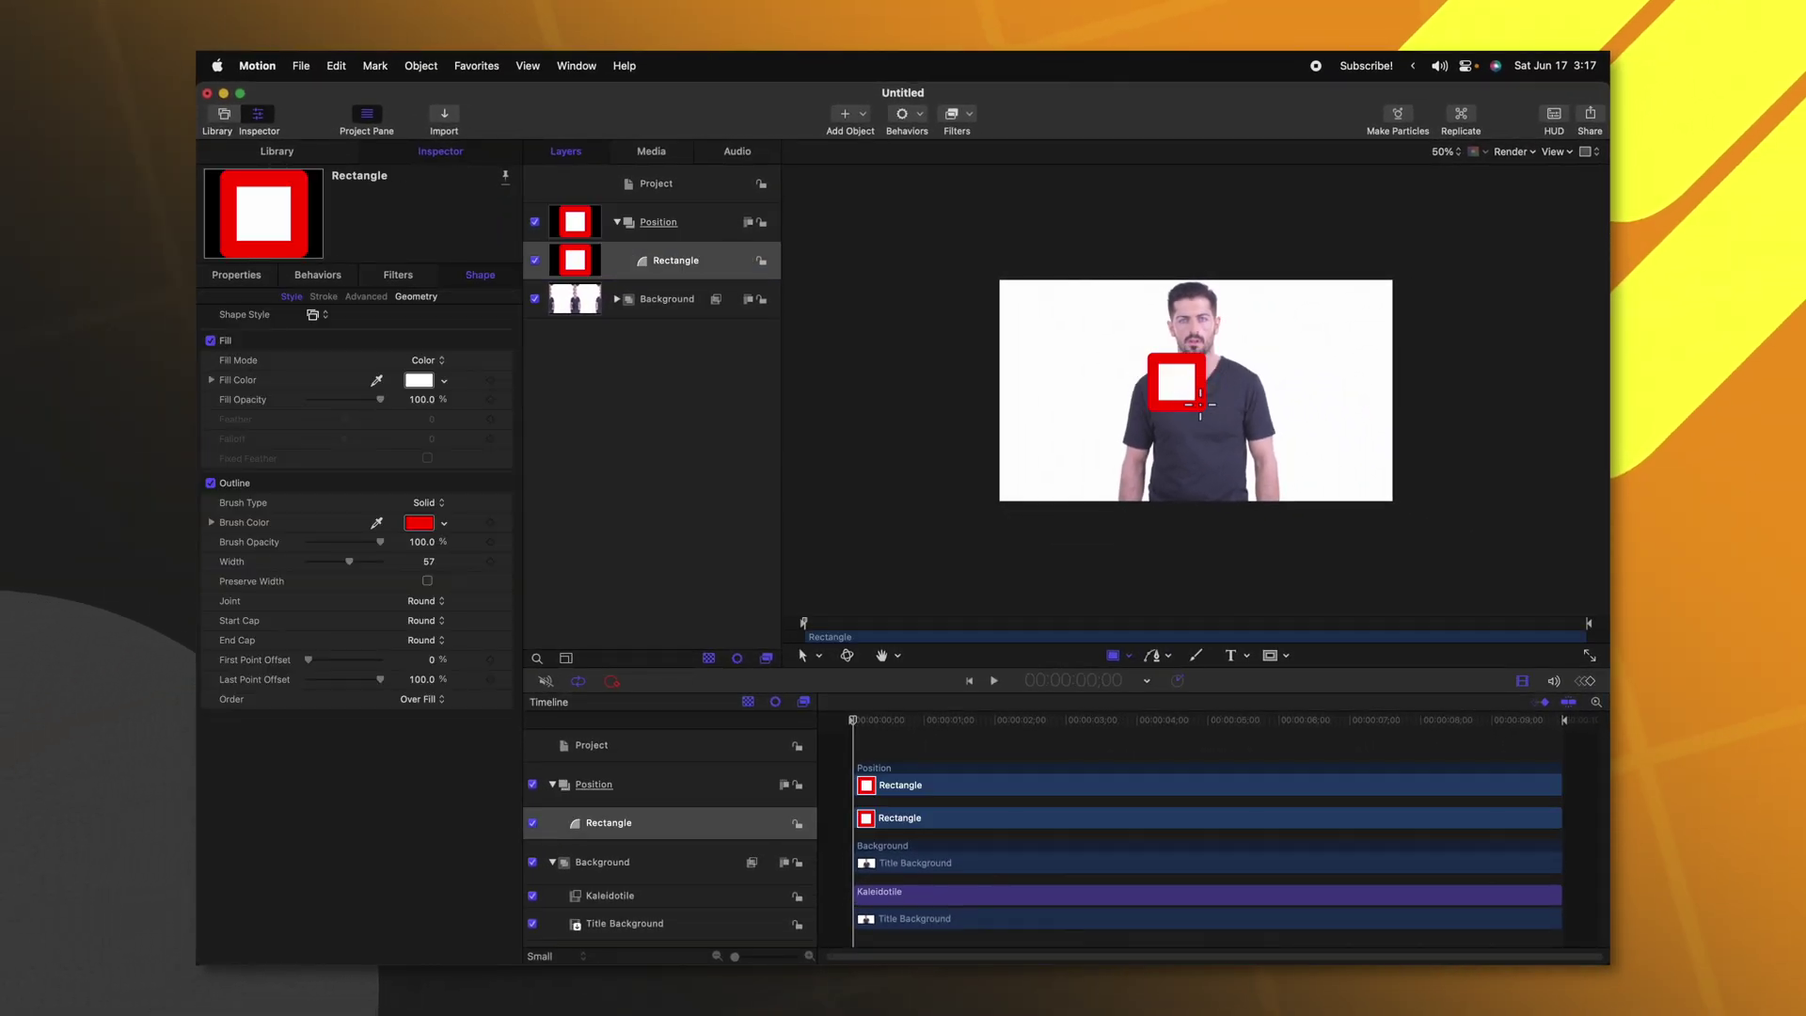
left_click(240, 279)
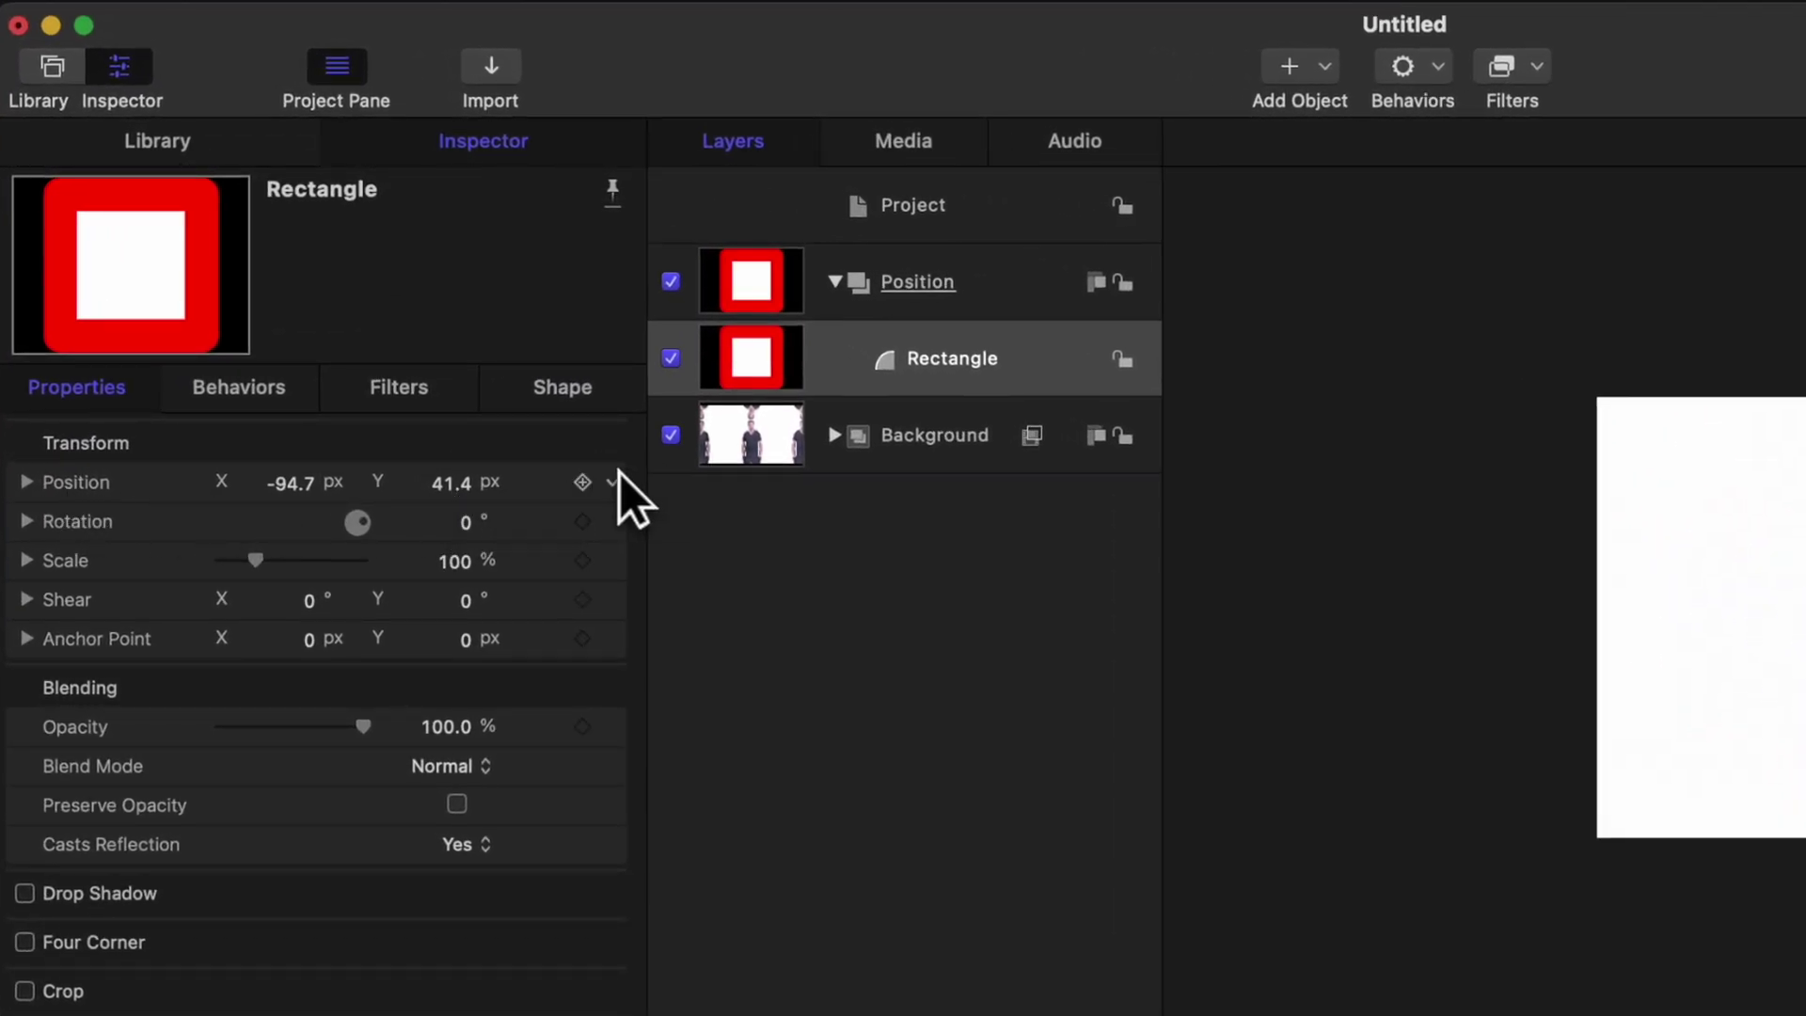
left_click(618, 474)
left_click(647, 500)
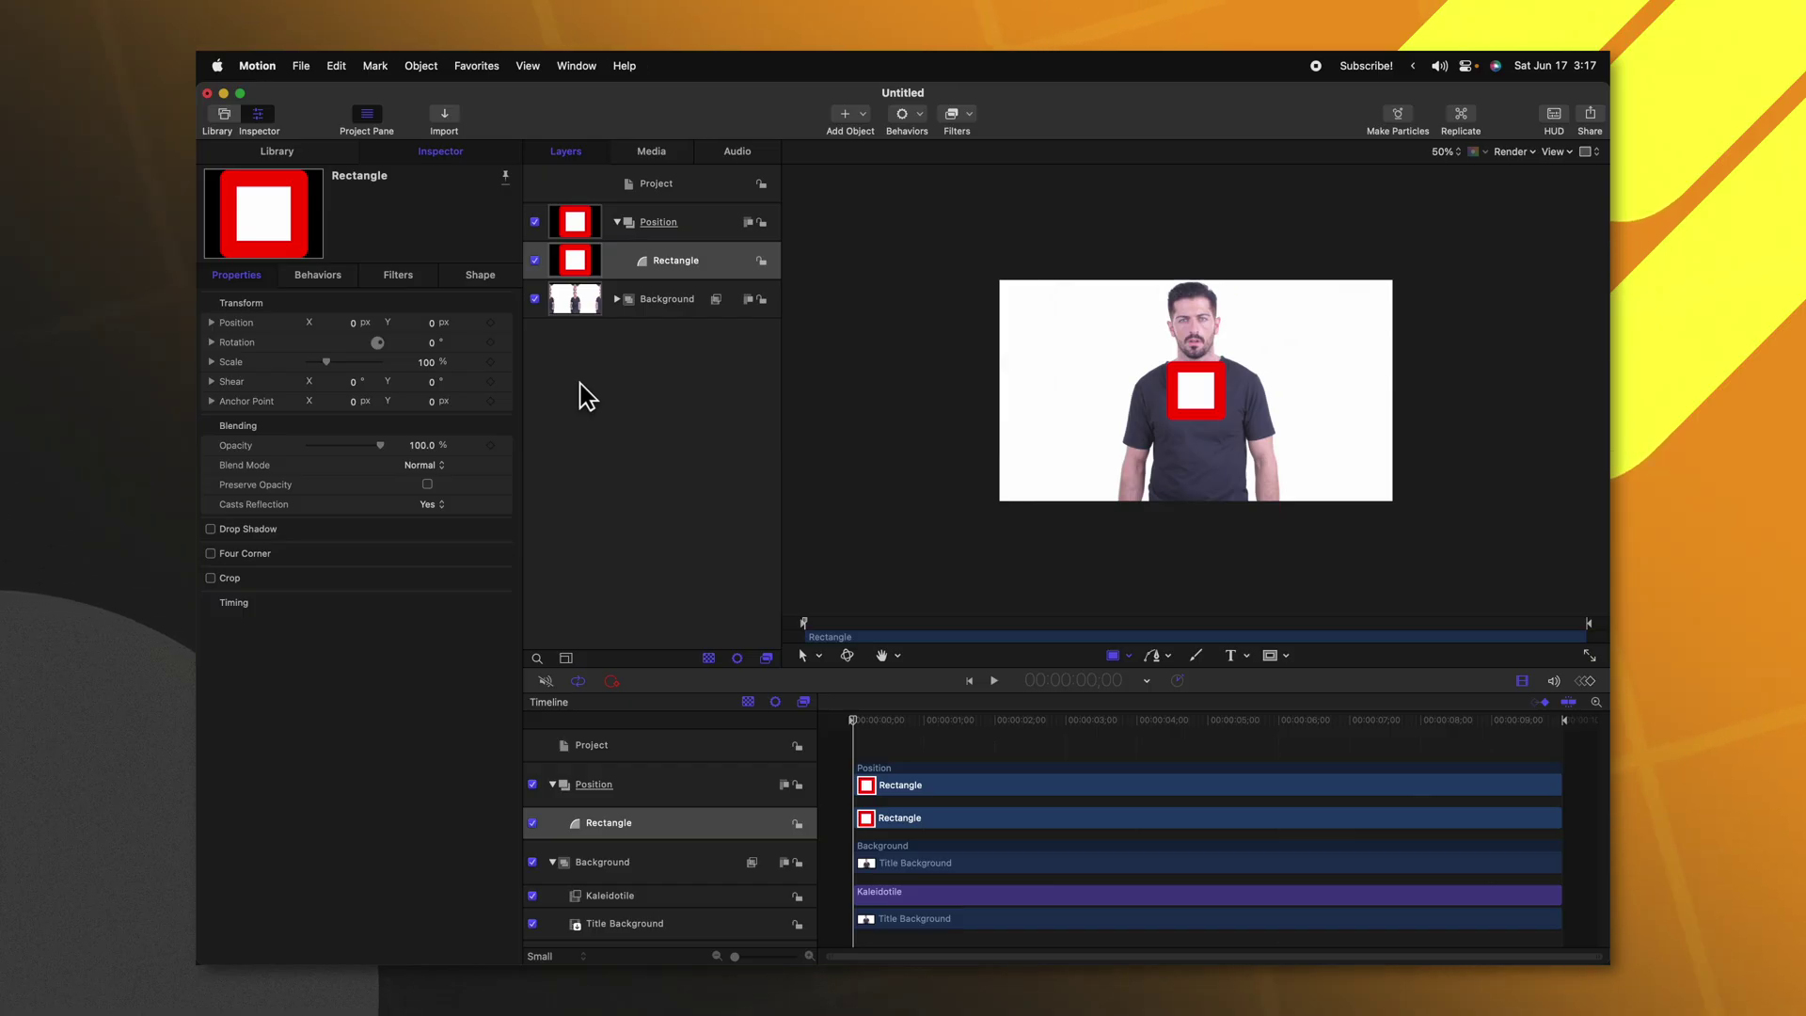
Step: Add a Link parameter behavior to the Background group's Position with the Rectangle as source, and test it by moving the Rectangle
left_click(666, 299)
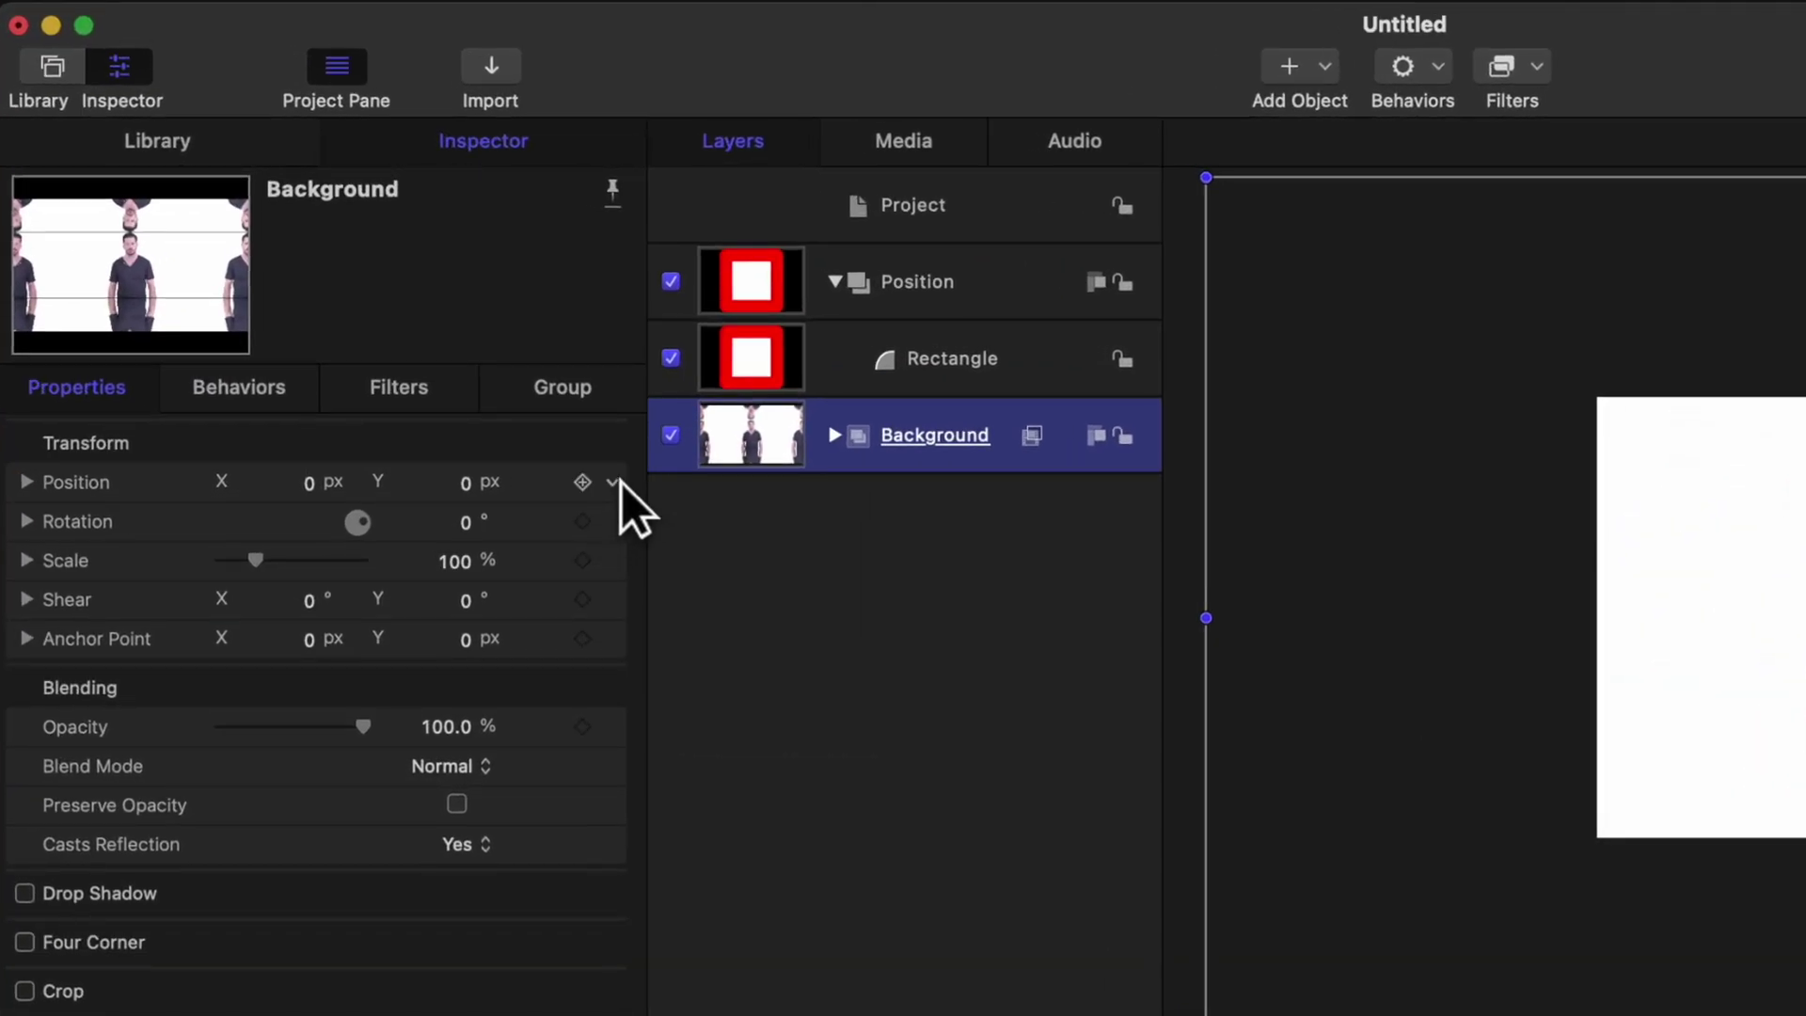
left_click(617, 484)
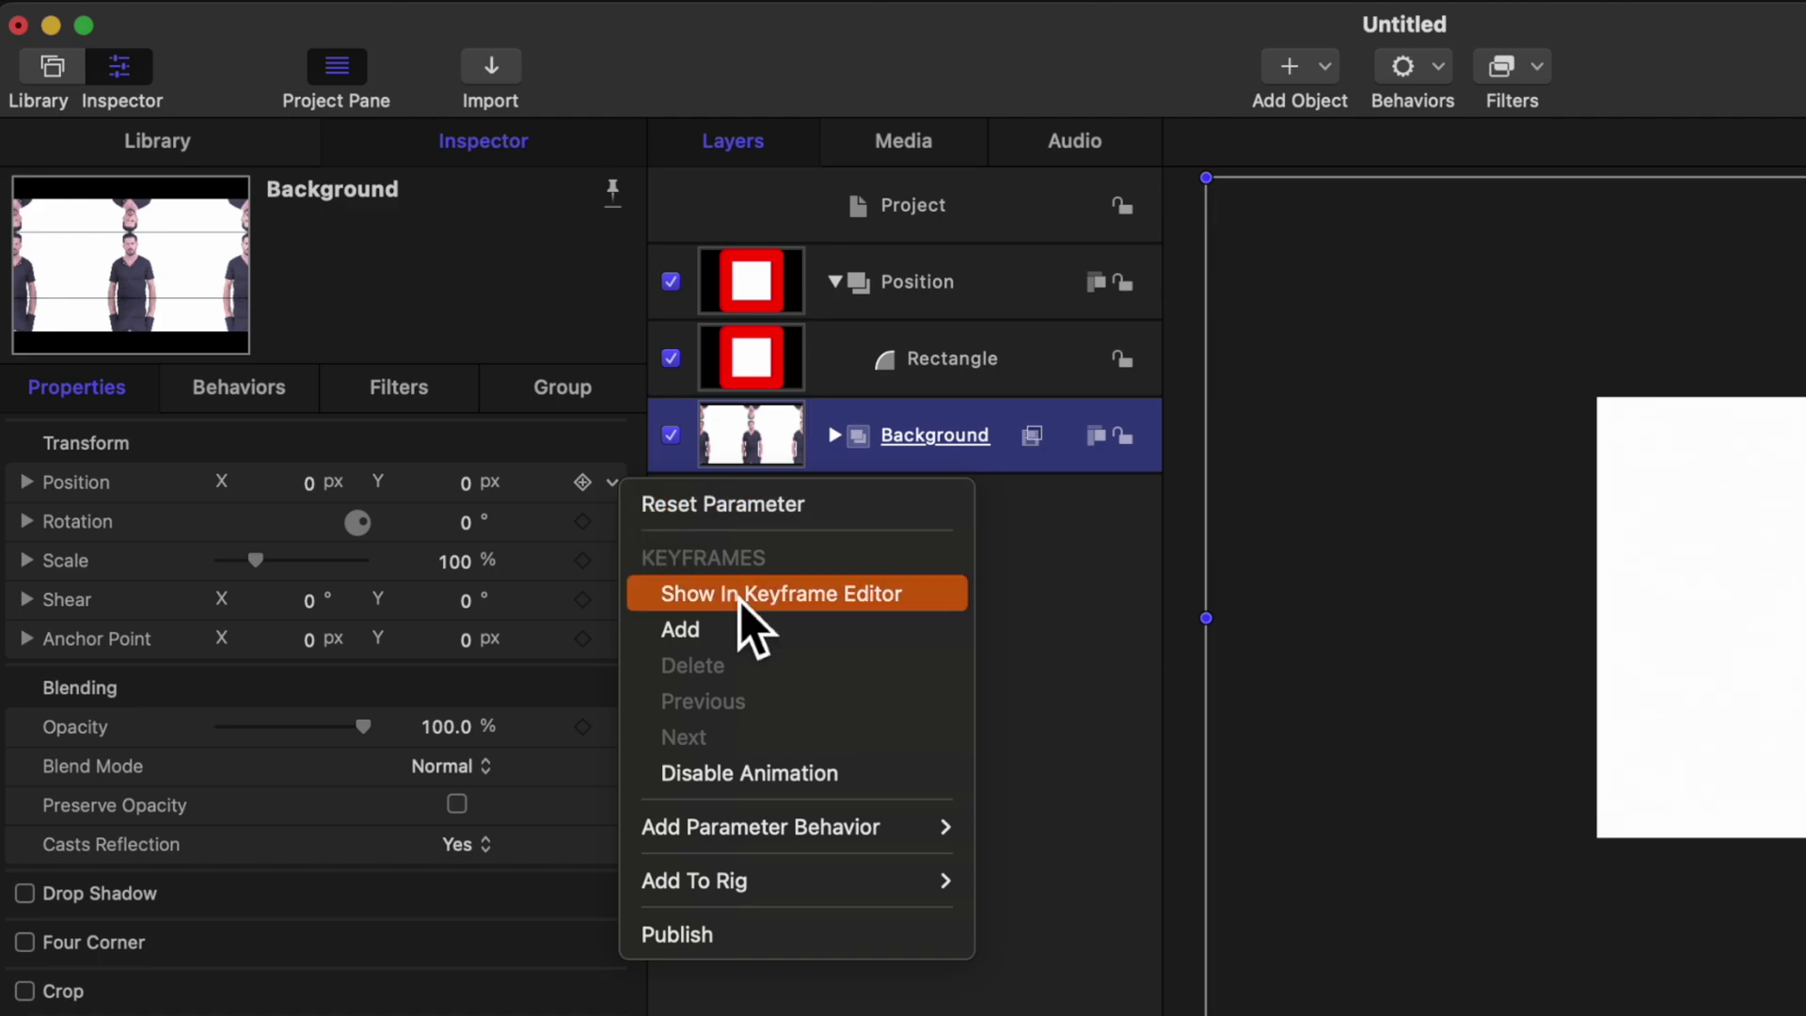
mouse_move(843, 824)
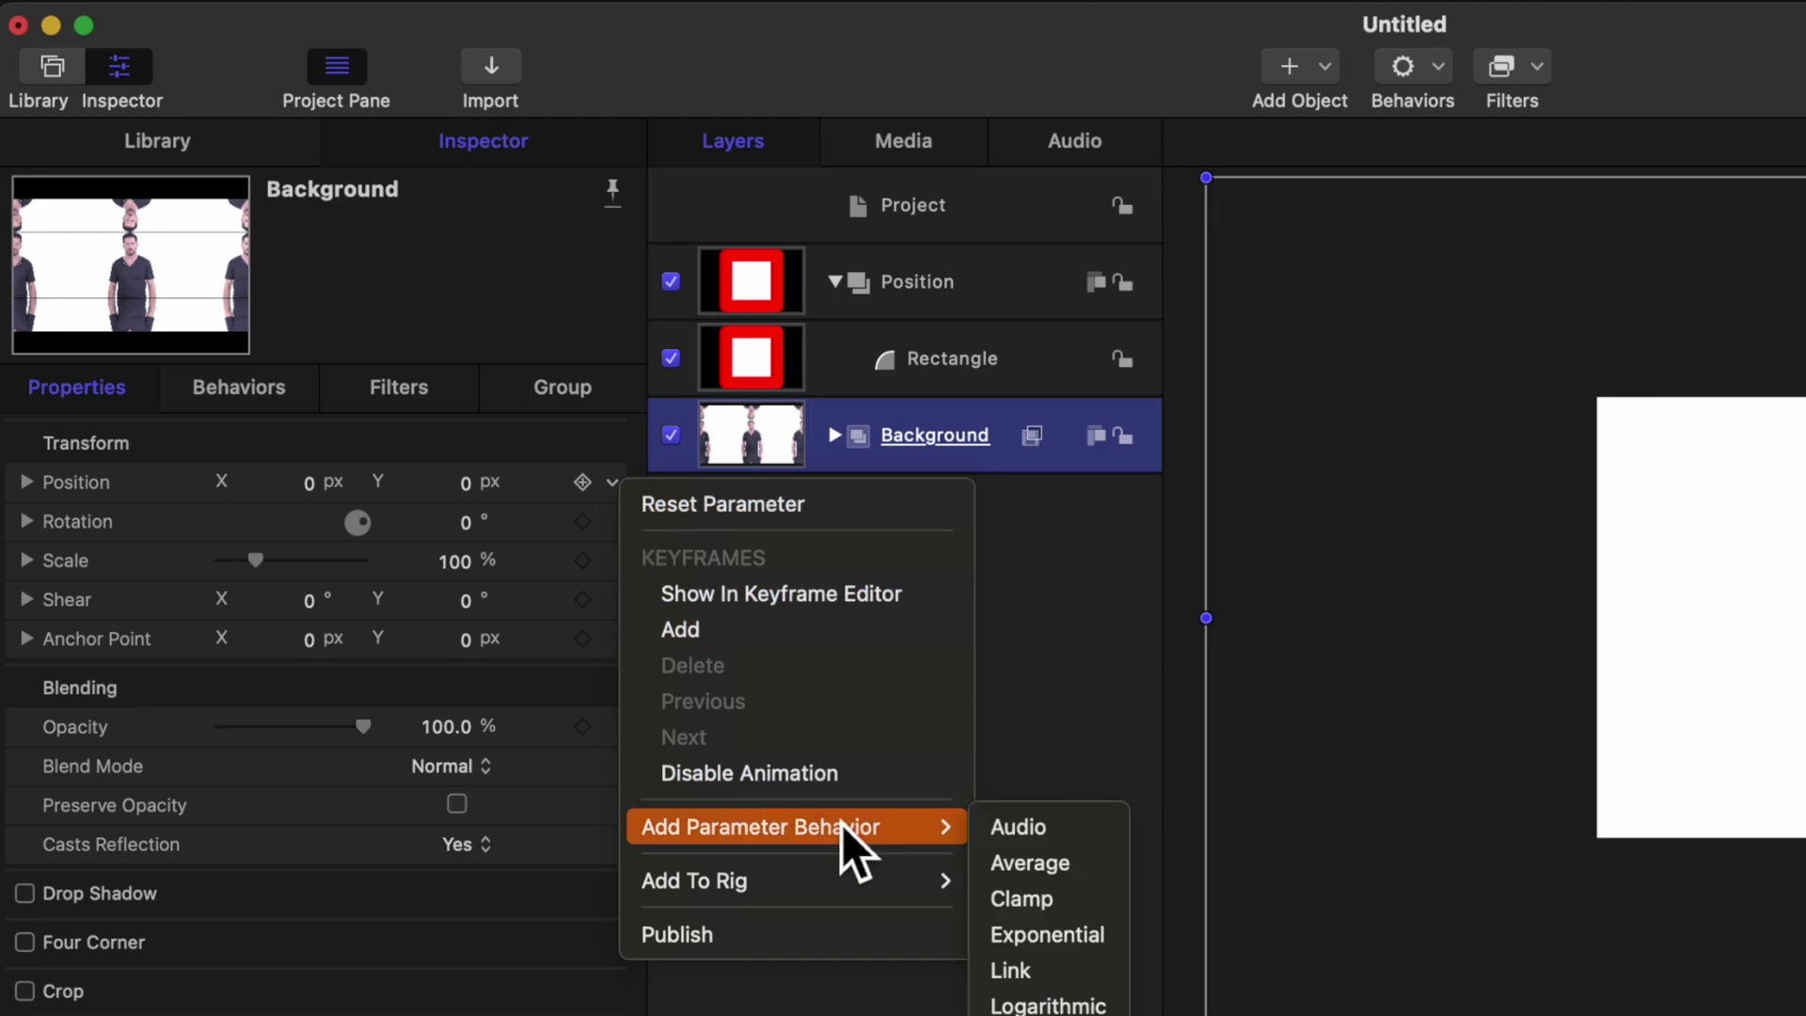
left_click(1047, 971)
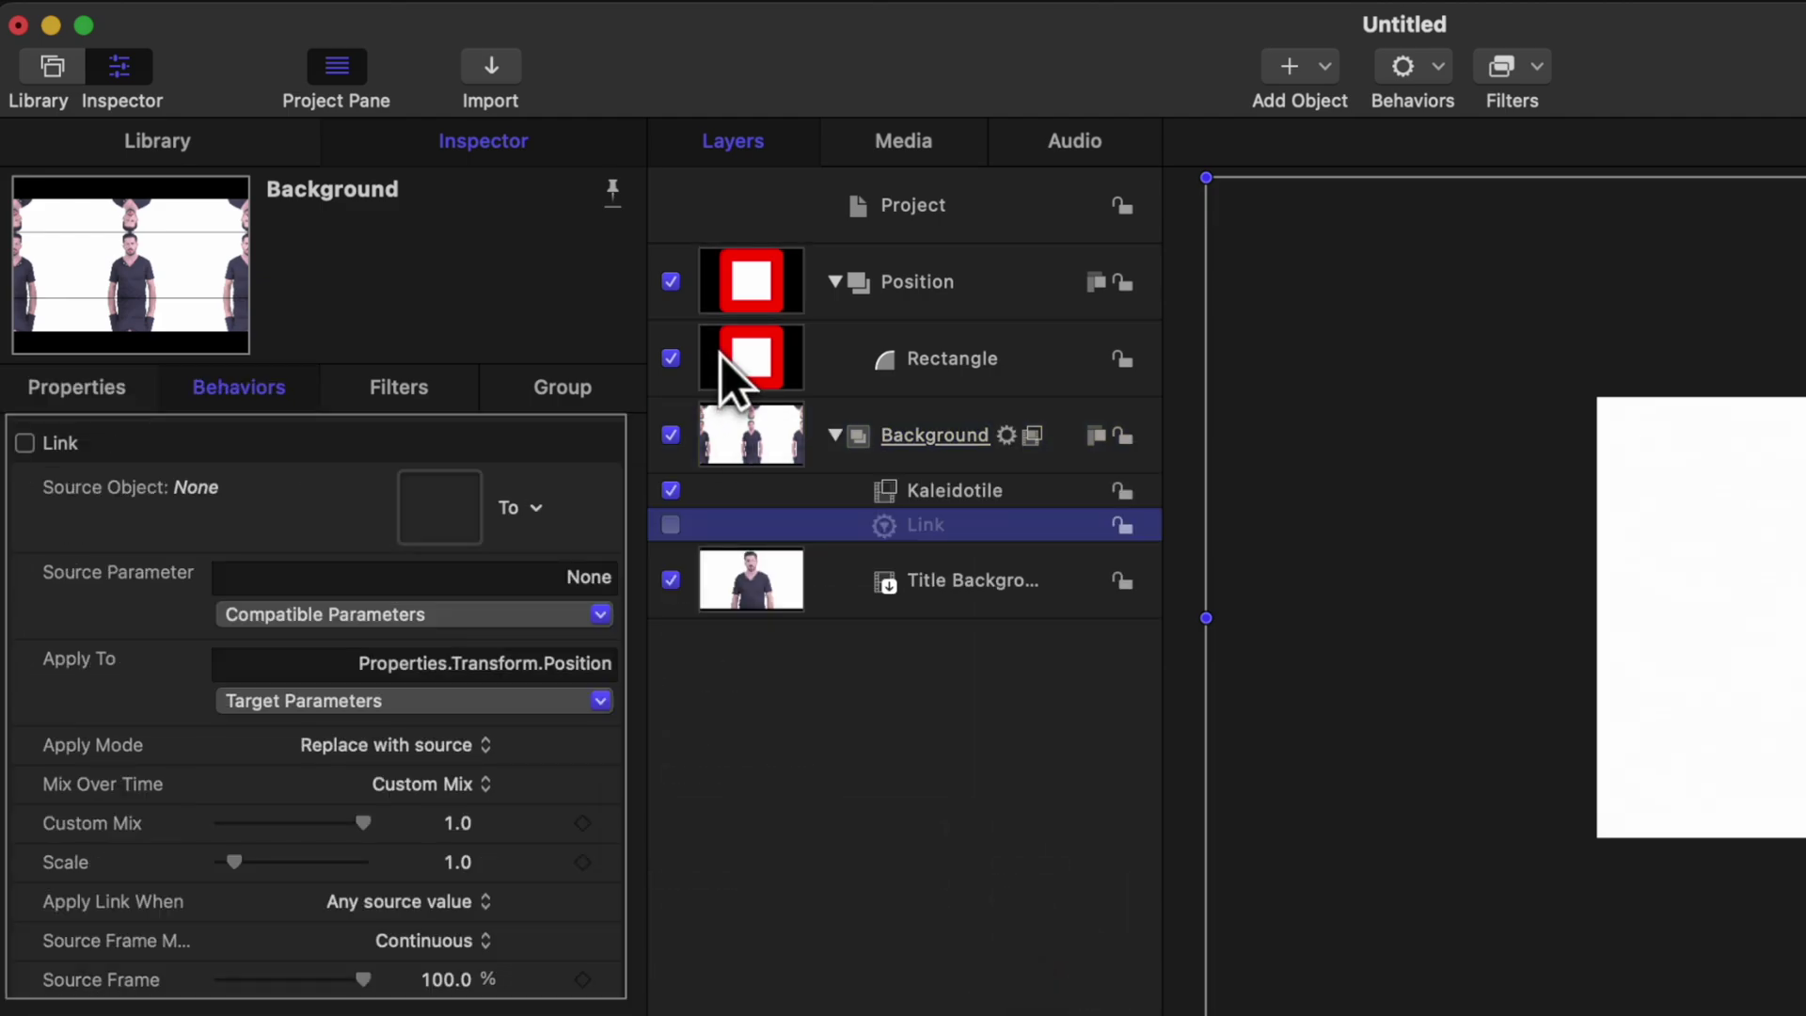
left_click_drag(720, 357, 451, 508)
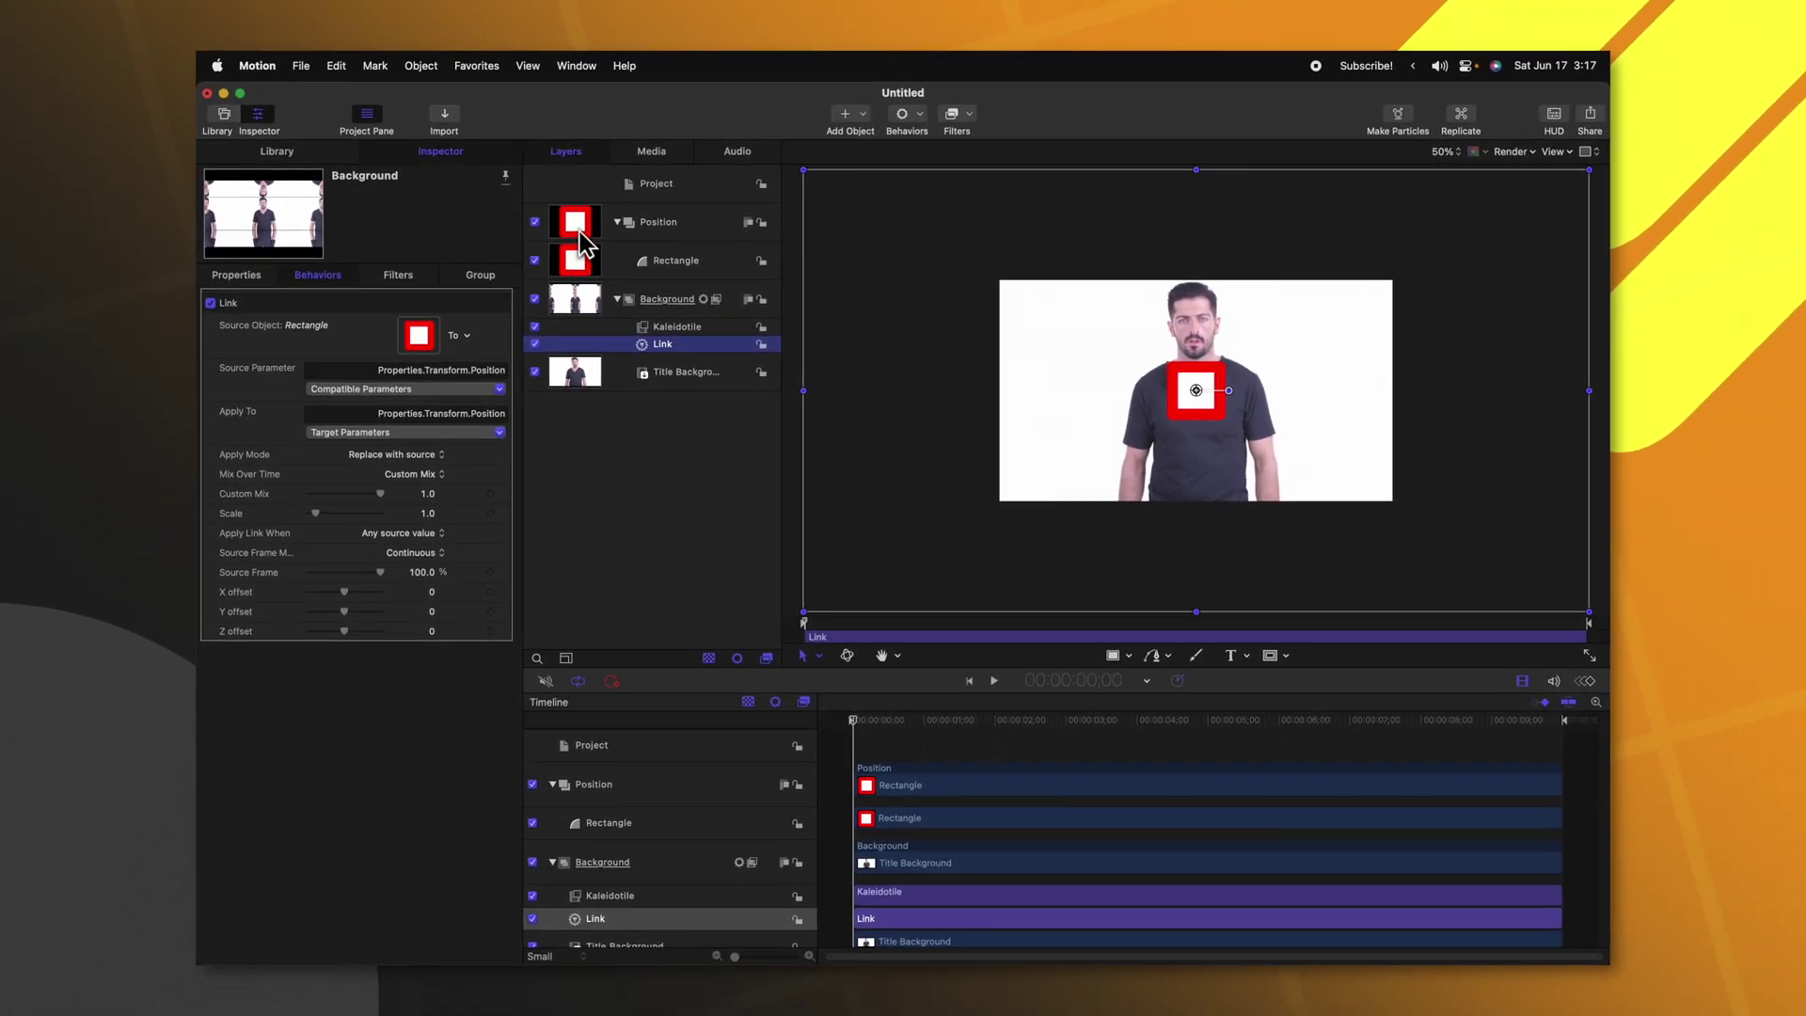
left_click(652, 275)
left_click_drag(1214, 411, 1159, 433)
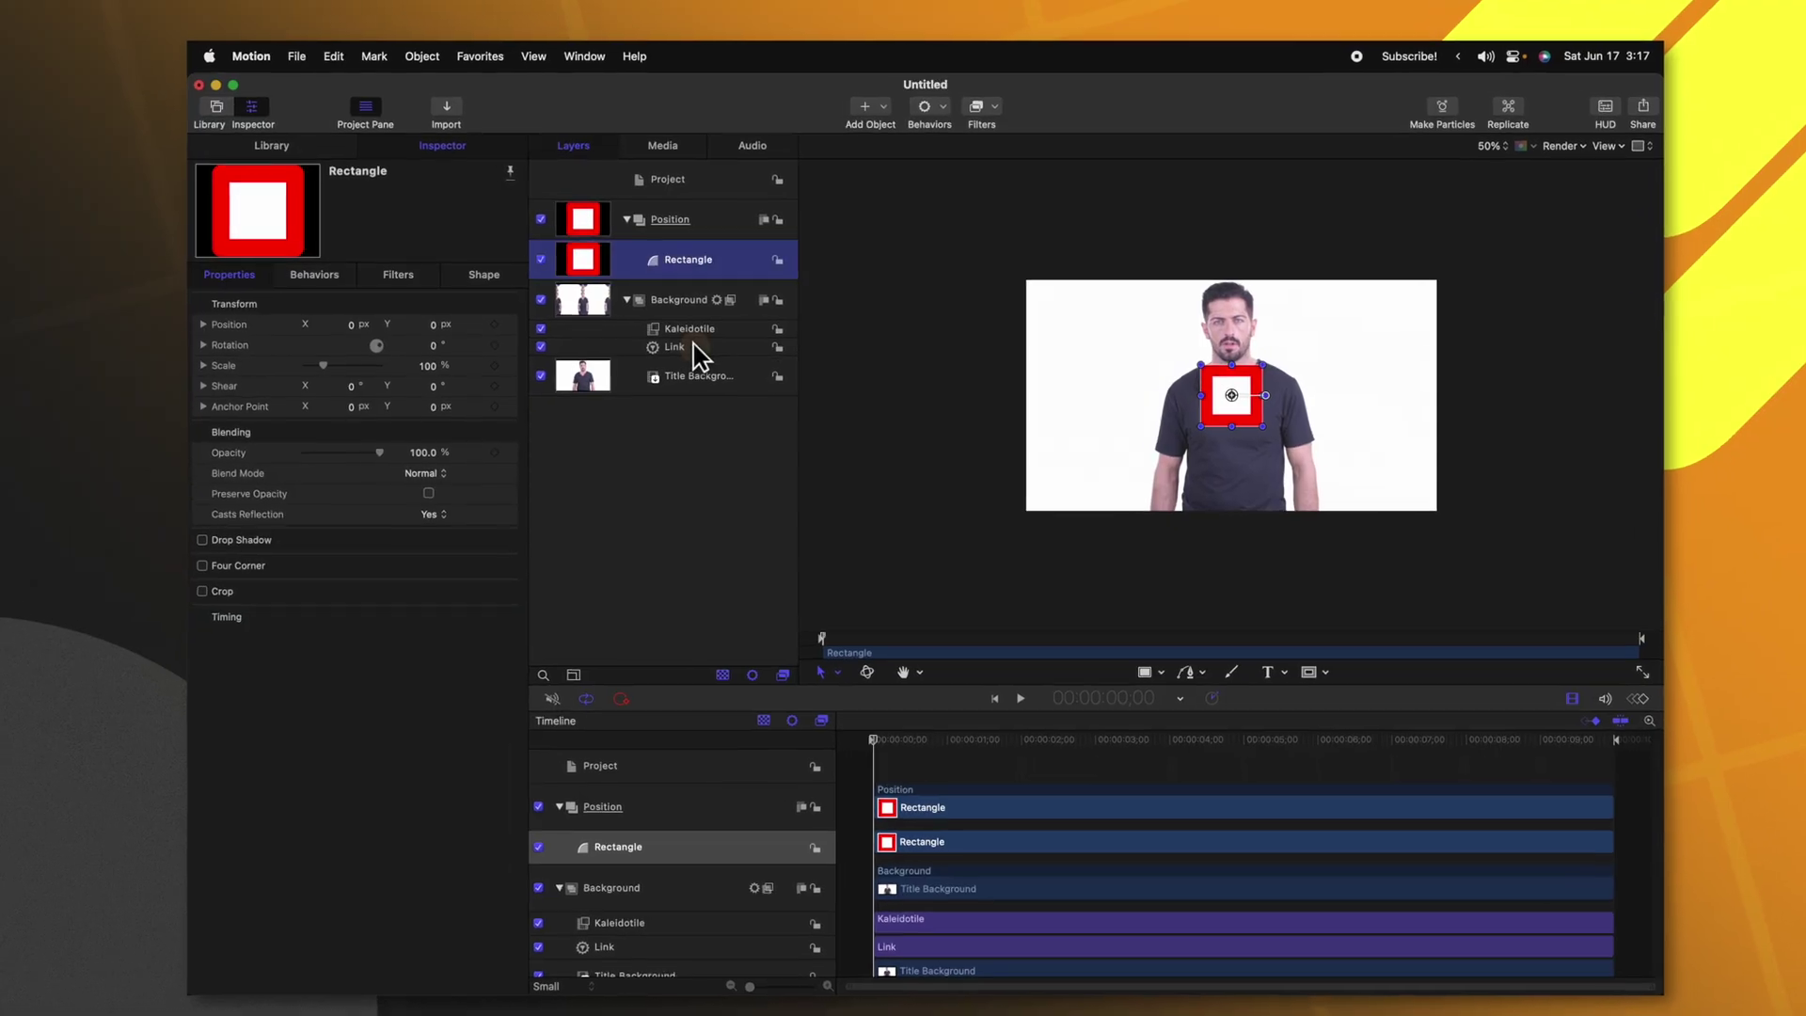
Step: Set the Link behavior's Mix Over Time to Ease In/Out
left_click(693, 354)
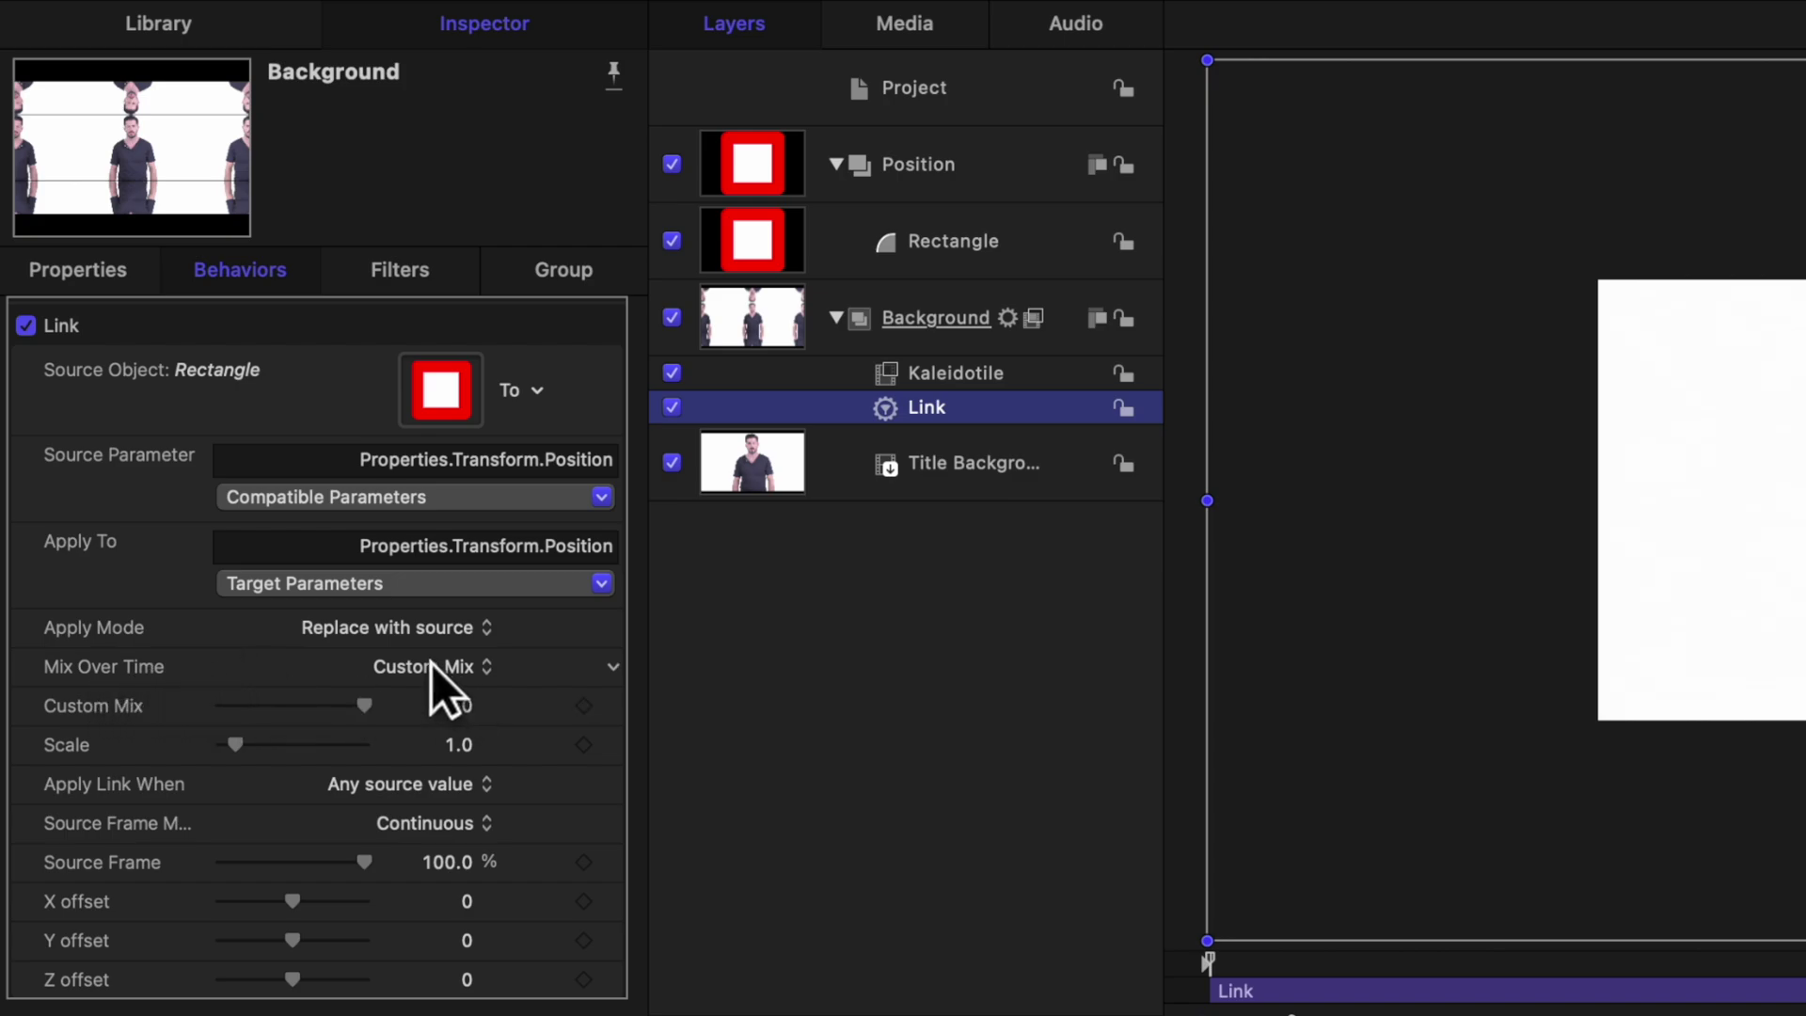
mouse_move(319, 704)
left_mouse_down()
mouse_move(258, 702)
mouse_move(341, 715)
left_mouse_up()
left_click(446, 673)
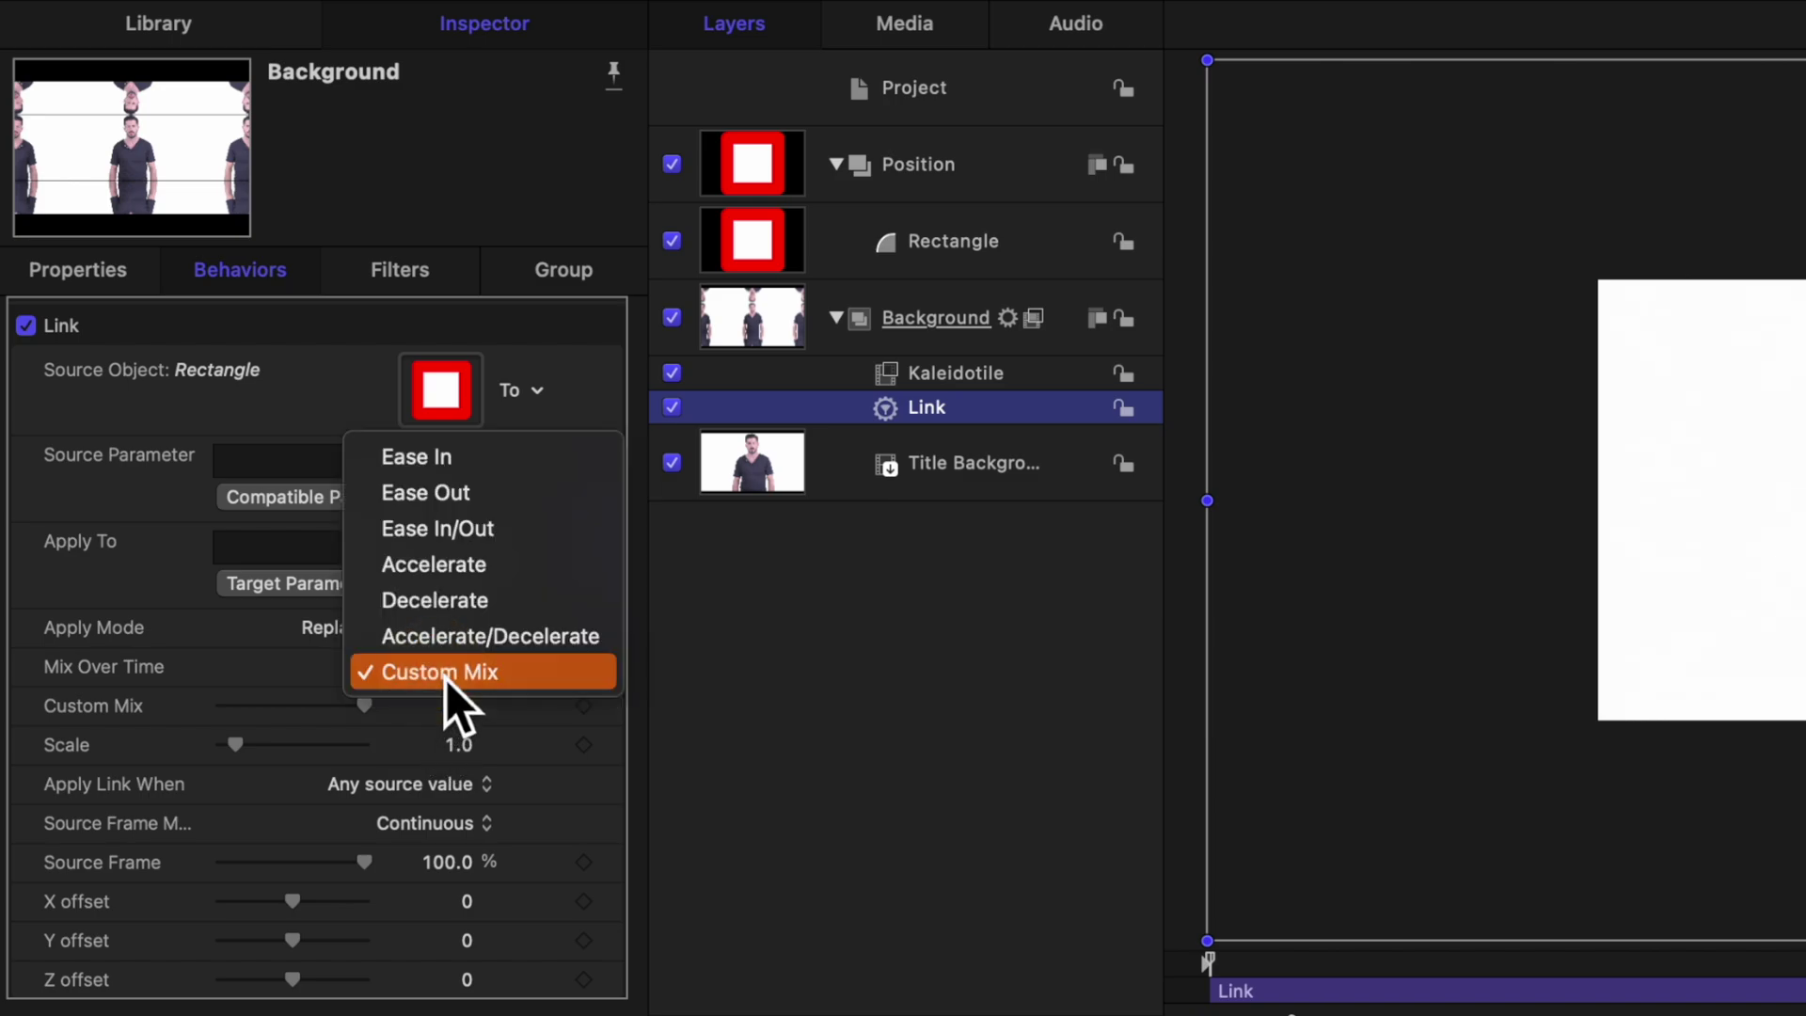
left_click(475, 542)
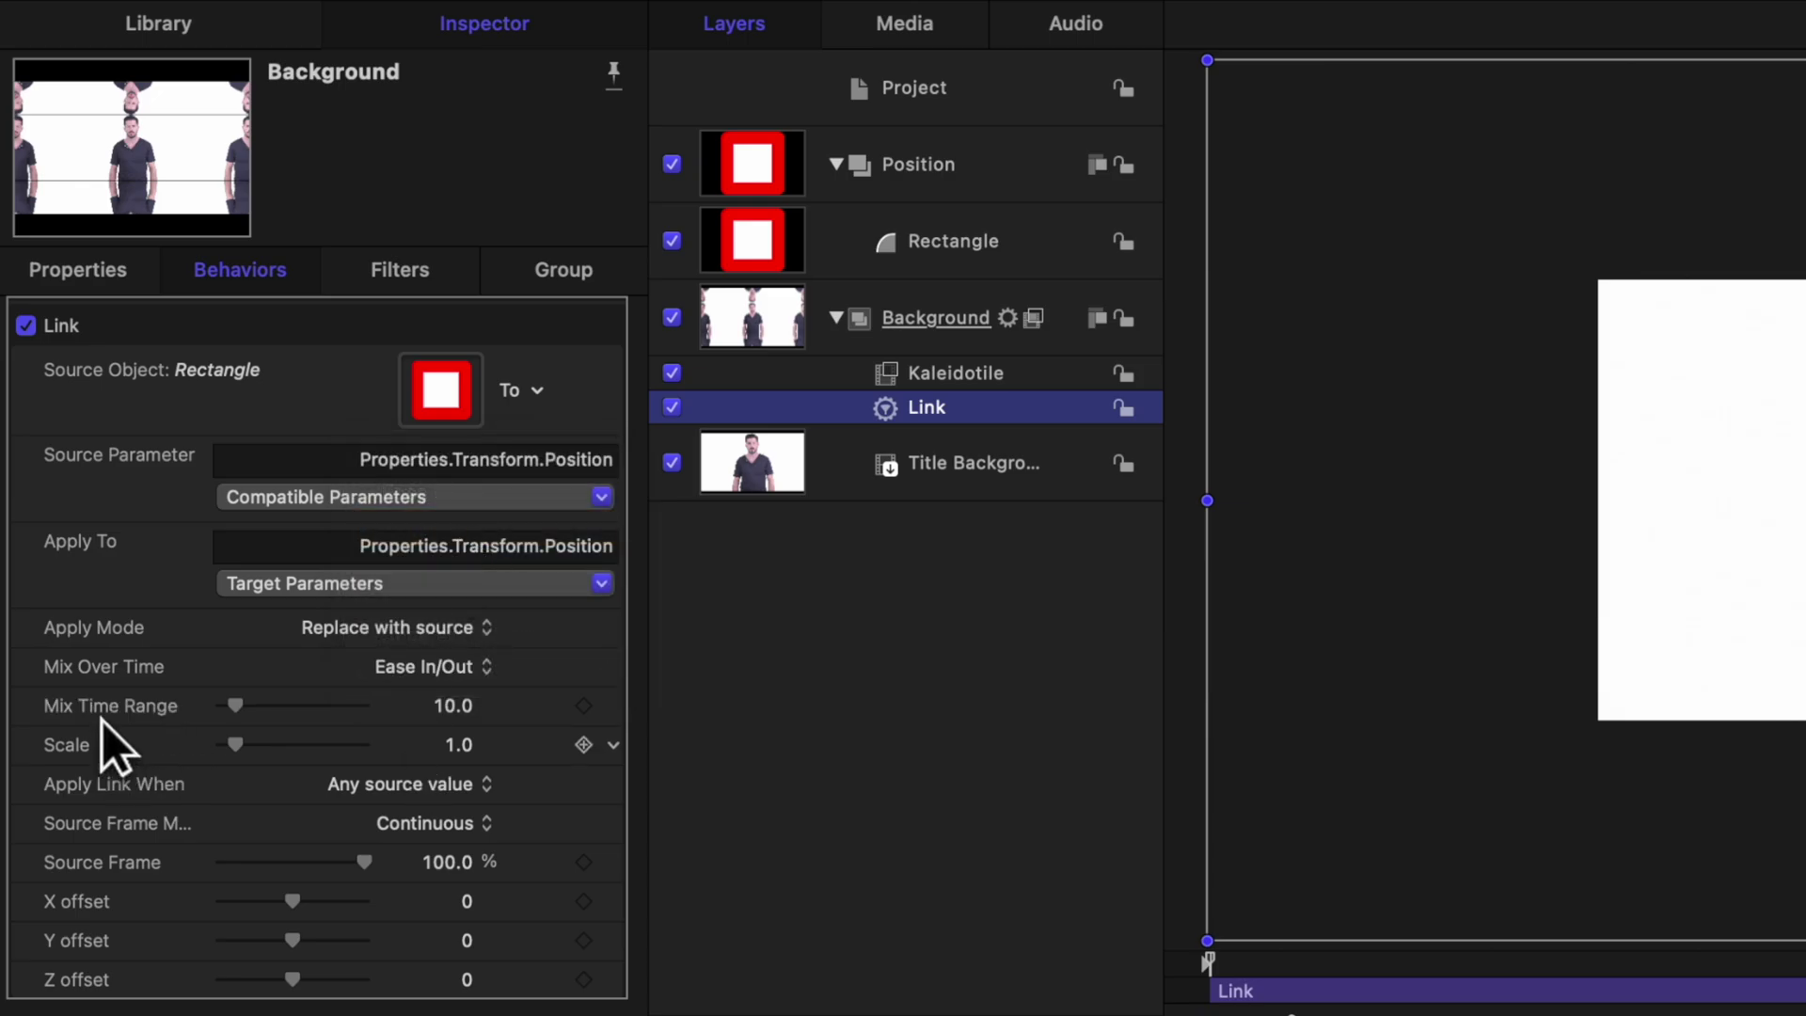
Step: Move the Rectangle to about X 533, Y 14 beside the man and scrub the first 15 frames to check the eased shift
left_click(953, 241)
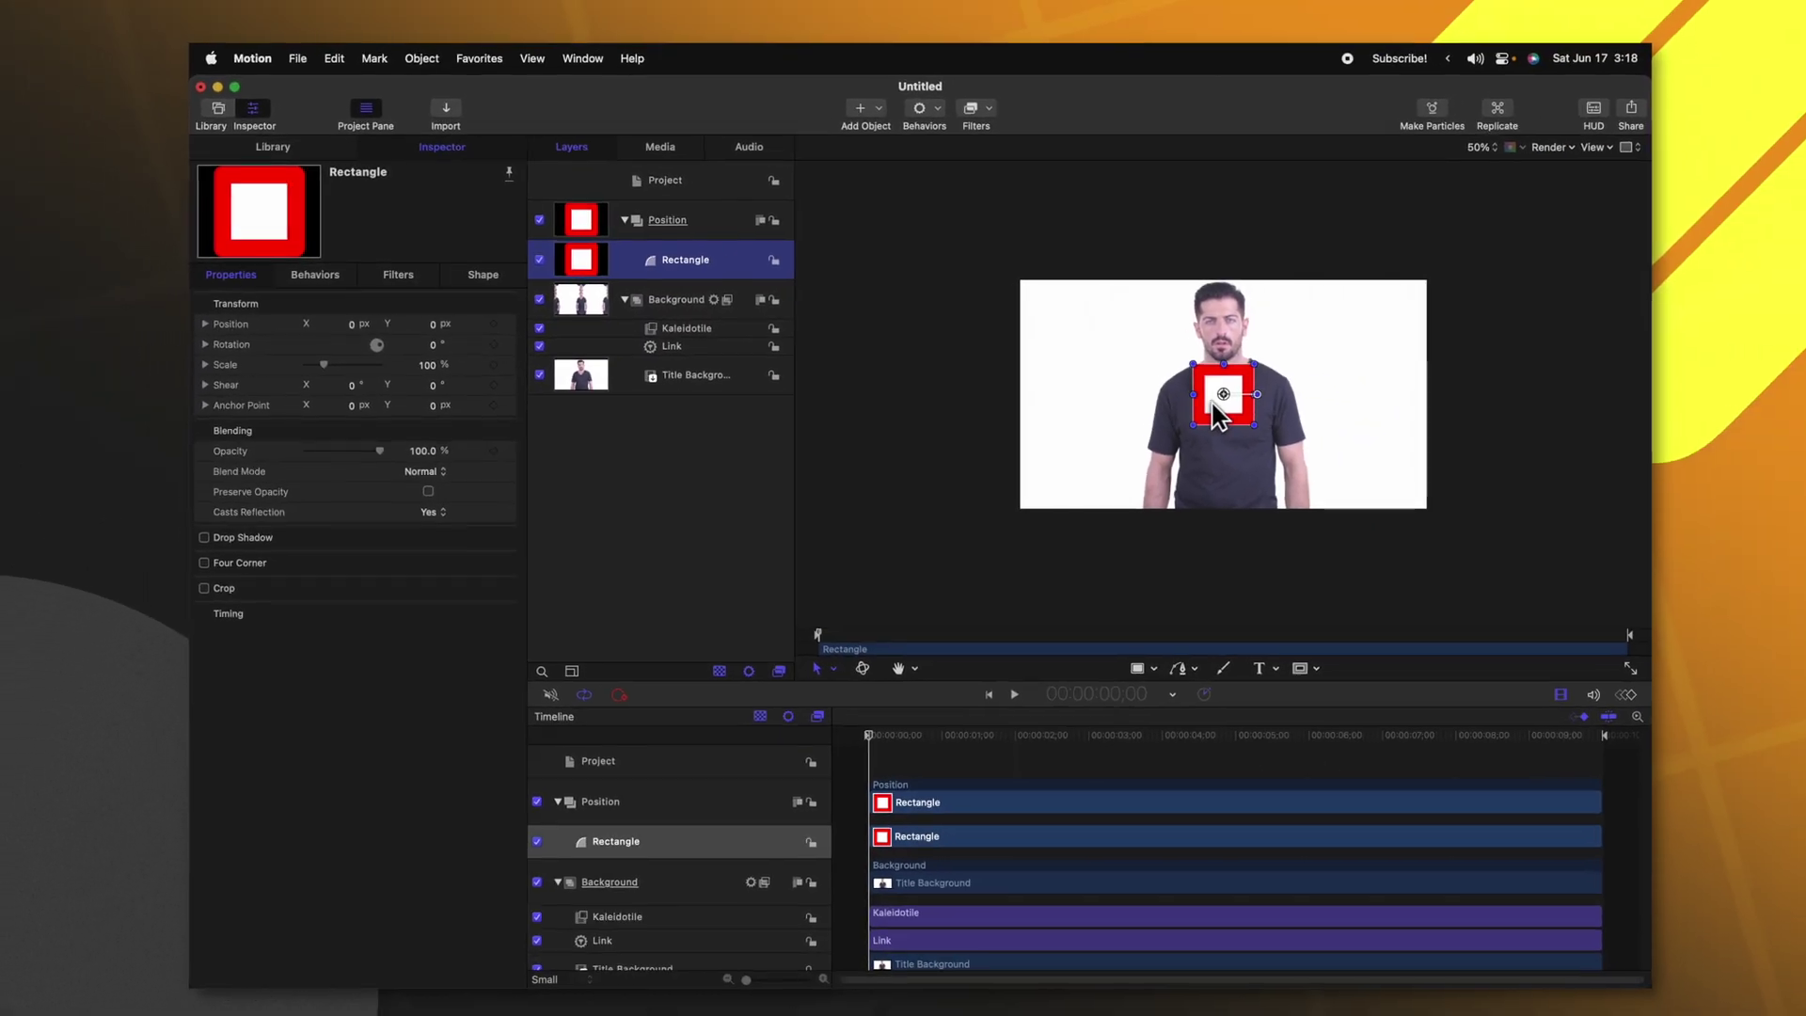
left_click_drag(1185, 406, 1294, 404)
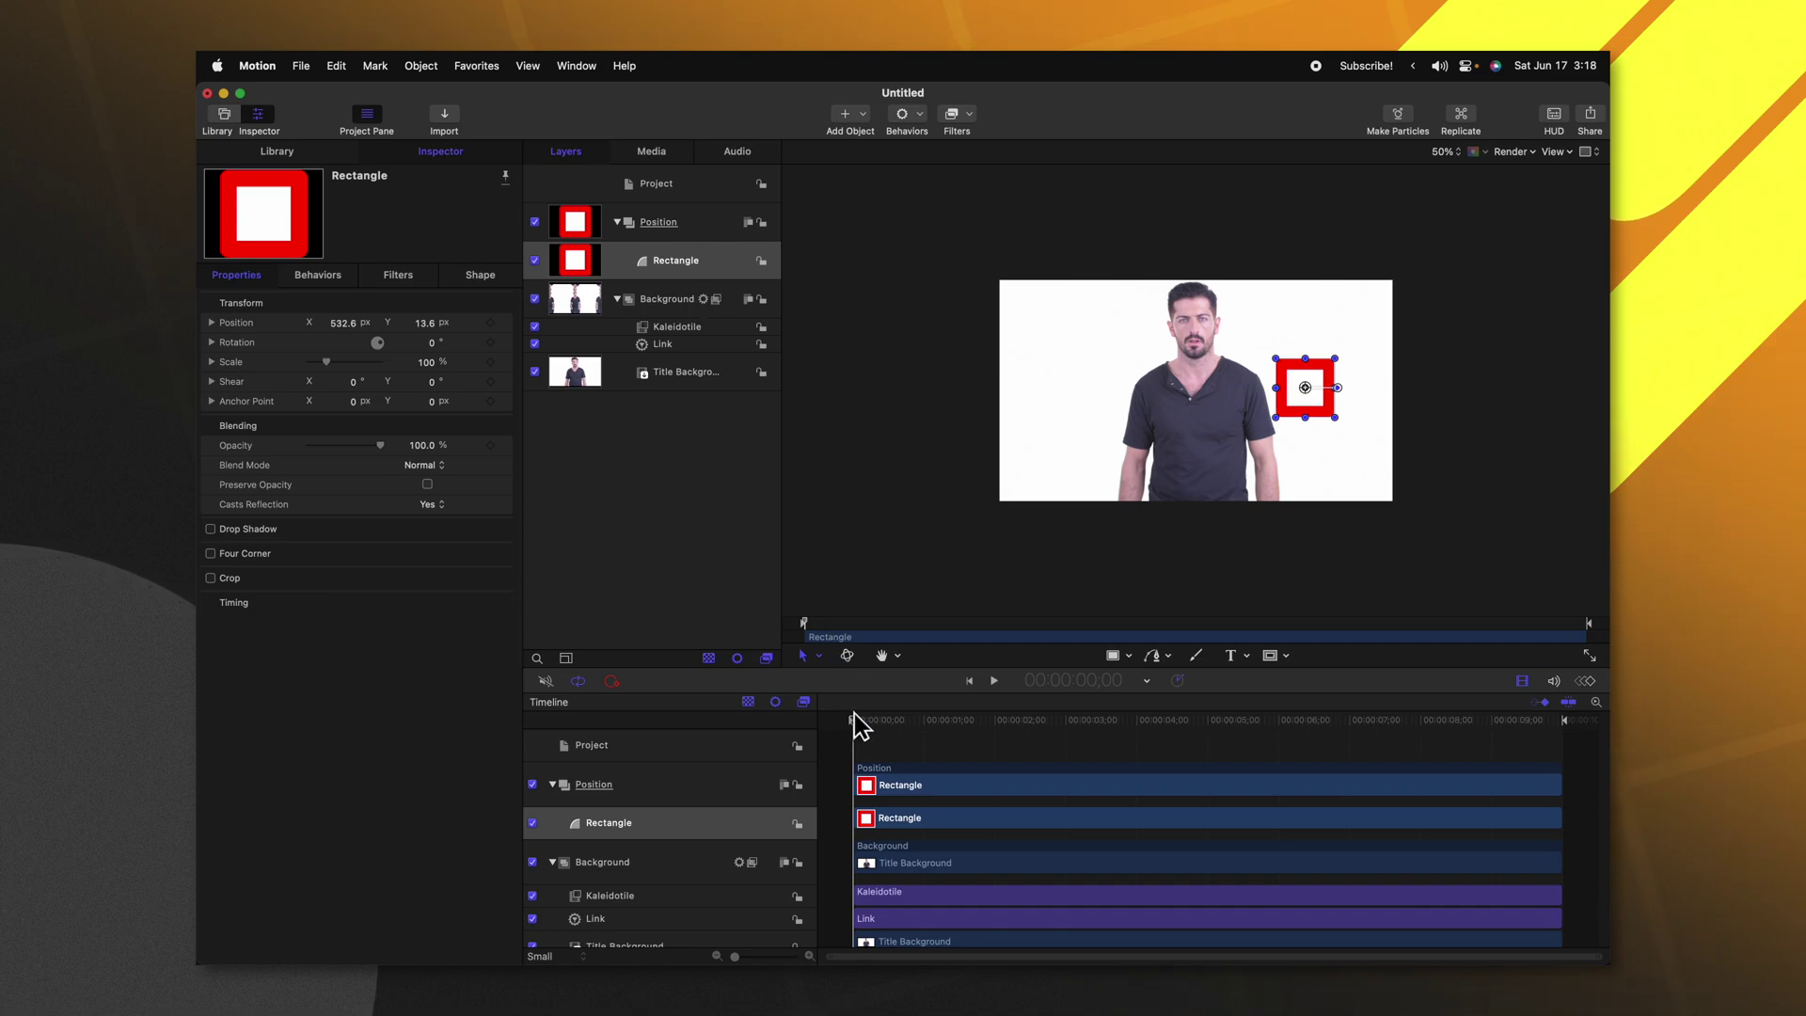
left_click_drag(854, 713, 888, 711)
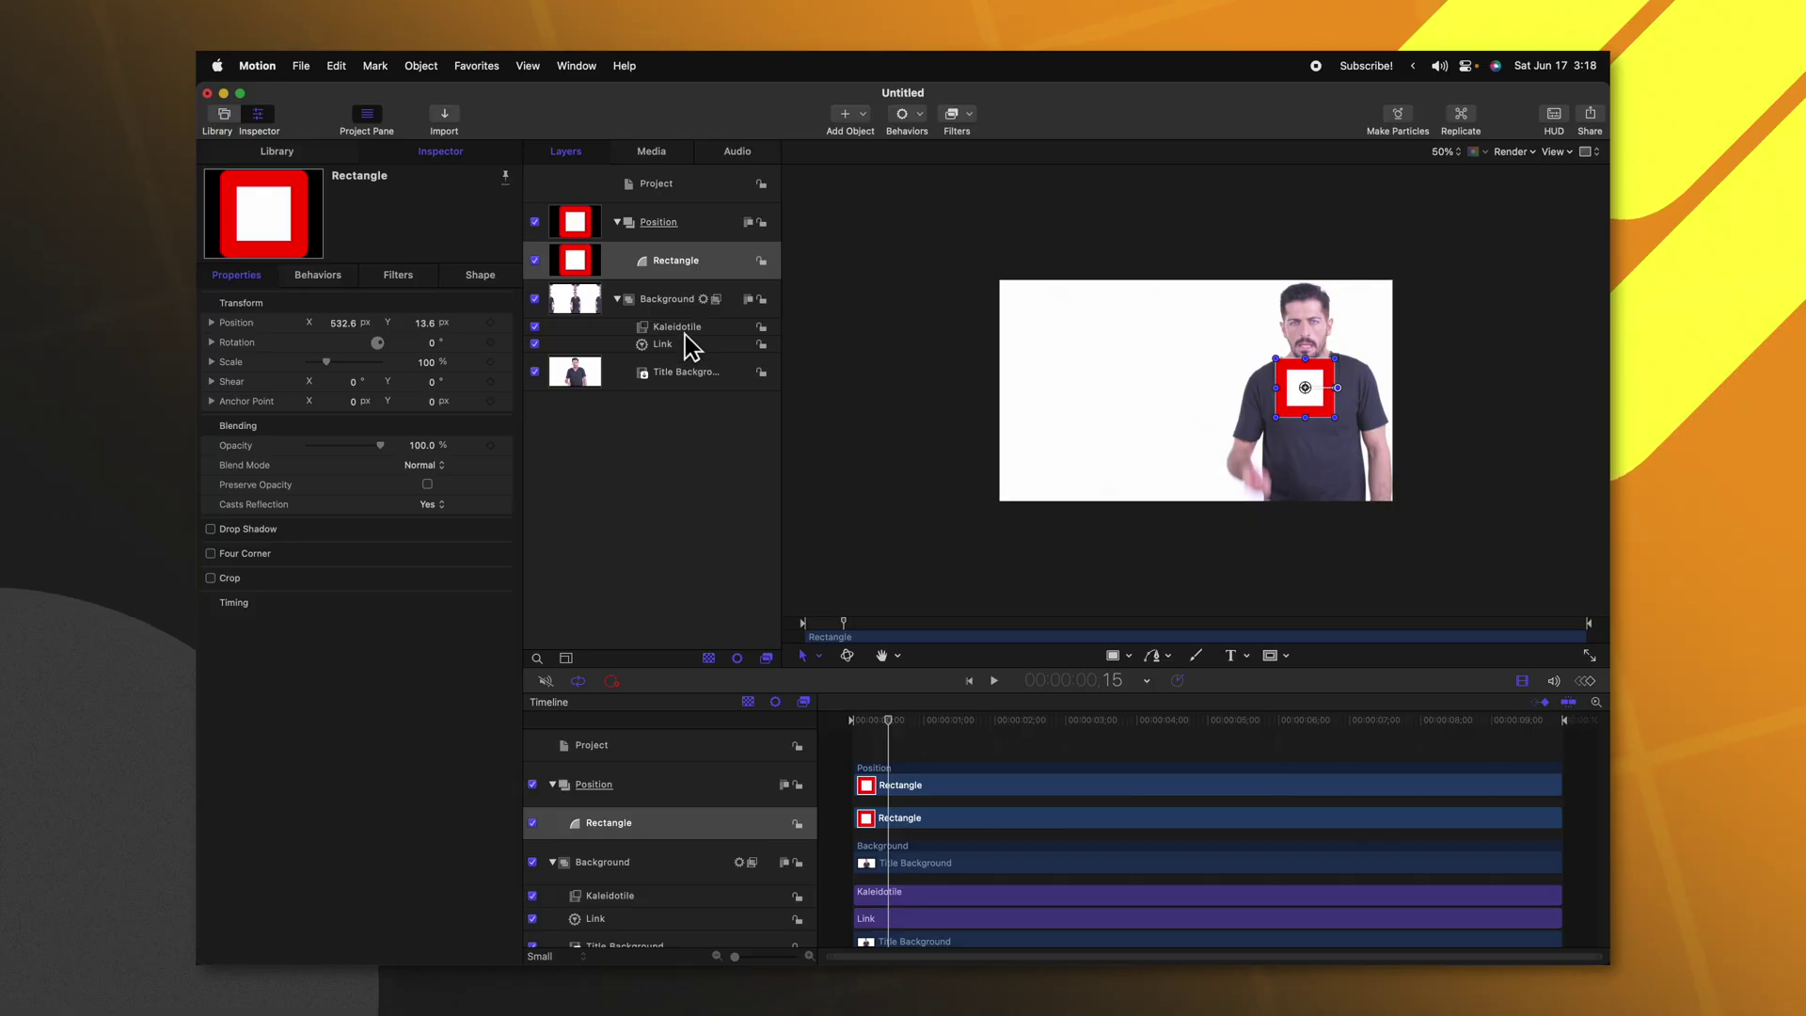
Step: Set the Link behavior's Mix Time Range to 30
left_click(679, 342)
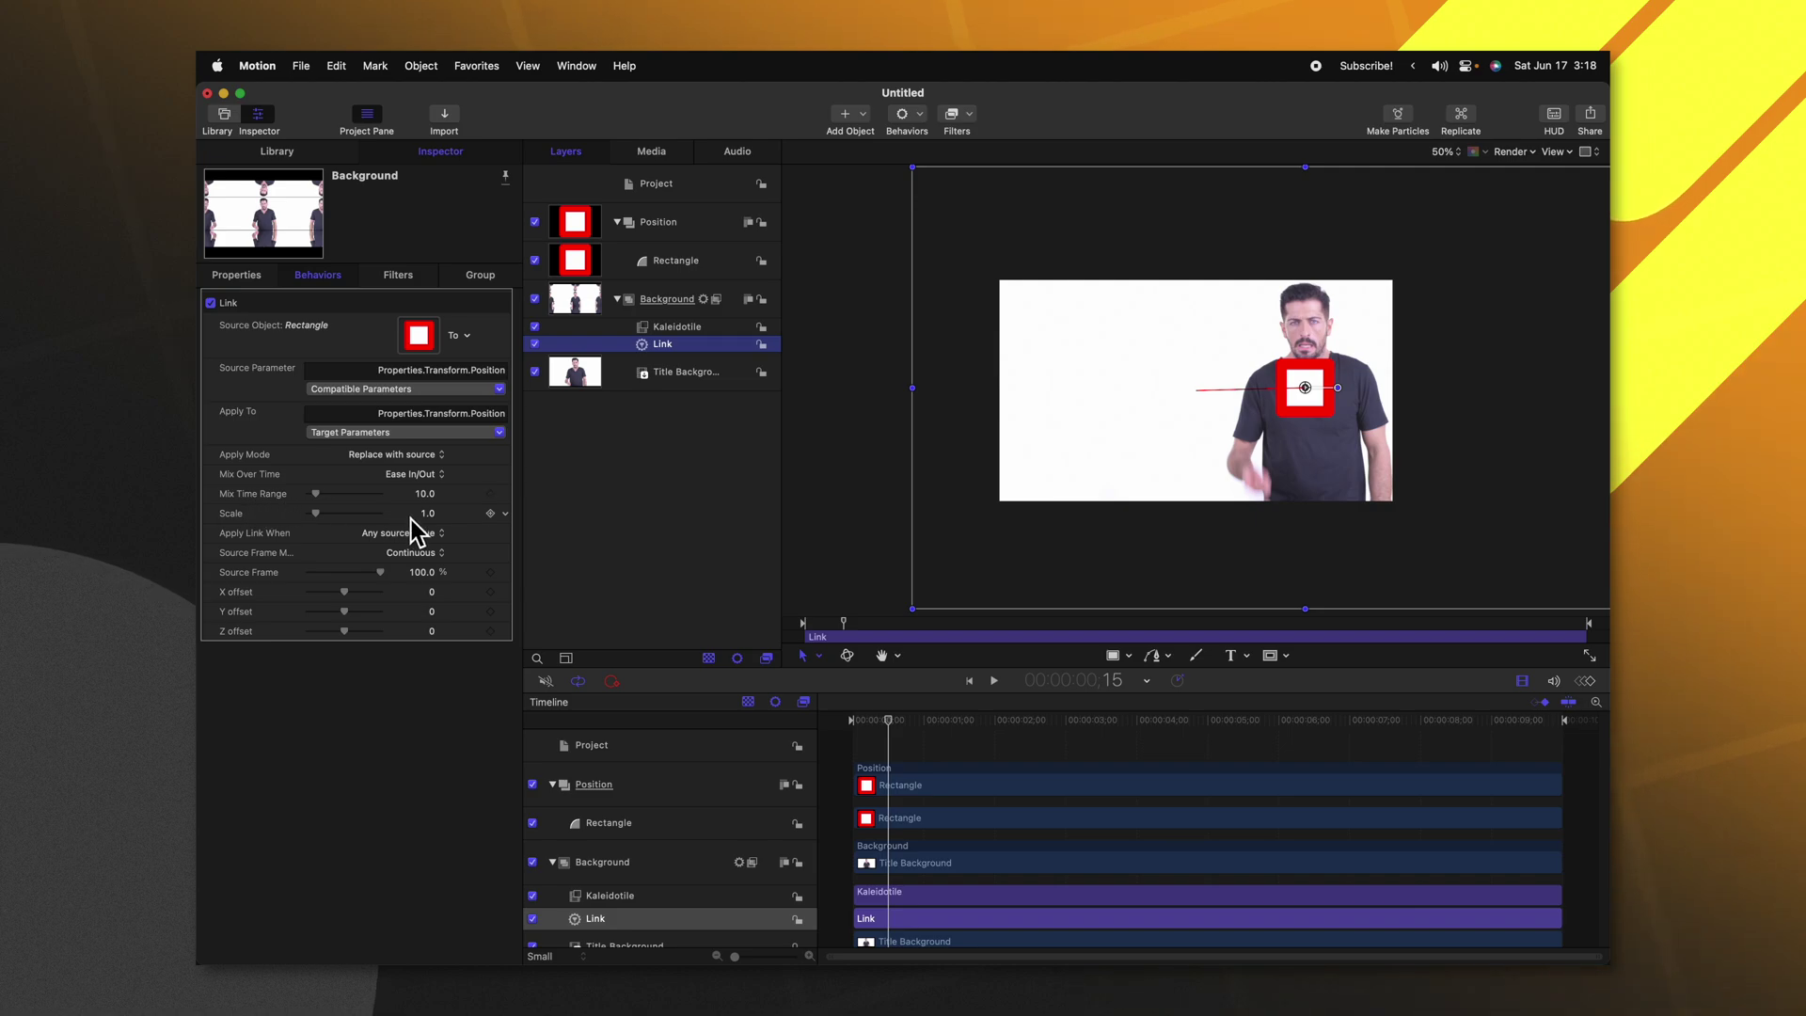
left_click(425, 493)
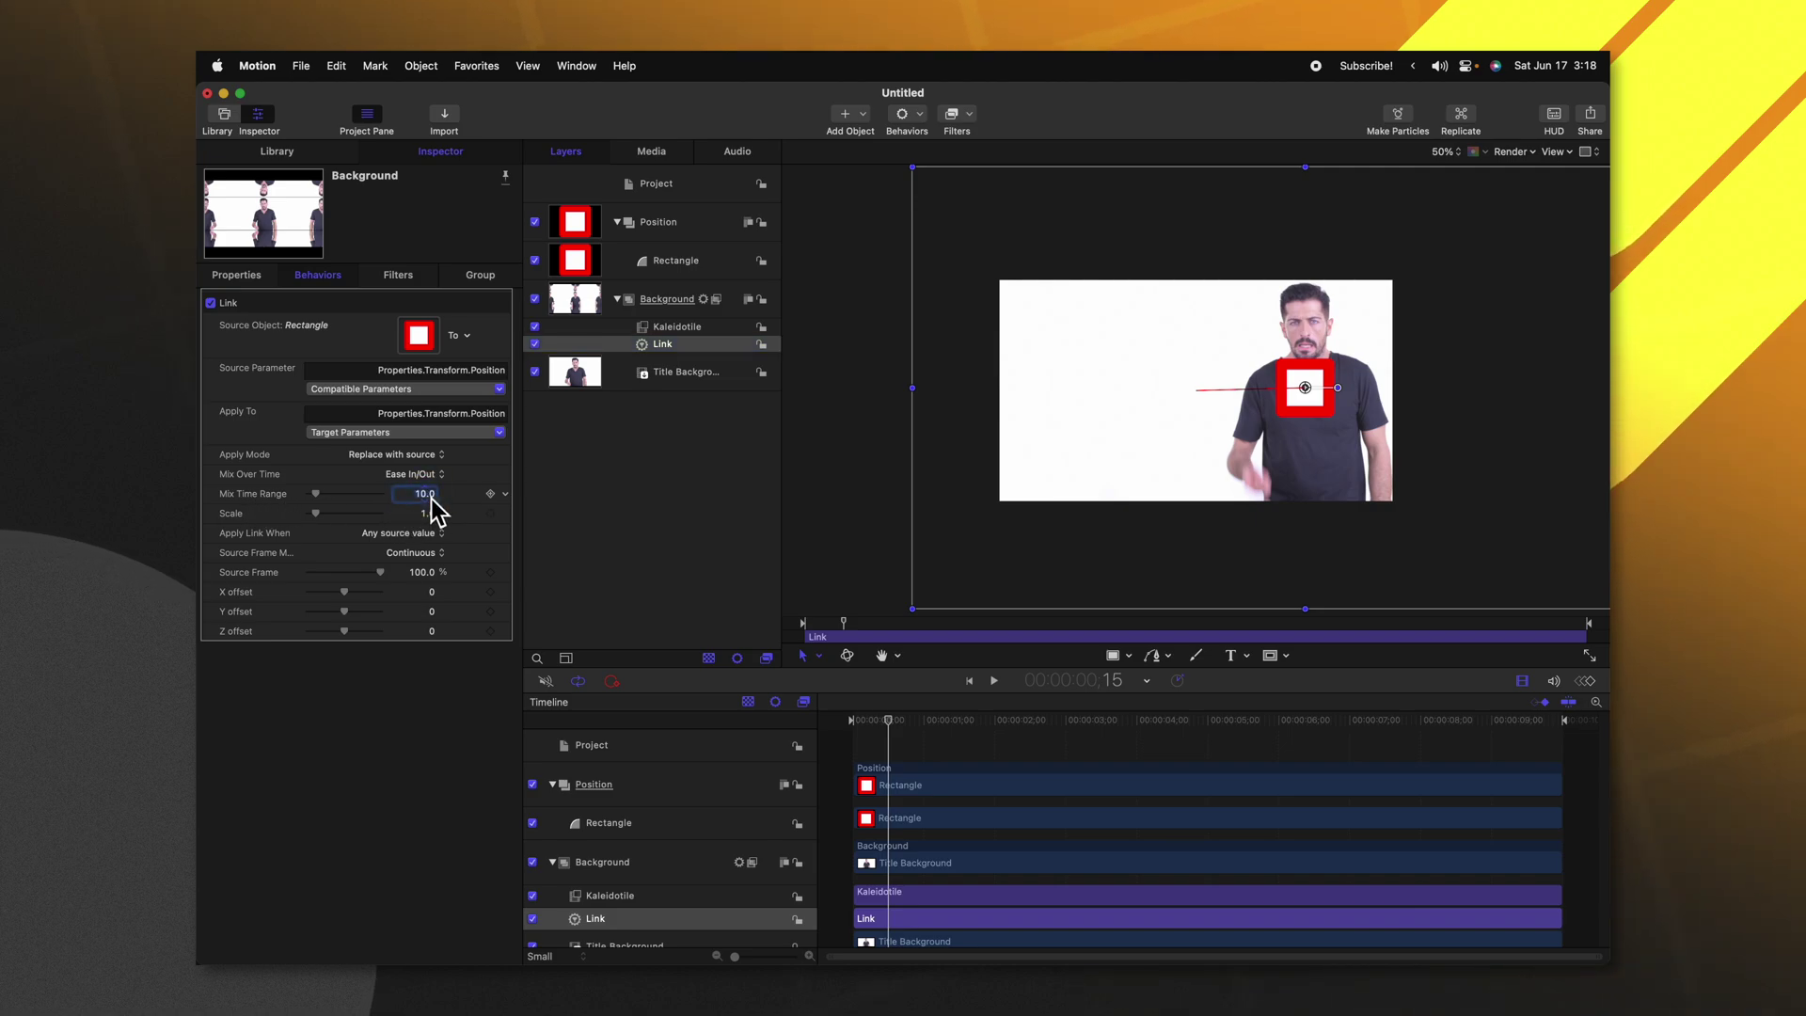
type("30")
key("Return")
Step: Play back the slower eased move, then hide the Rectangle and return the playhead to the start
key("space")
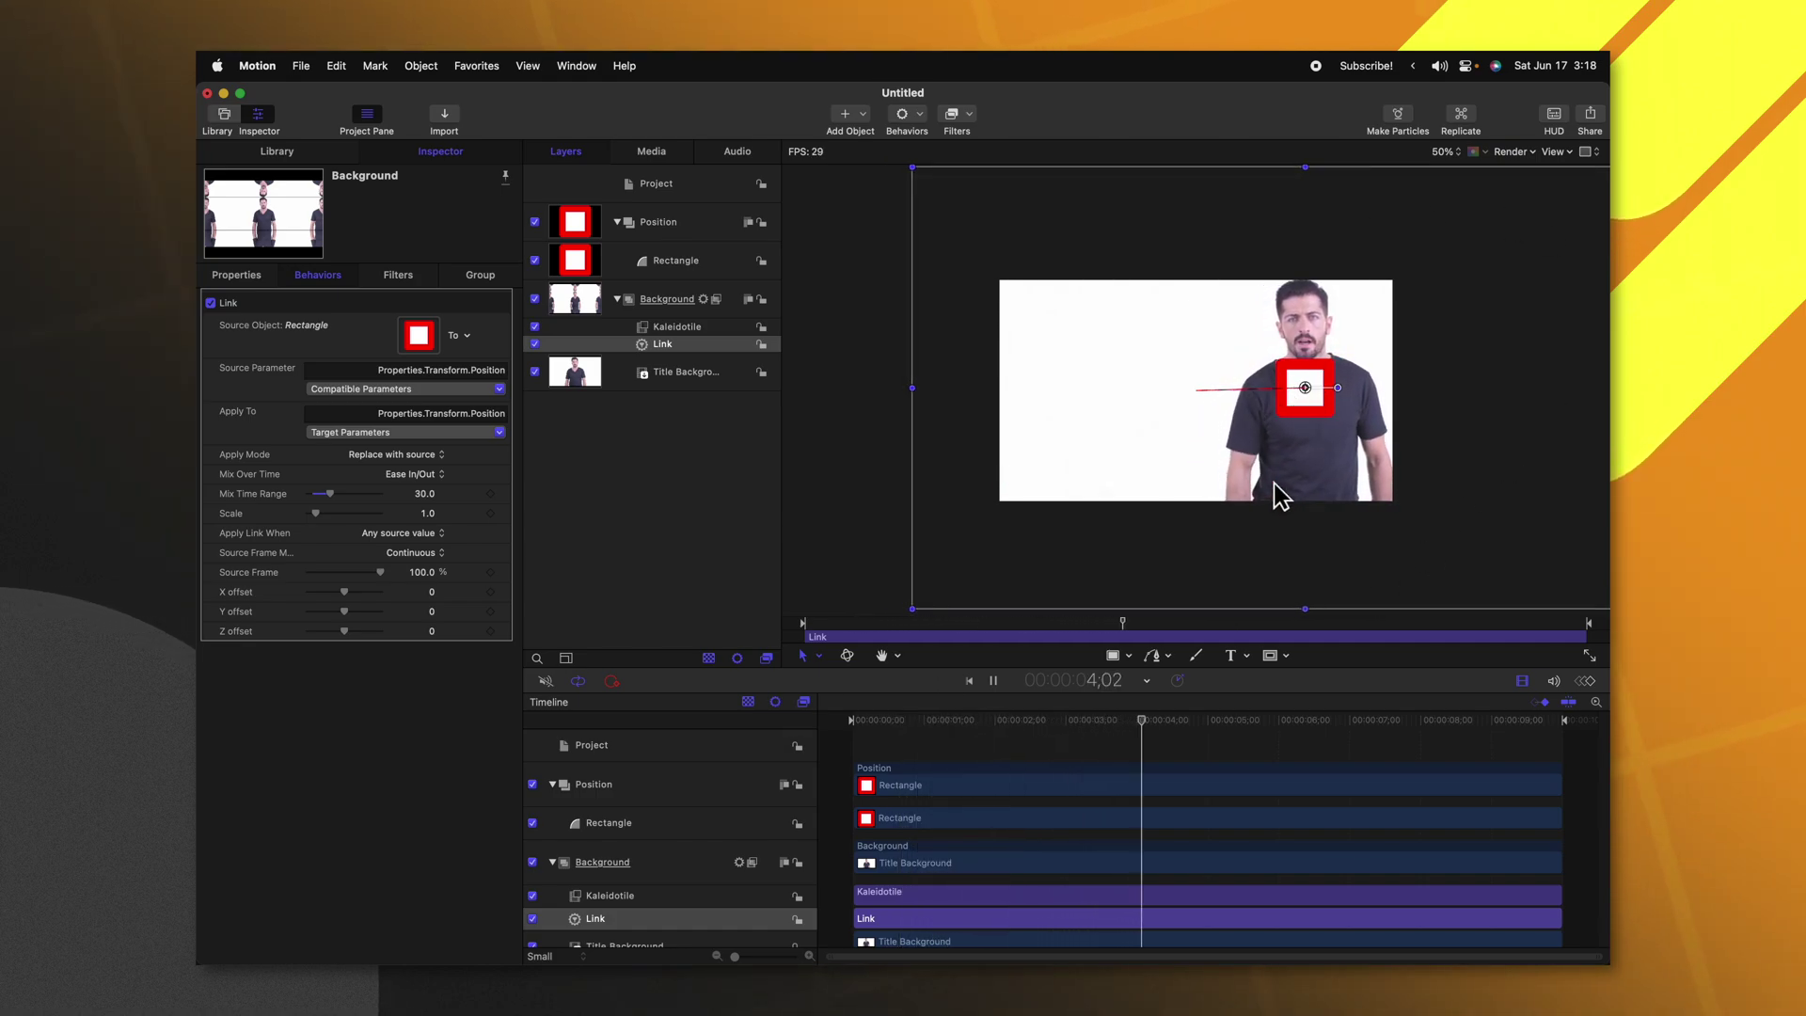
left_click(1423, 717)
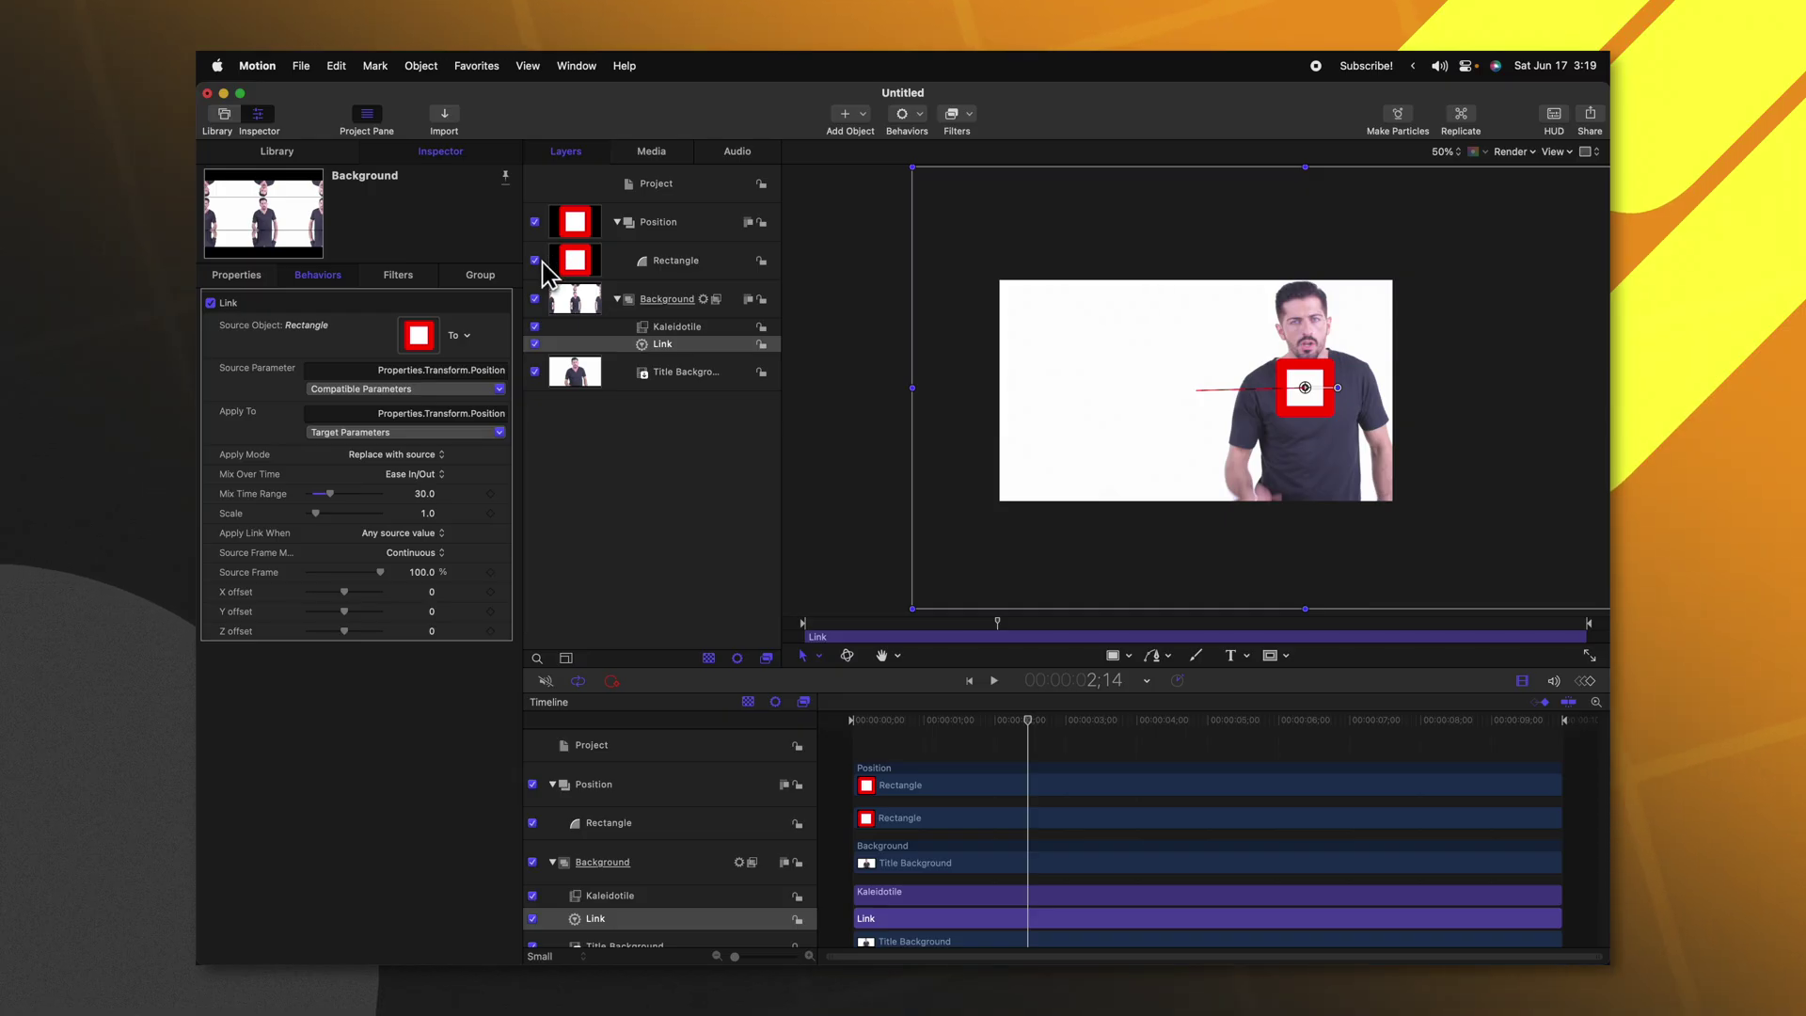
left_click(534, 261)
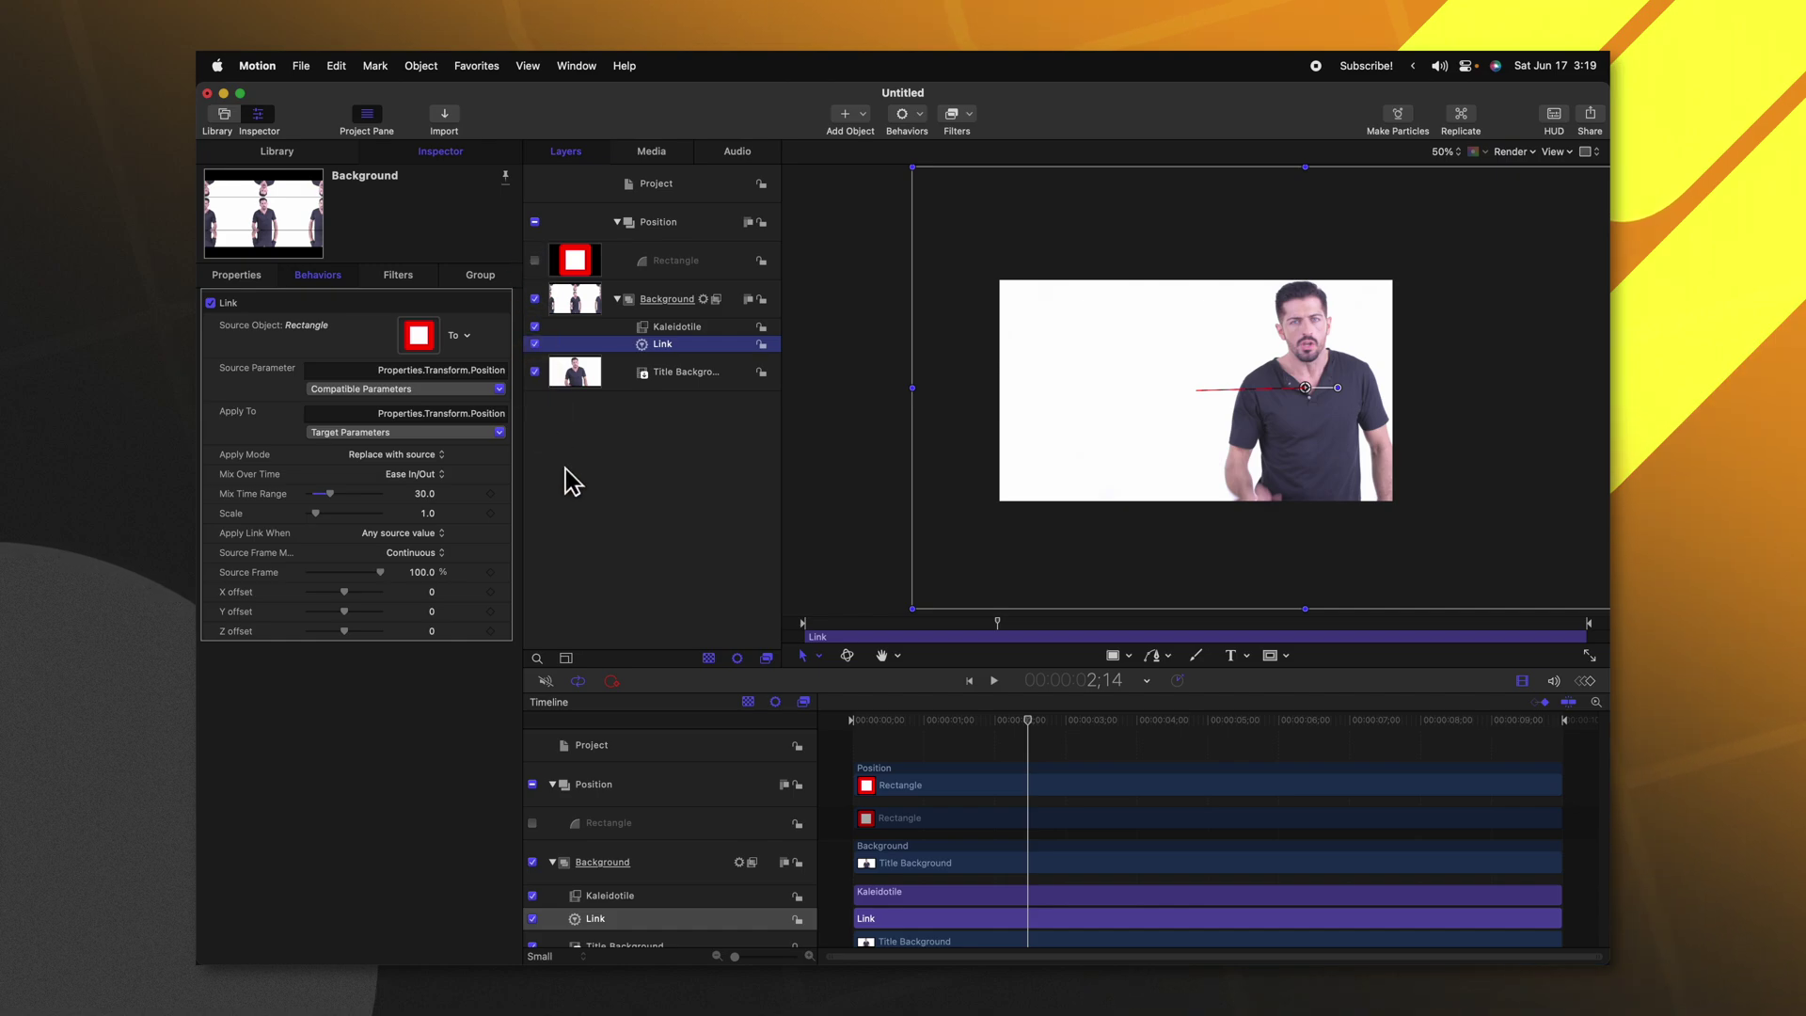
left_click_drag(973, 731, 792, 725)
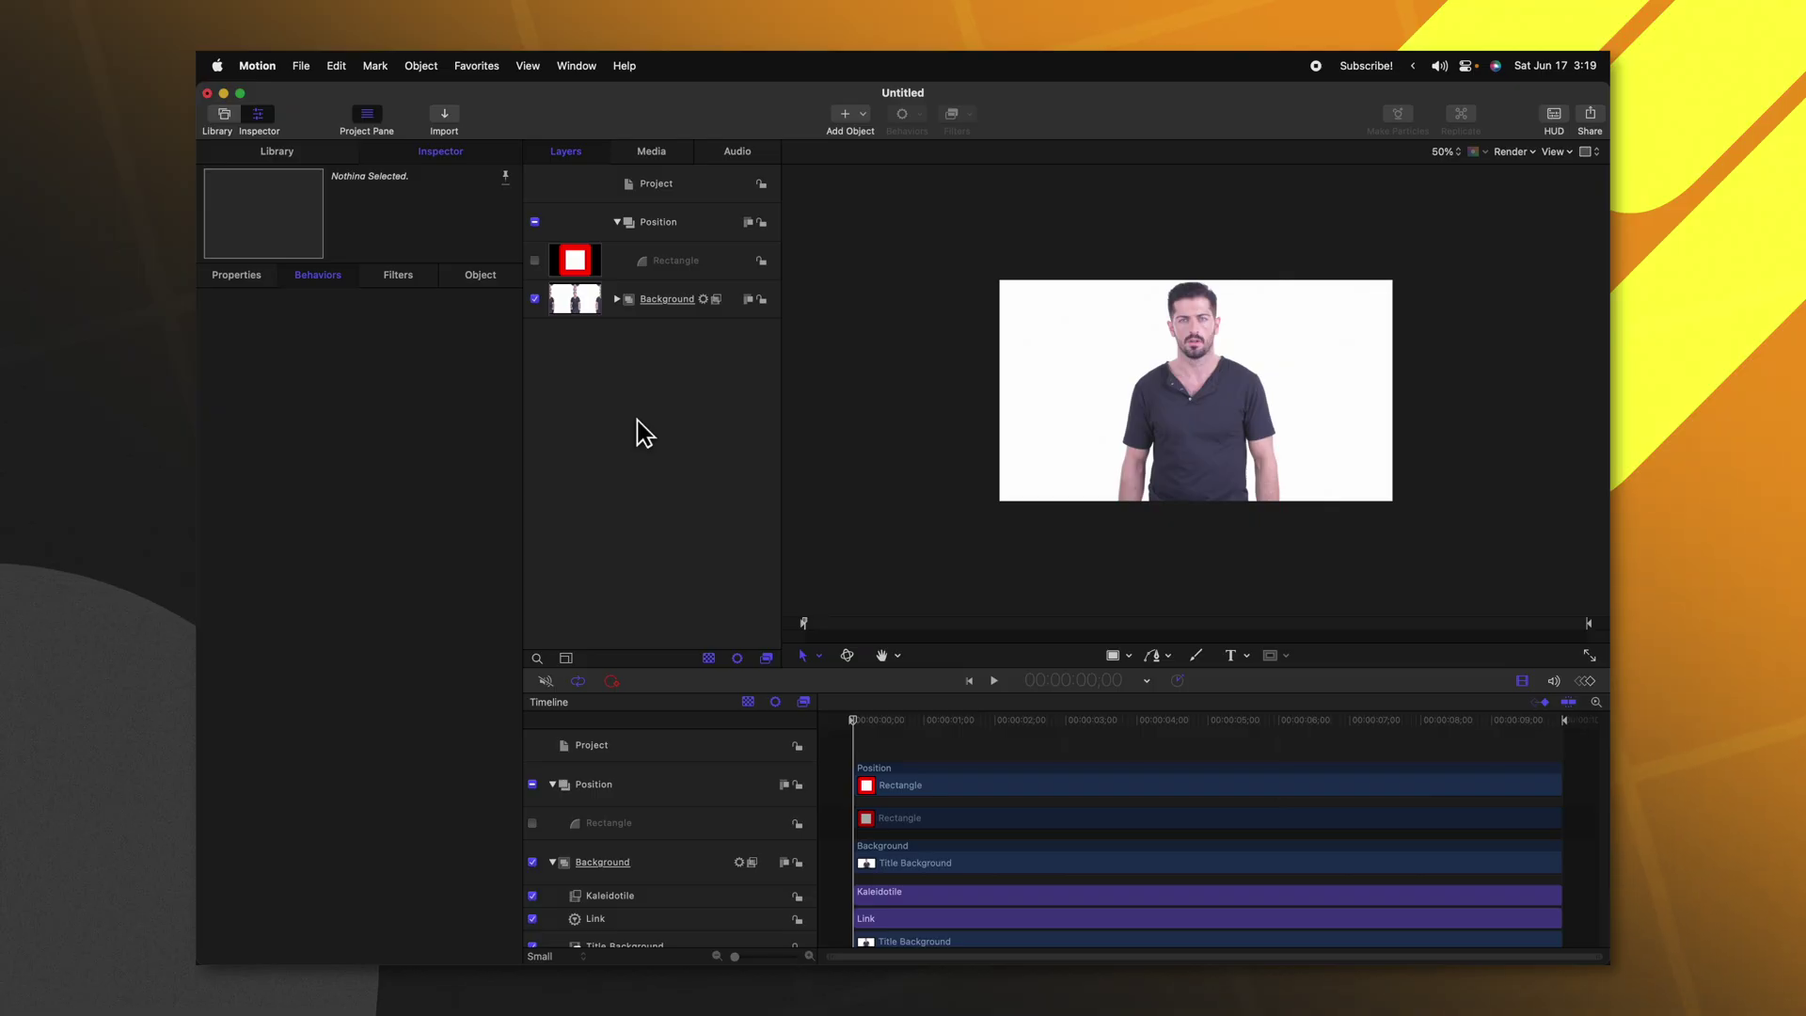
Step: Add a new group named Sidebar between the Position and Background groups, and collapse the Position group
right_click(639, 422)
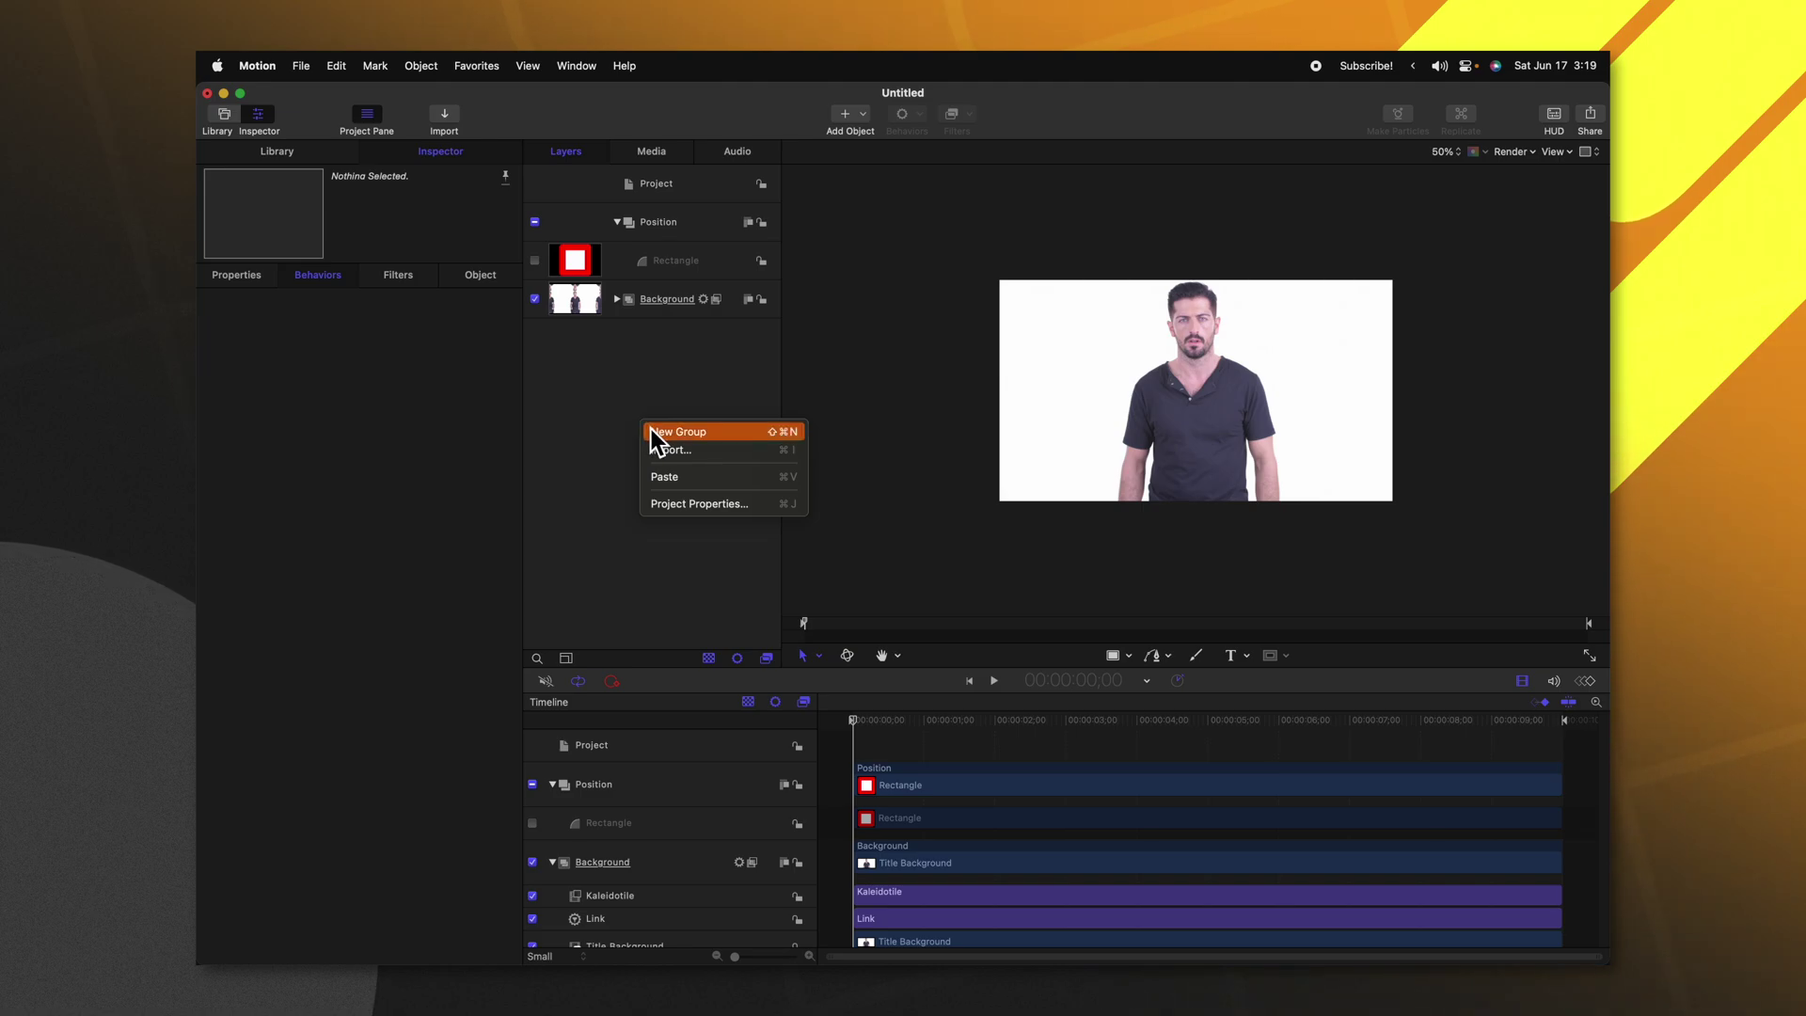
left_click(651, 429)
double_click(666, 220)
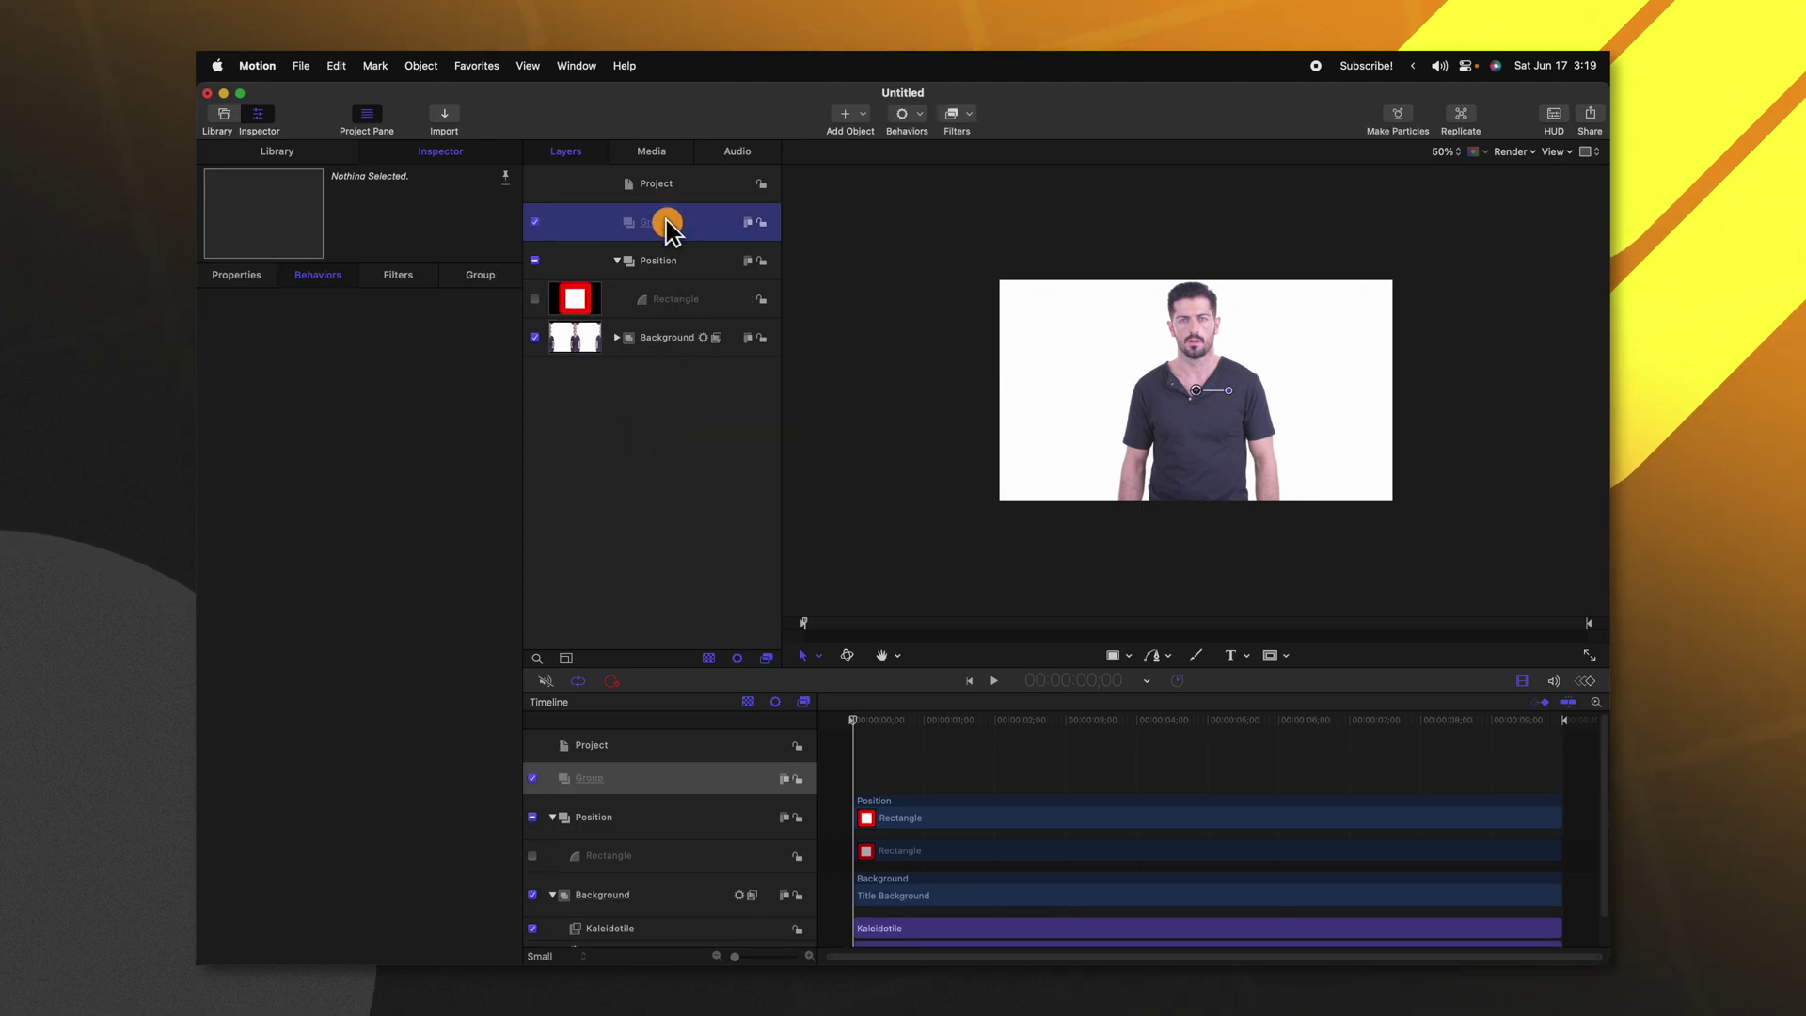
type("Sidebar")
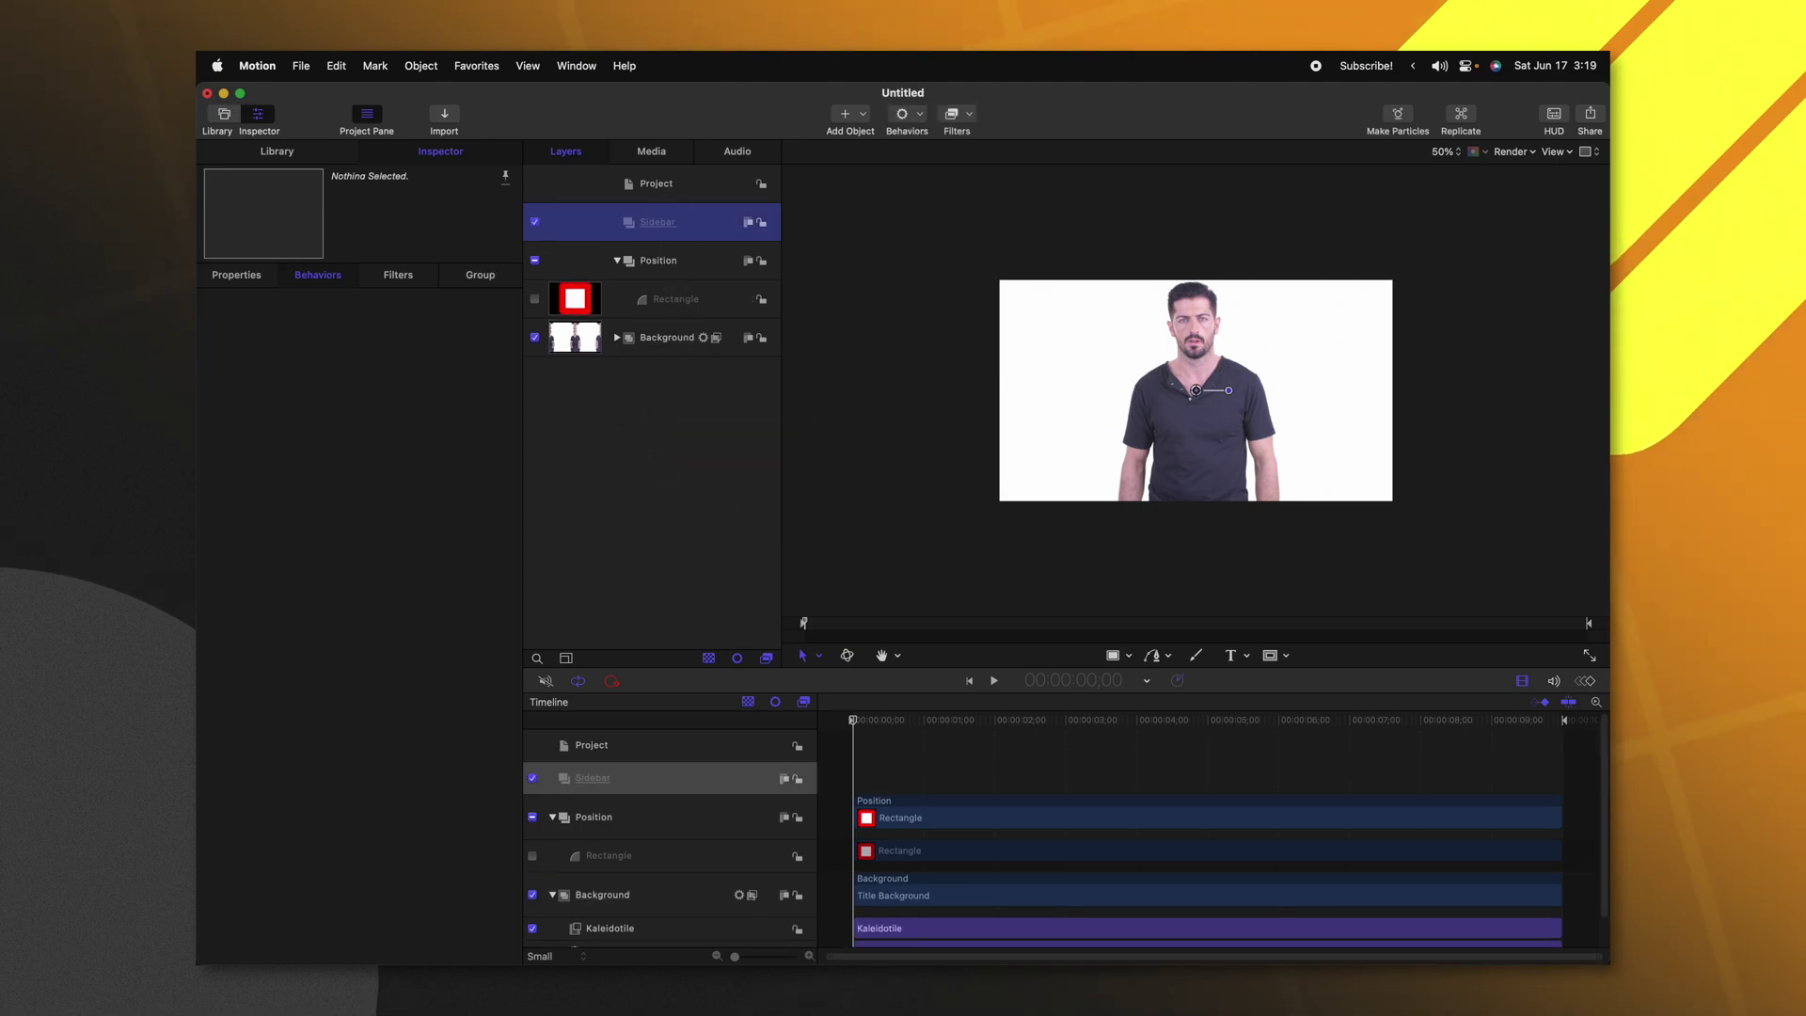
key("Return")
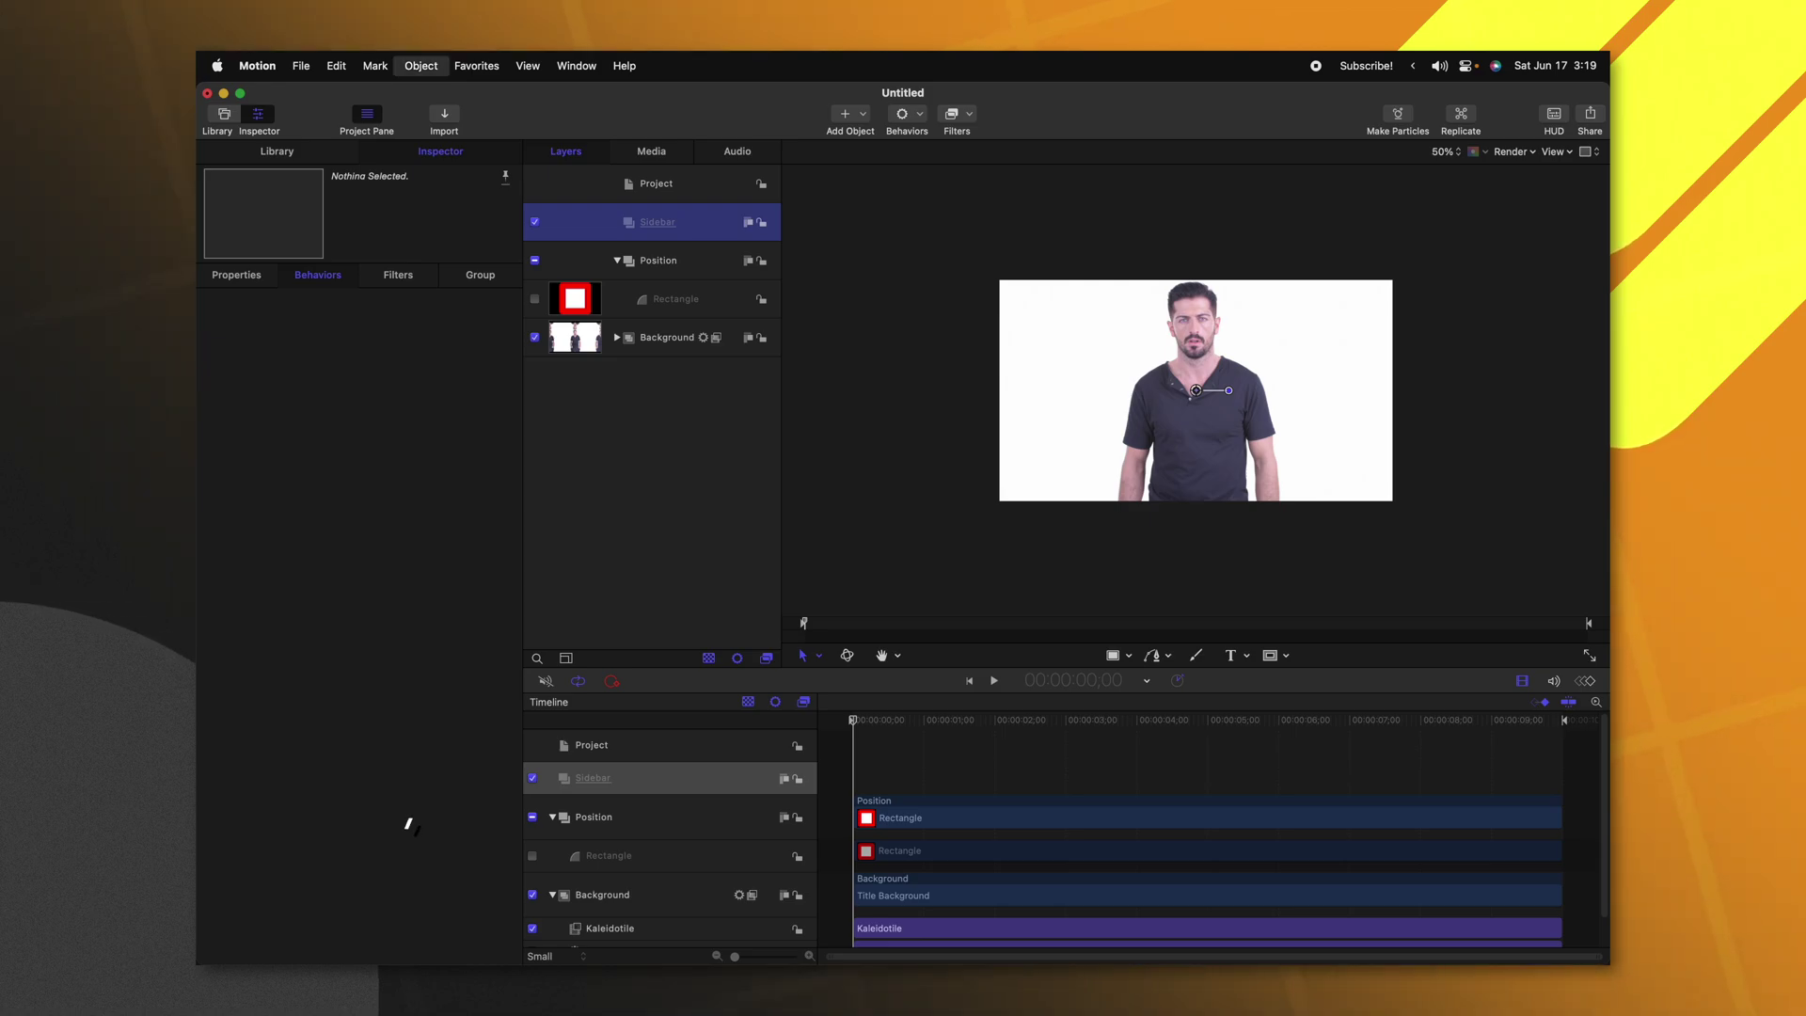
key("super+bracketleft")
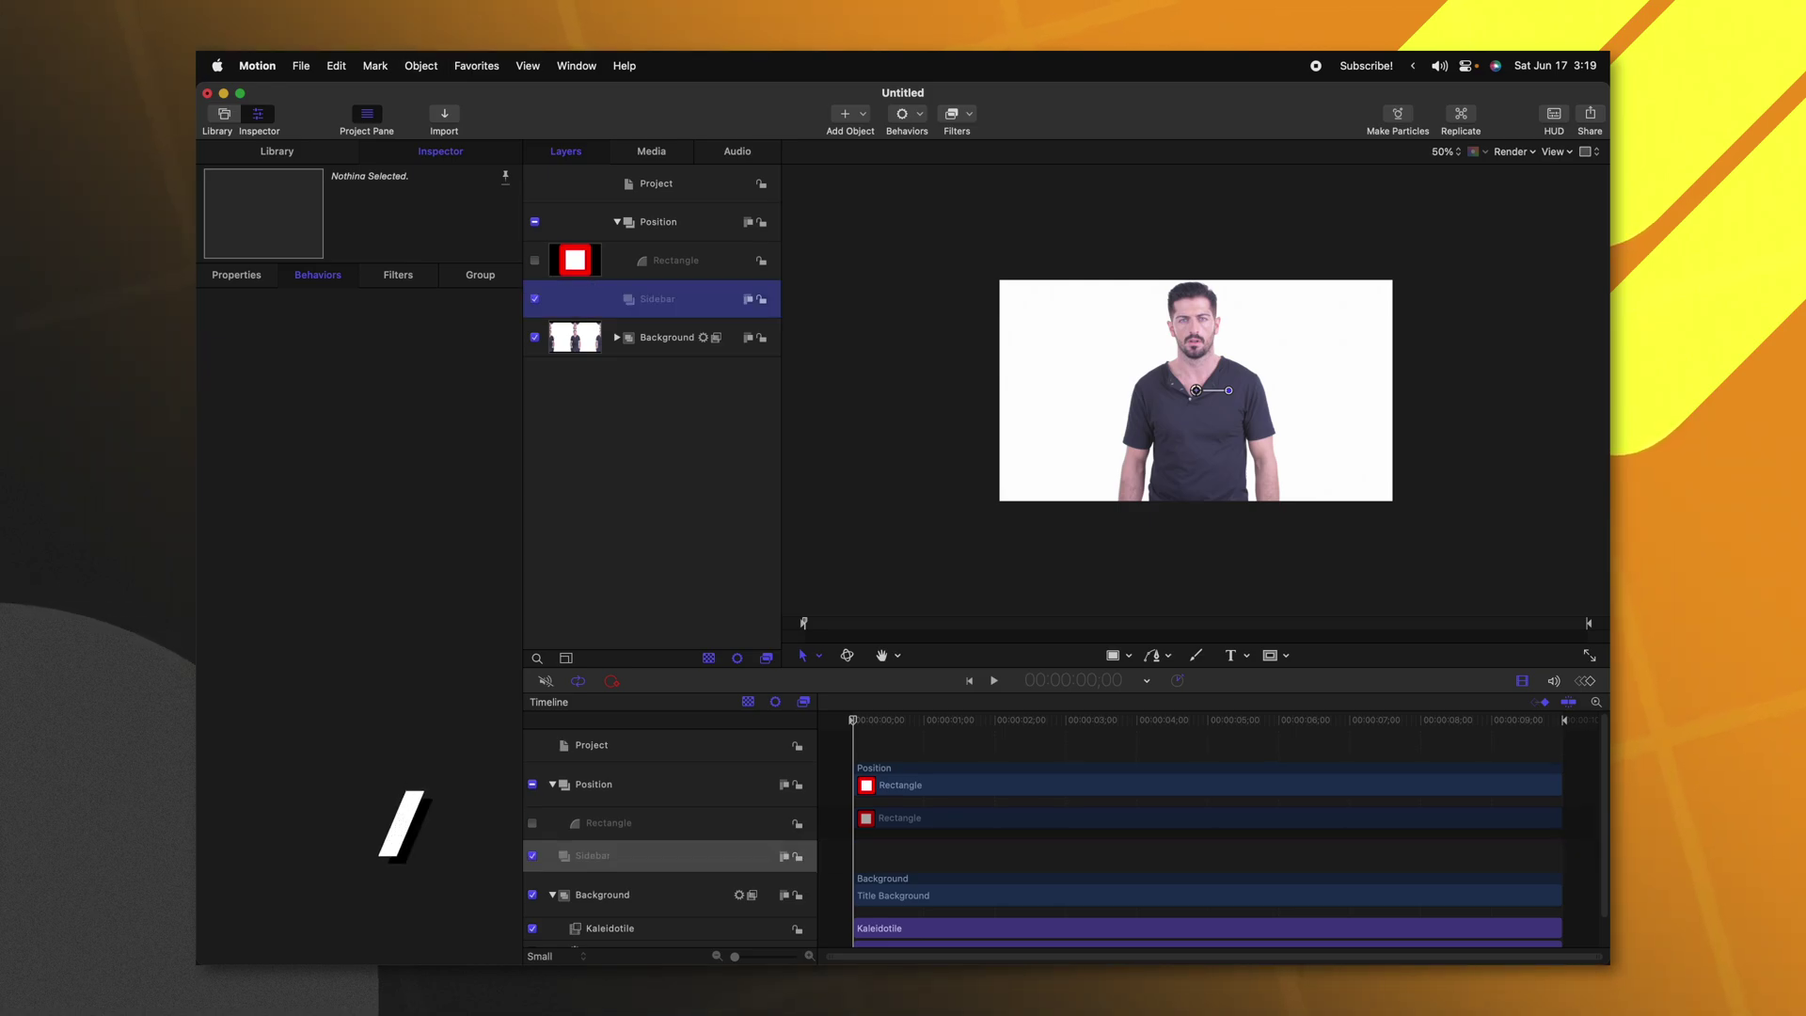
left_click(617, 223)
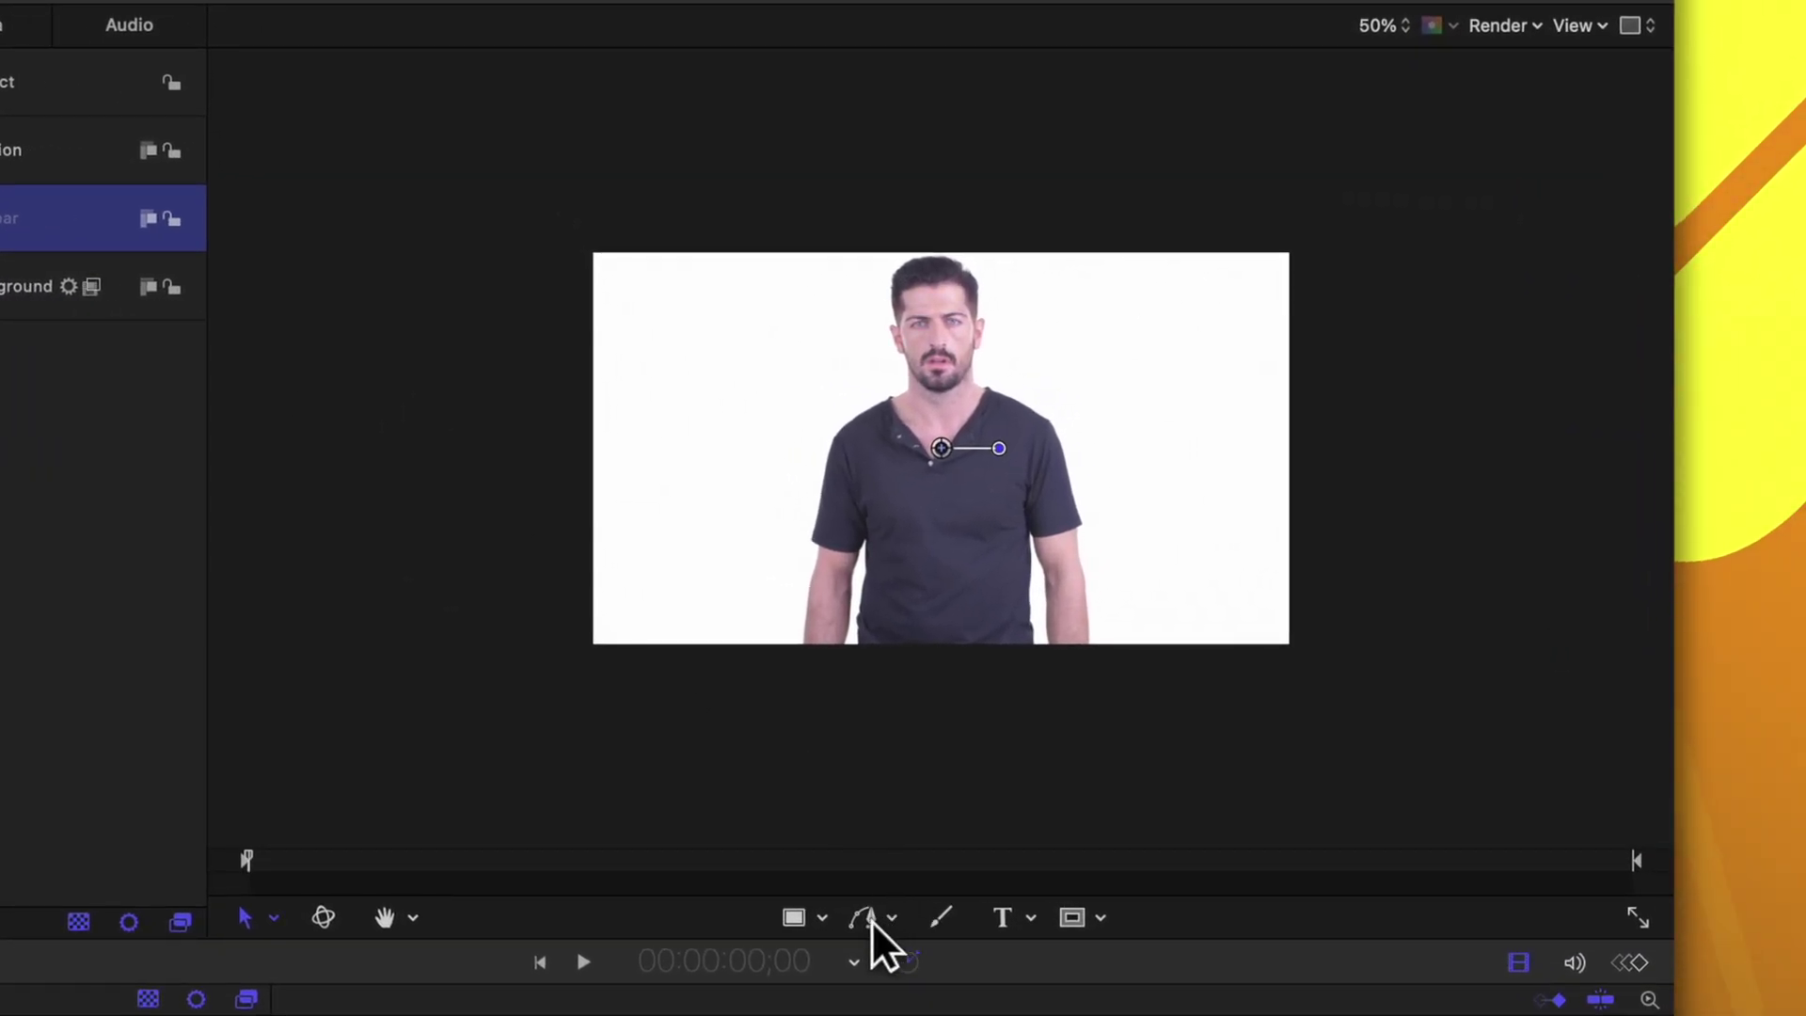
Step: Draw a closed four-point Bezier shape over the left side of the frame, with a slanted edge beside the man
left_click(865, 918)
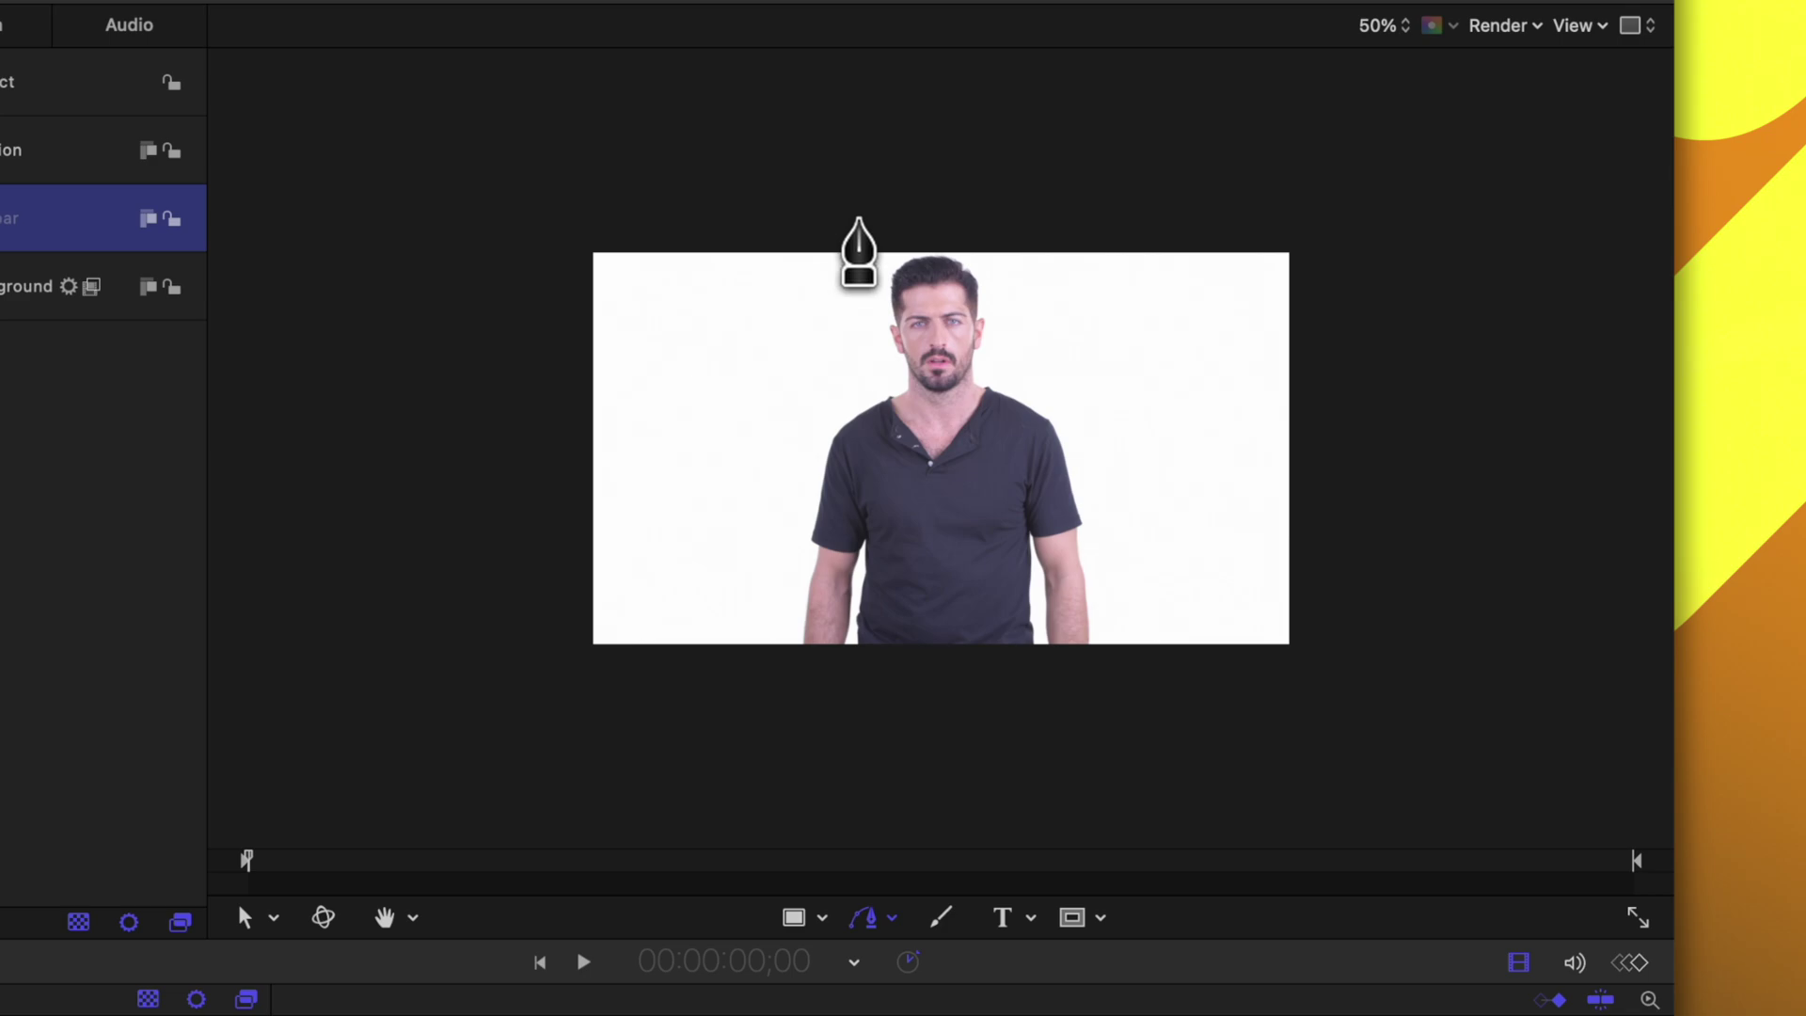
left_click(858, 218)
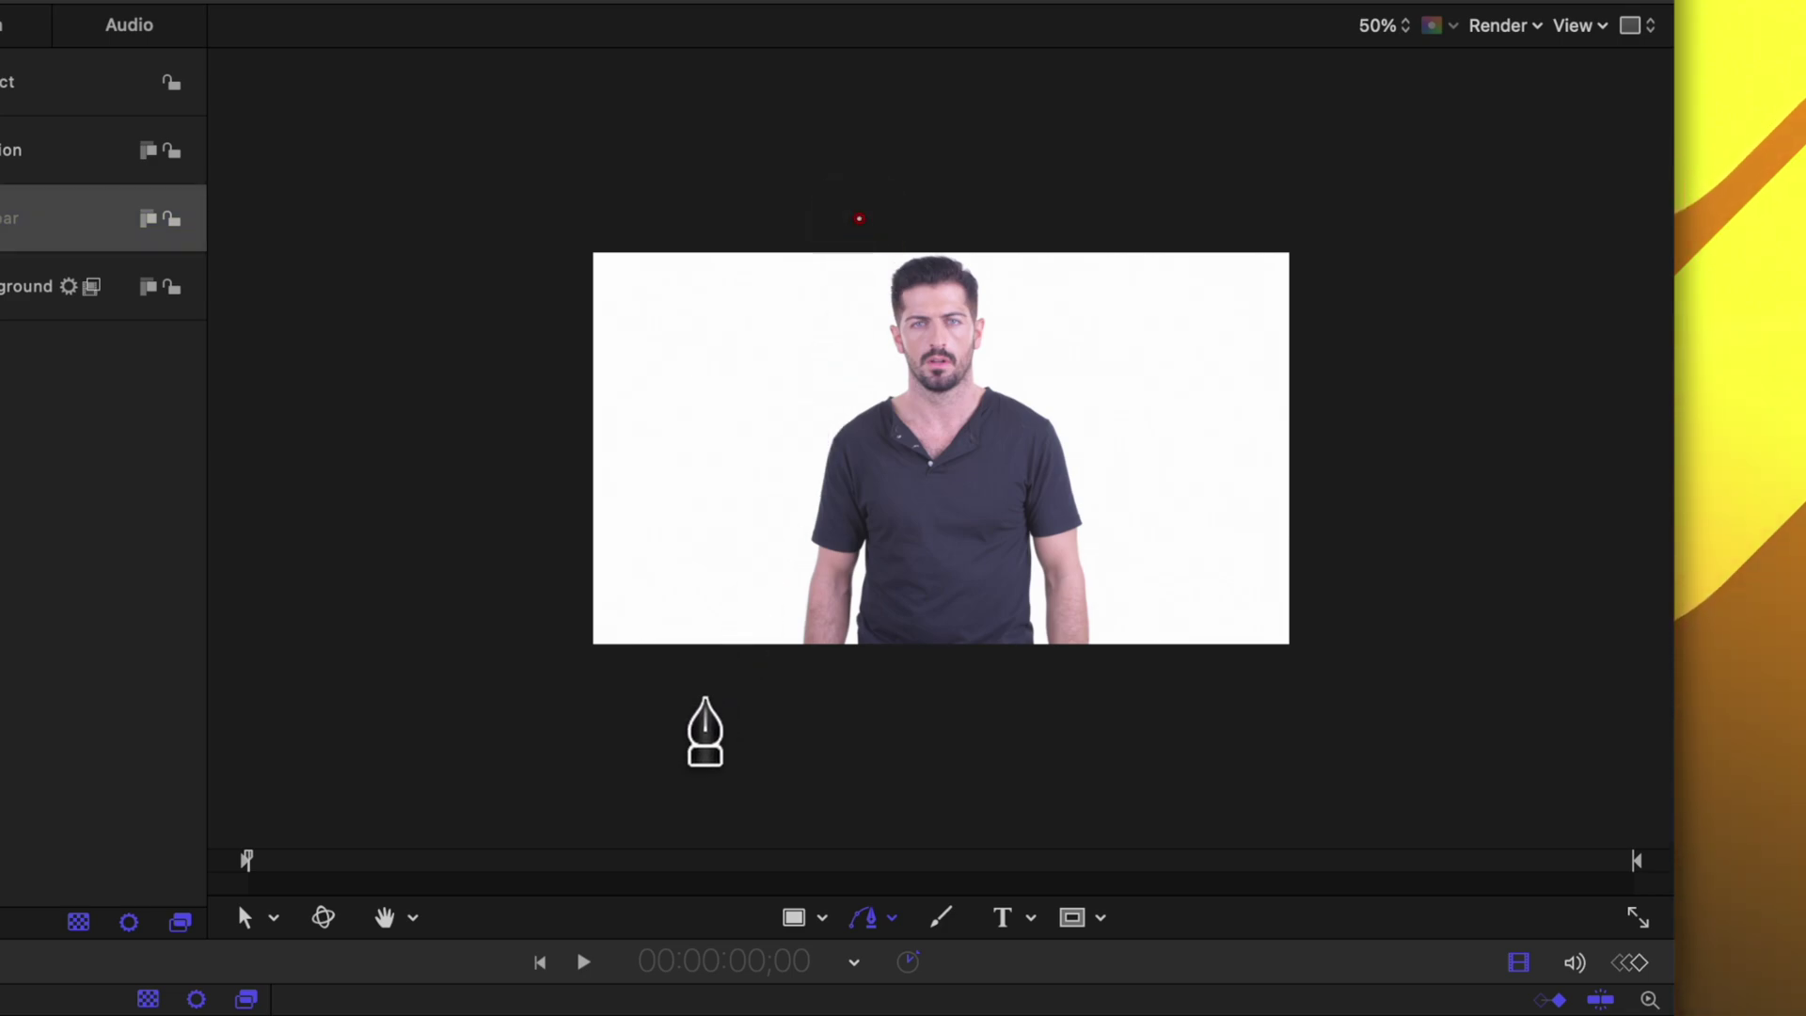
left_click(705, 698)
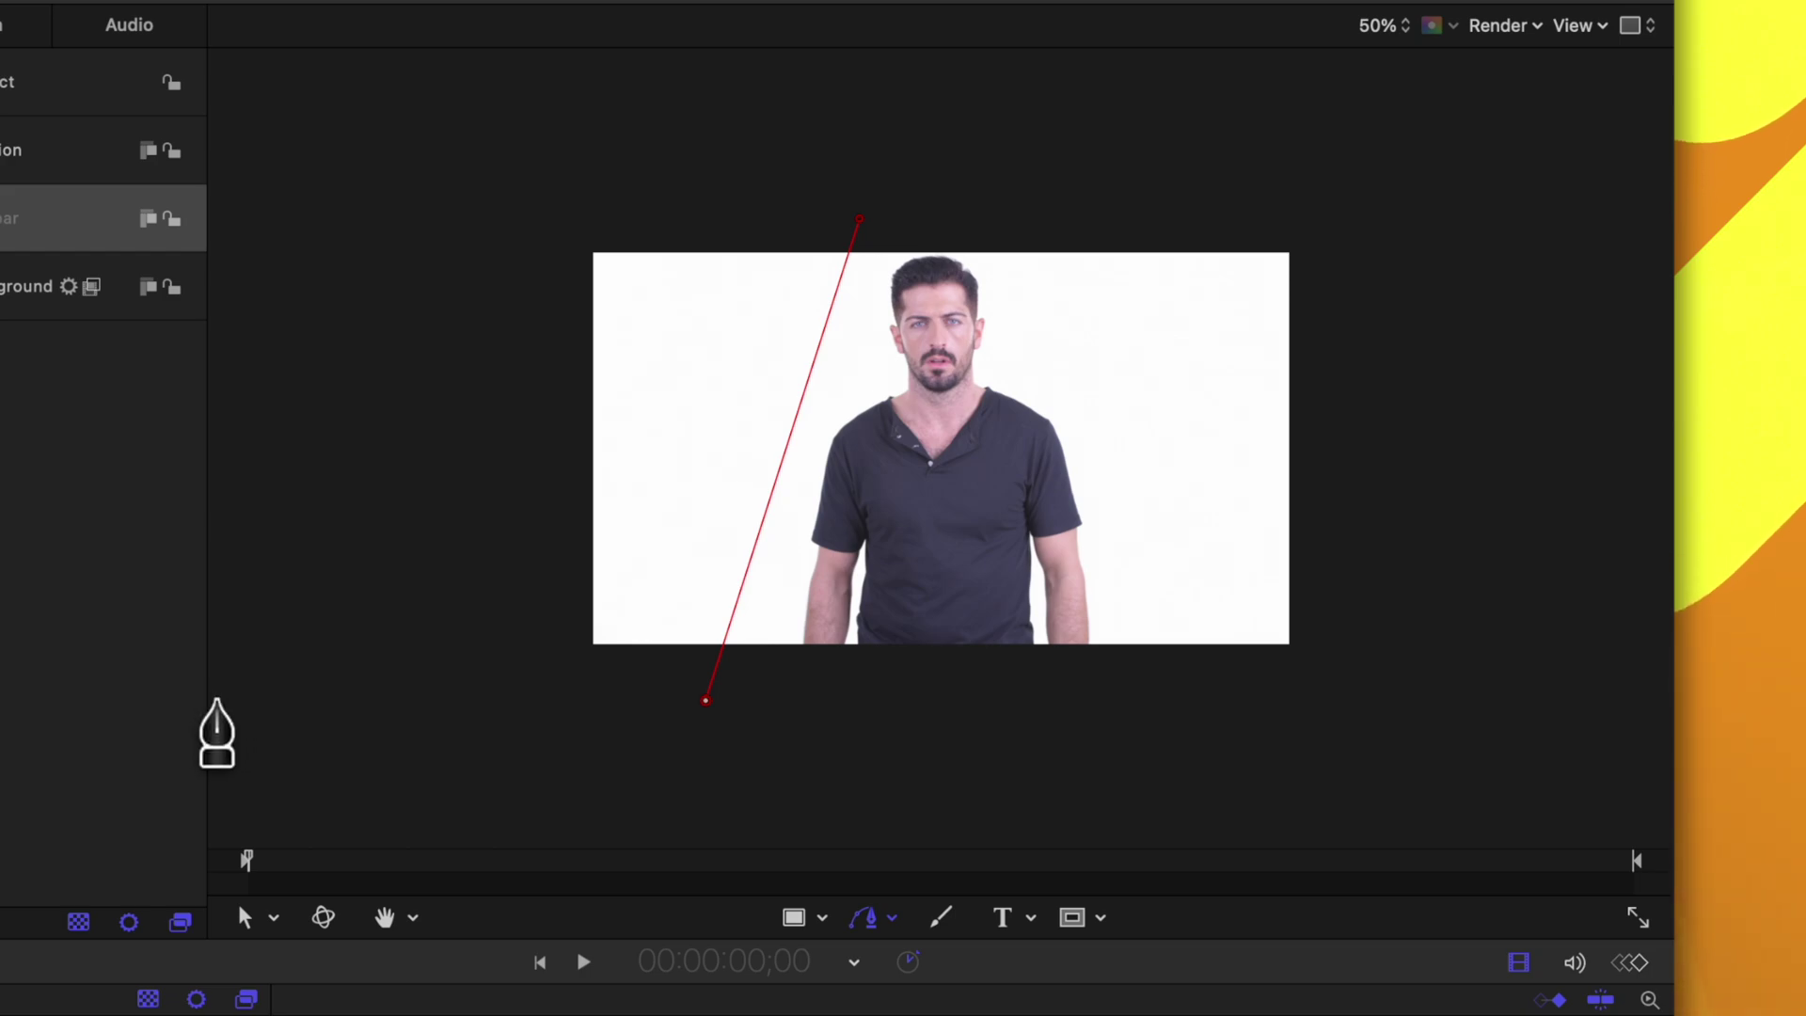
left_click(248, 700)
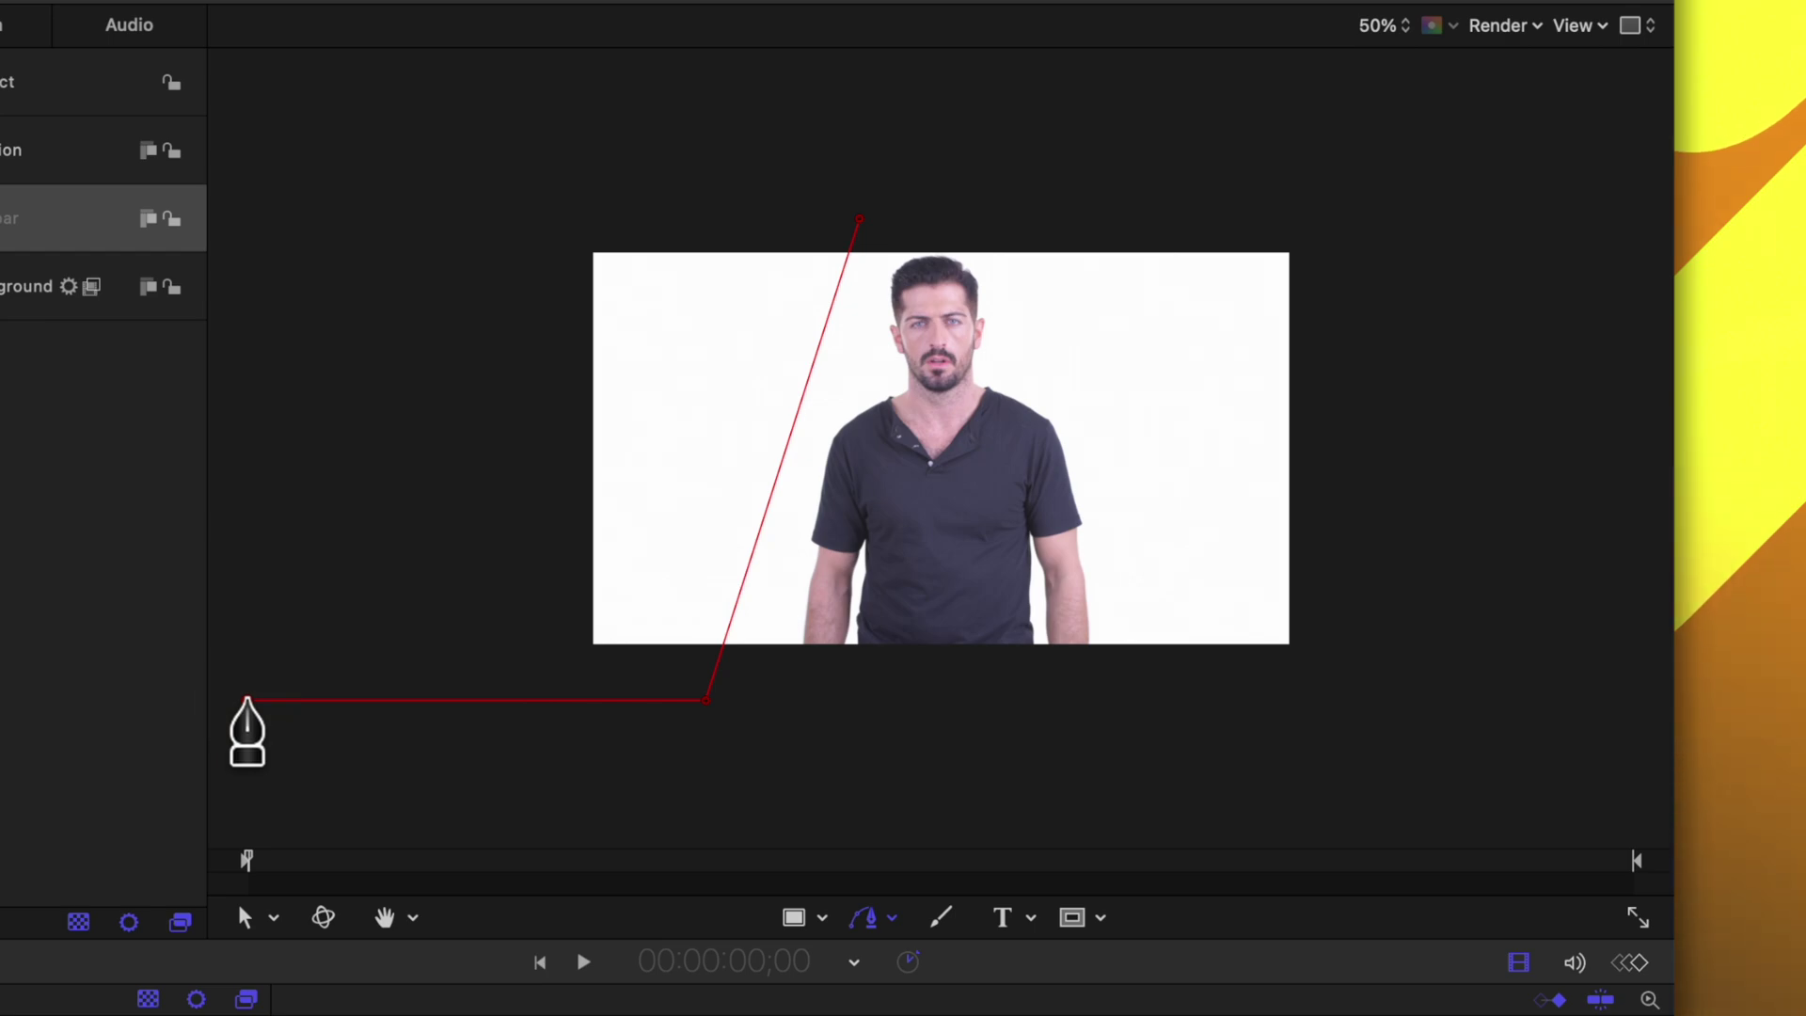
left_click(247, 172)
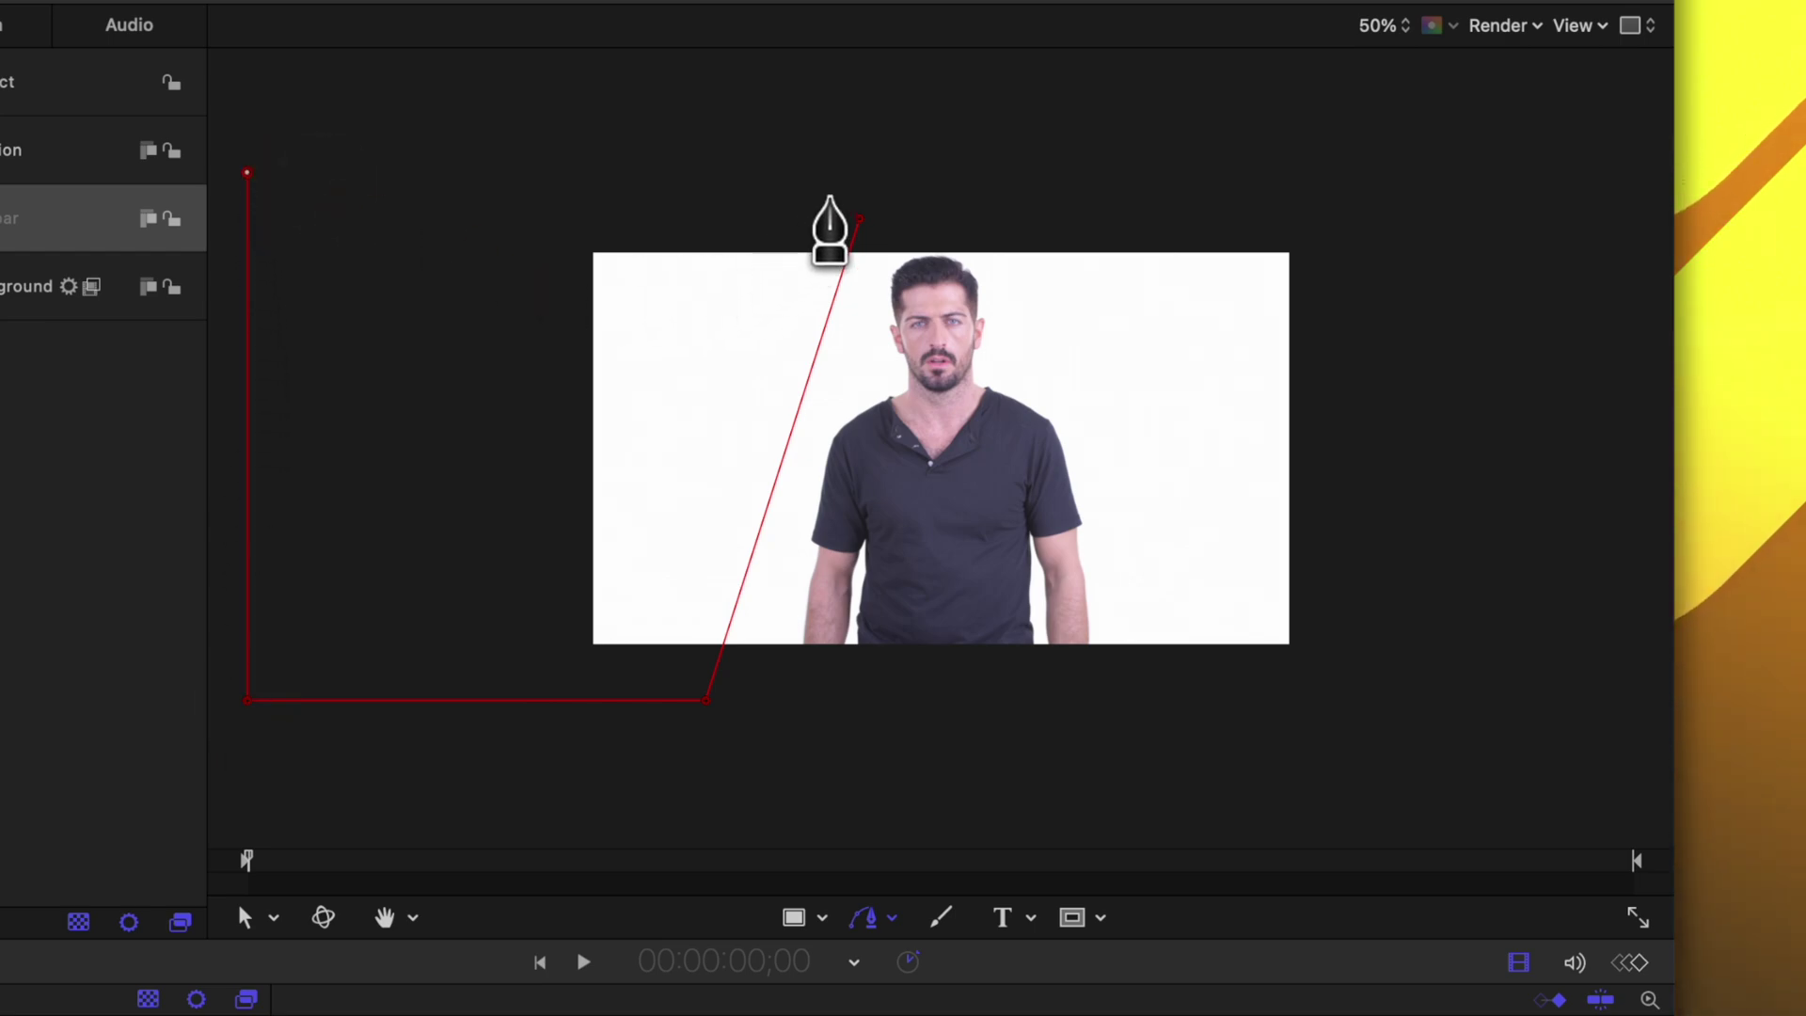
left_click(858, 218)
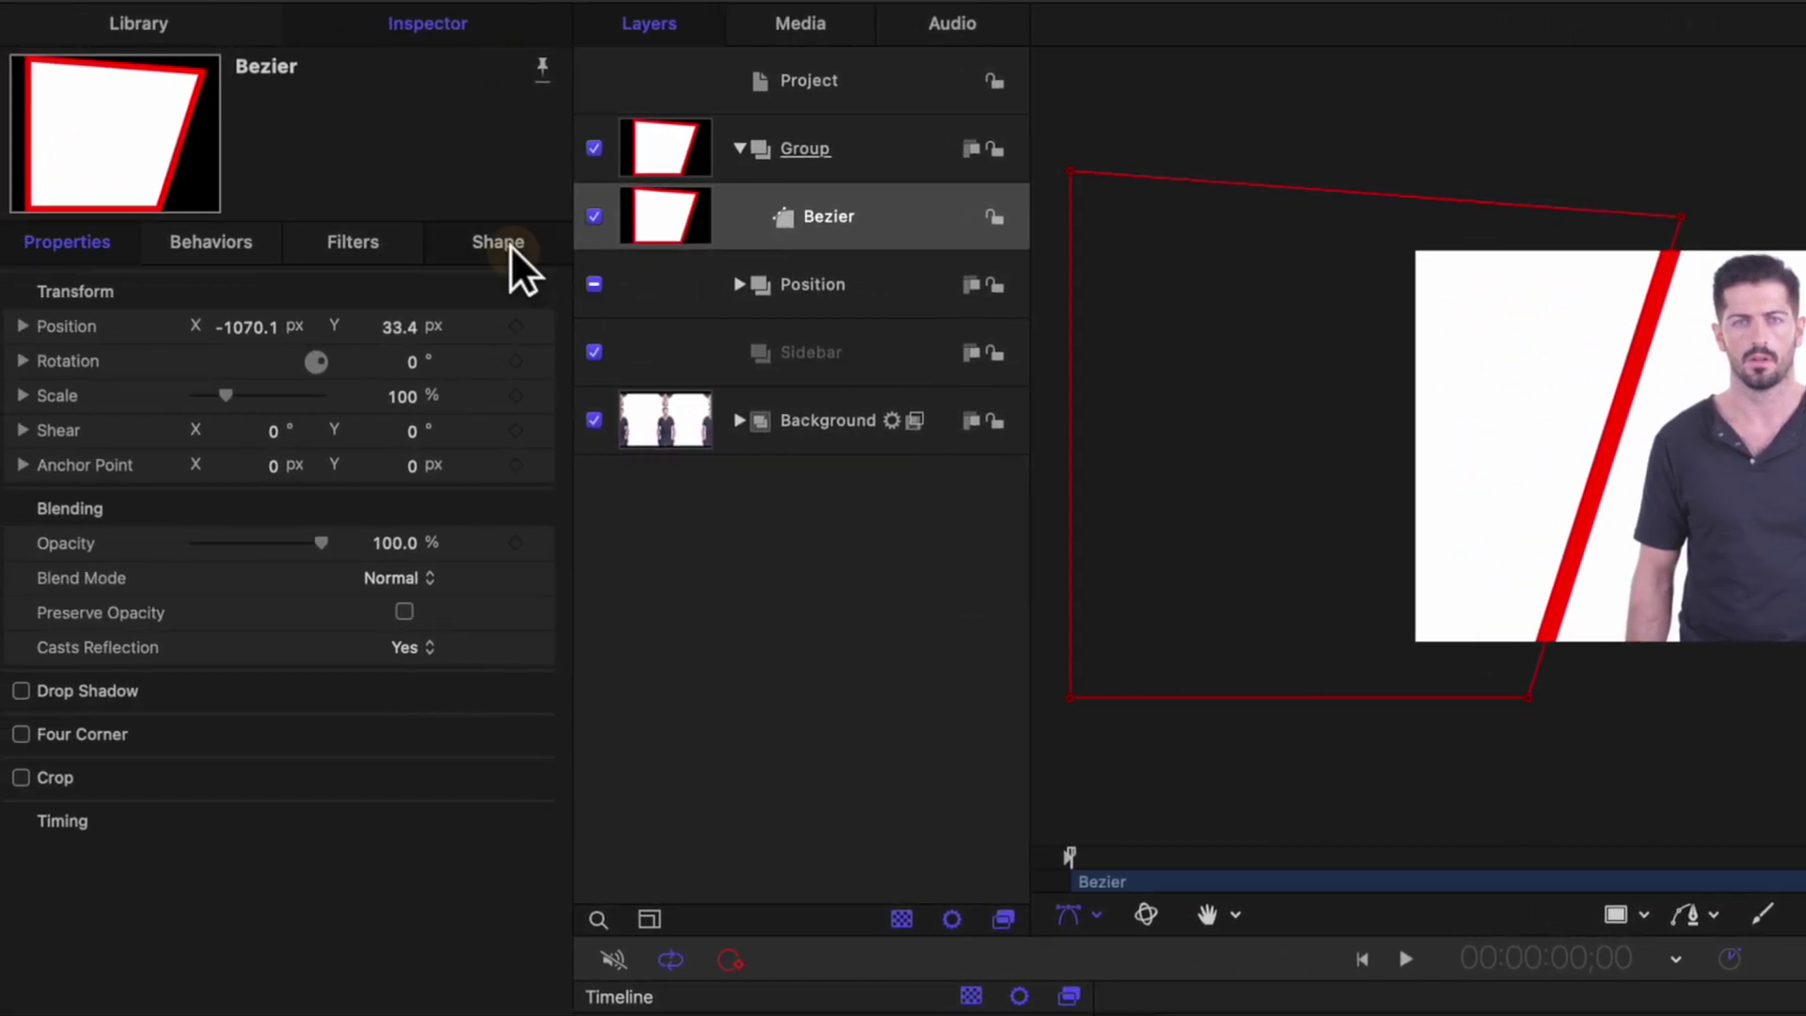
Step: Turn off the Bezier shape's outline and set its Fill Mode to Gradient
left_click(510, 244)
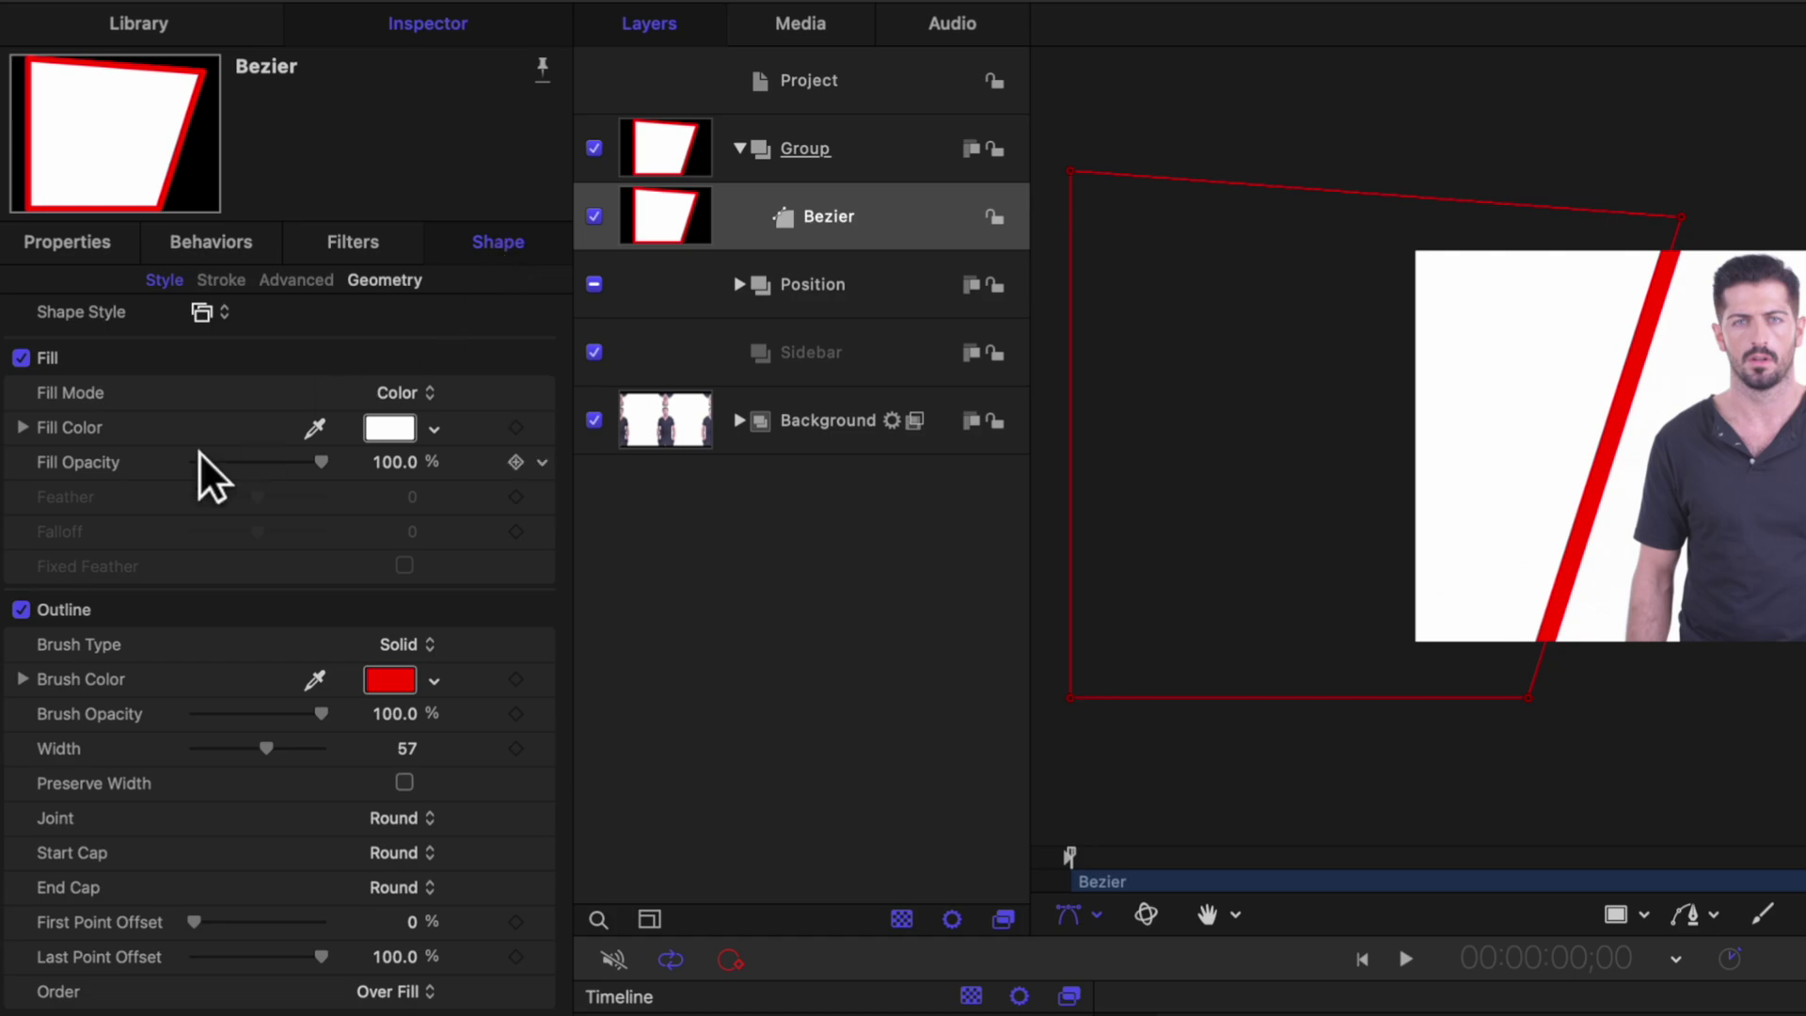
left_click(21, 608)
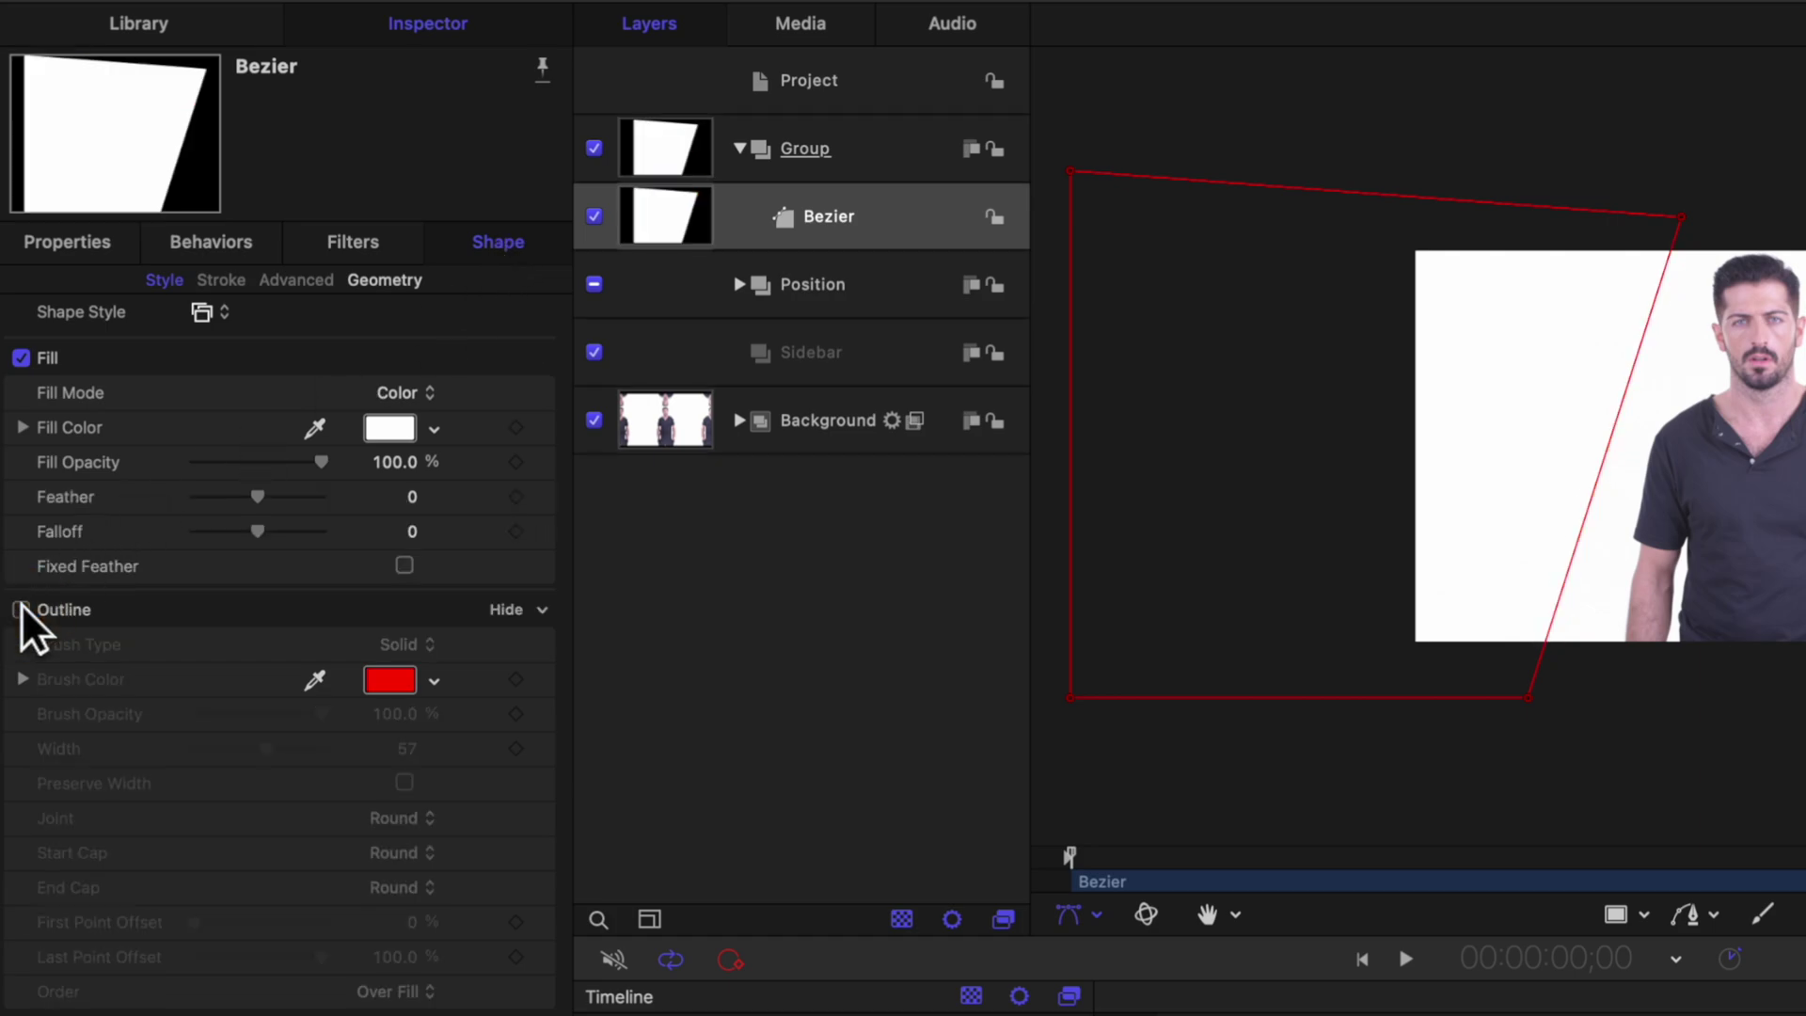
left_click(399, 398)
left_click(399, 420)
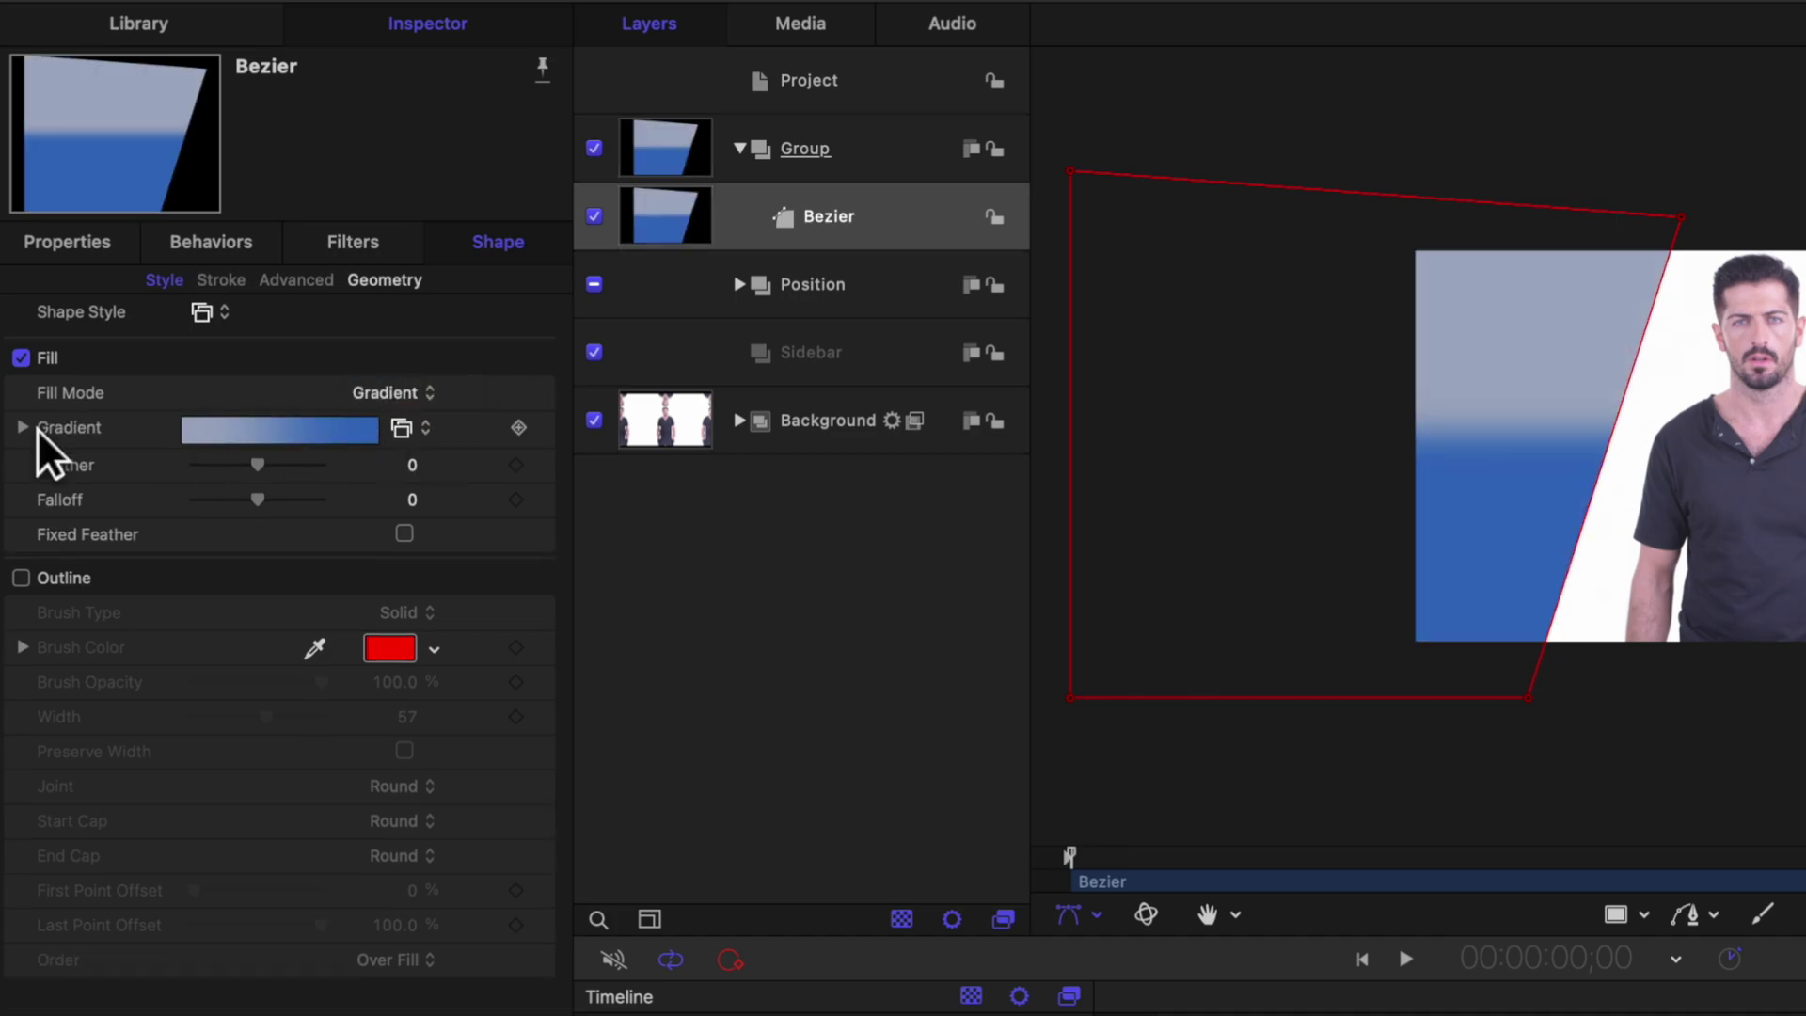
Step: Recolour the Bezier shape's gradient from light orange to a darker orange with red 0.85, green 0.49 and blue 0.08
left_click(23, 428)
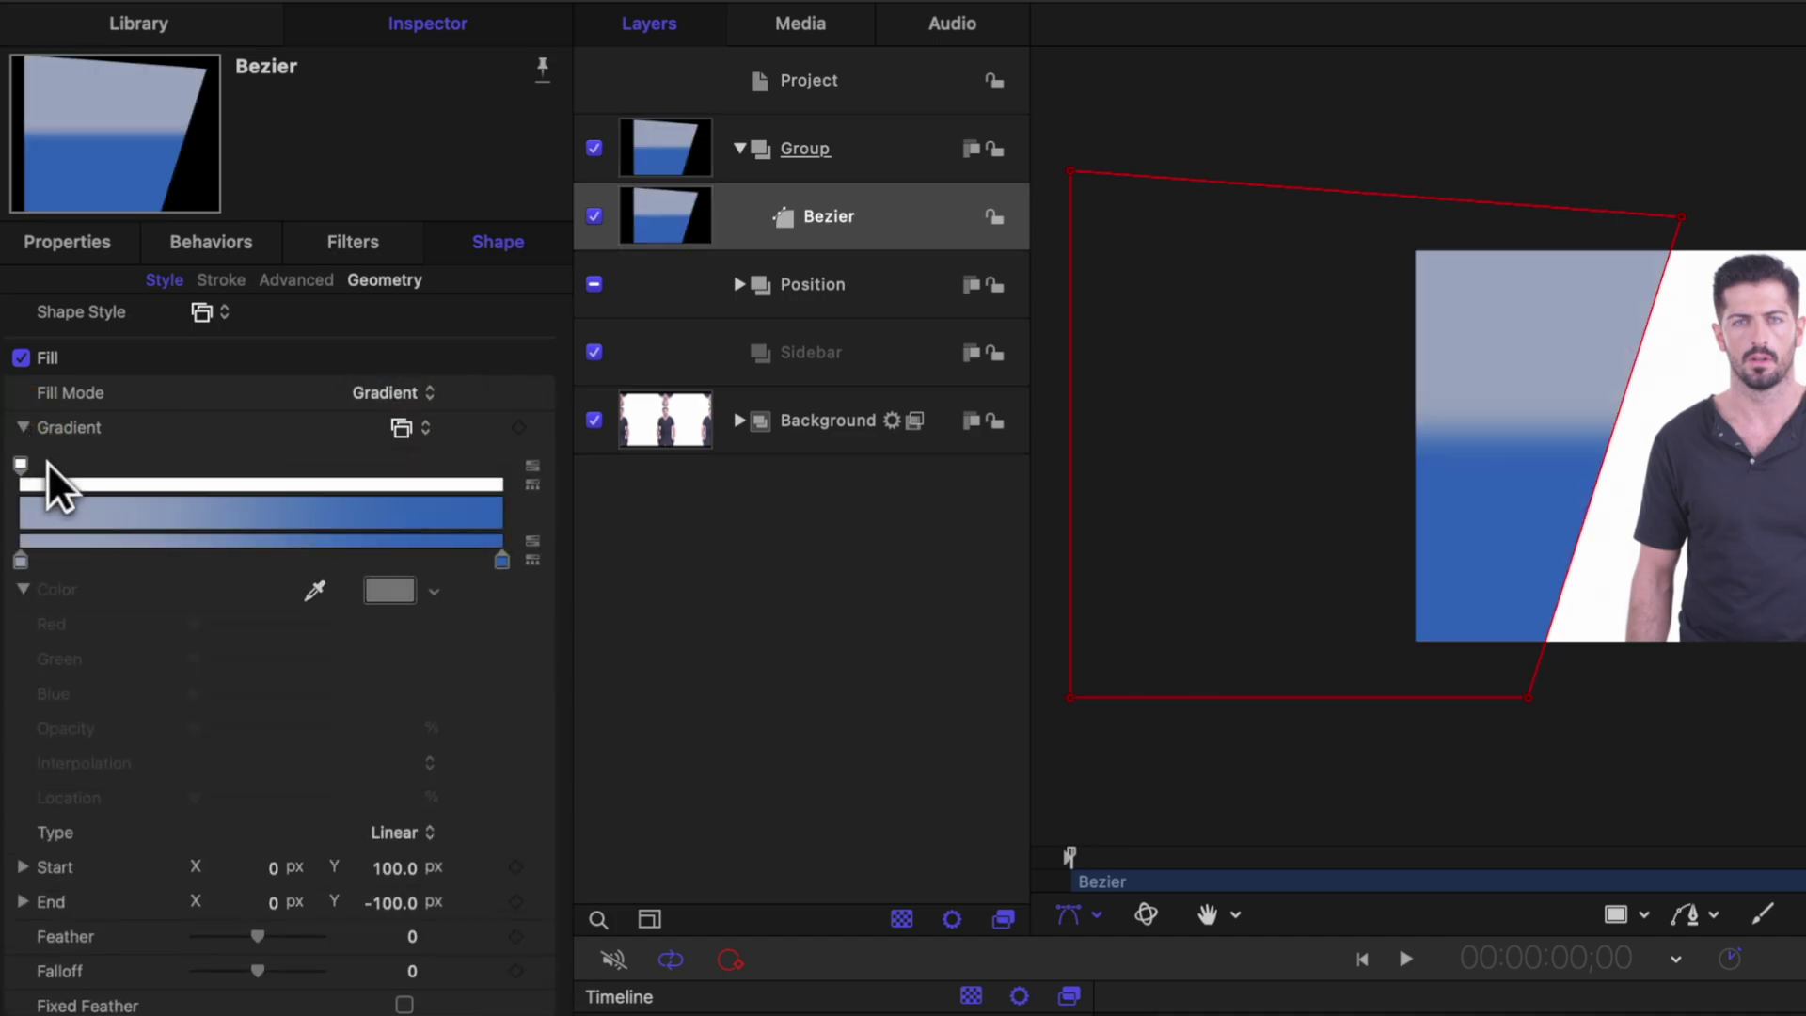
left_click(21, 560)
left_click(387, 585)
left_click(746, 710)
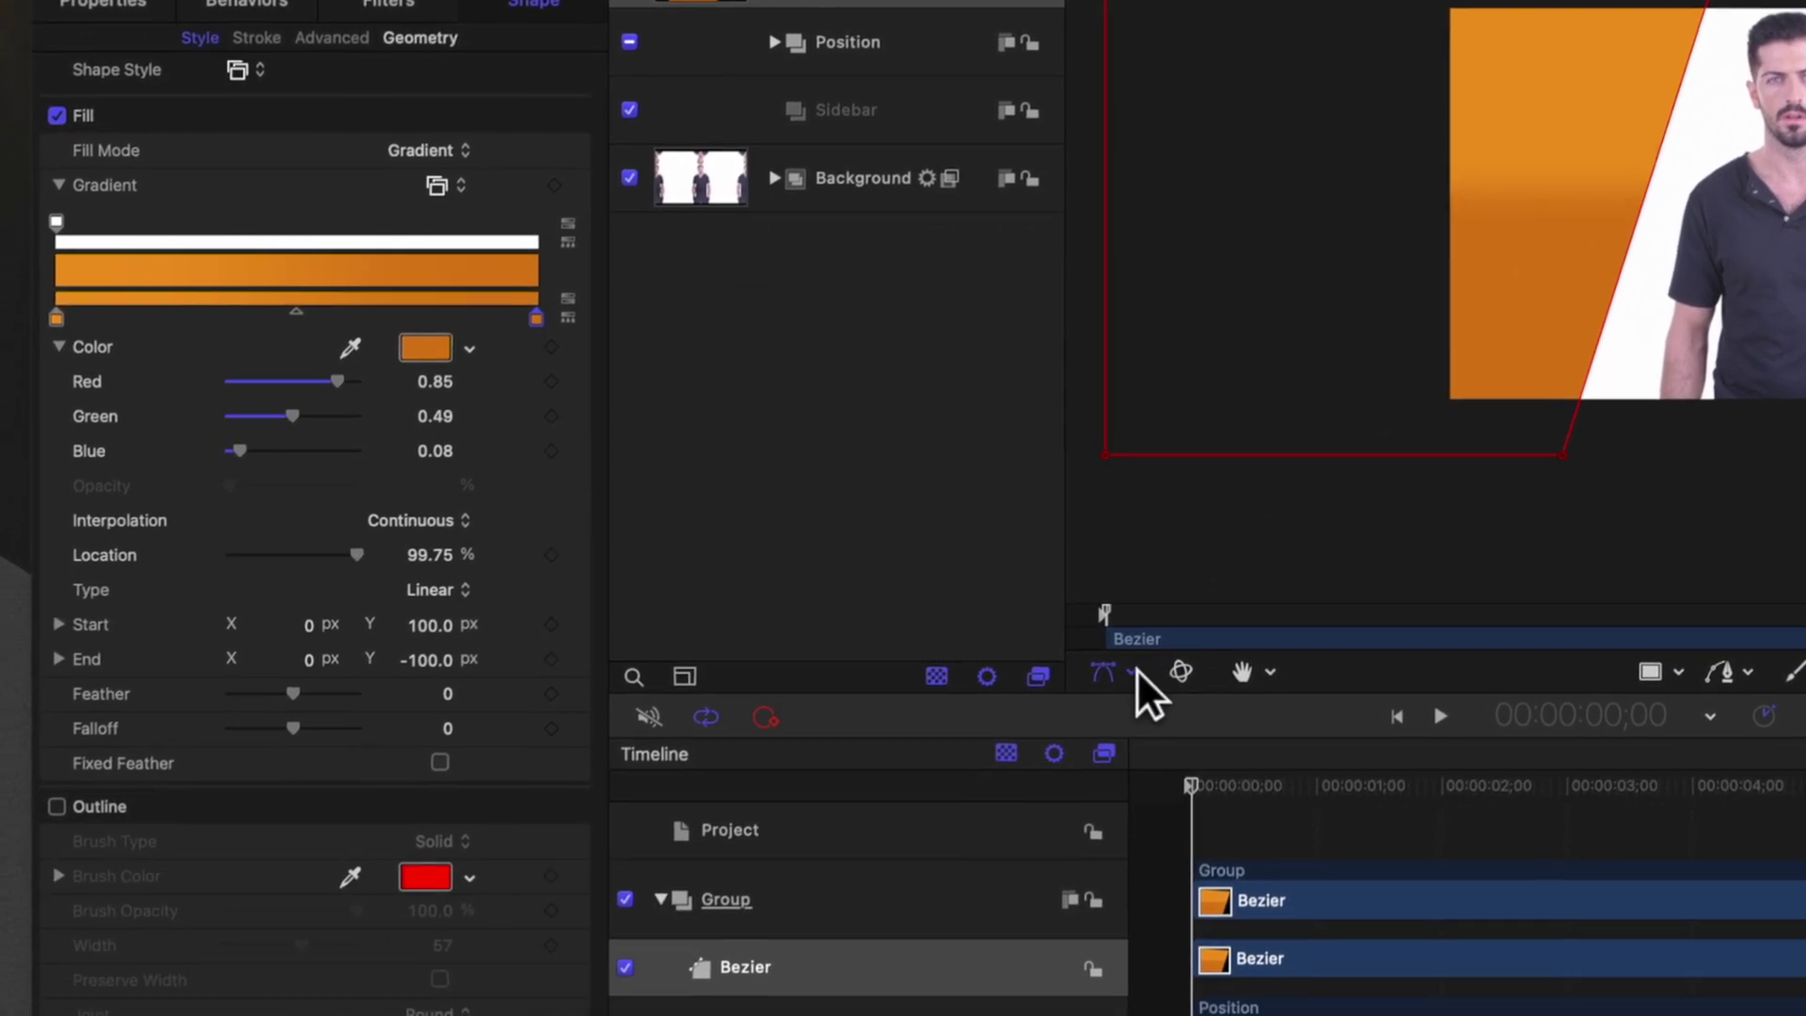
Step: Reposition the Bezier shape's gradient start and end points on the canvas so it runs diagonally from the slanted edge
left_click(1097, 914)
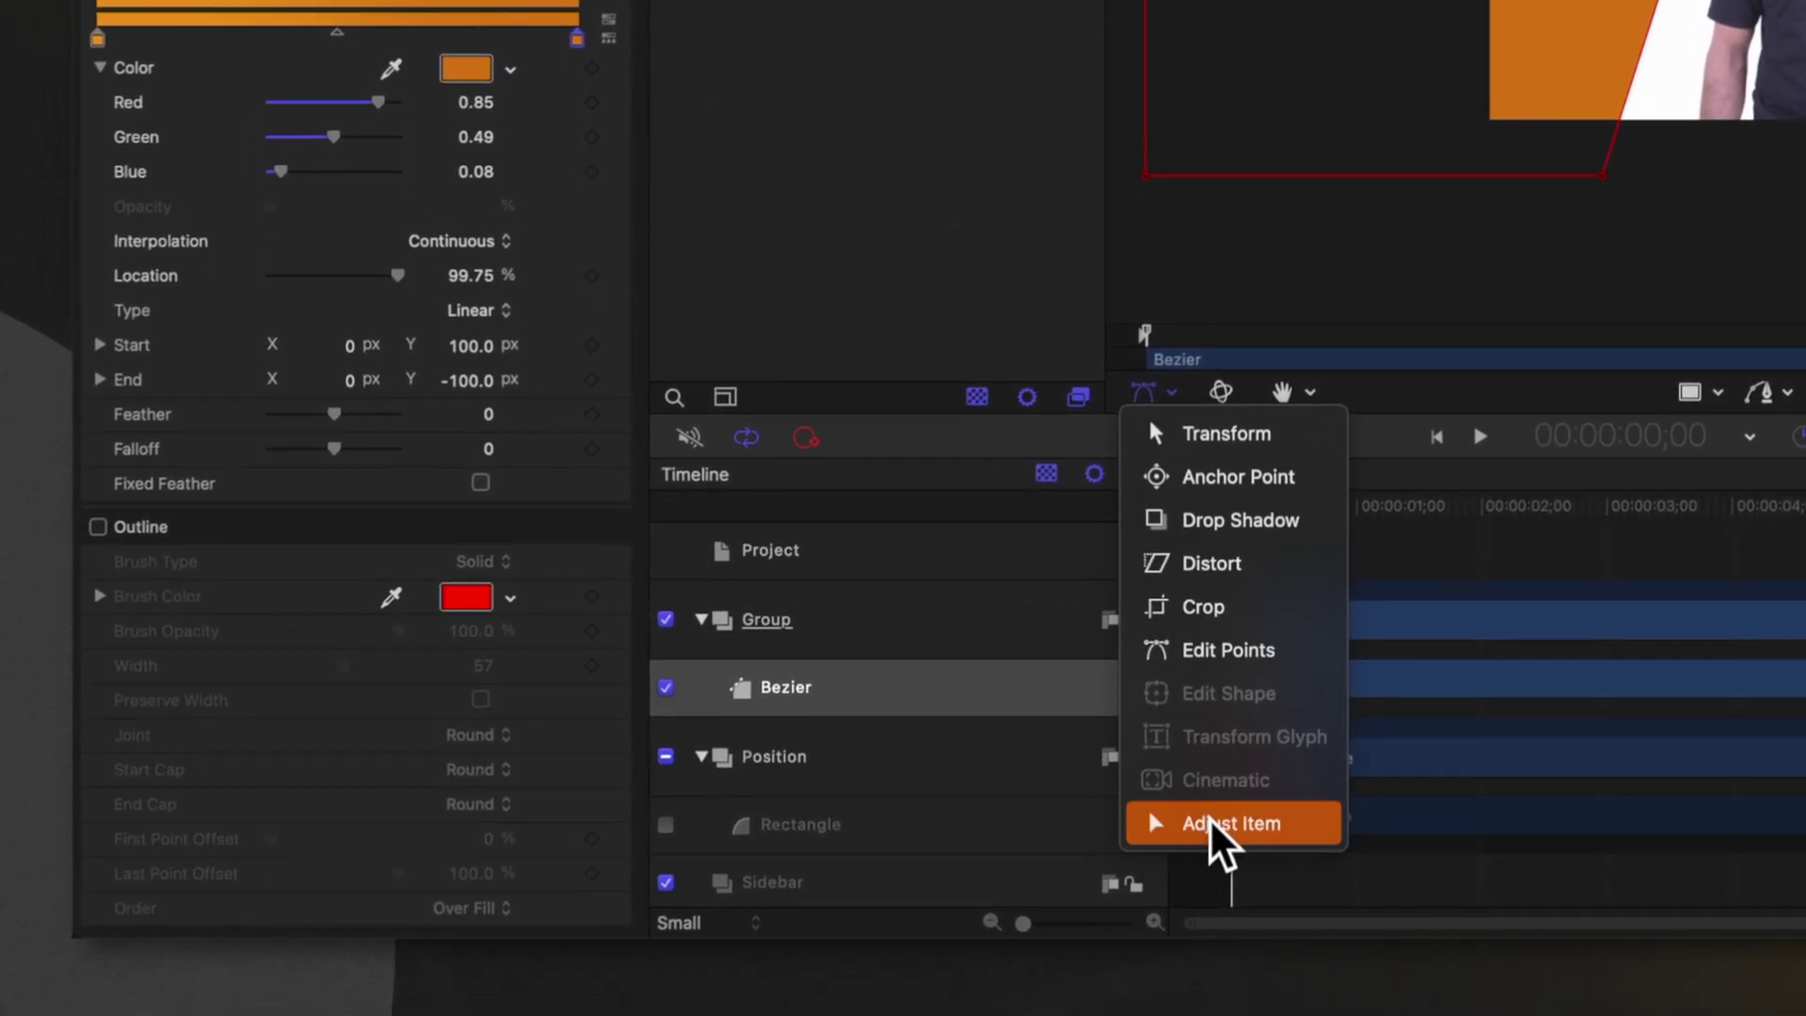
left_click(1207, 811)
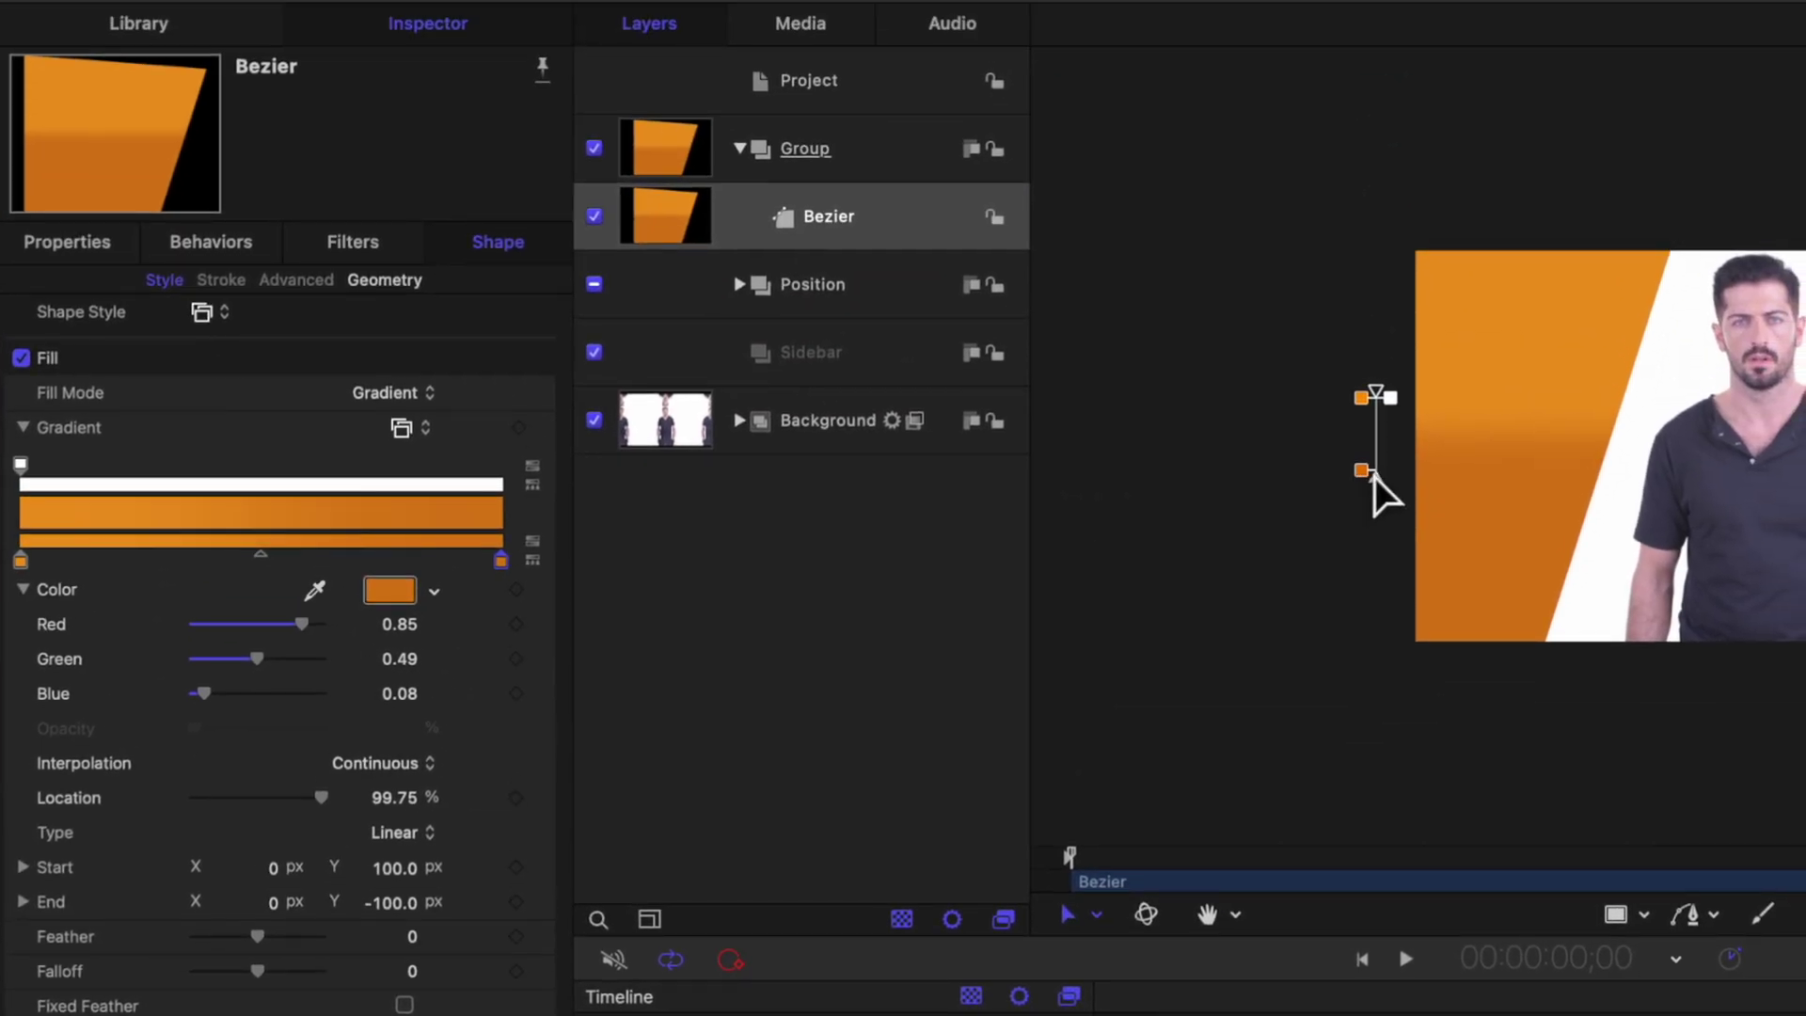
left_click_drag(1371, 477, 1550, 438)
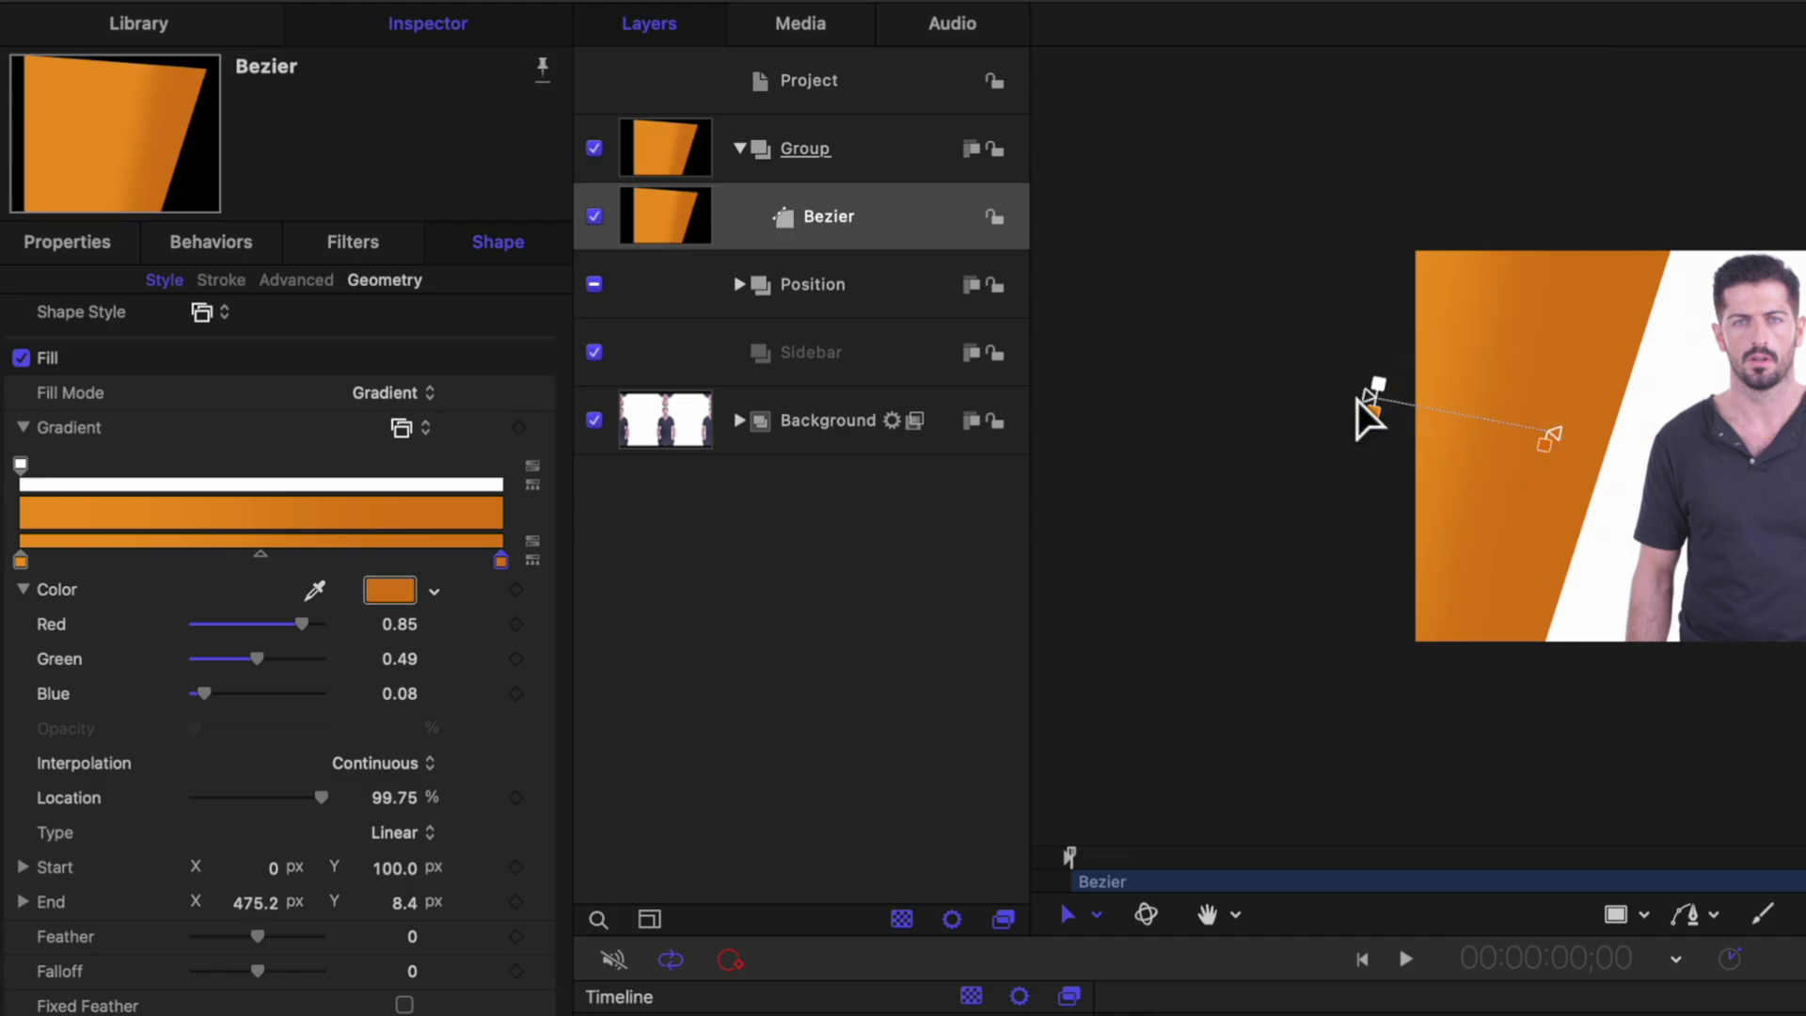
left_click_drag(1363, 398, 1437, 419)
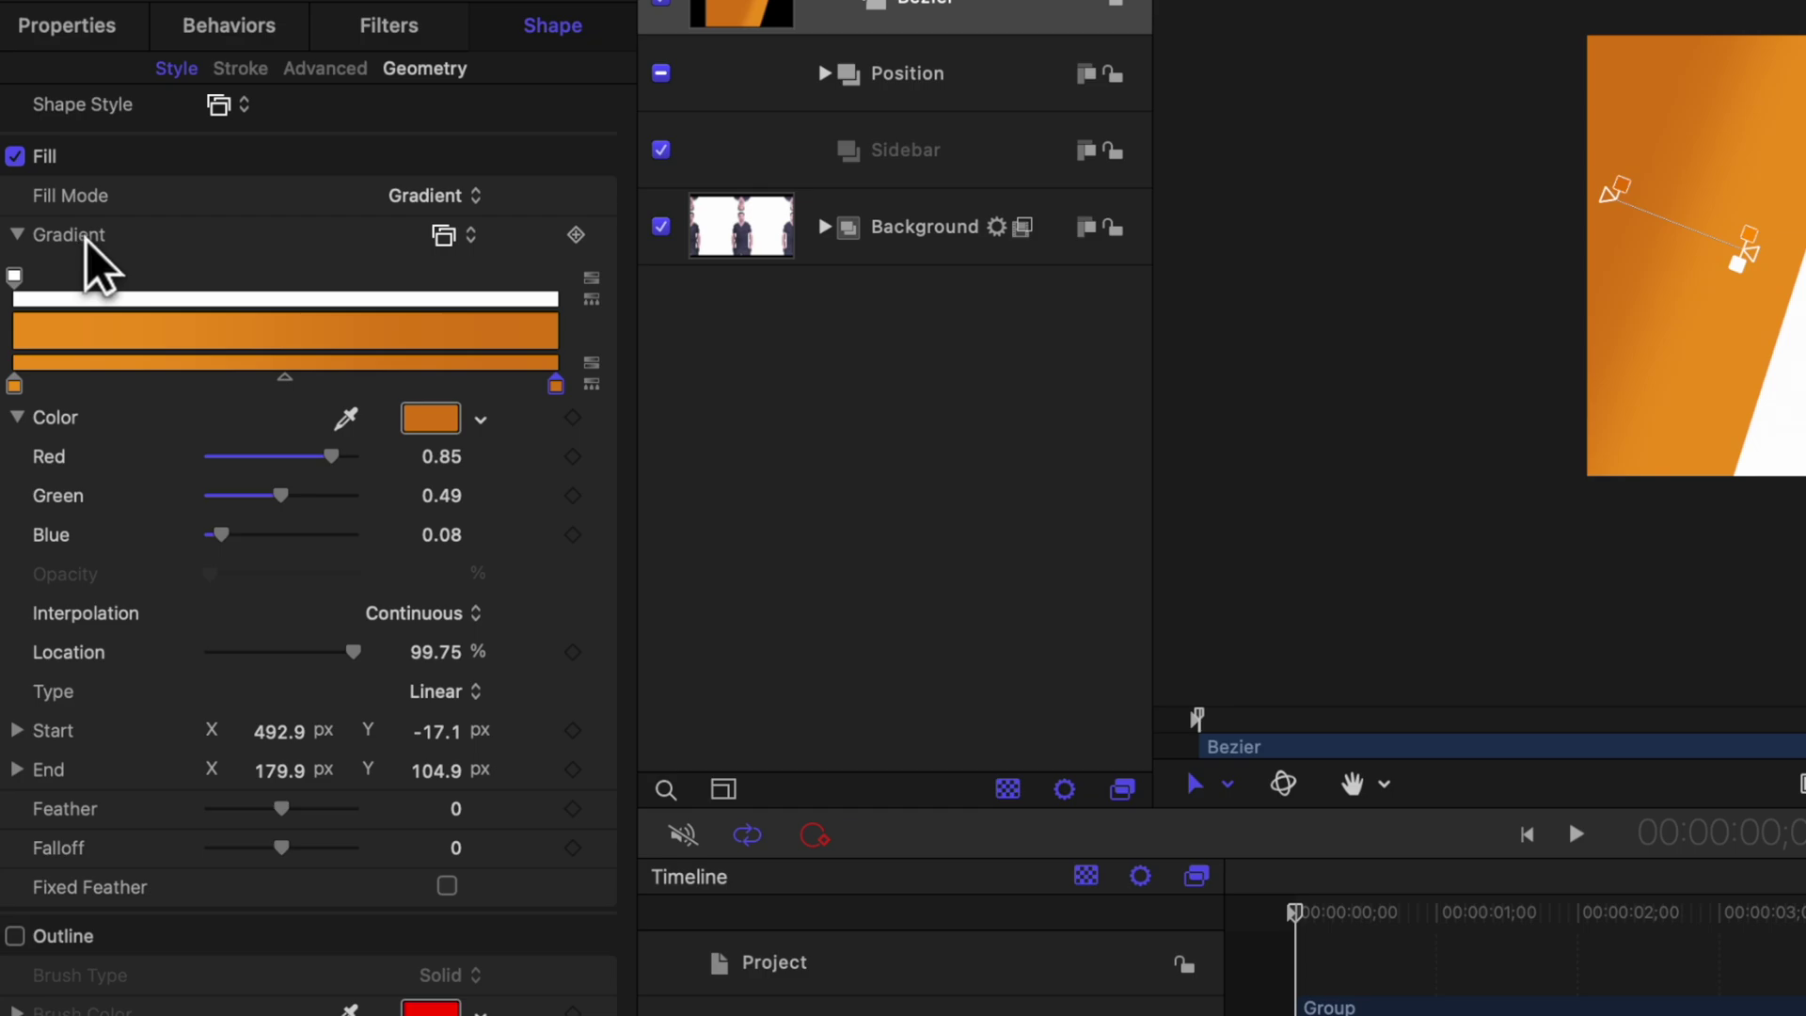
Step: Publish the Bezier shape's Gradient parameter and collapse its settings
right_click(94, 264)
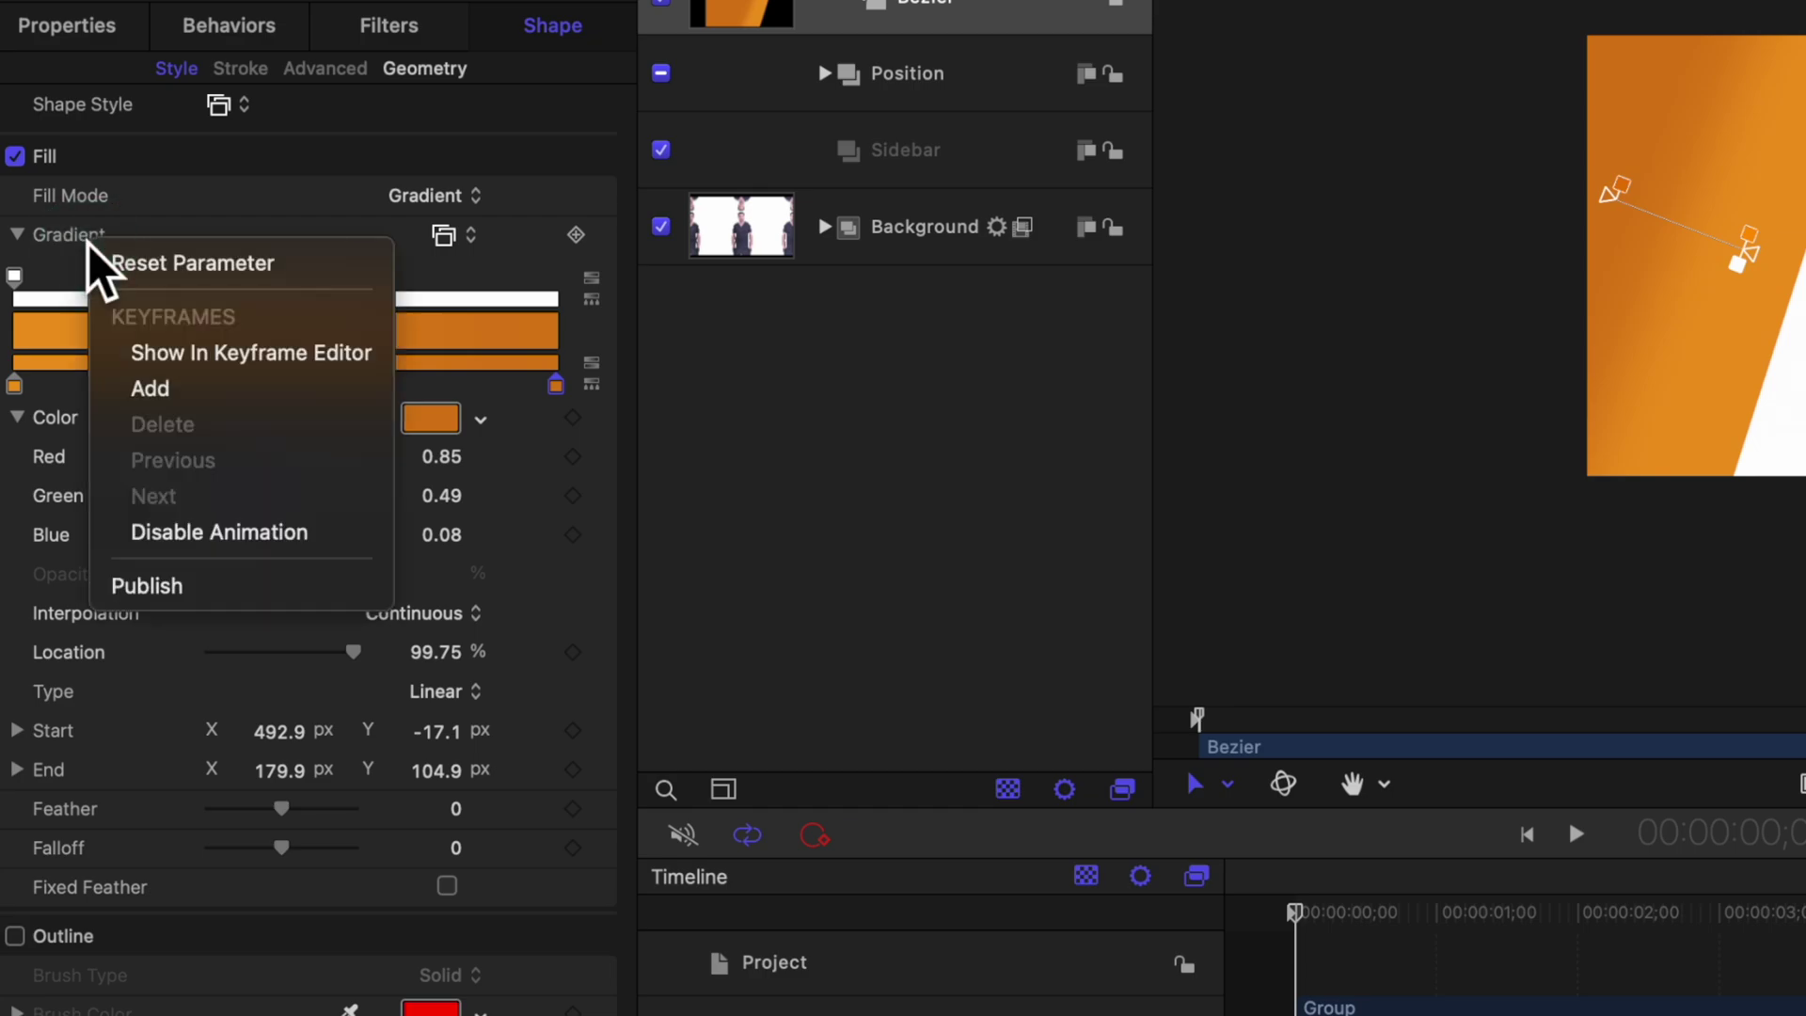
left_click(141, 586)
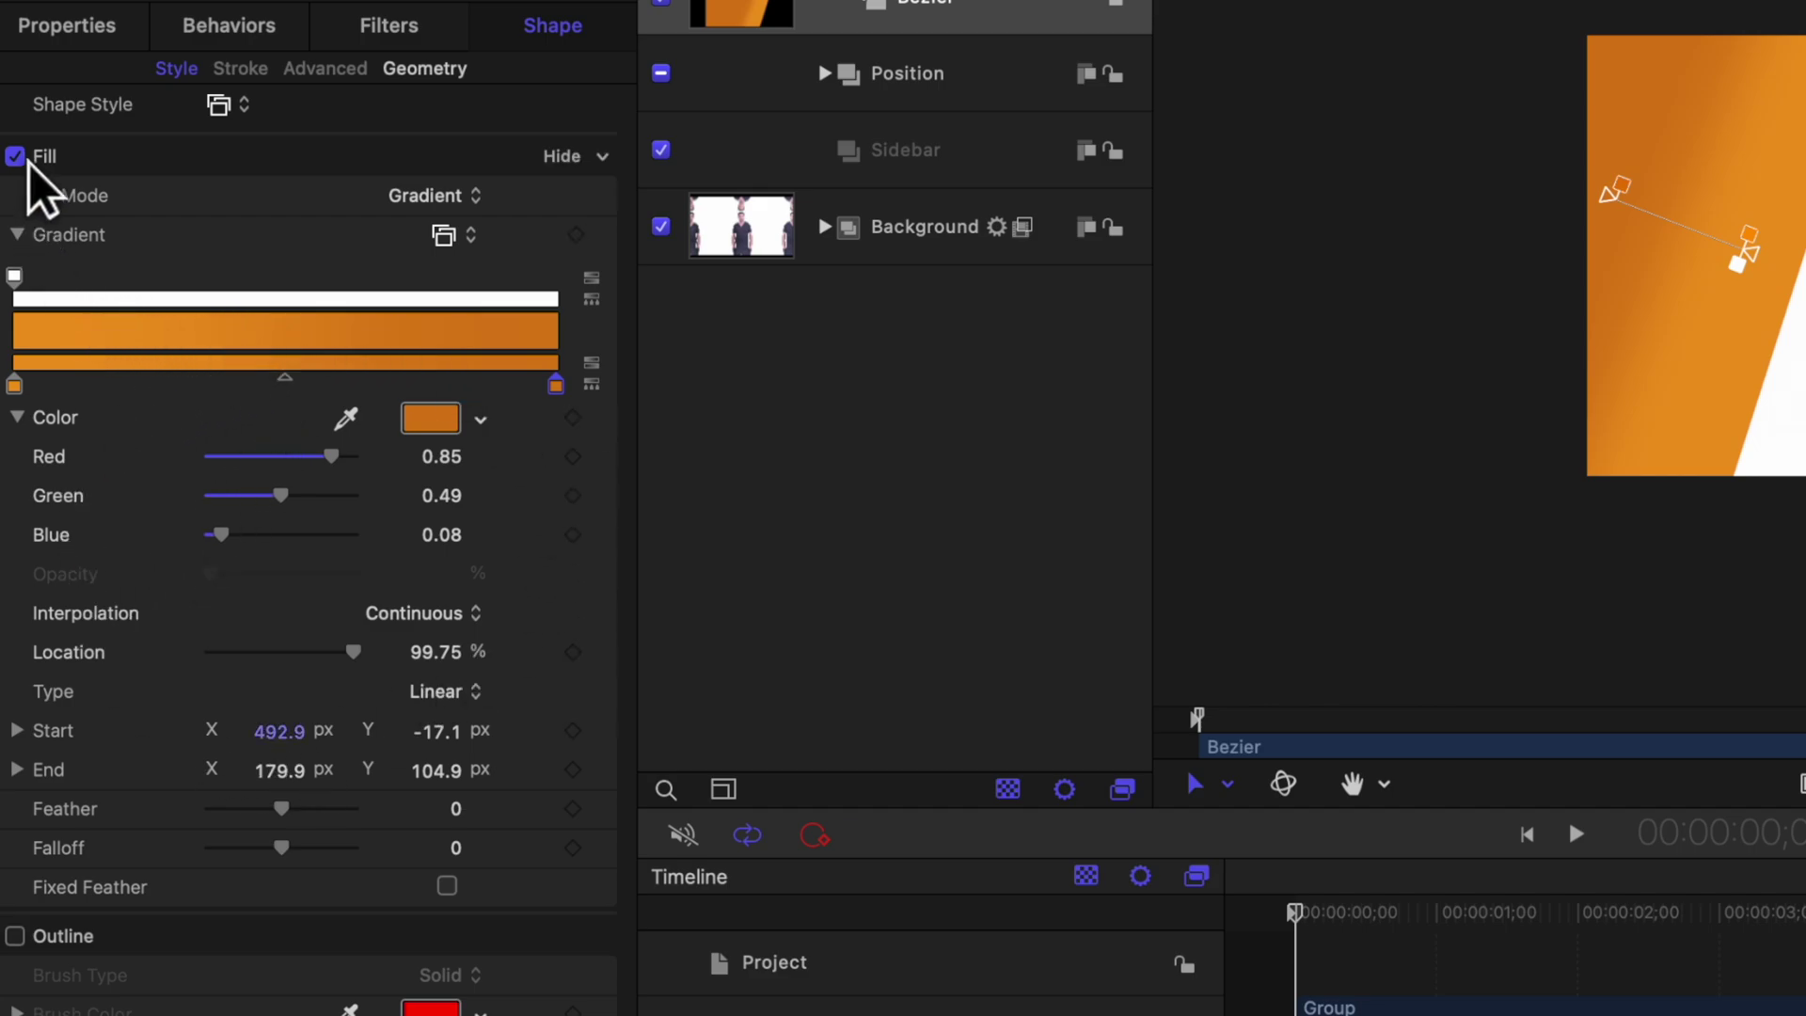
left_click(19, 234)
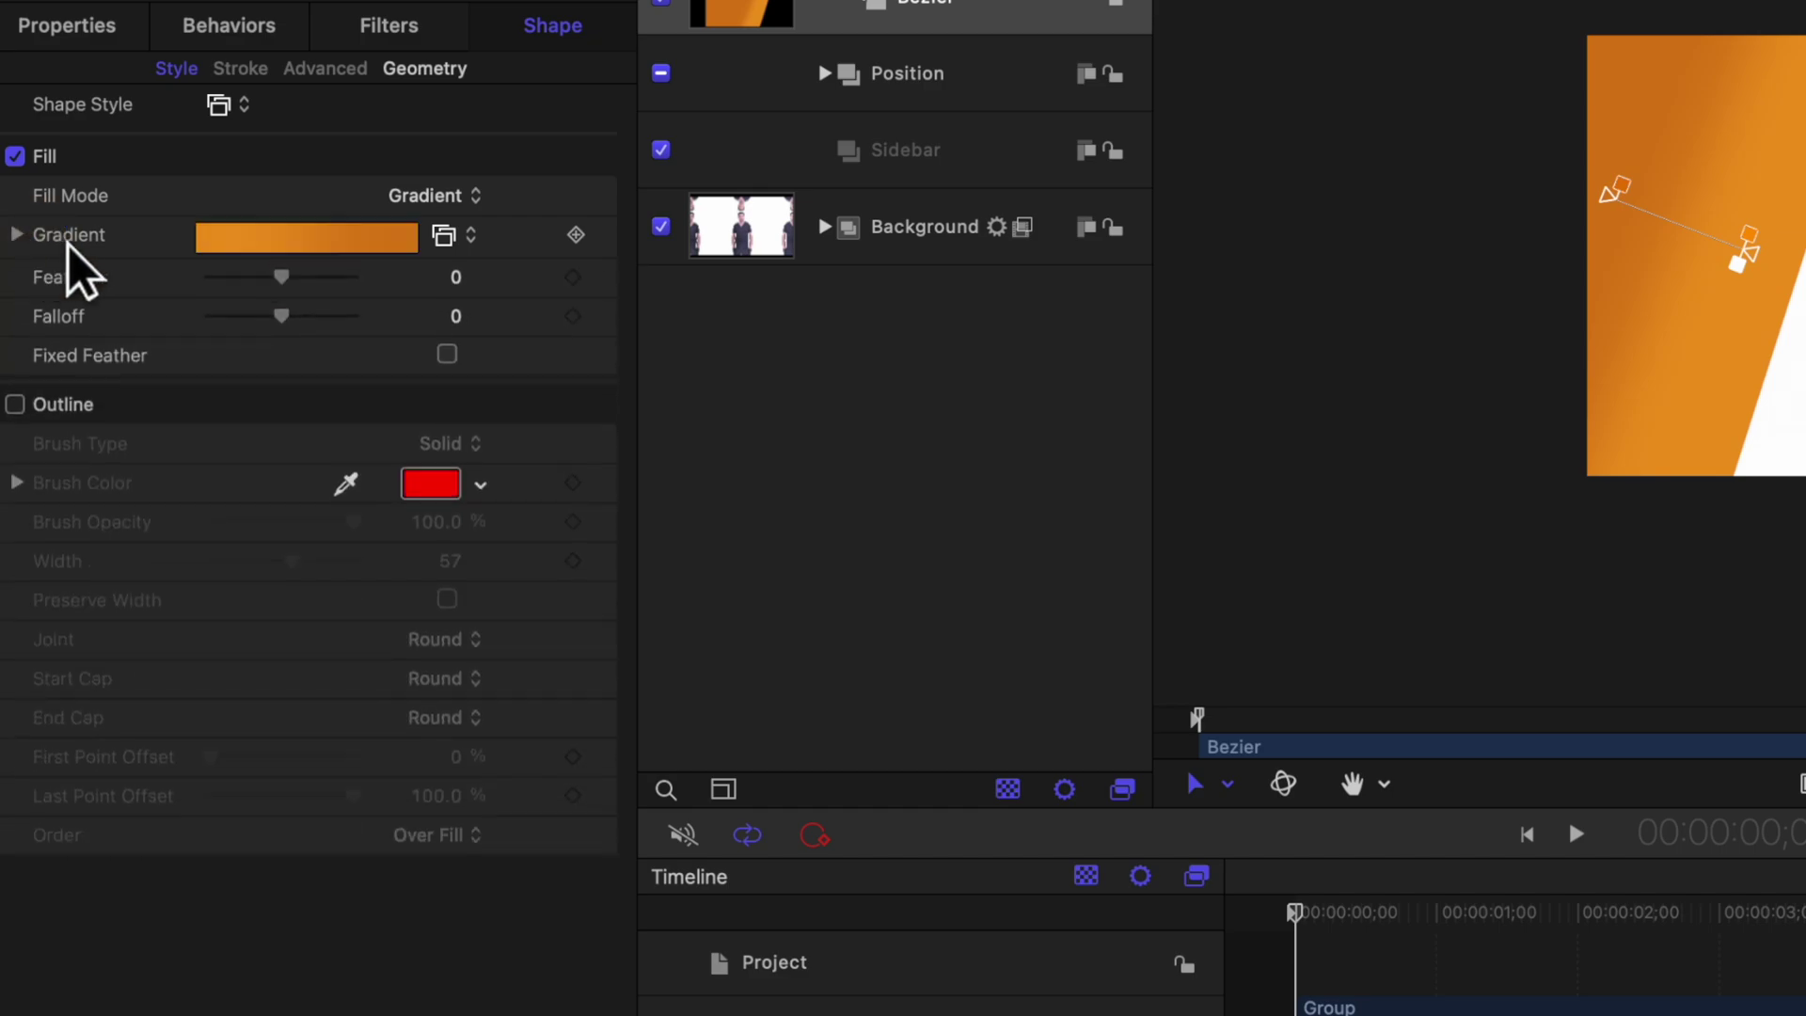
Step: Add a Stroke border filter to the Bezier shape
left_click(969, 2)
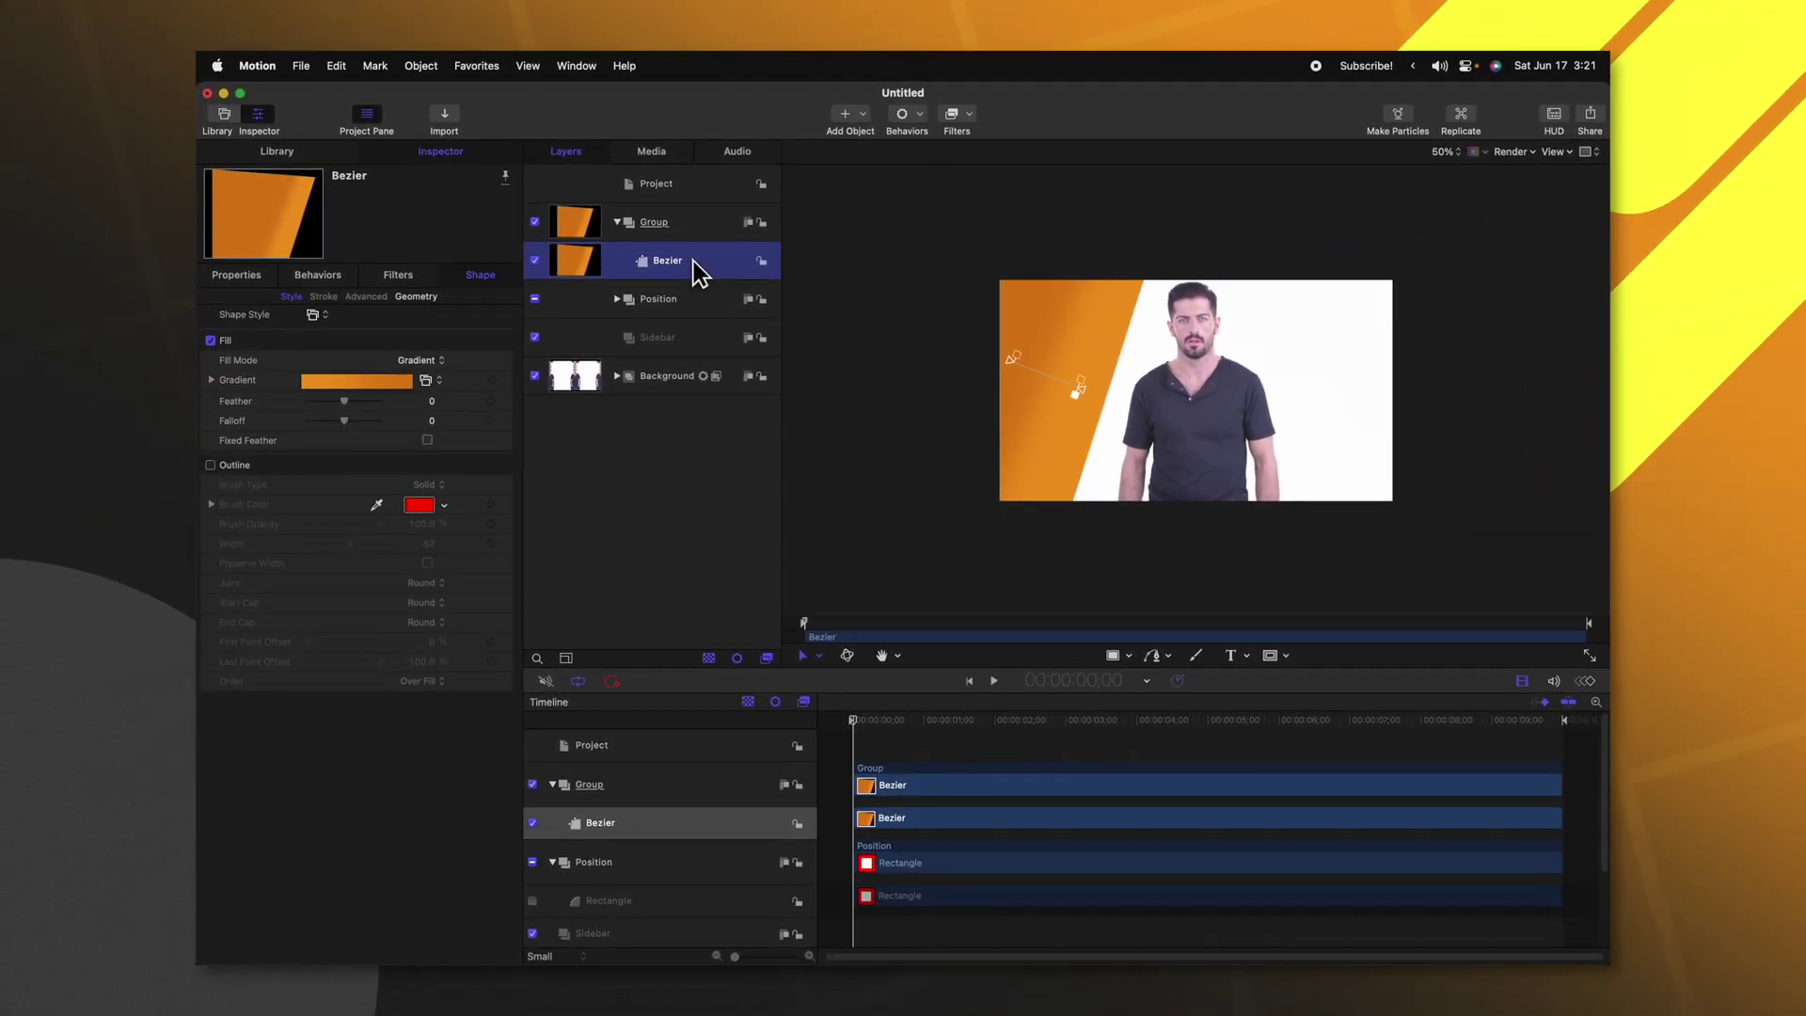
left_click(970, 116)
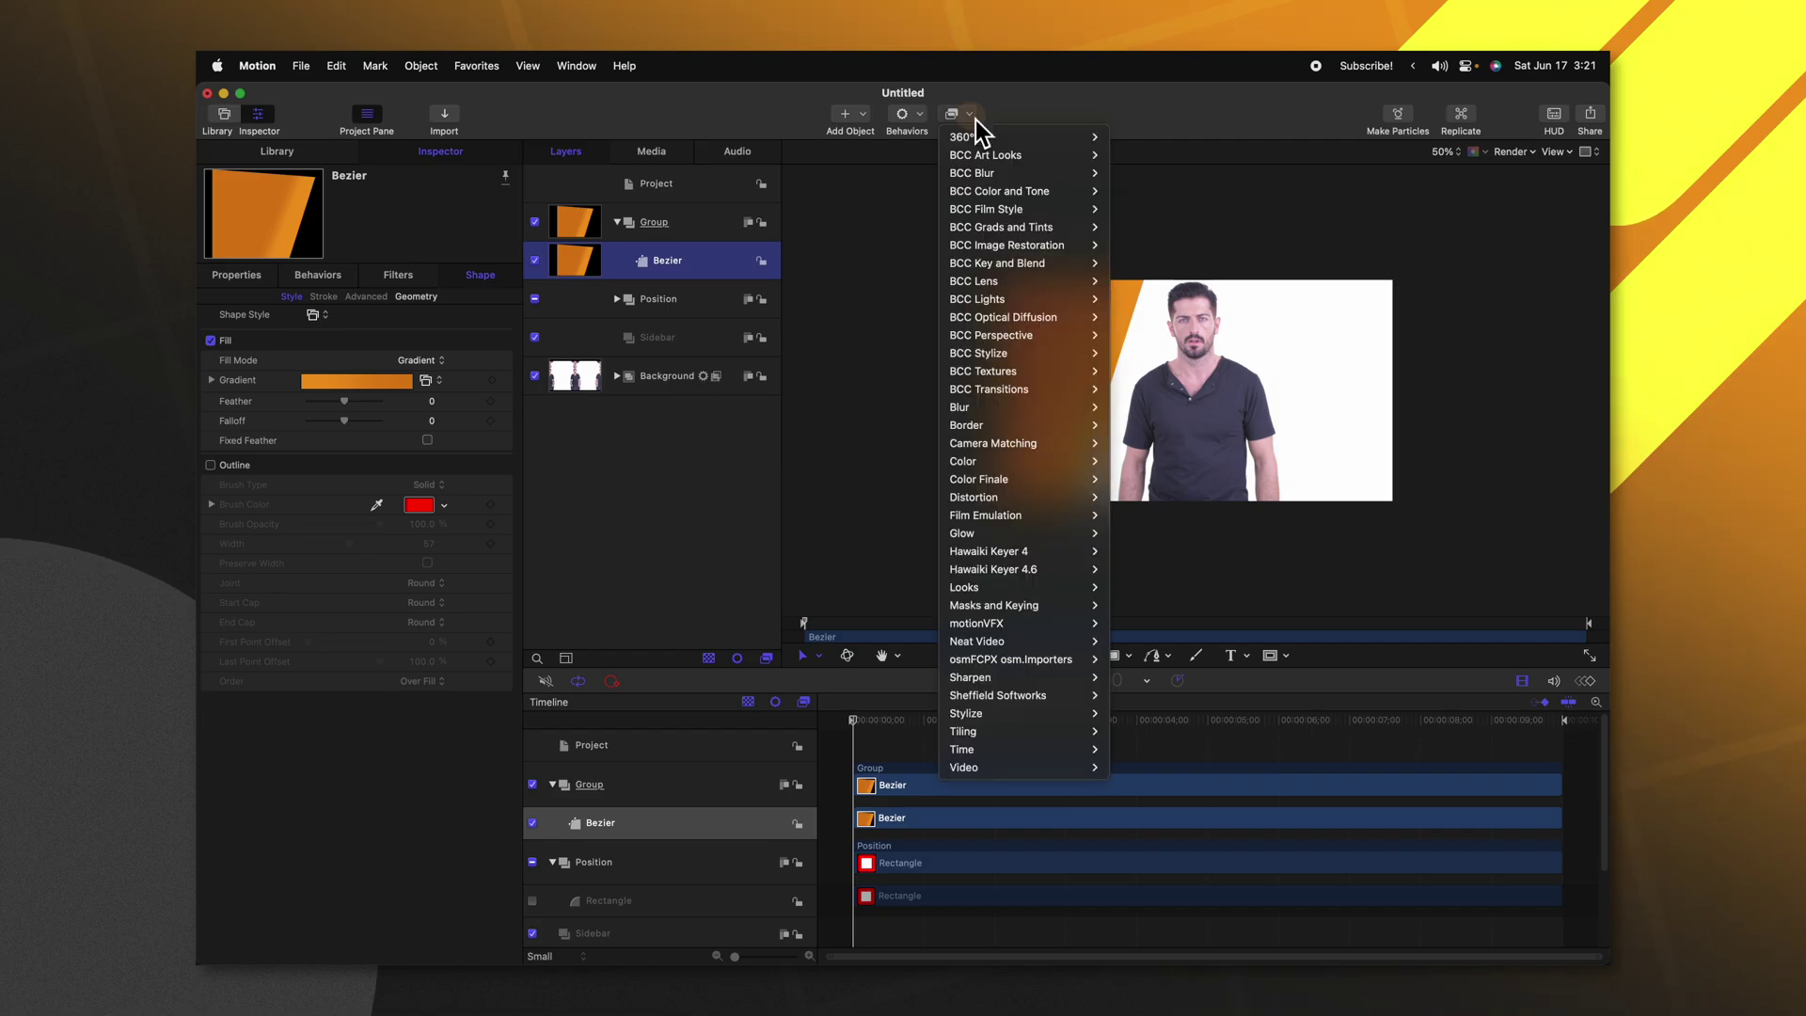
mouse_move(1012, 427)
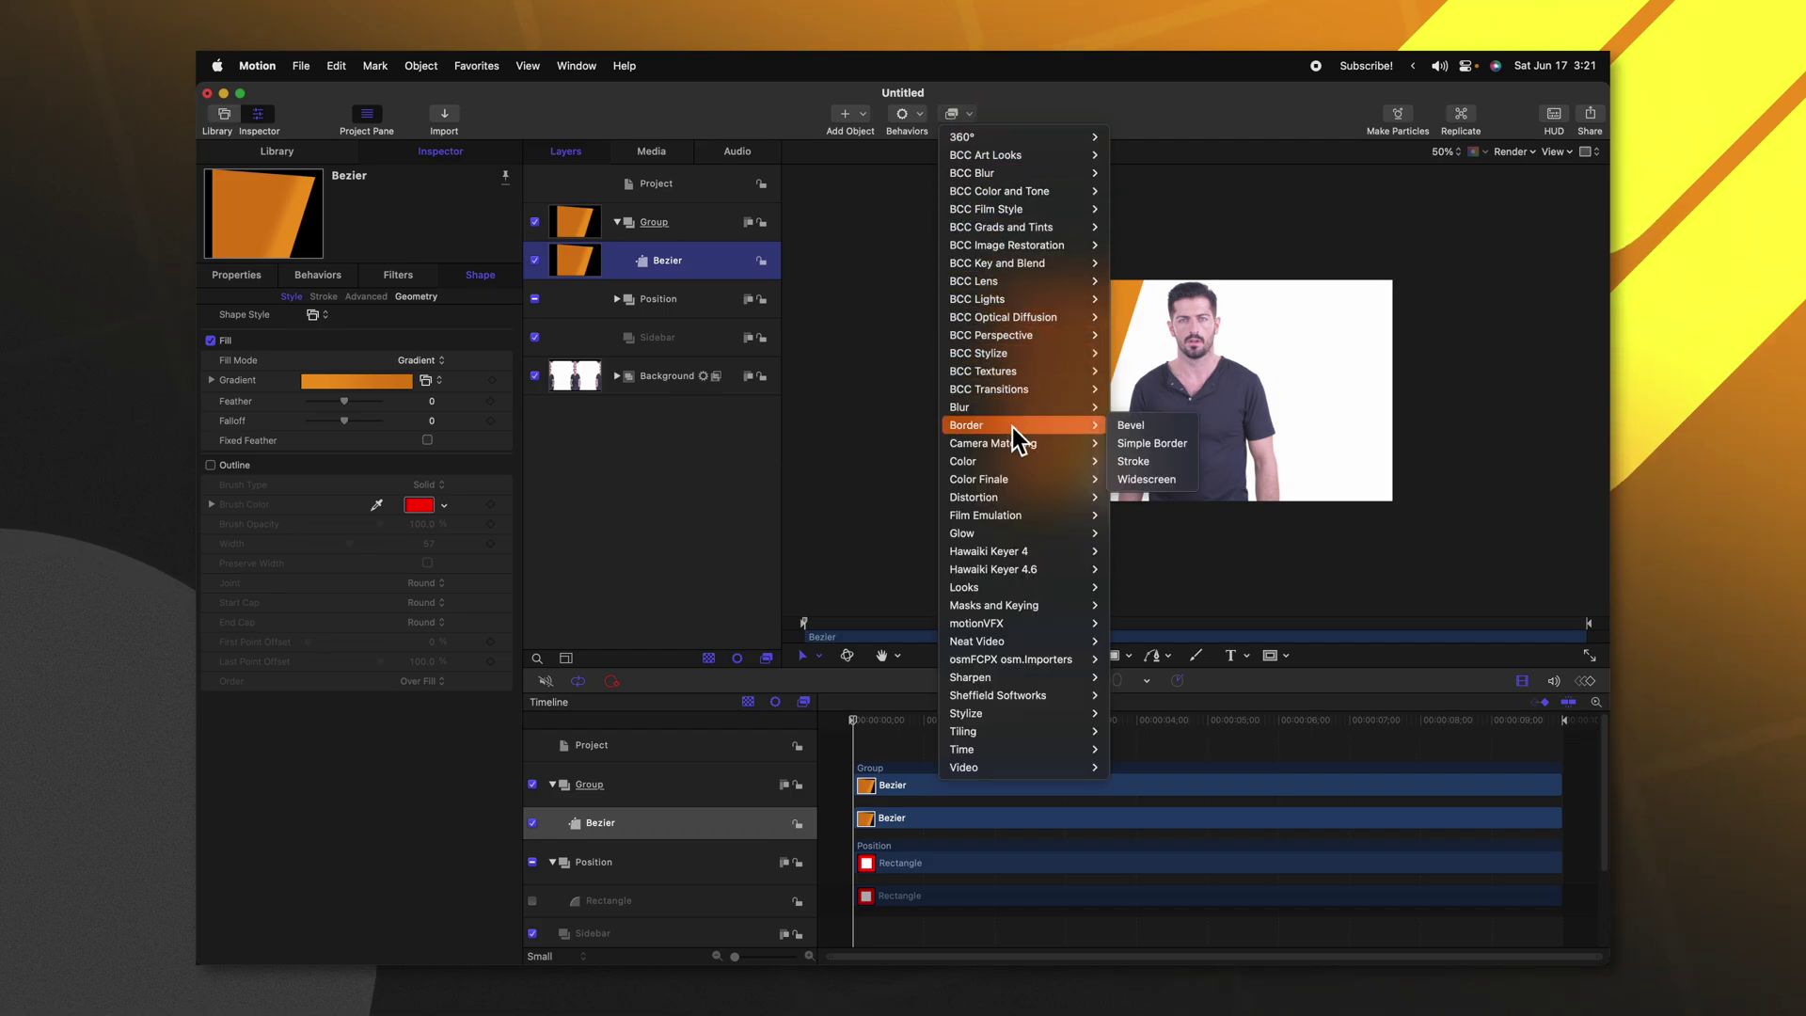
left_click(1150, 461)
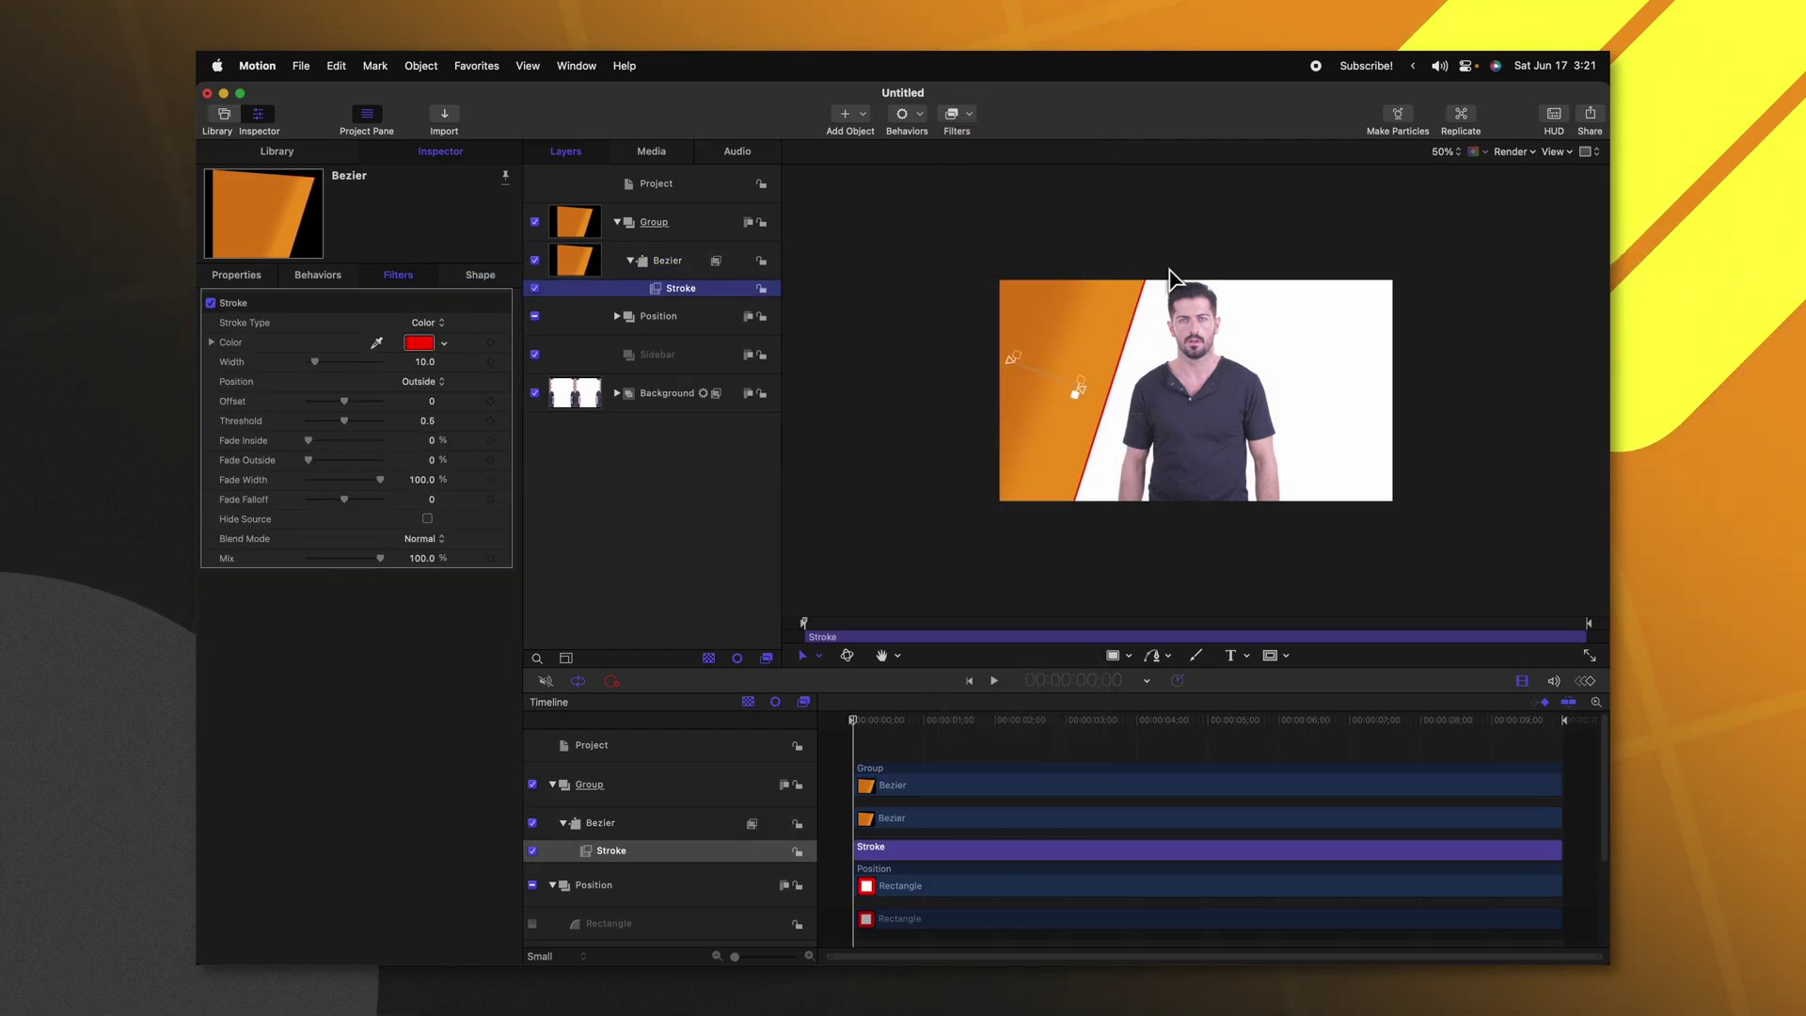
Step: Set the Stroke filter's width to 16 and its colour to the Orange swatch
left_click_drag(315, 361, 321, 361)
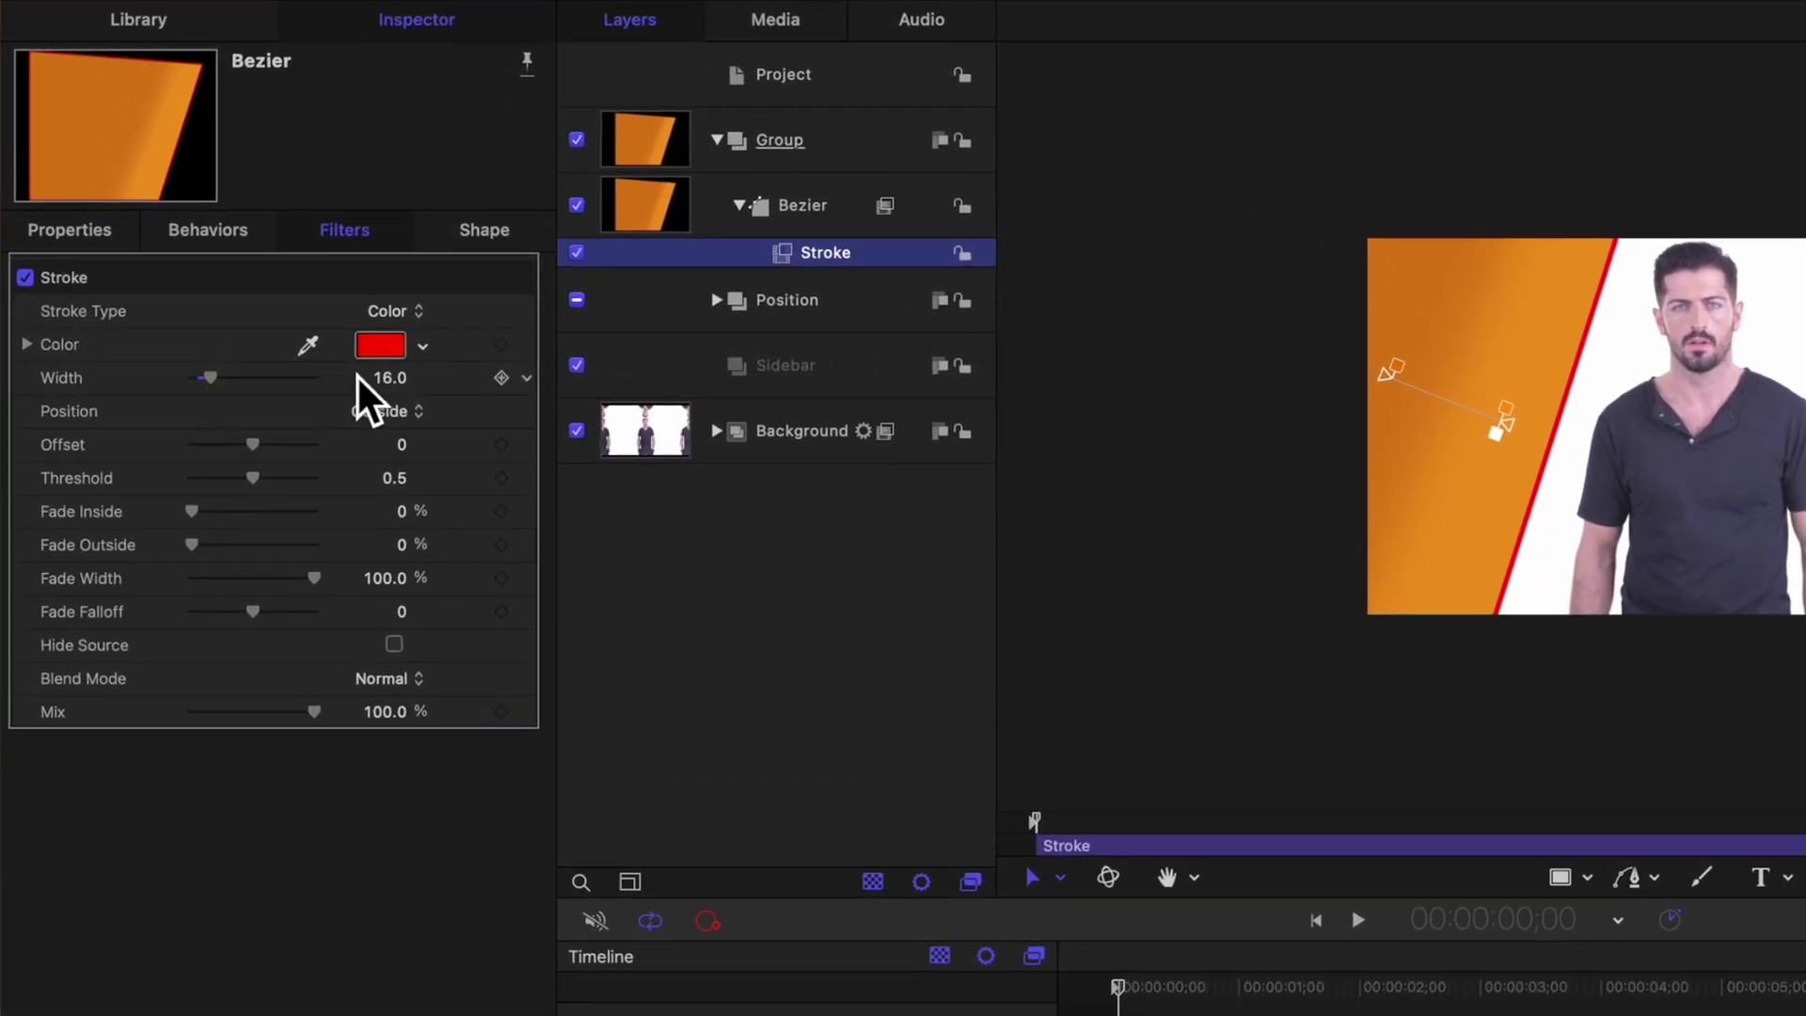
left_click(371, 352)
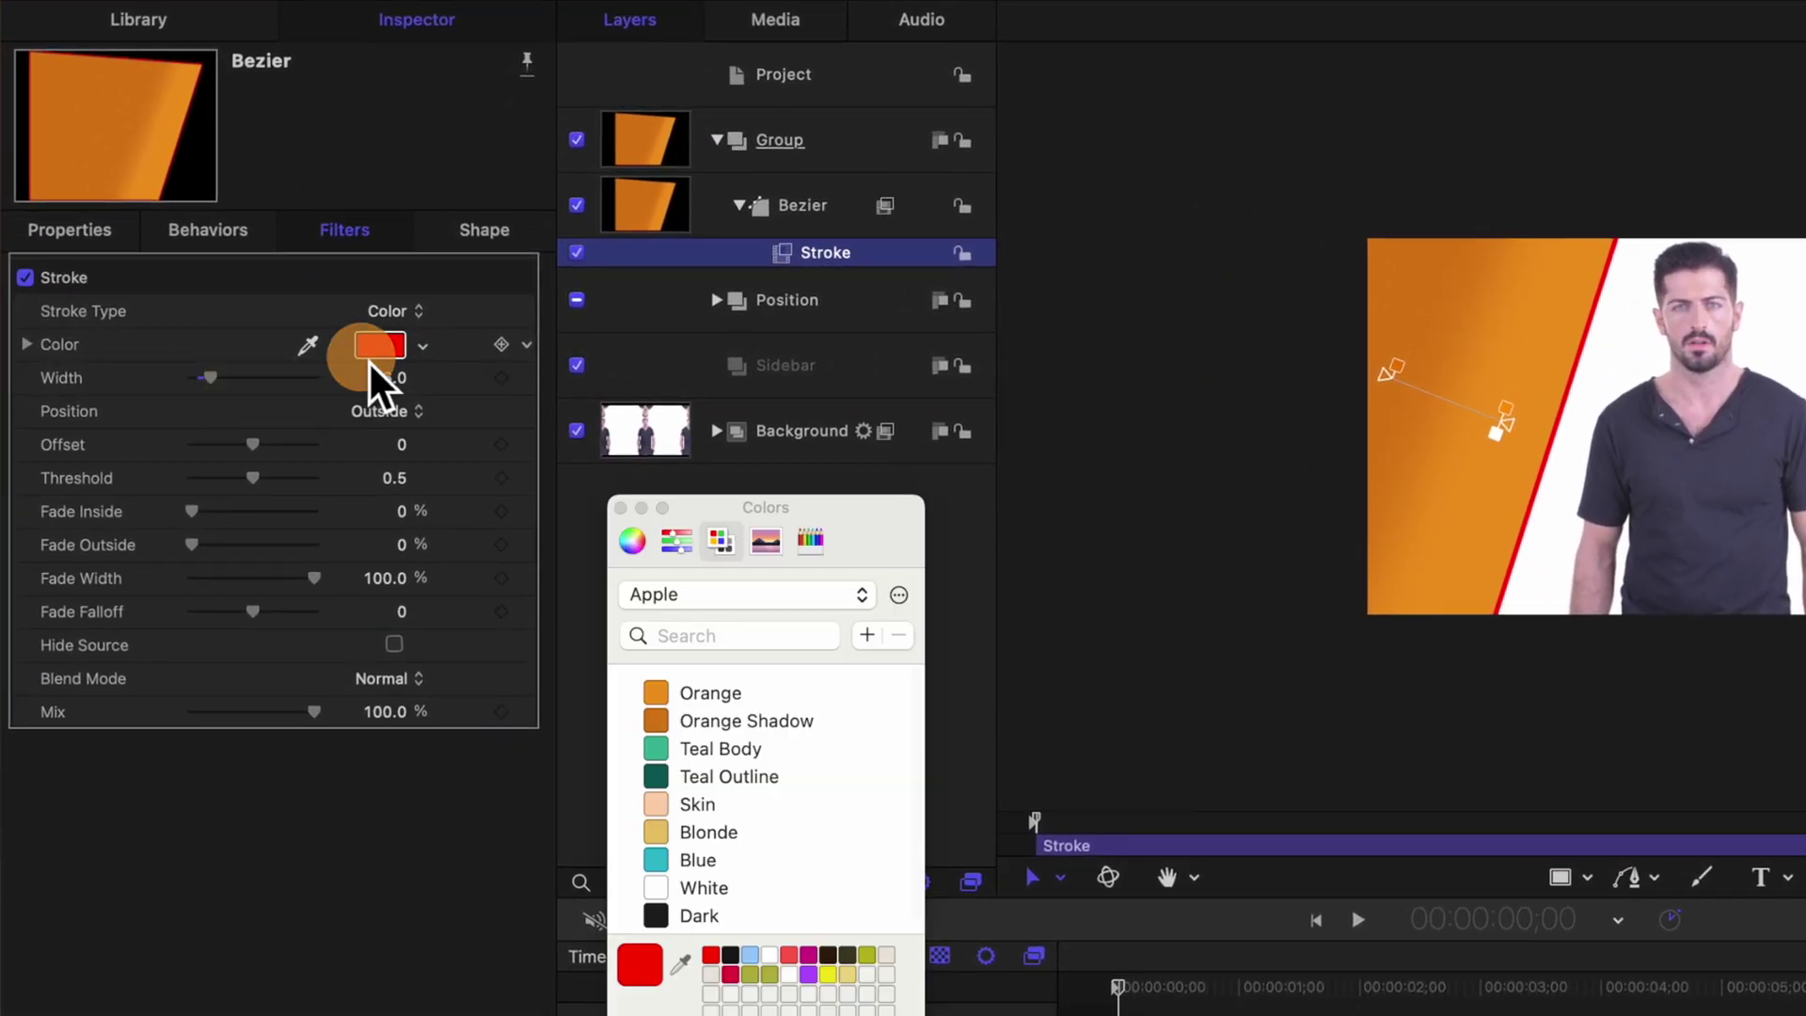
left_click(658, 688)
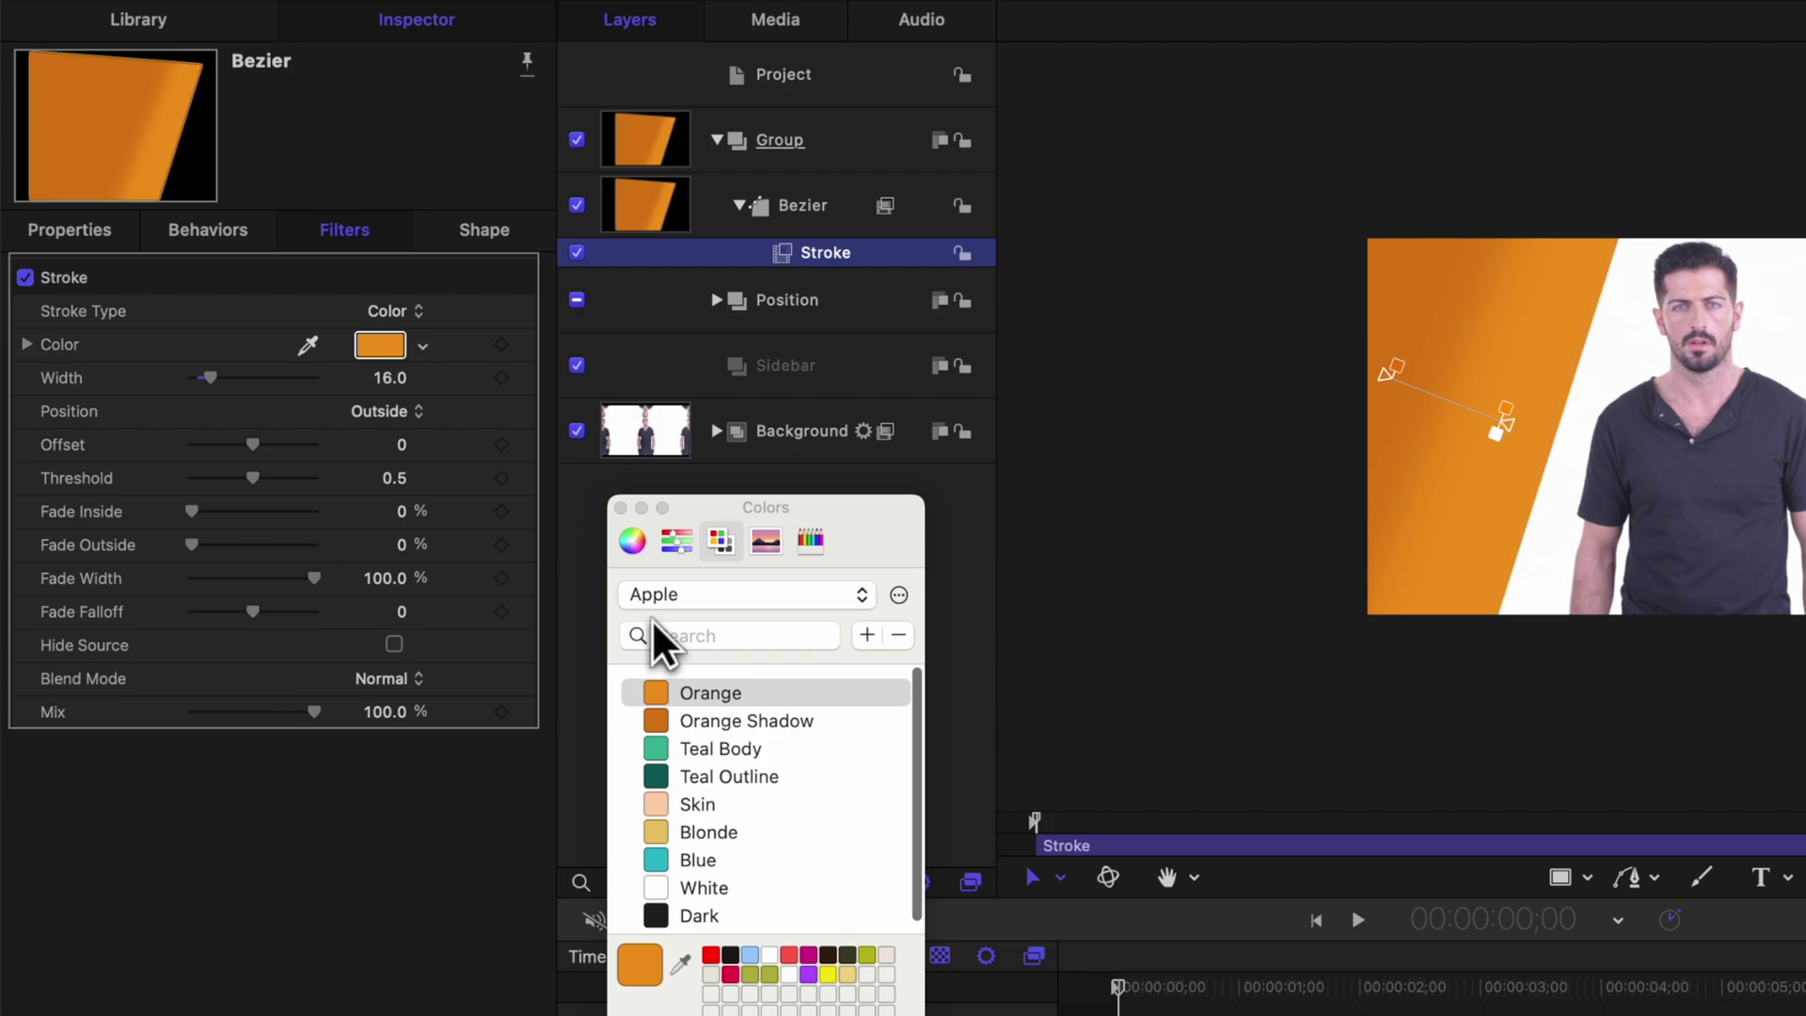
left_click(621, 509)
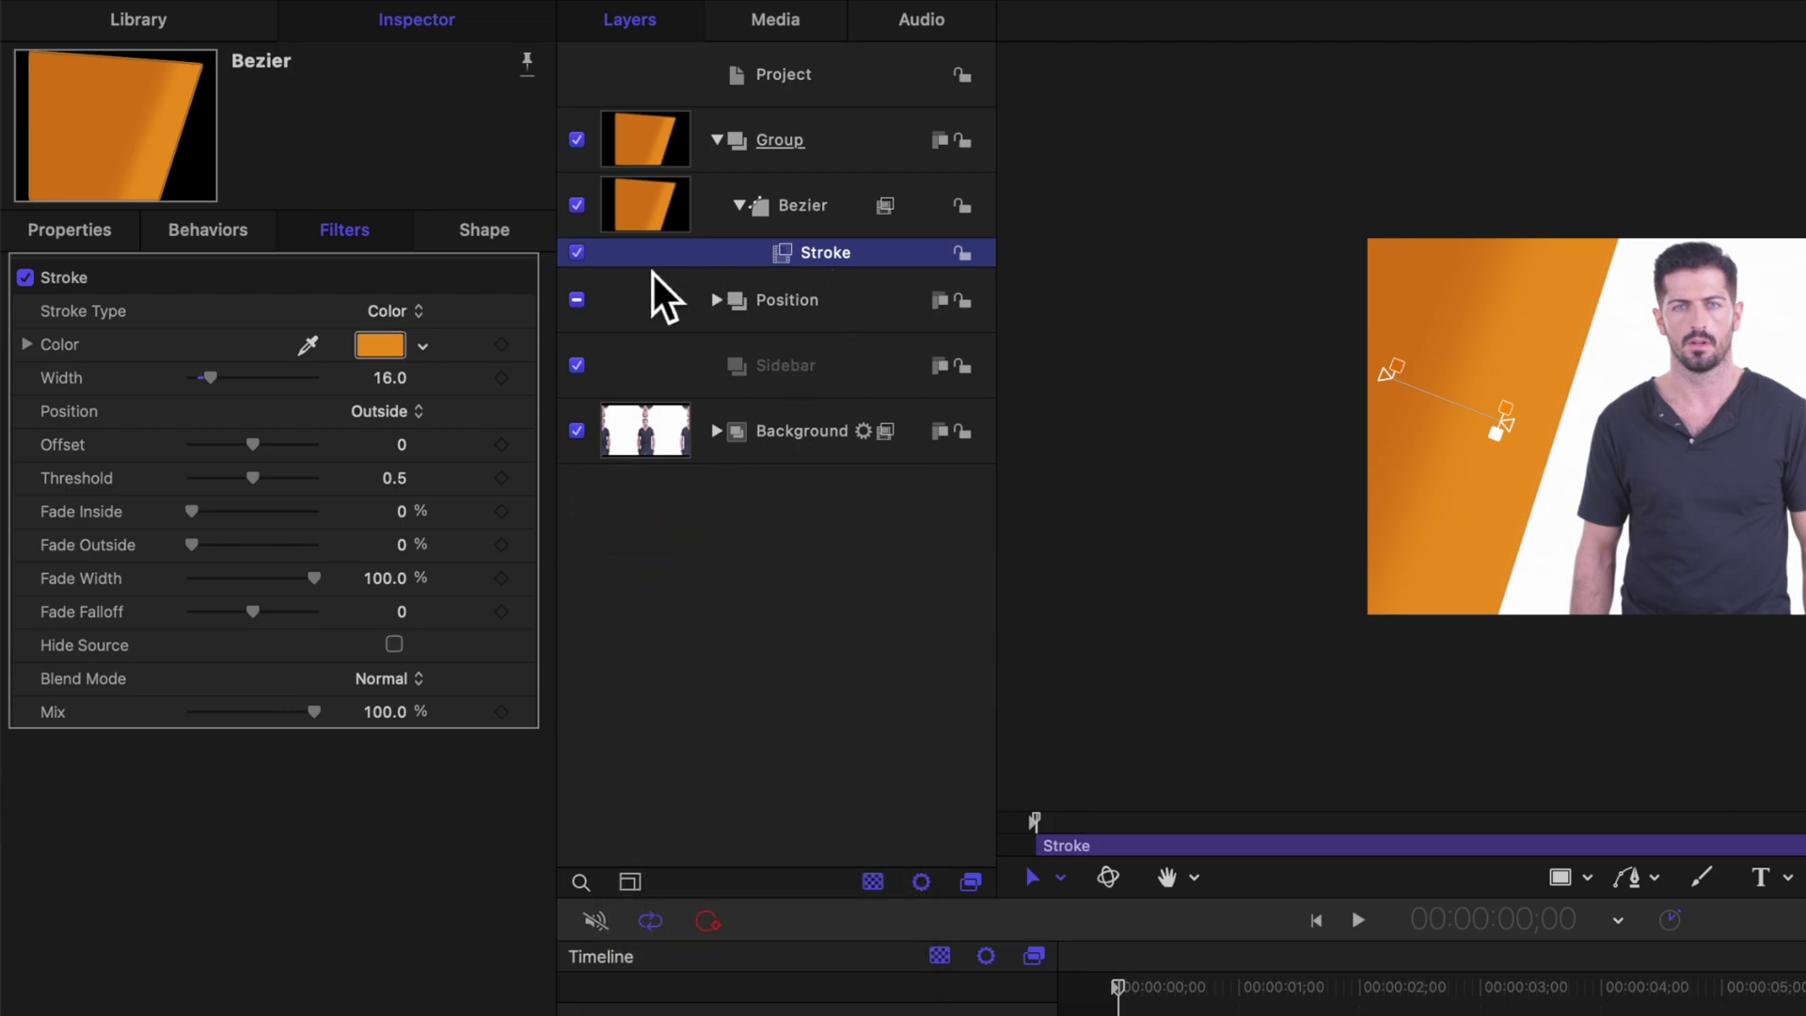
Step: Set the Stroke filter's offset to 12 and duplicate the filter to make a second outline
left_click(422, 303)
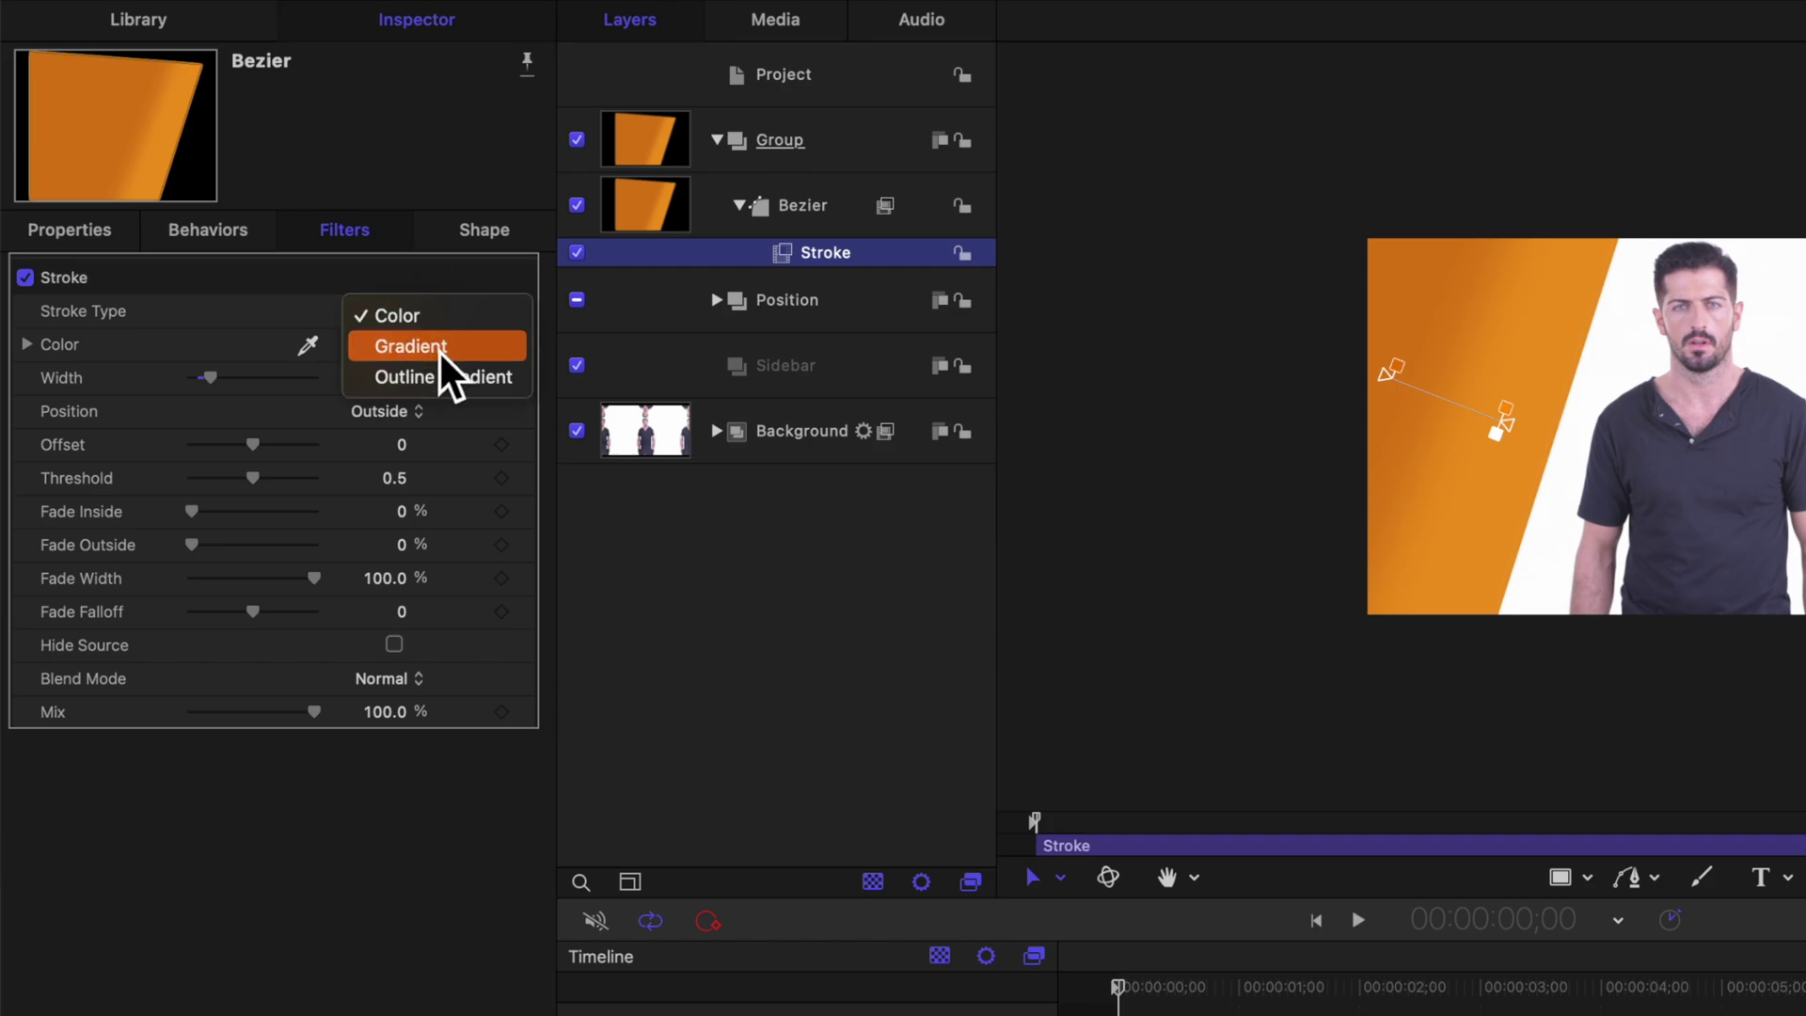
left_click(243, 338)
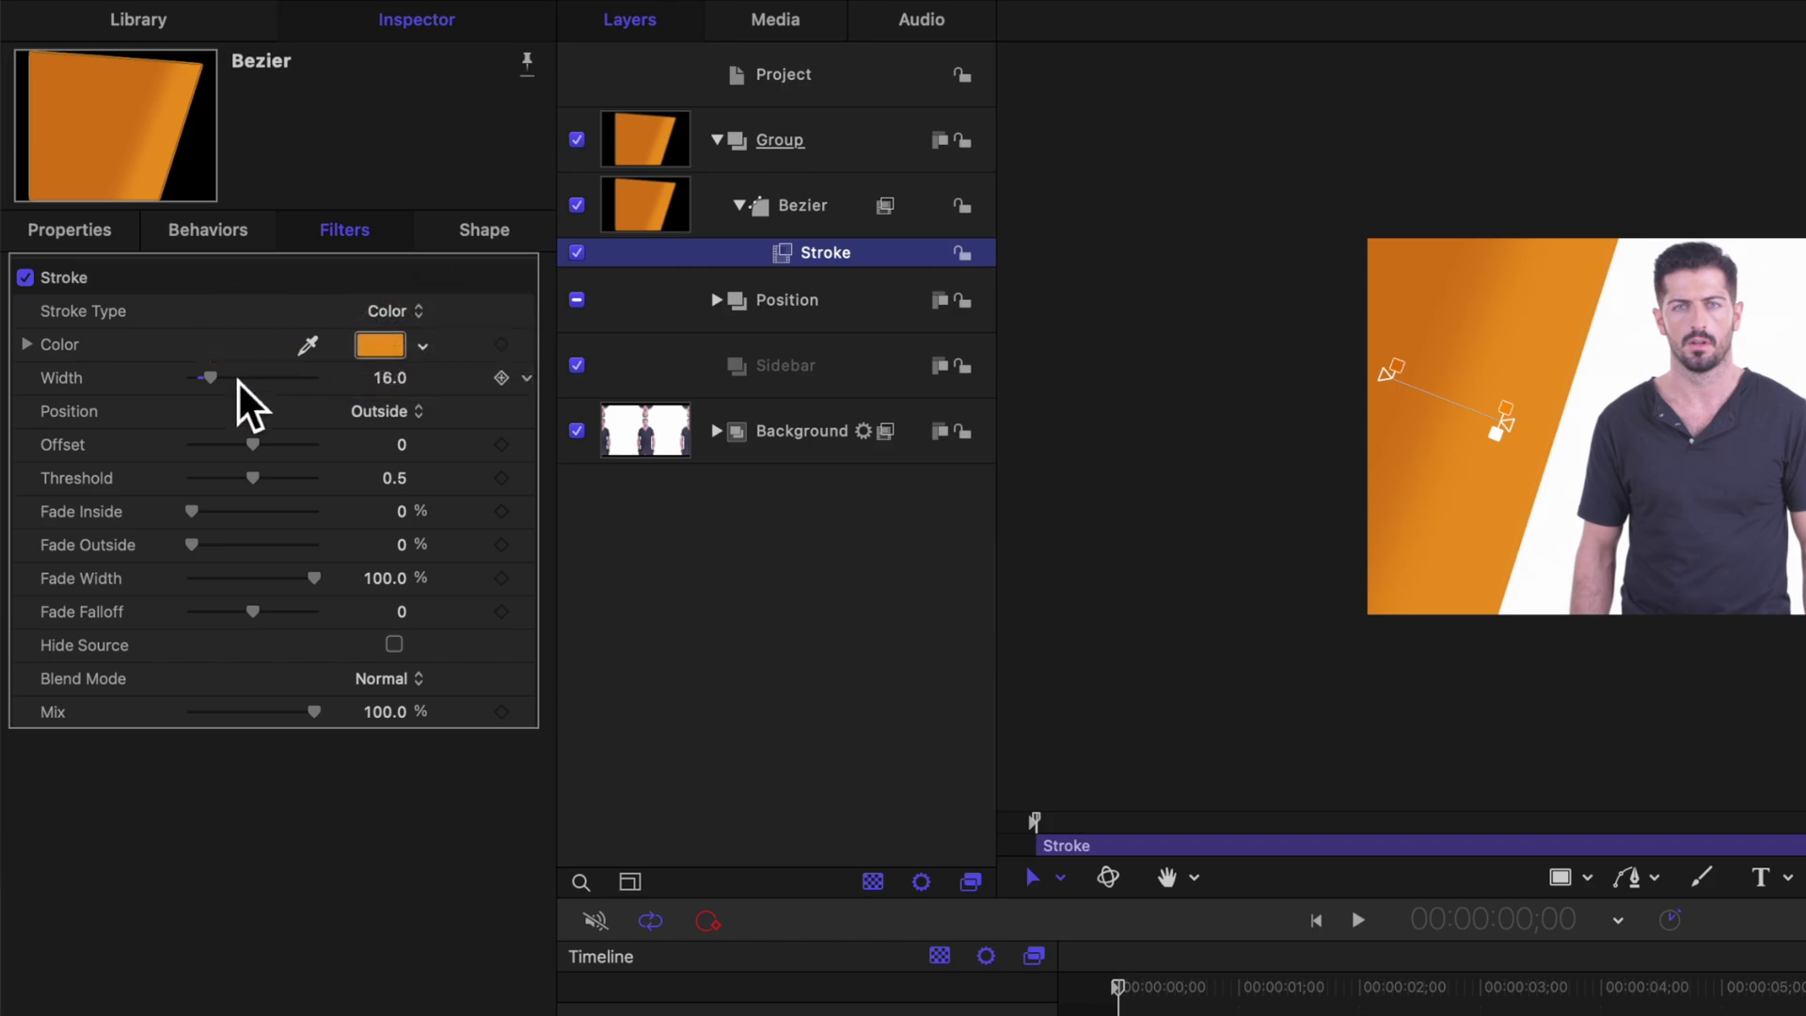
left_click_drag(262, 450, 268, 449)
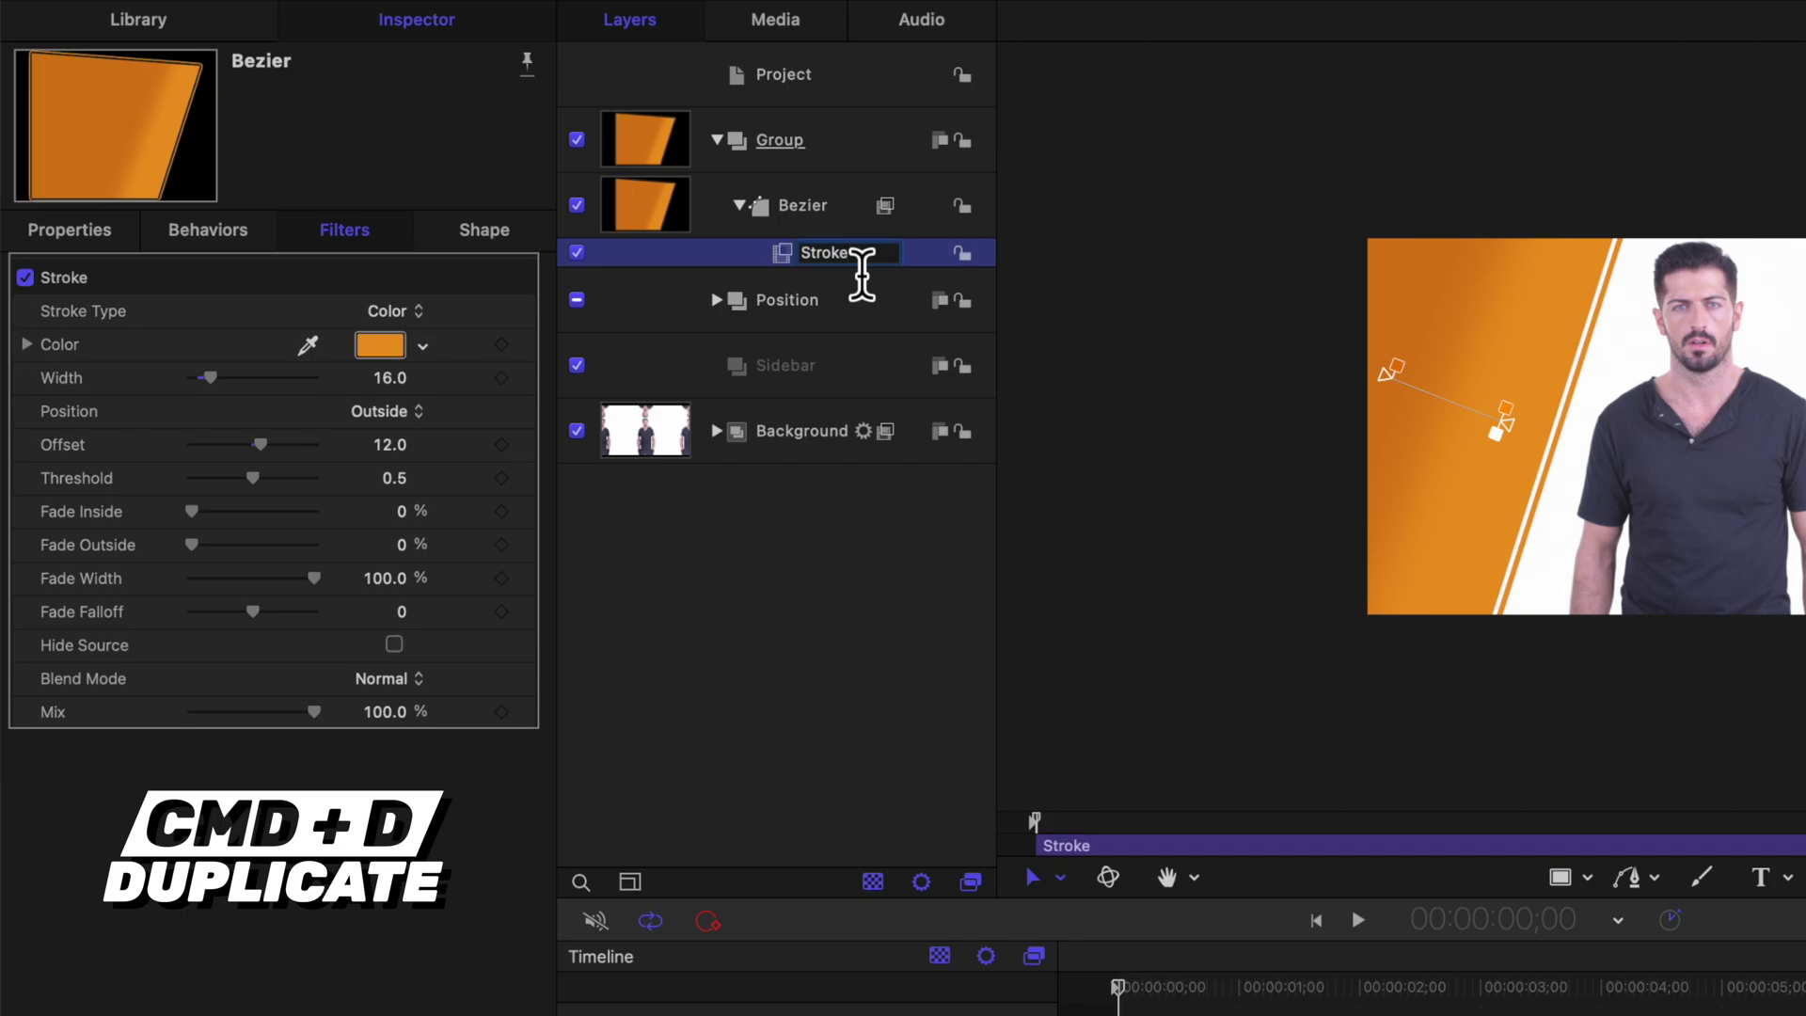
key("super+d")
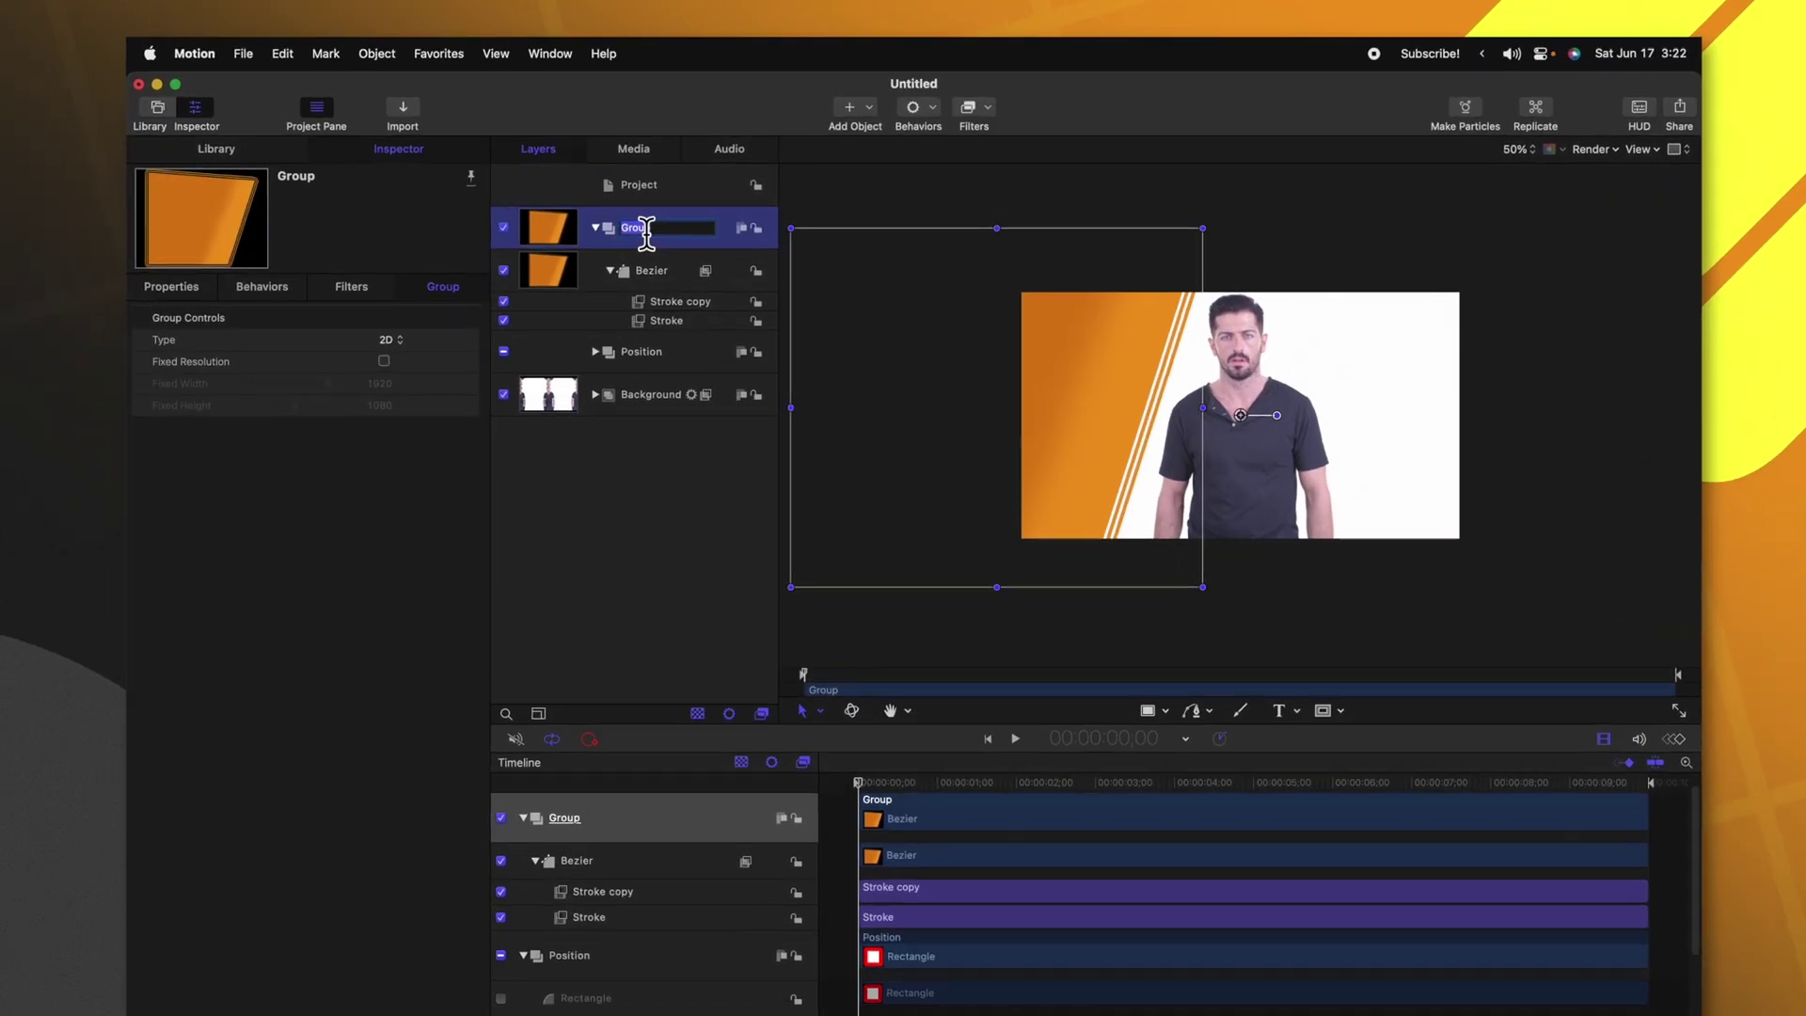
Step: Rename the Bezier shape's group Sidebar and move it, collapsed, between the Position and Background groups
type("Sidebar")
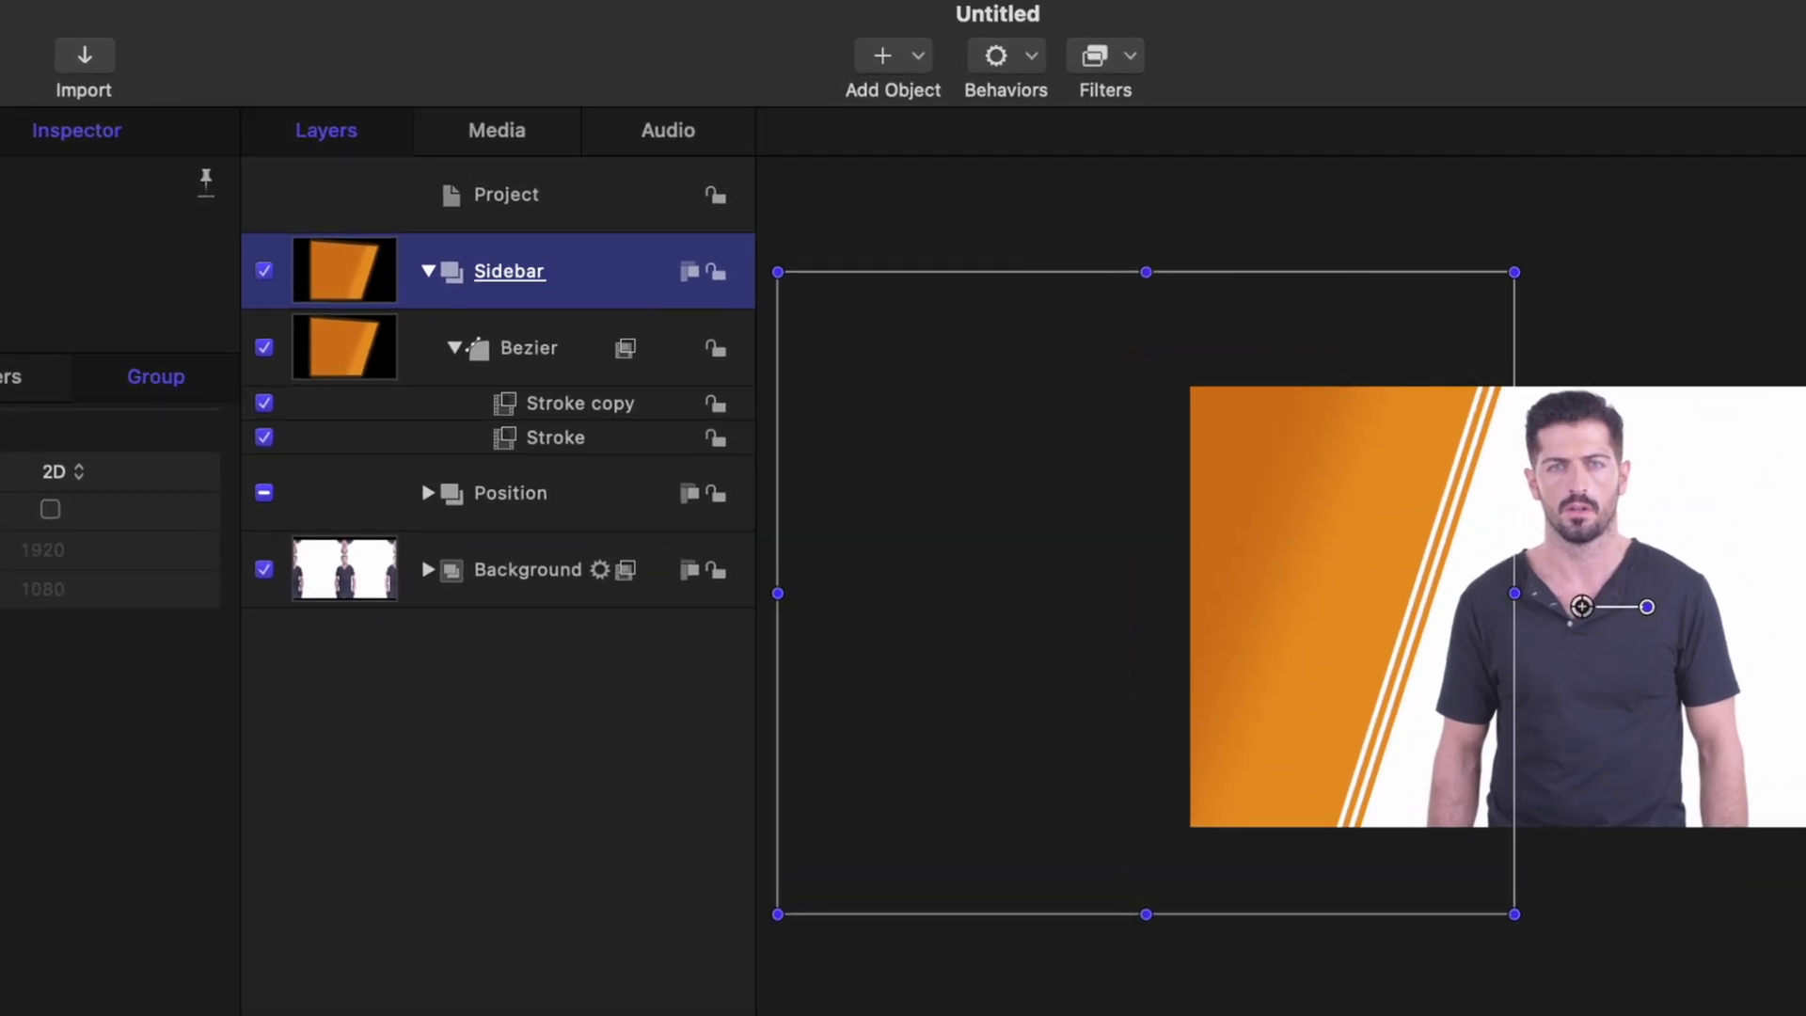
left_click(431, 273)
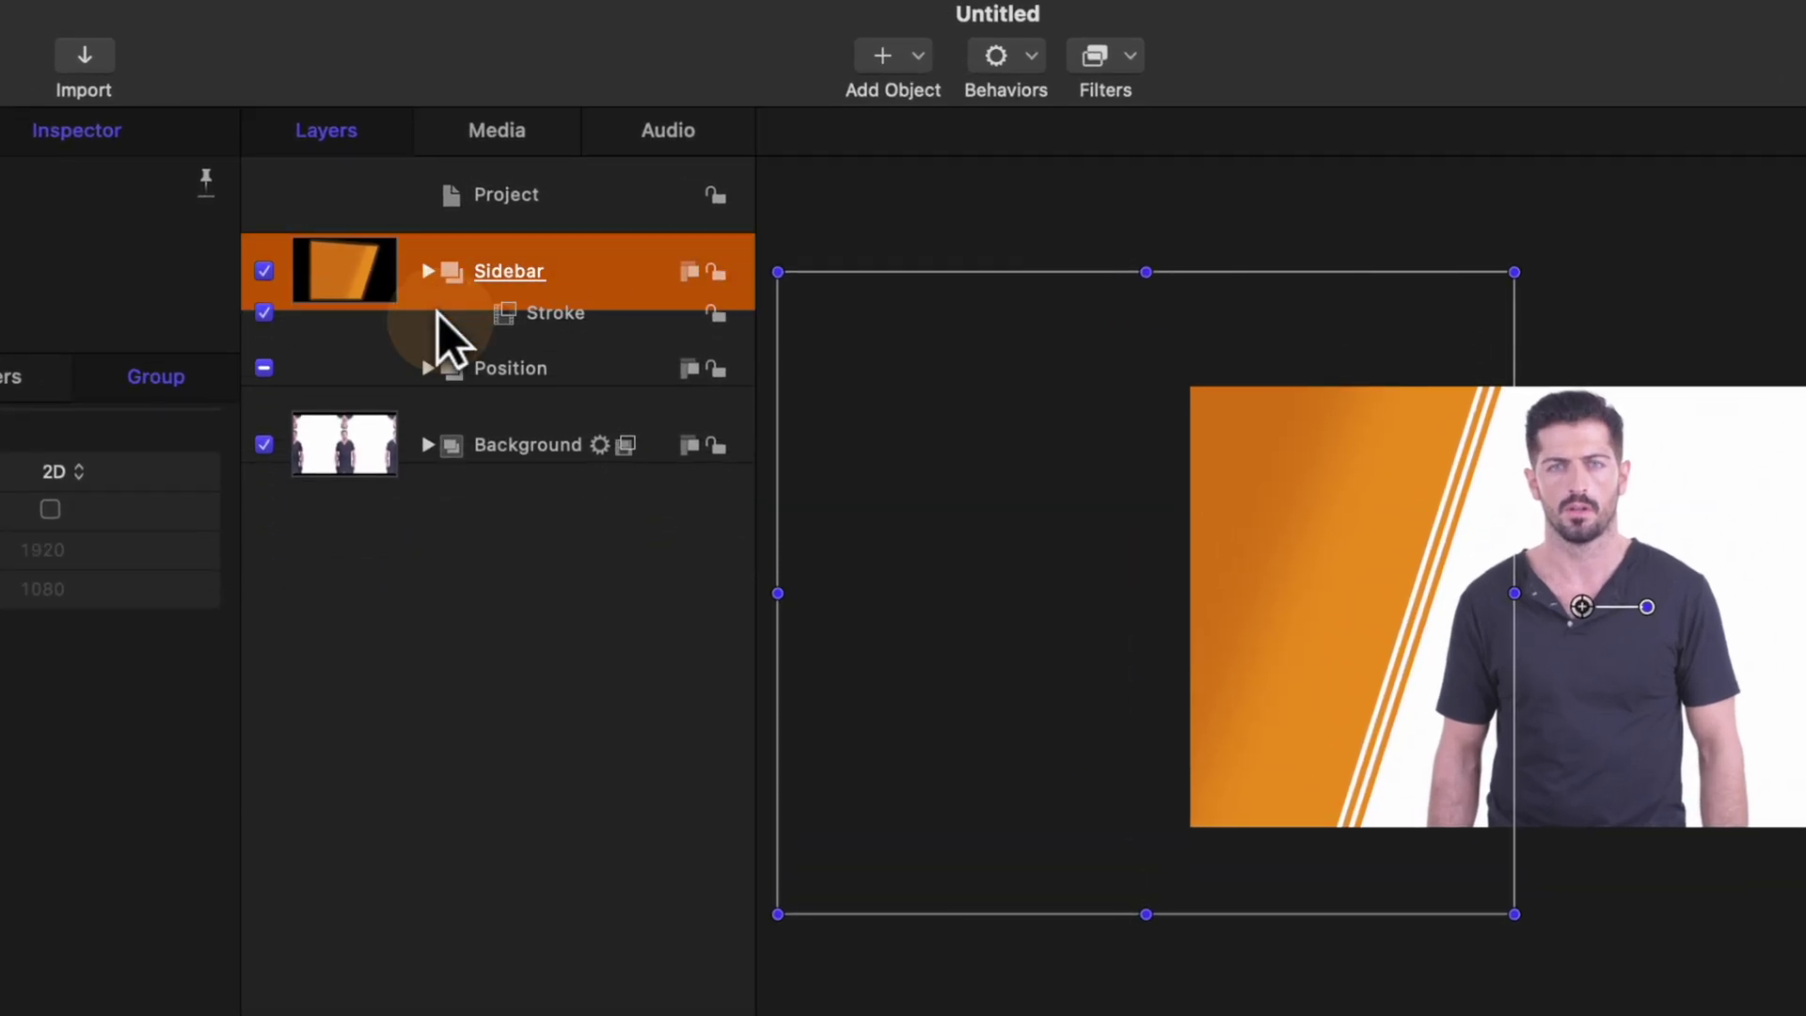
key("super+bracketleft")
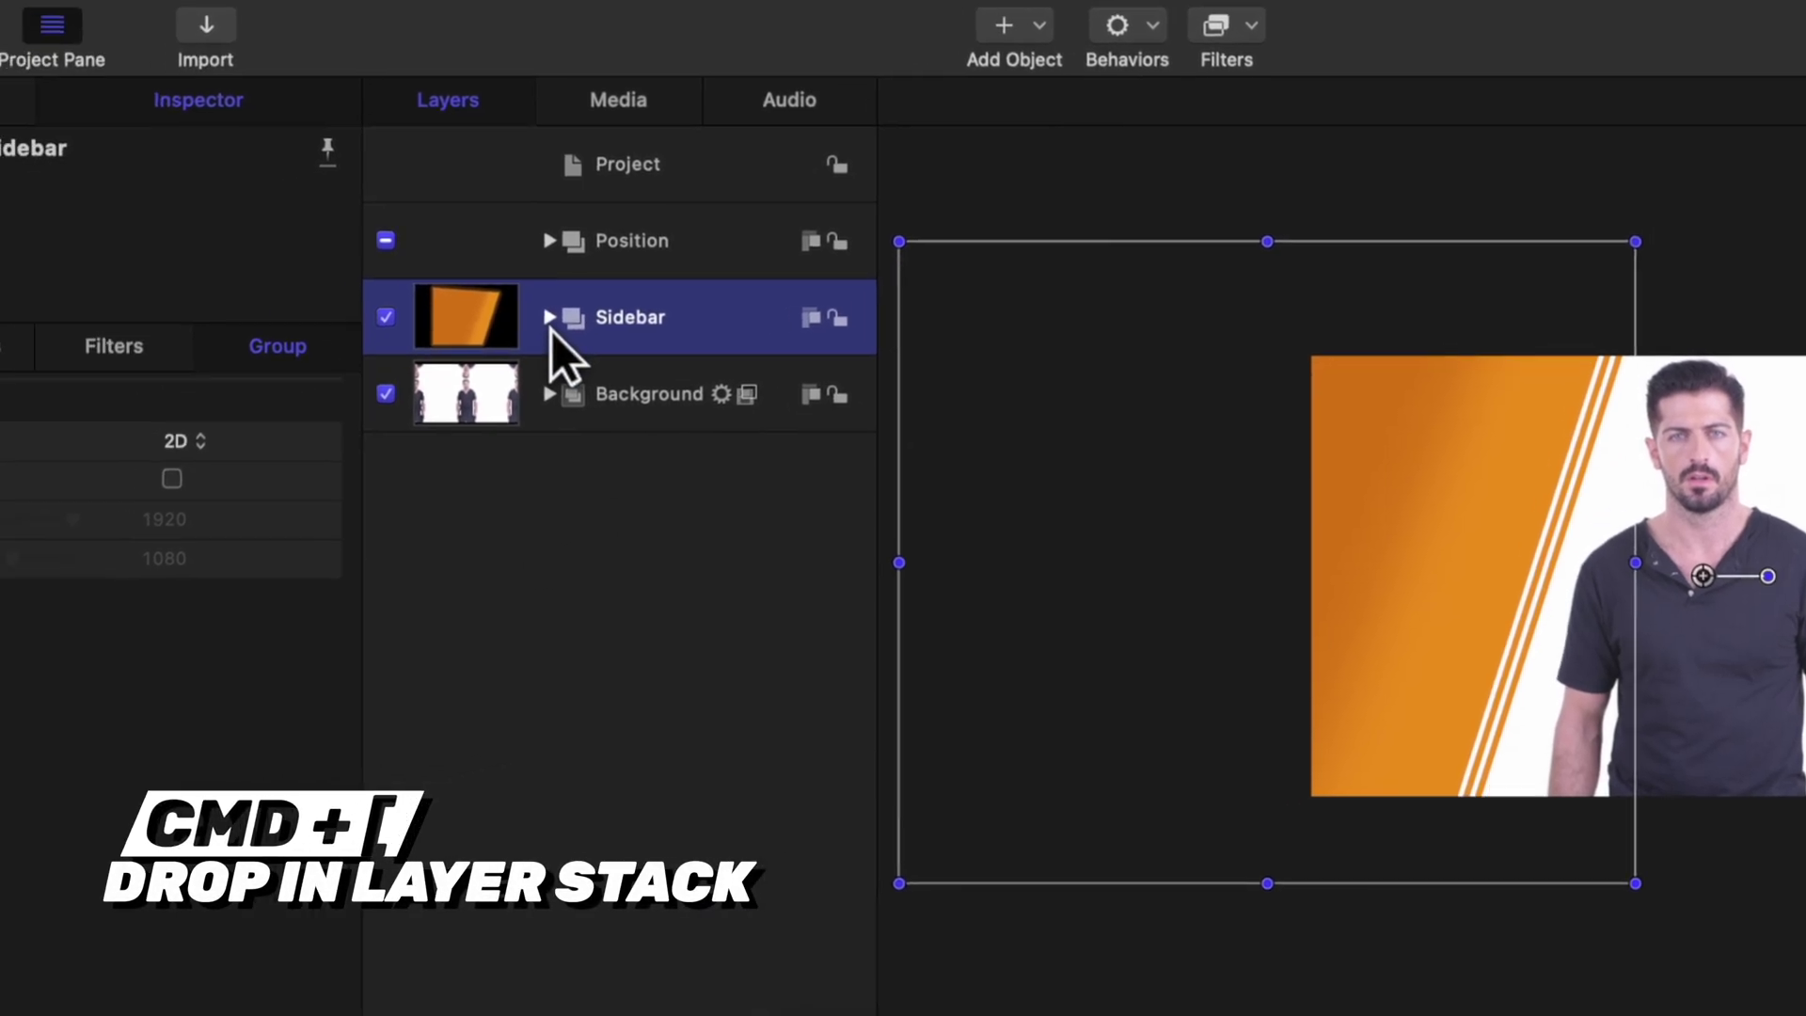
Step: Add a Link parameter behavior to the Sidebar group's Position, using the Rectangle in the Position group as the source object
left_click(139, 273)
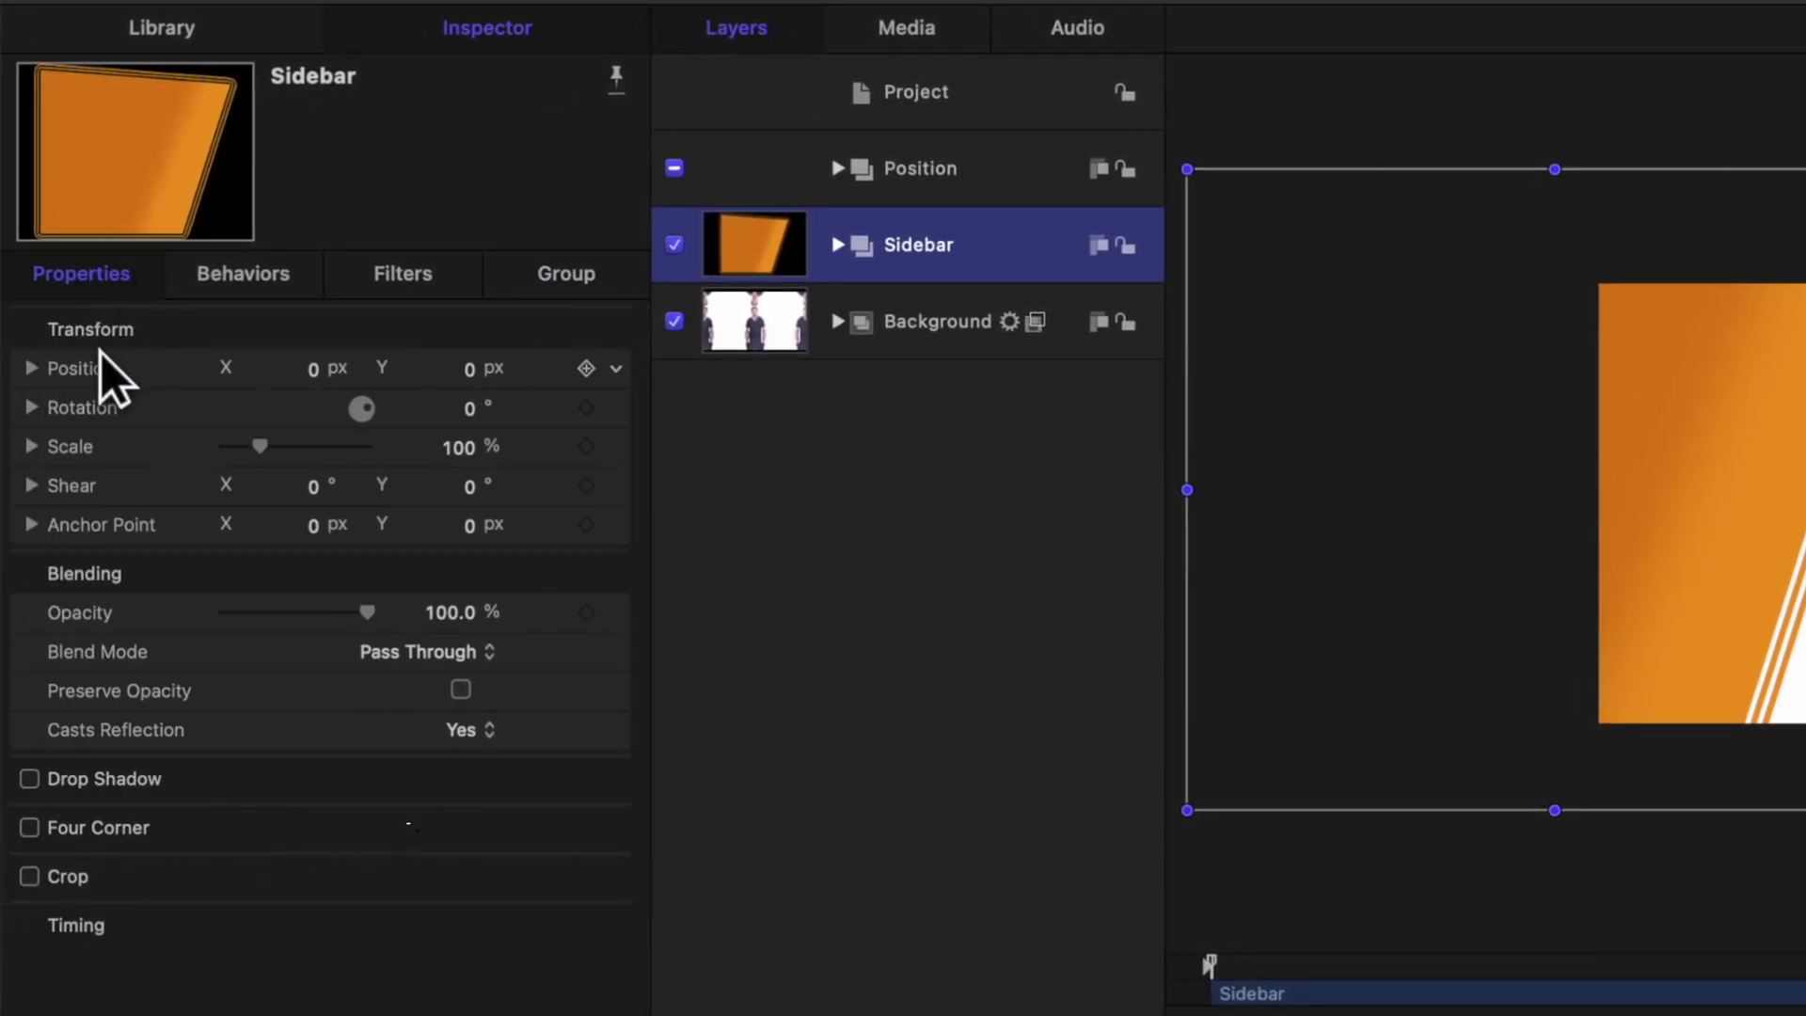
left_click(616, 371)
mouse_move(690, 721)
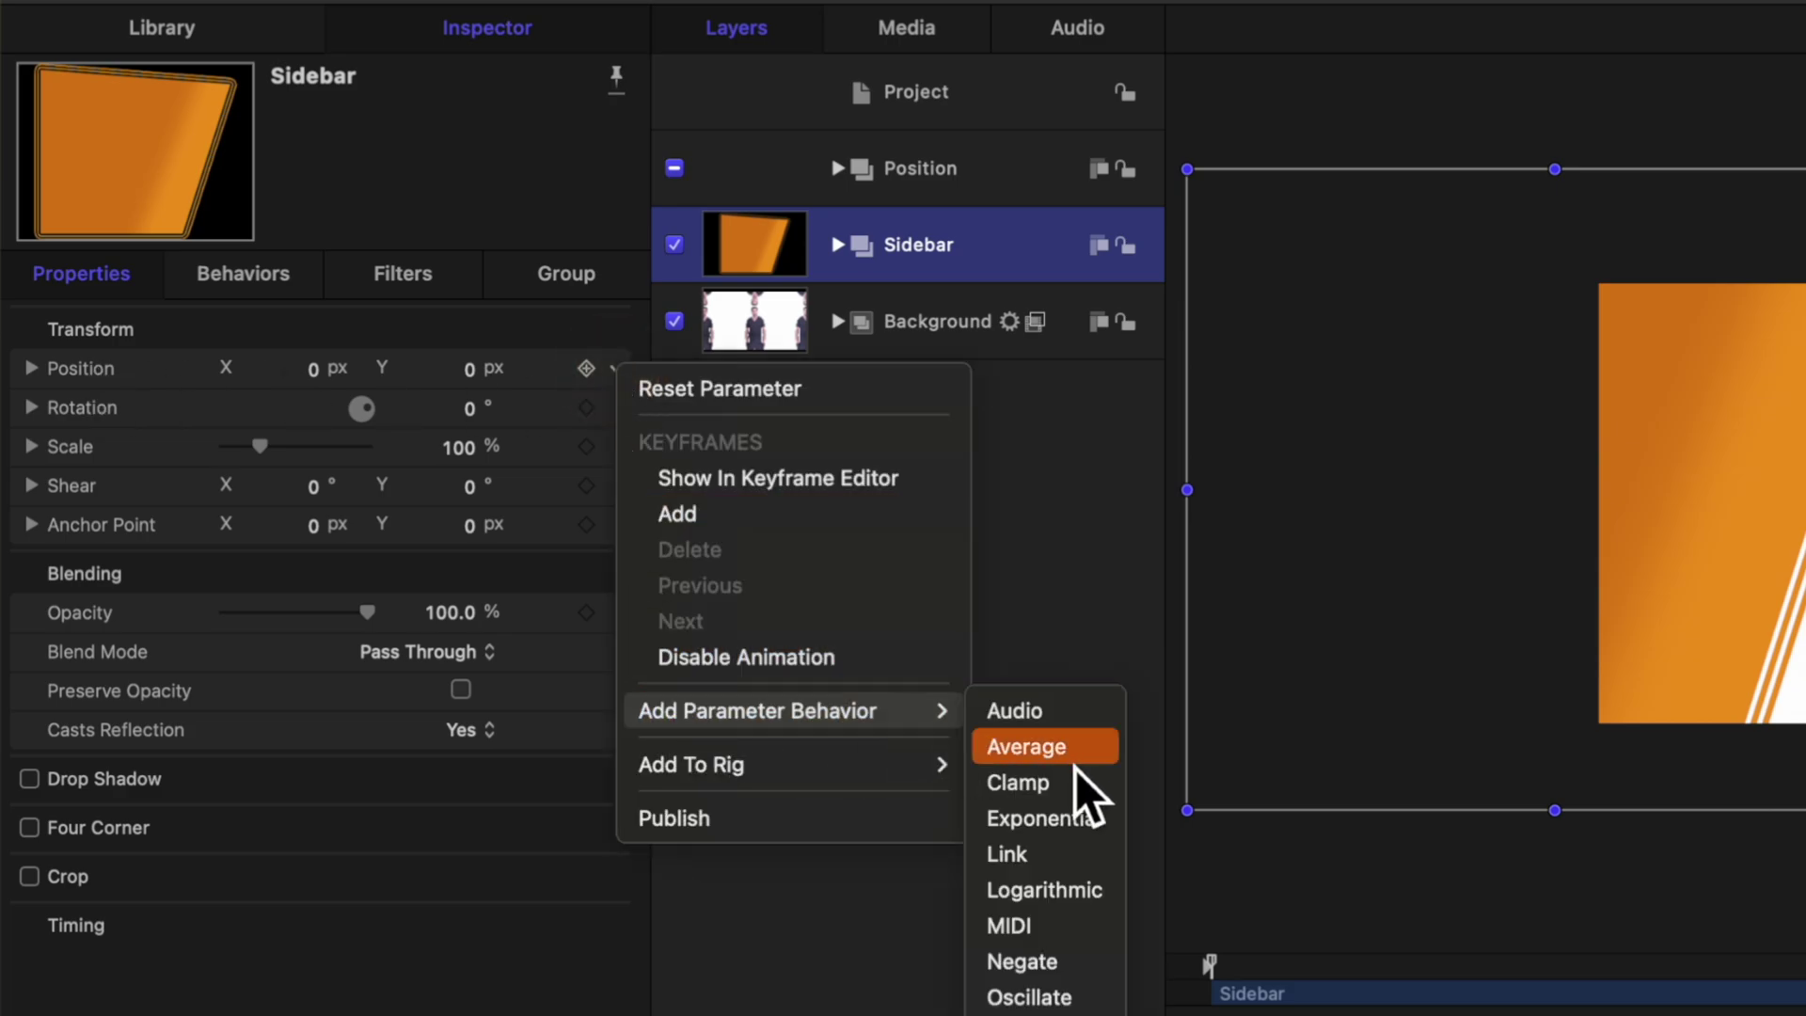
left_click(1060, 853)
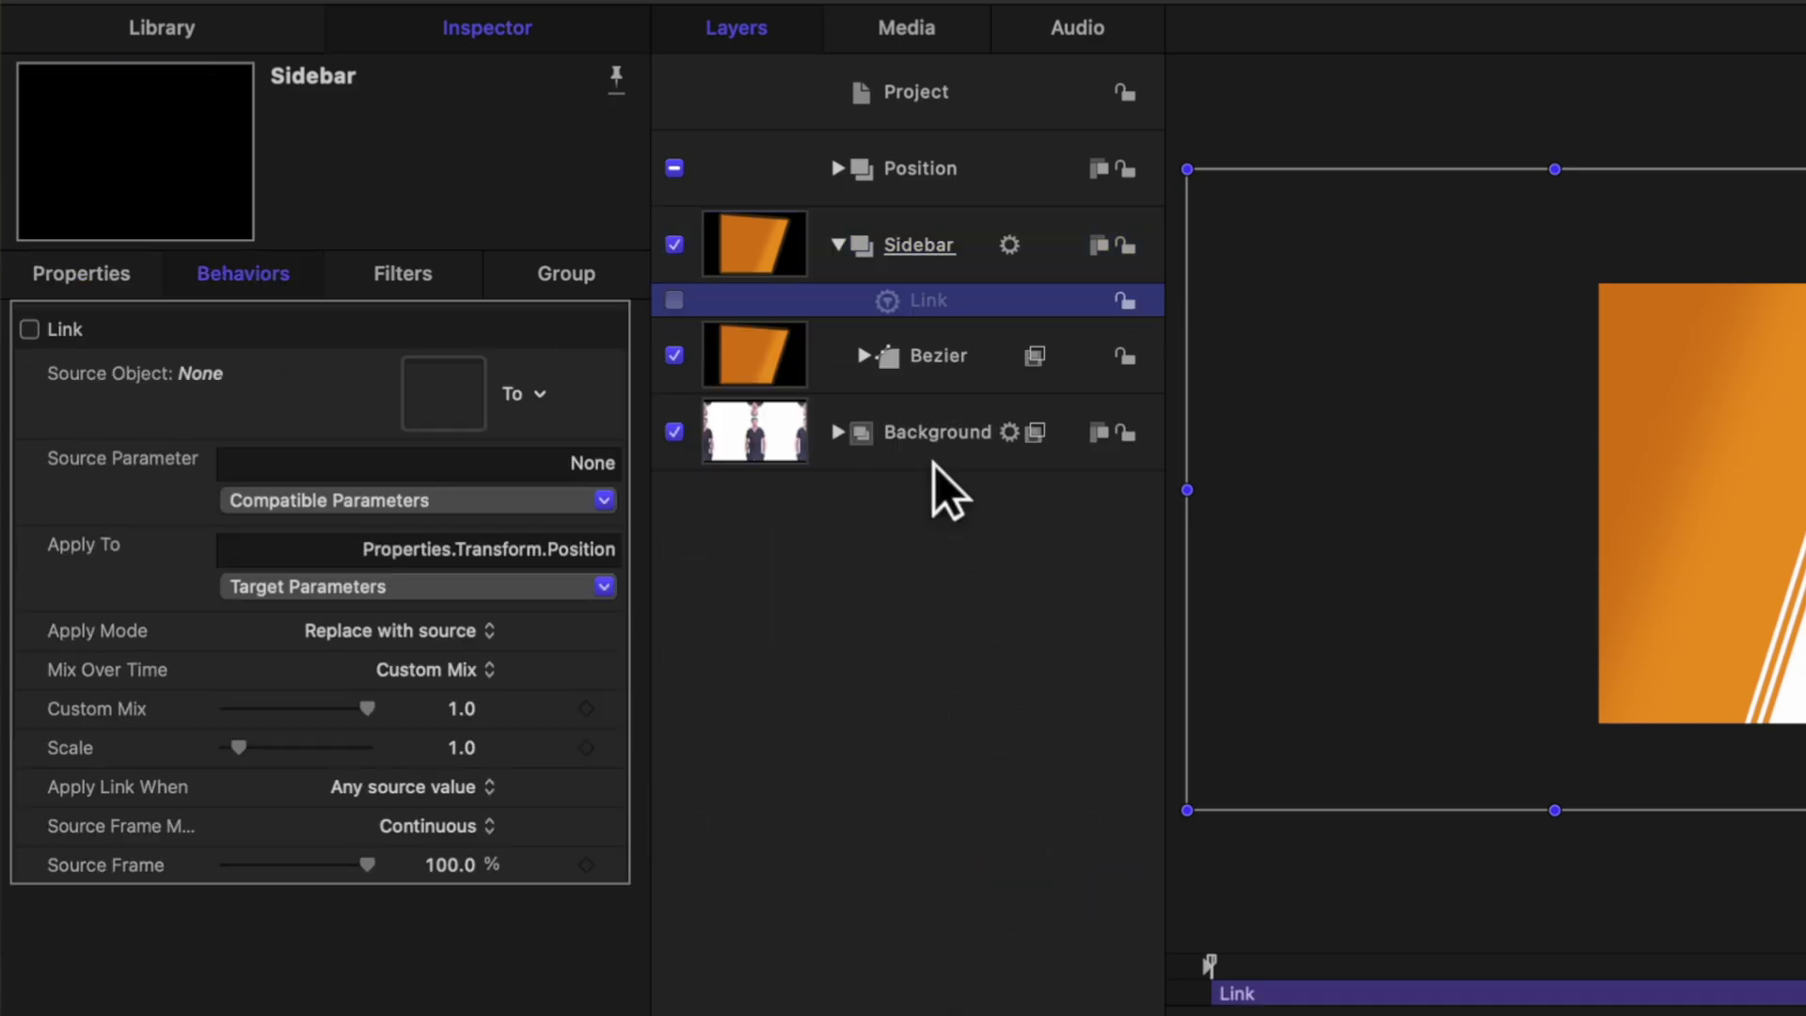
left_click(837, 169)
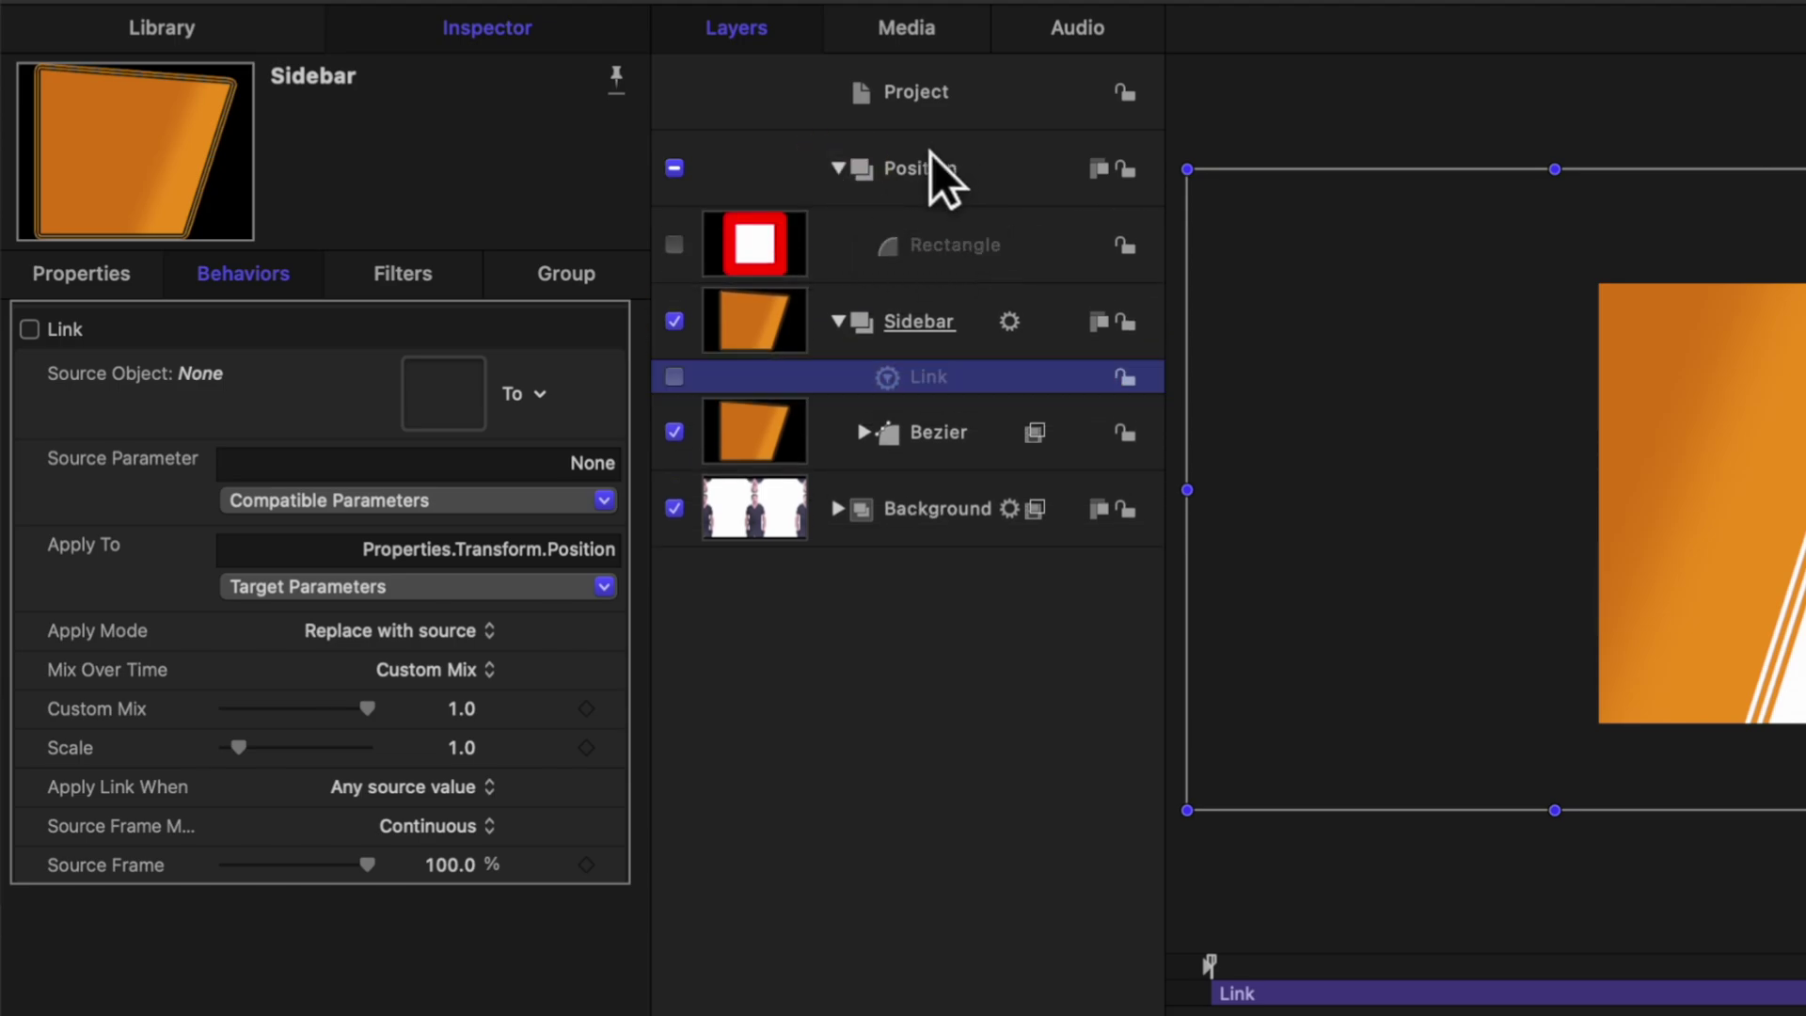
left_click_drag(946, 250, 459, 399)
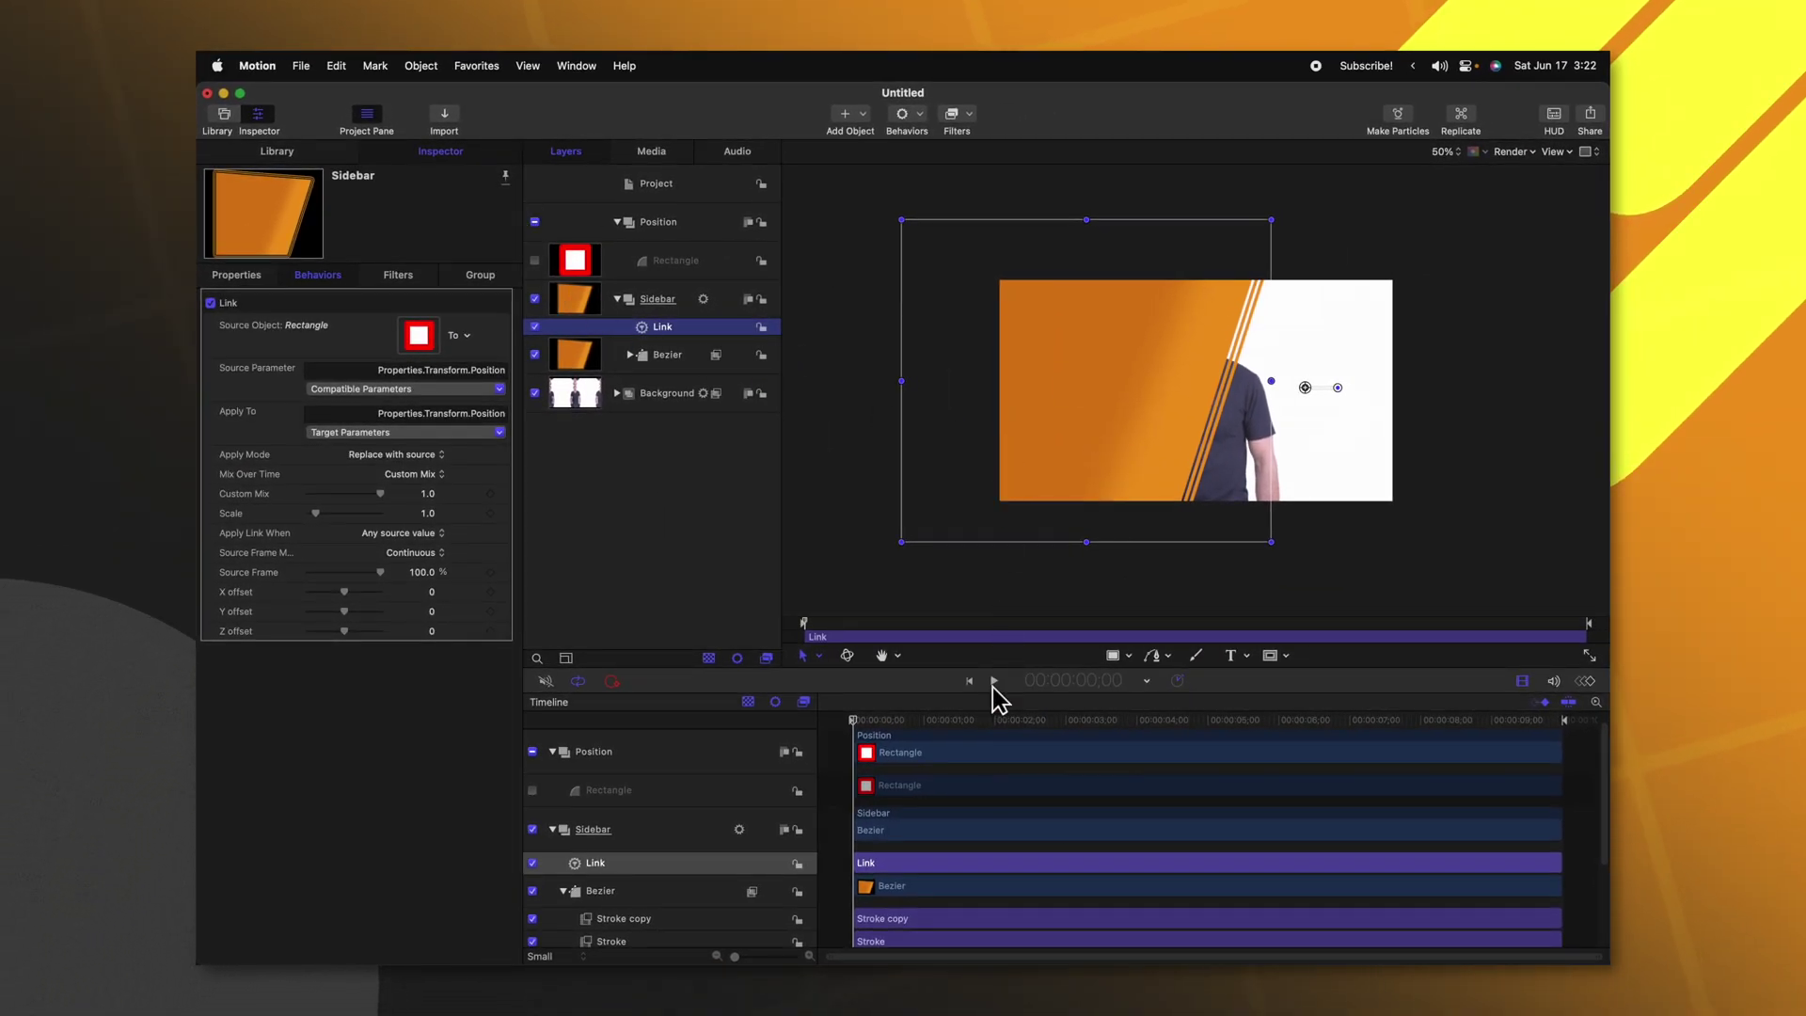
Step: Set the link's Mix Over Time to Ease In/Out and scrub the start of the timeline to check the motion
left_click_drag(941, 719, 979, 726)
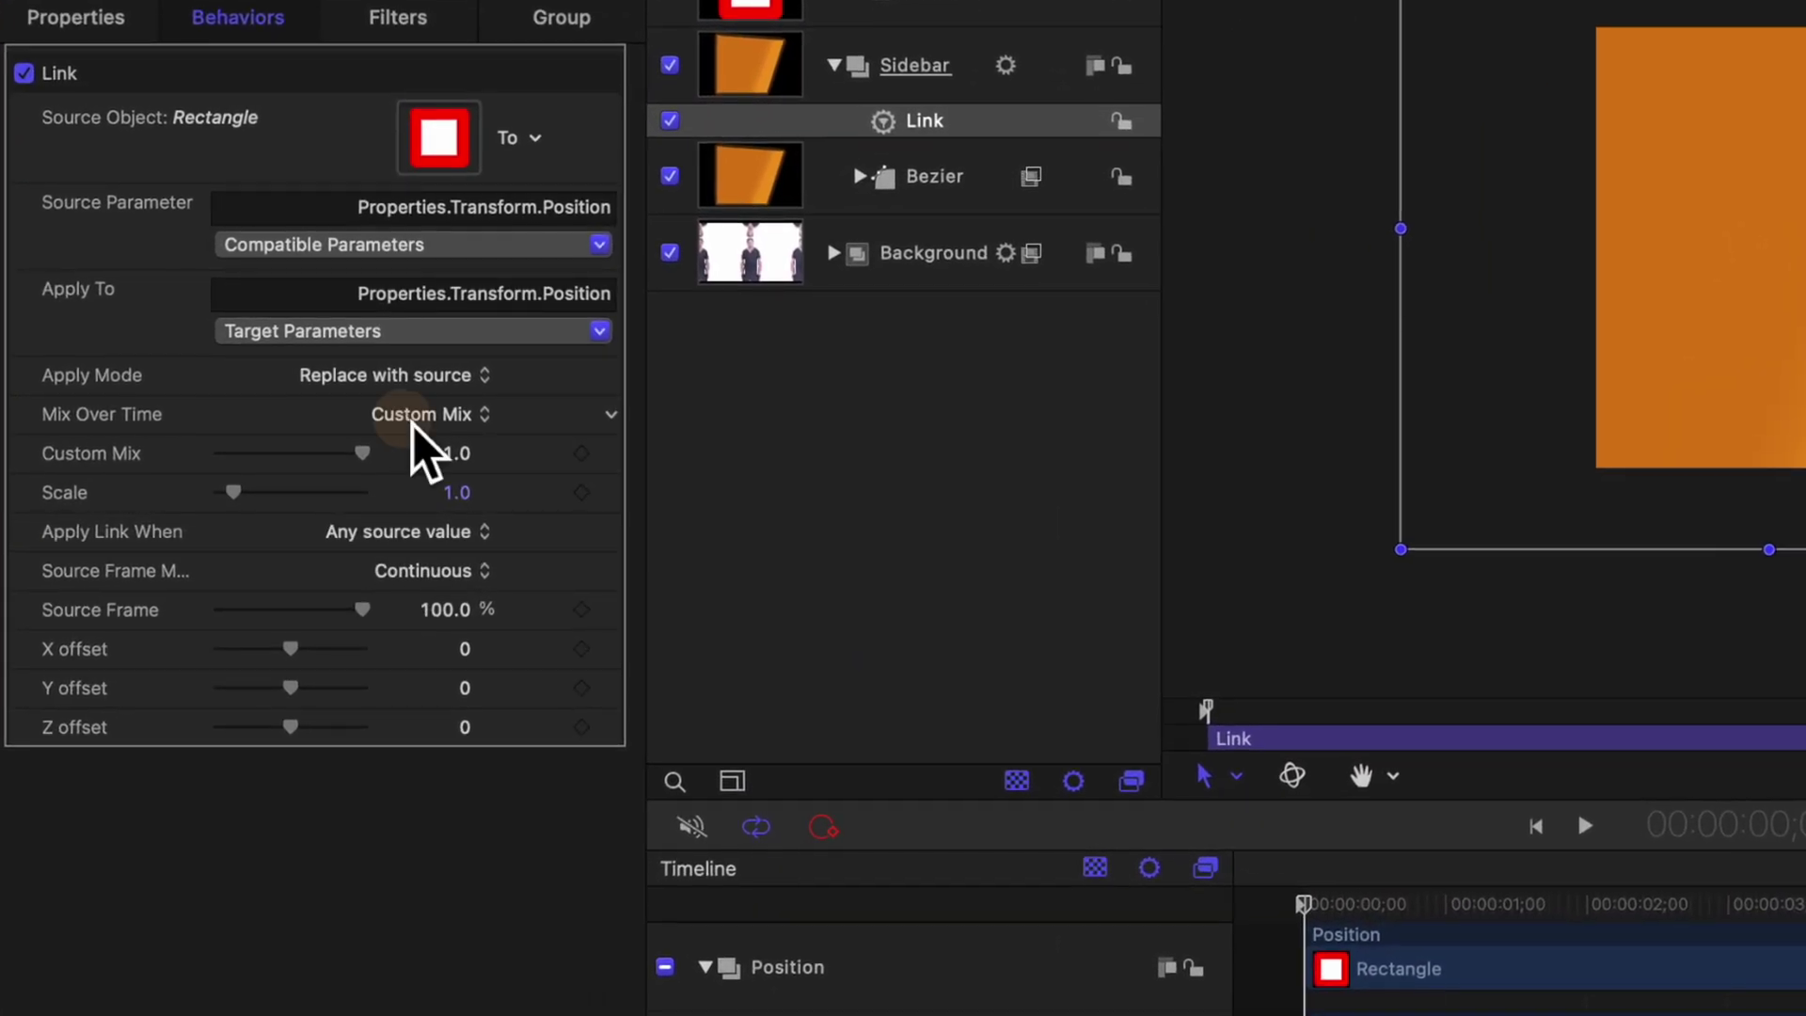
left_click(415, 436)
left_click(428, 285)
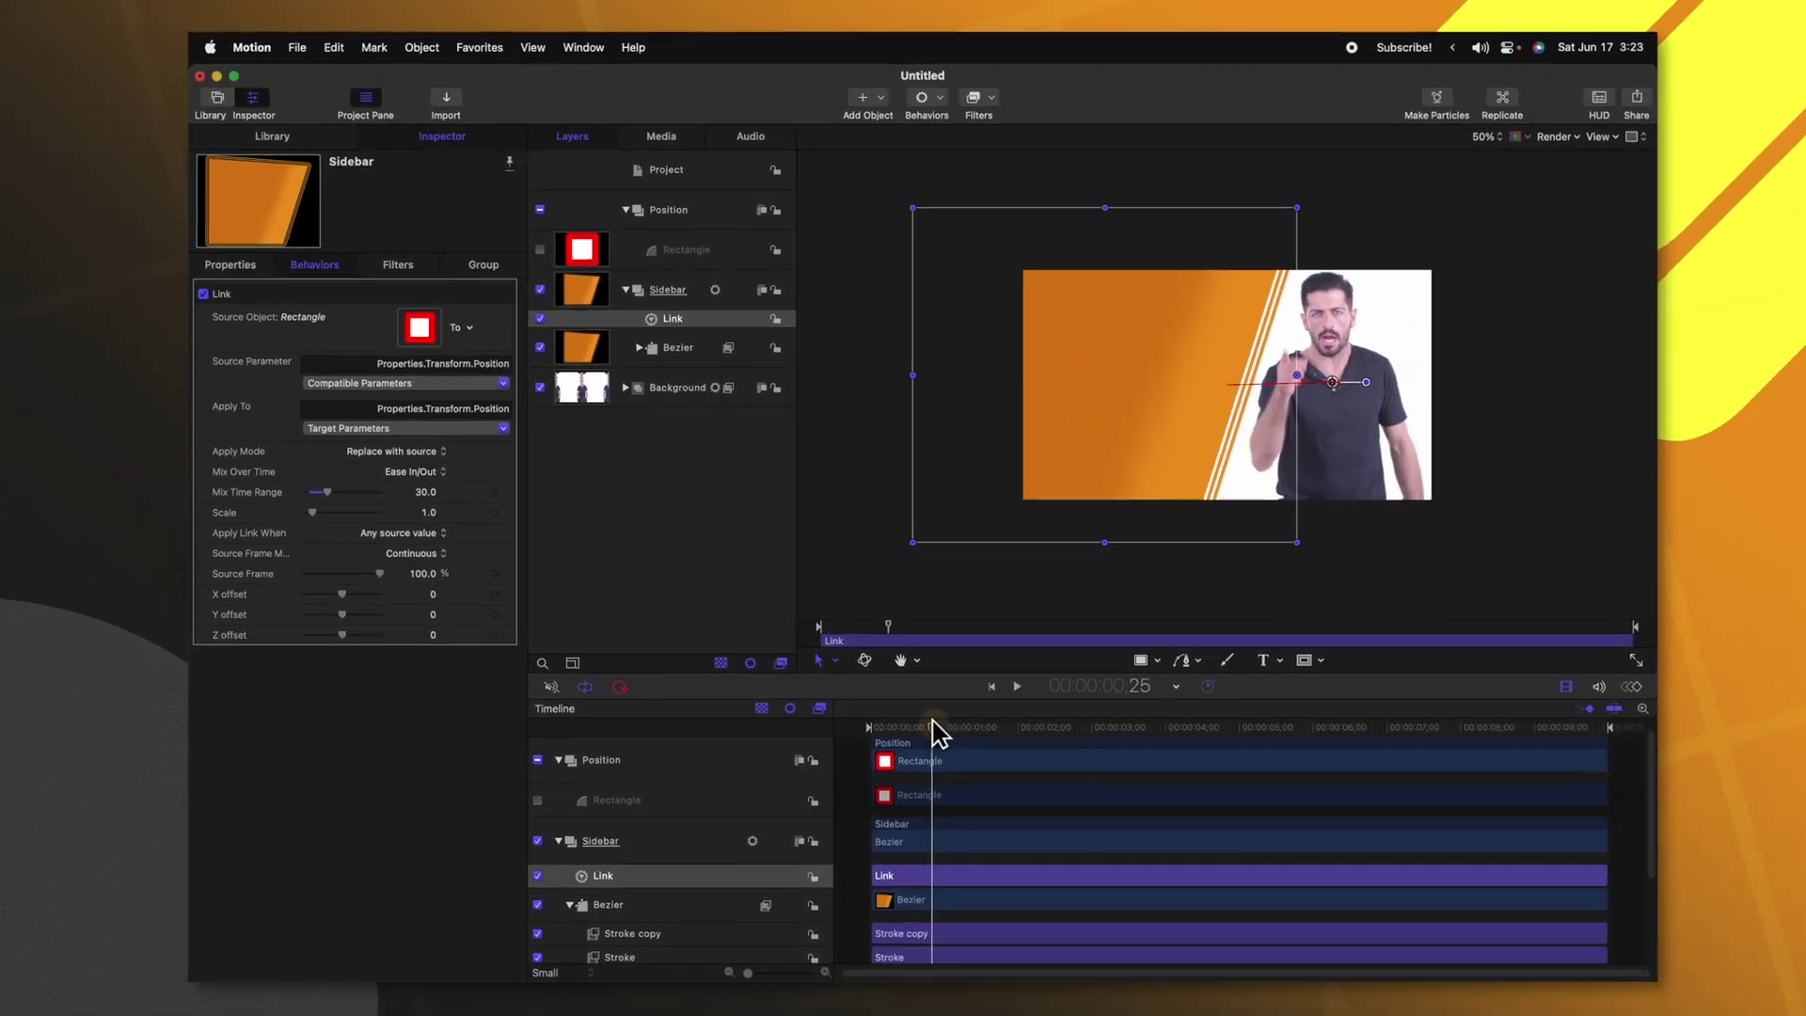
left_click_drag(1455, 926, 1524, 897)
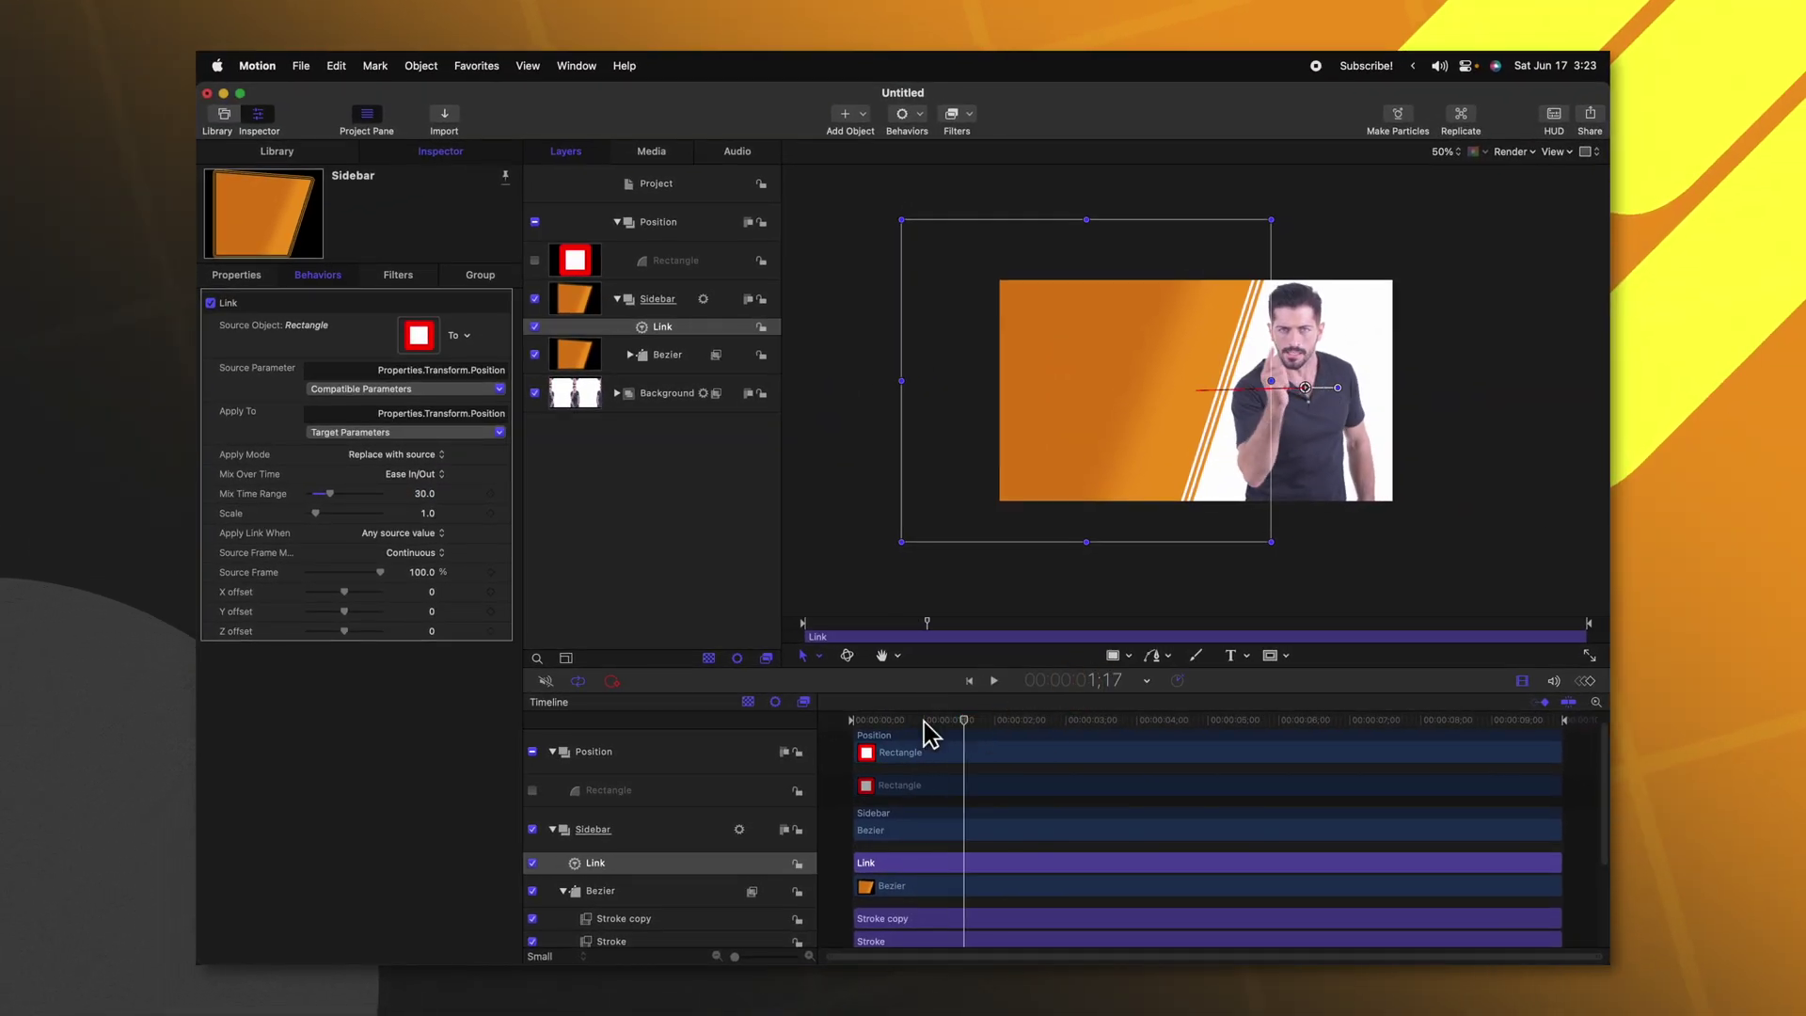
left_click_drag(922, 721, 828, 733)
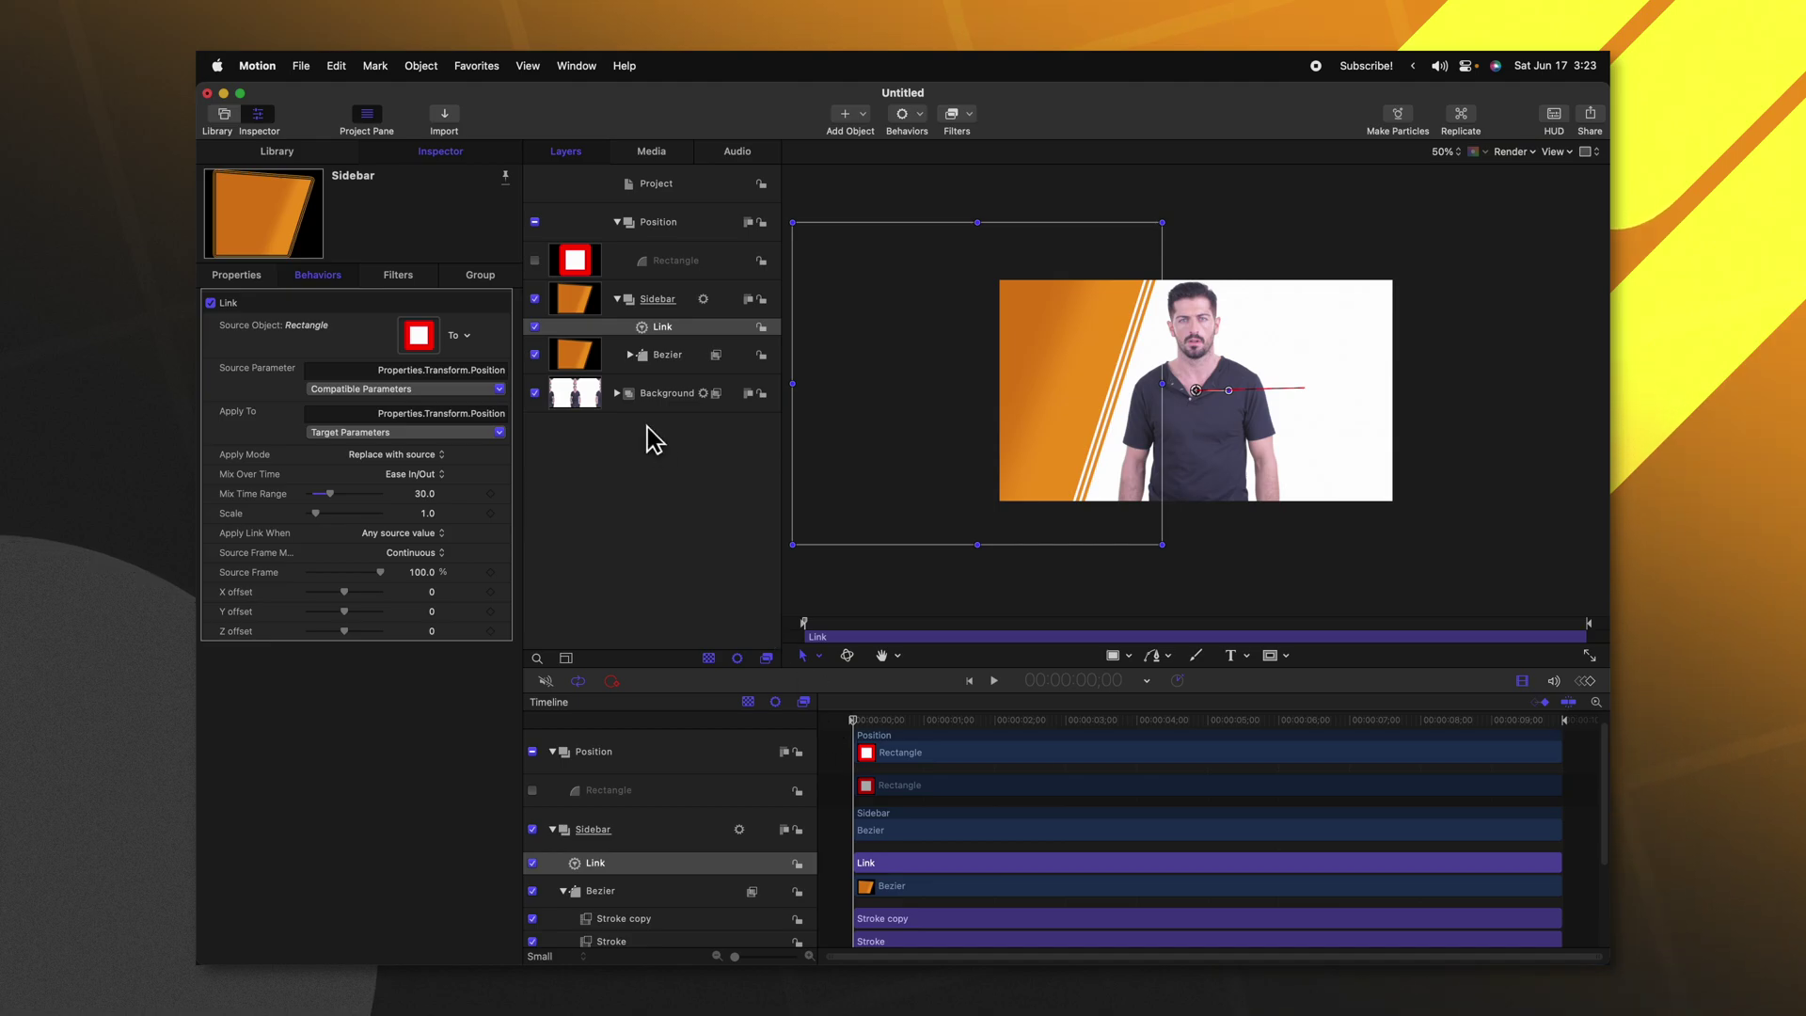
Step: Set the Sidebar group's Position X to -785.4 px so it starts off-frame, and play back the slide-in
left_click(573, 312)
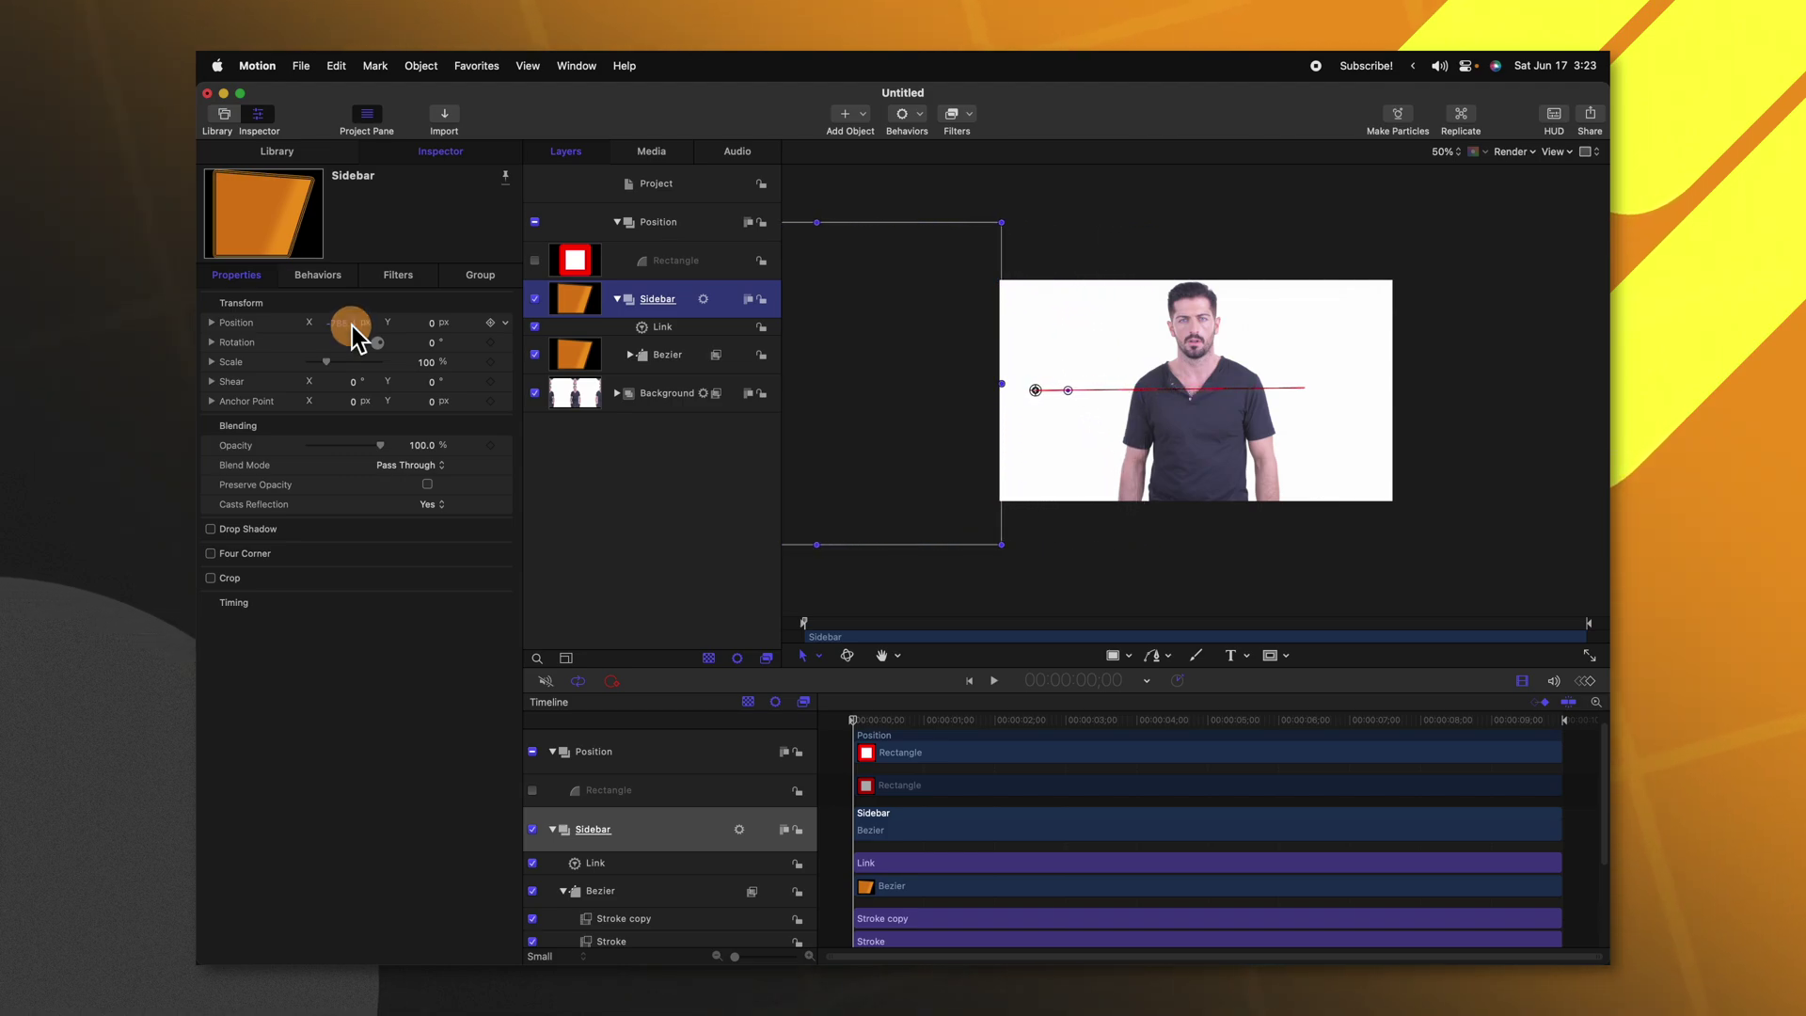
left_click(351, 324)
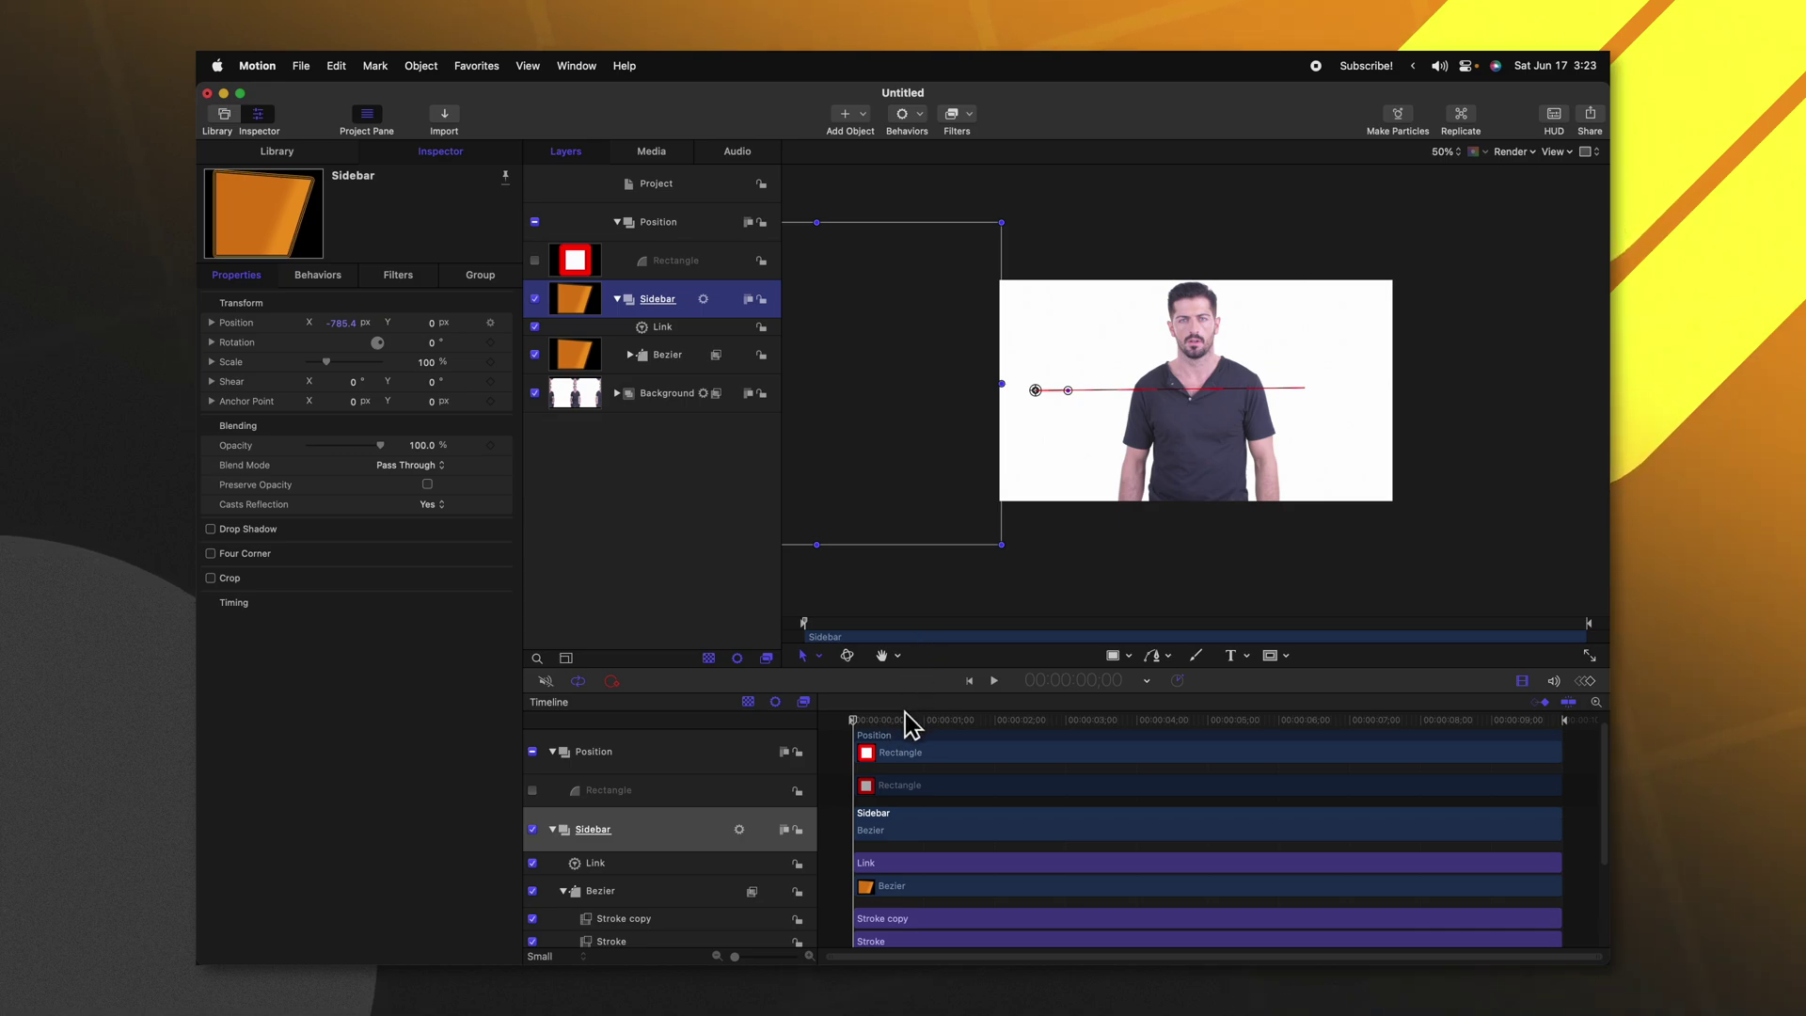
left_click_drag(904, 715, 821, 734)
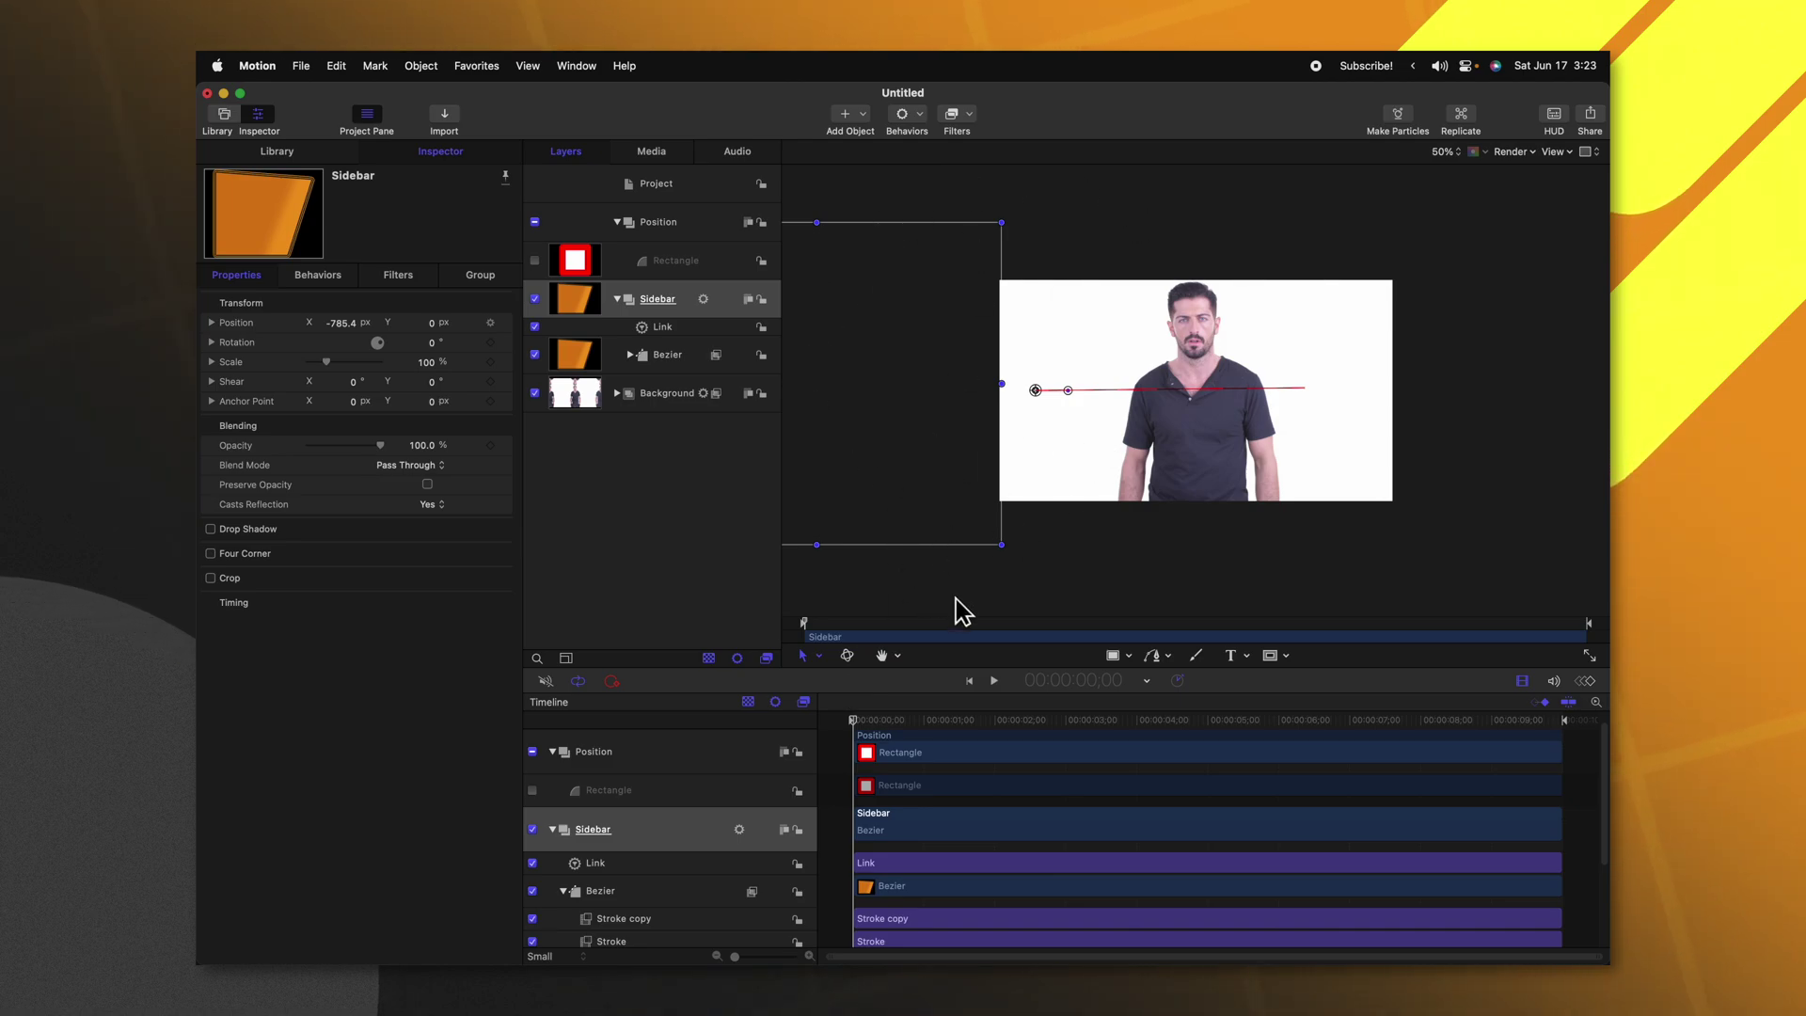
key("space")
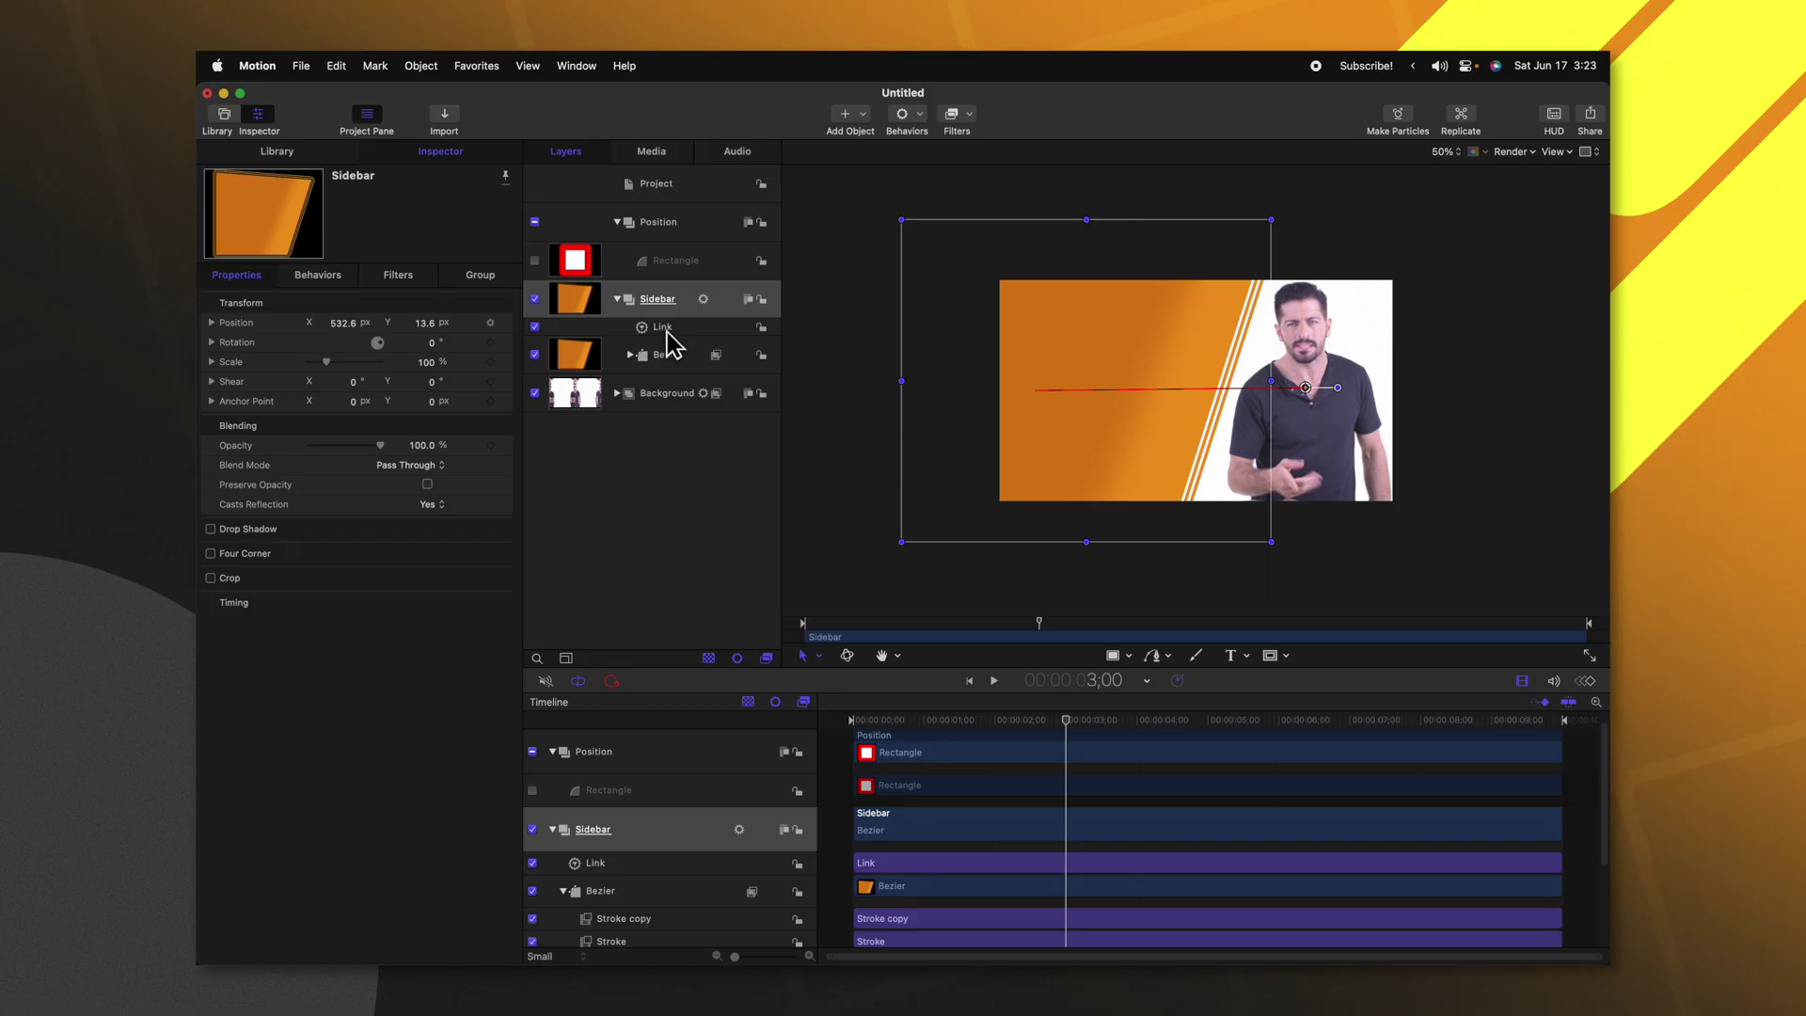
Step: Set the Sidebar link's X offset to -236.7 and publish that parameter
left_click(663, 327)
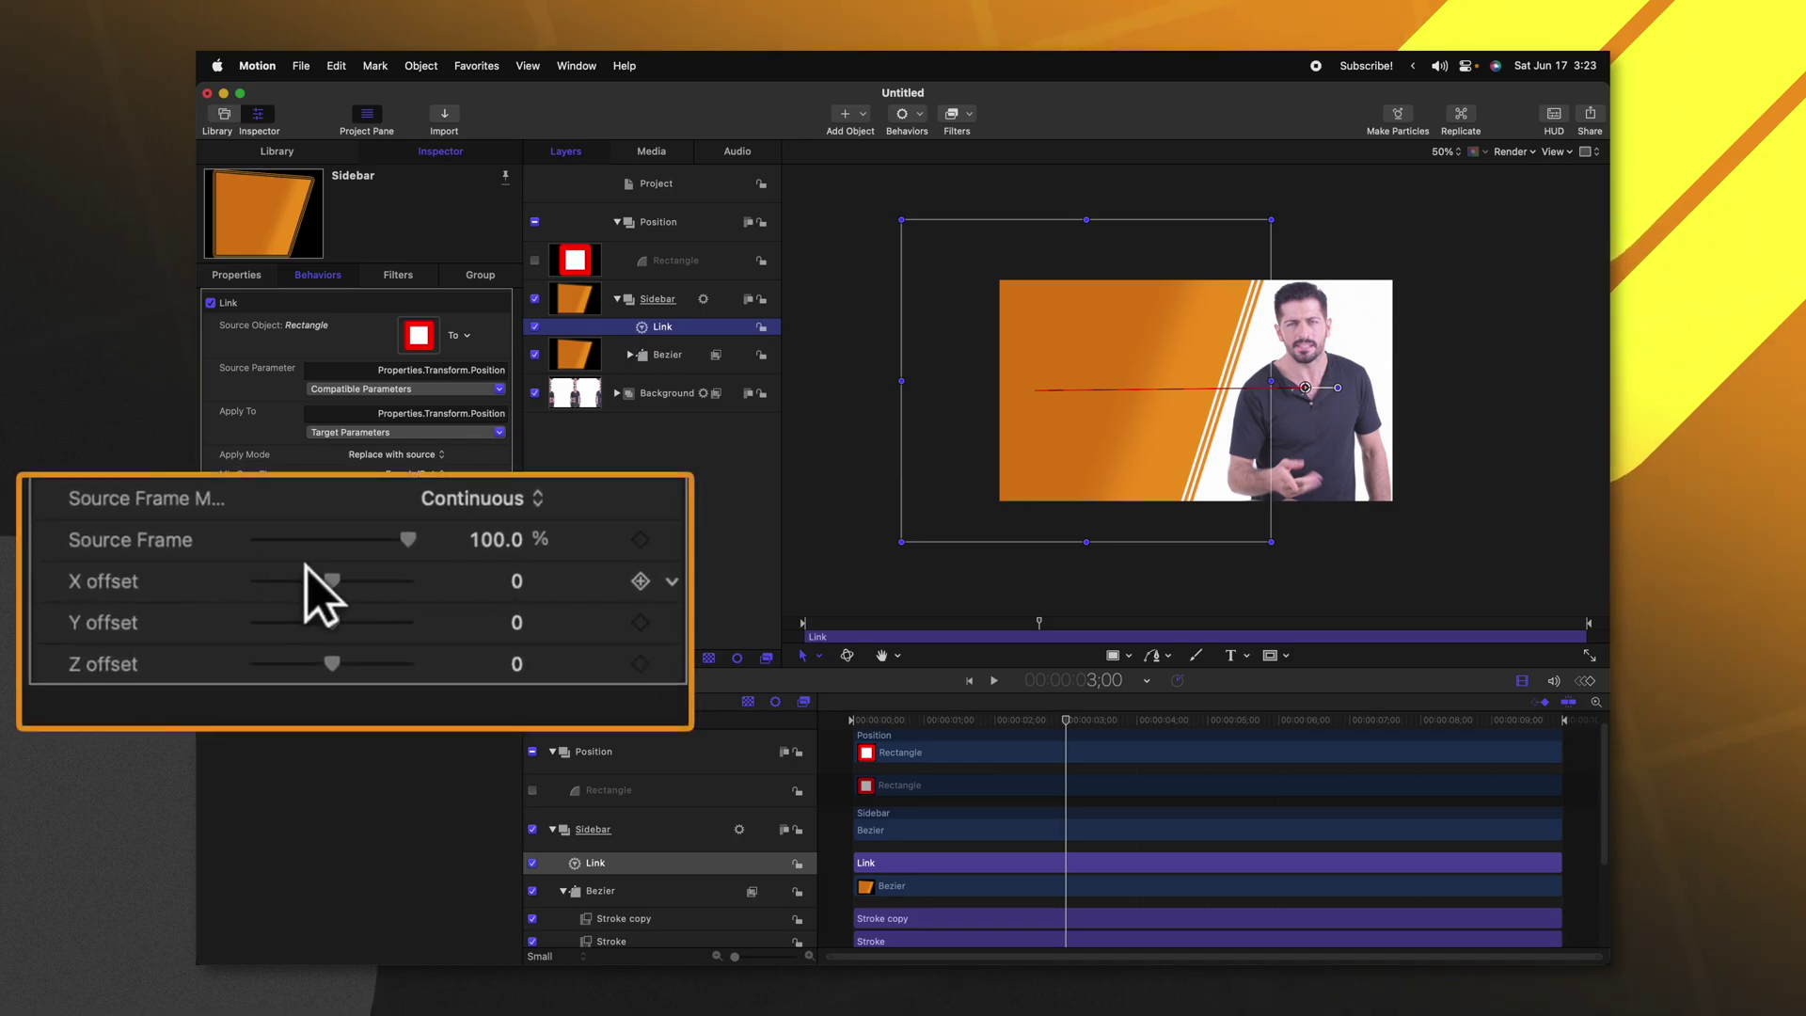
left_click_drag(336, 583, 200, 591)
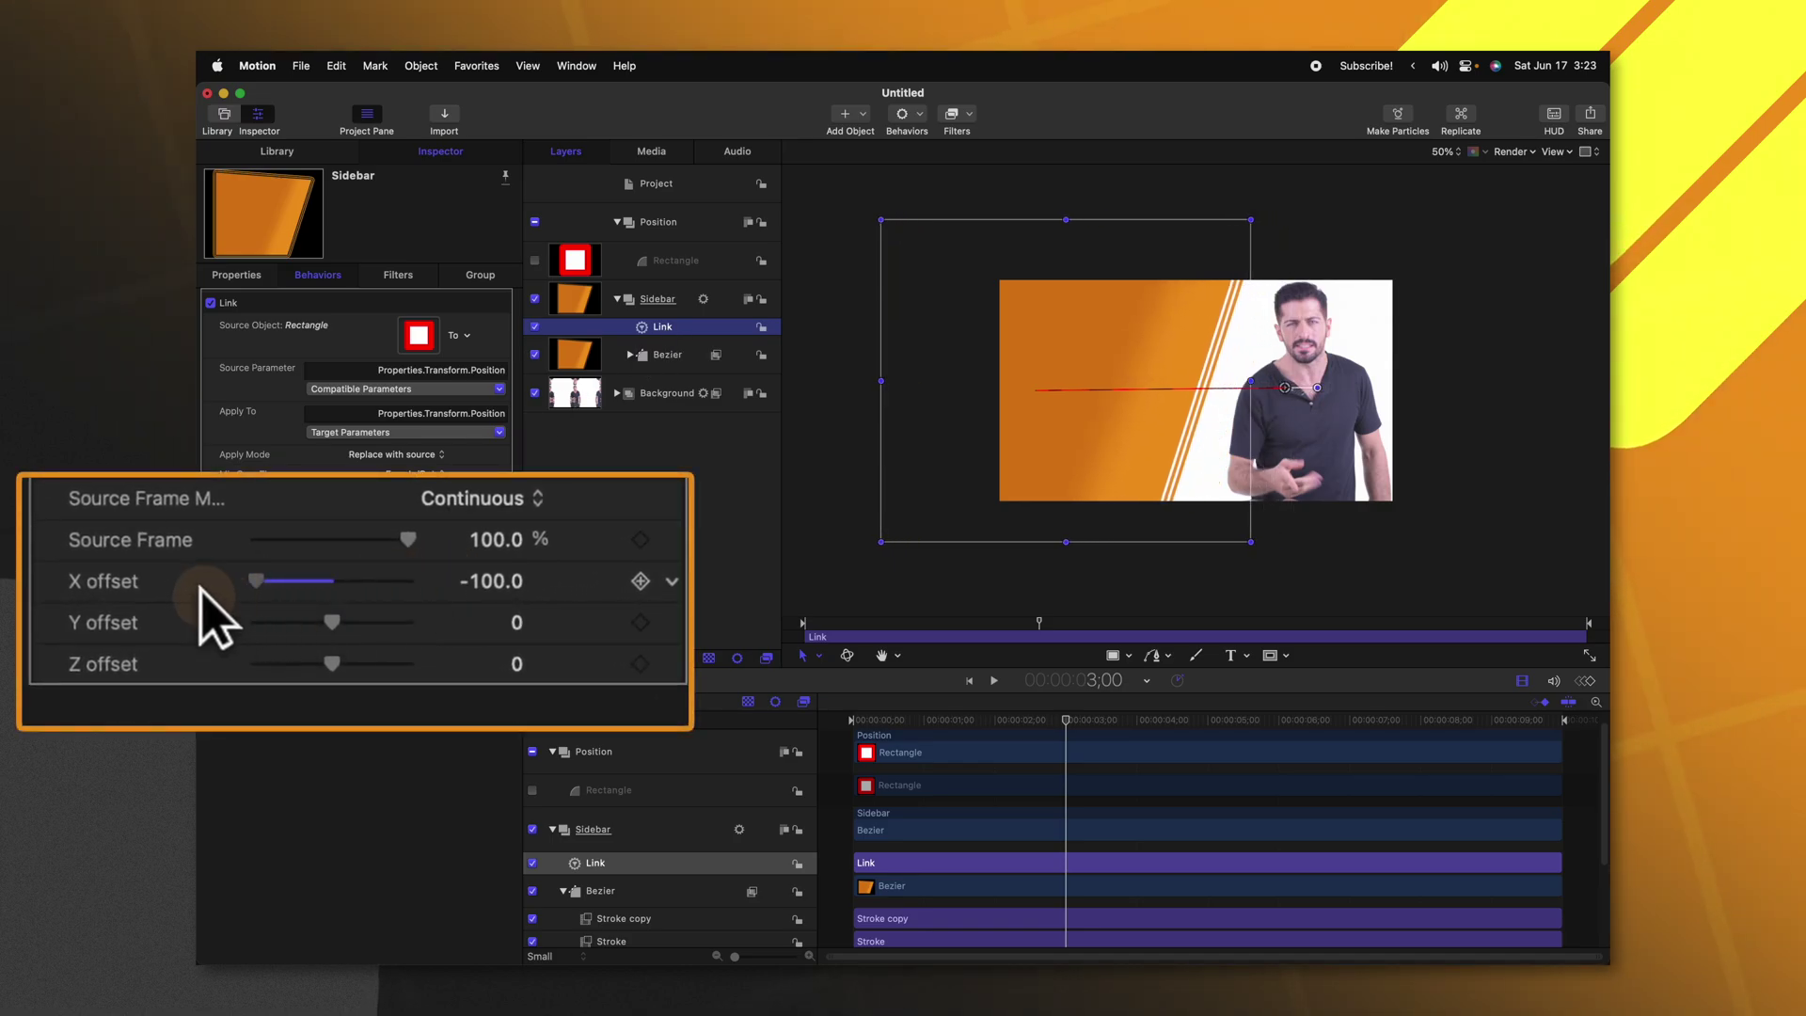
left_click_drag(366, 607, 407, 580)
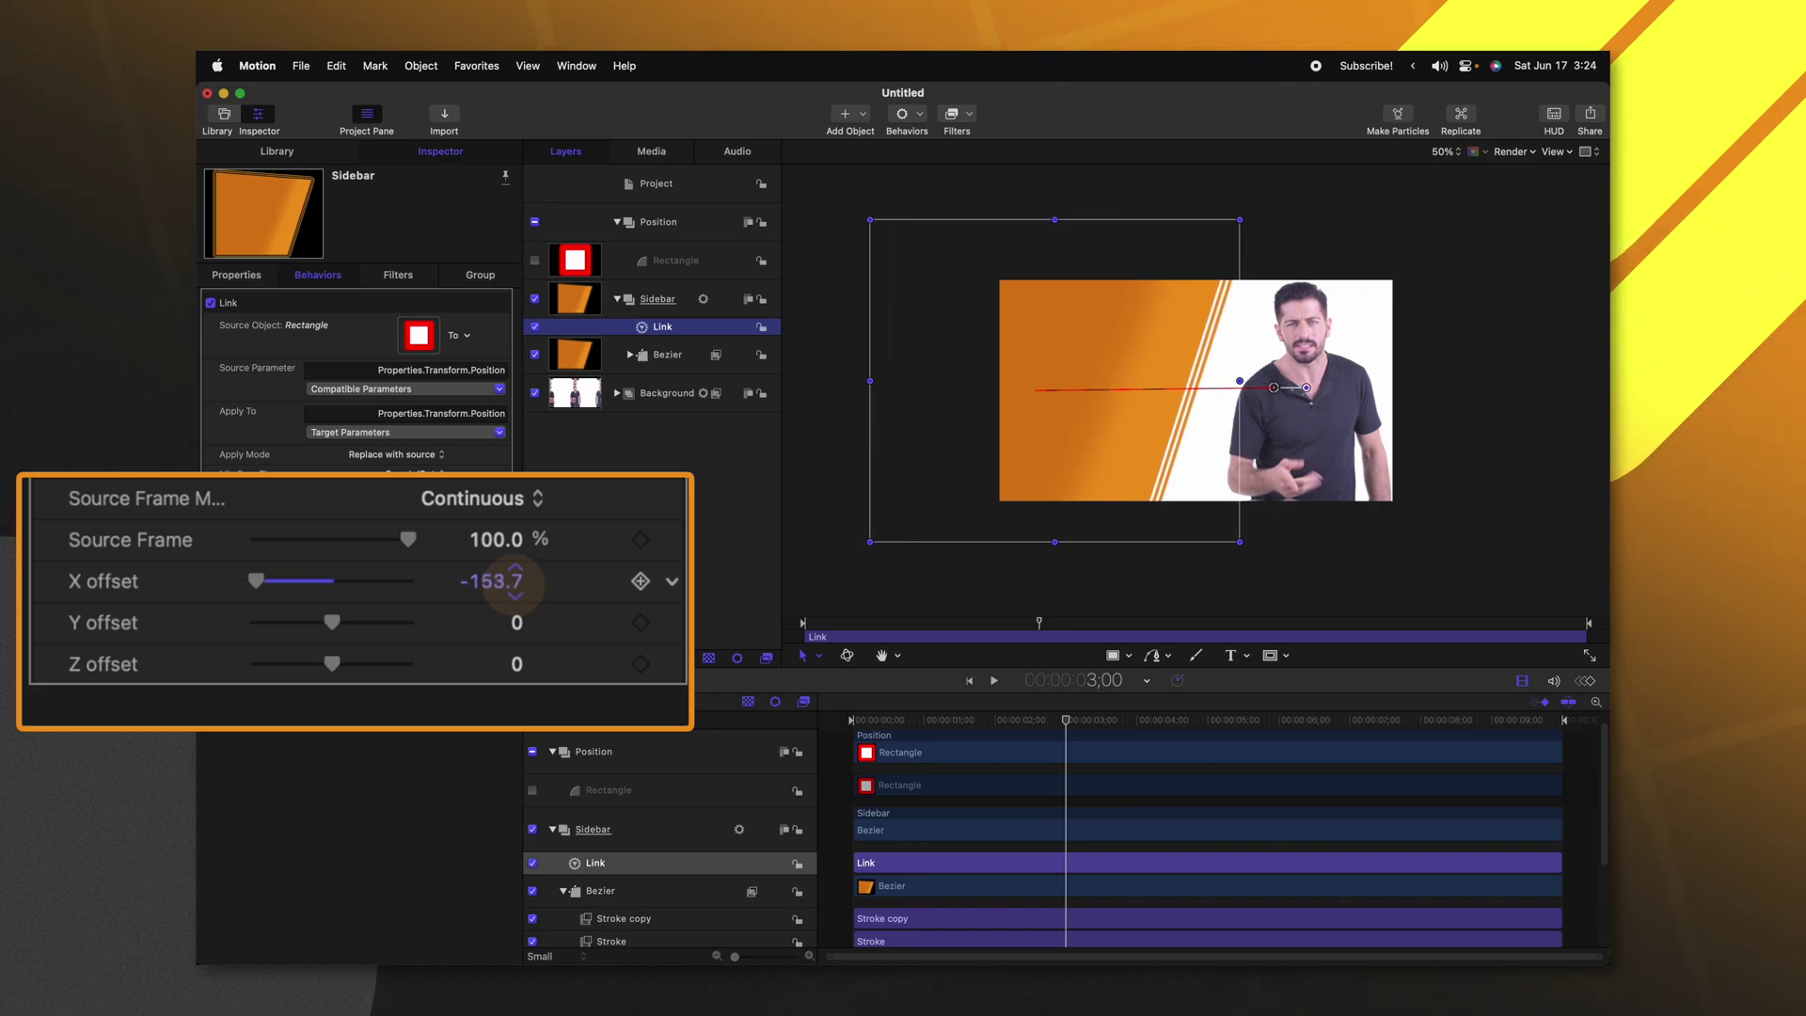
left_click_drag(516, 580, 508, 580)
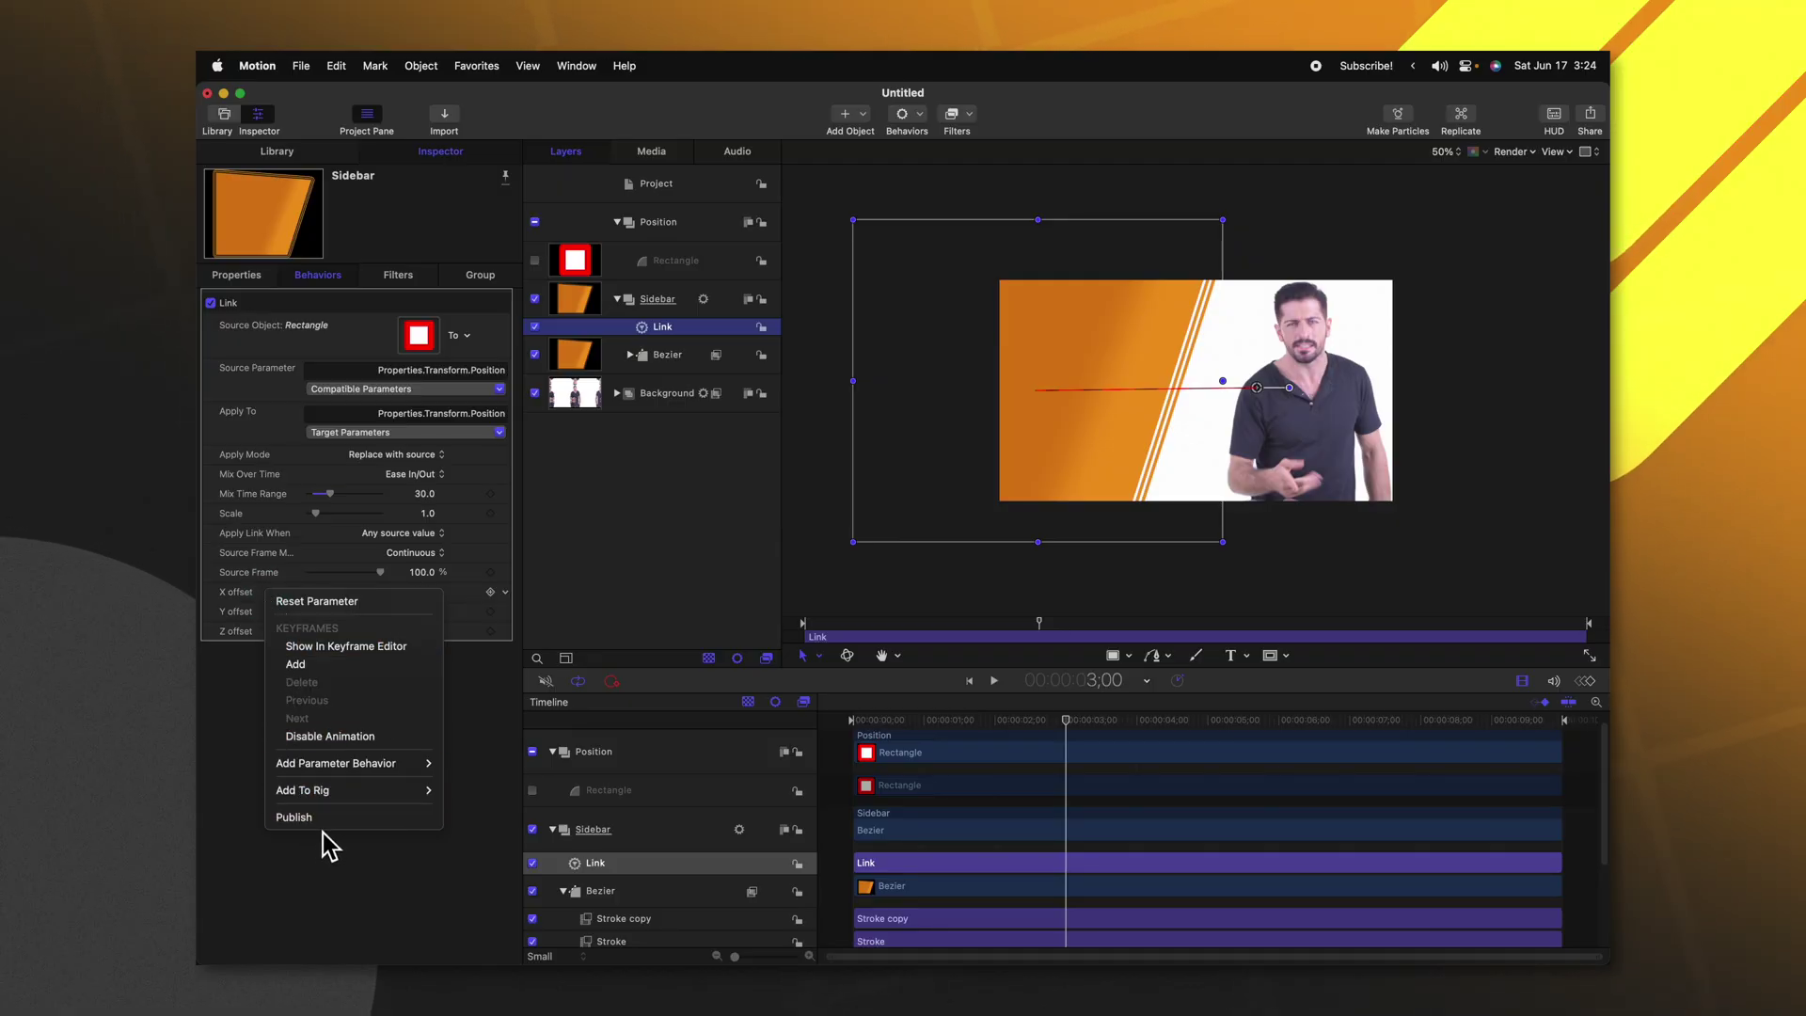
left_click(325, 820)
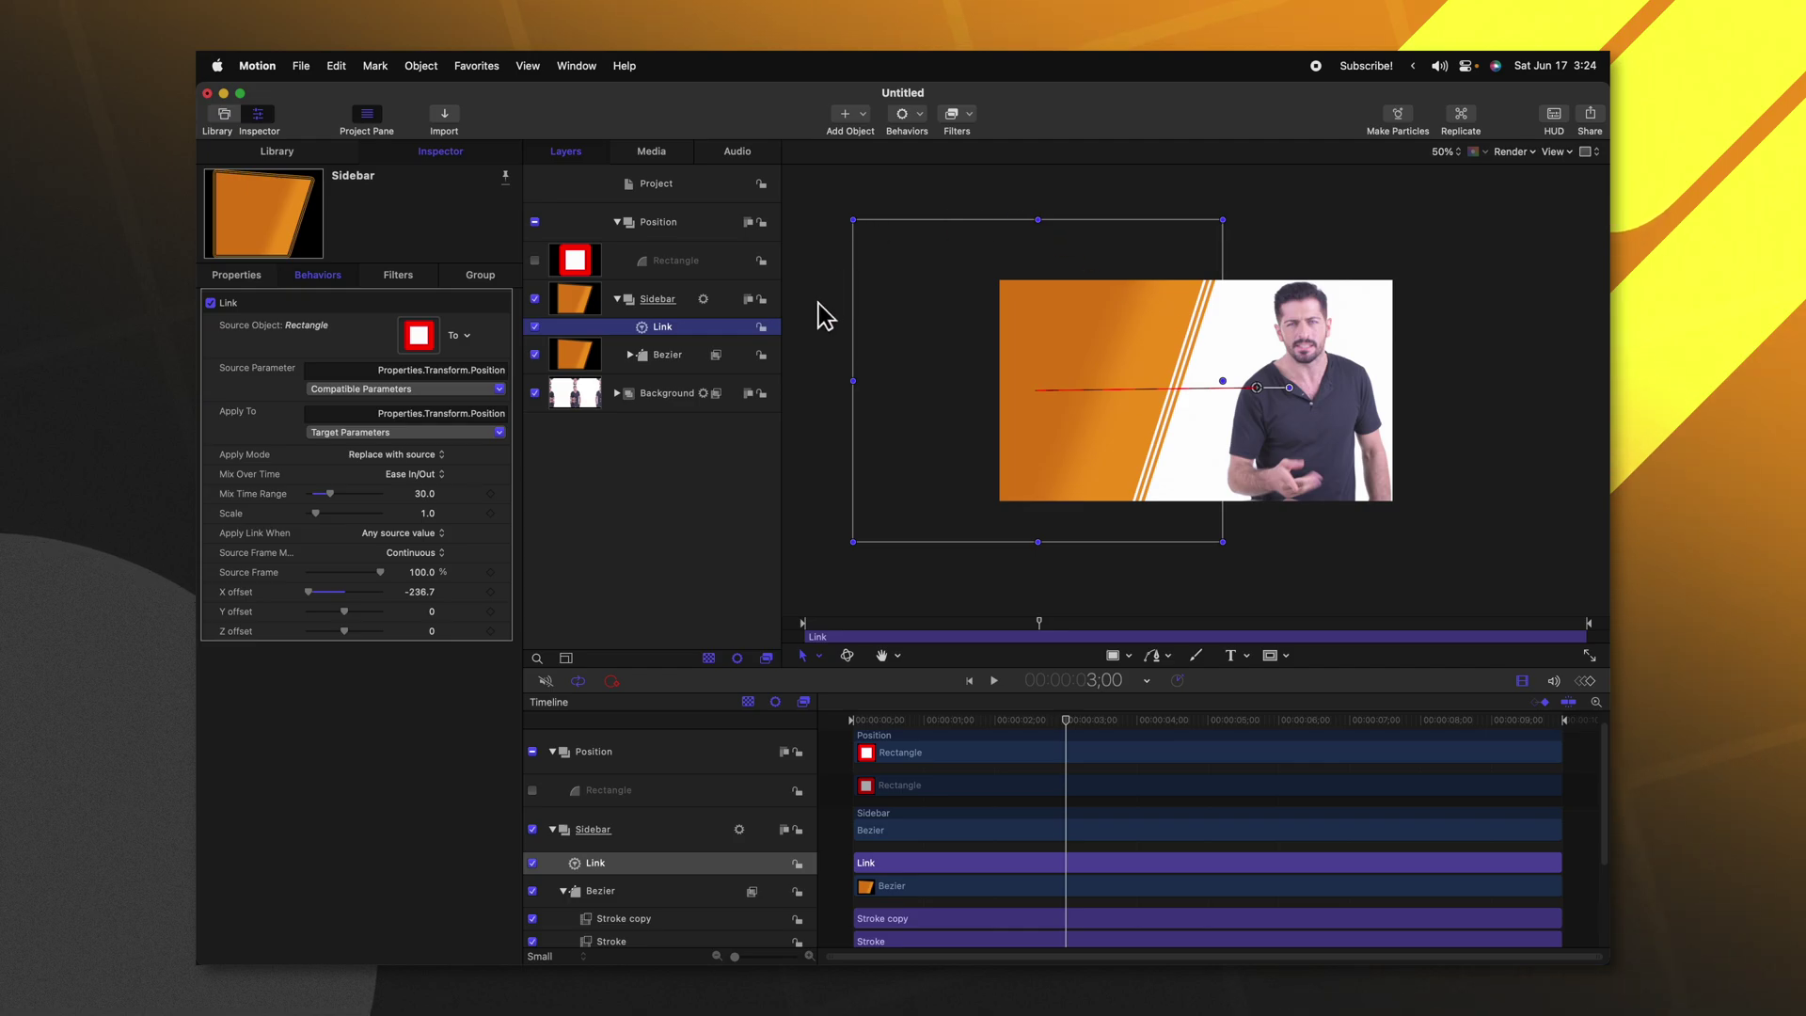
Step: Add a "REASONS YOU SHOULD SUBSCRIBE!" heading with five bulleted reasons to the Sidebar group and position it in the upper part of the orange area
left_click(670, 301)
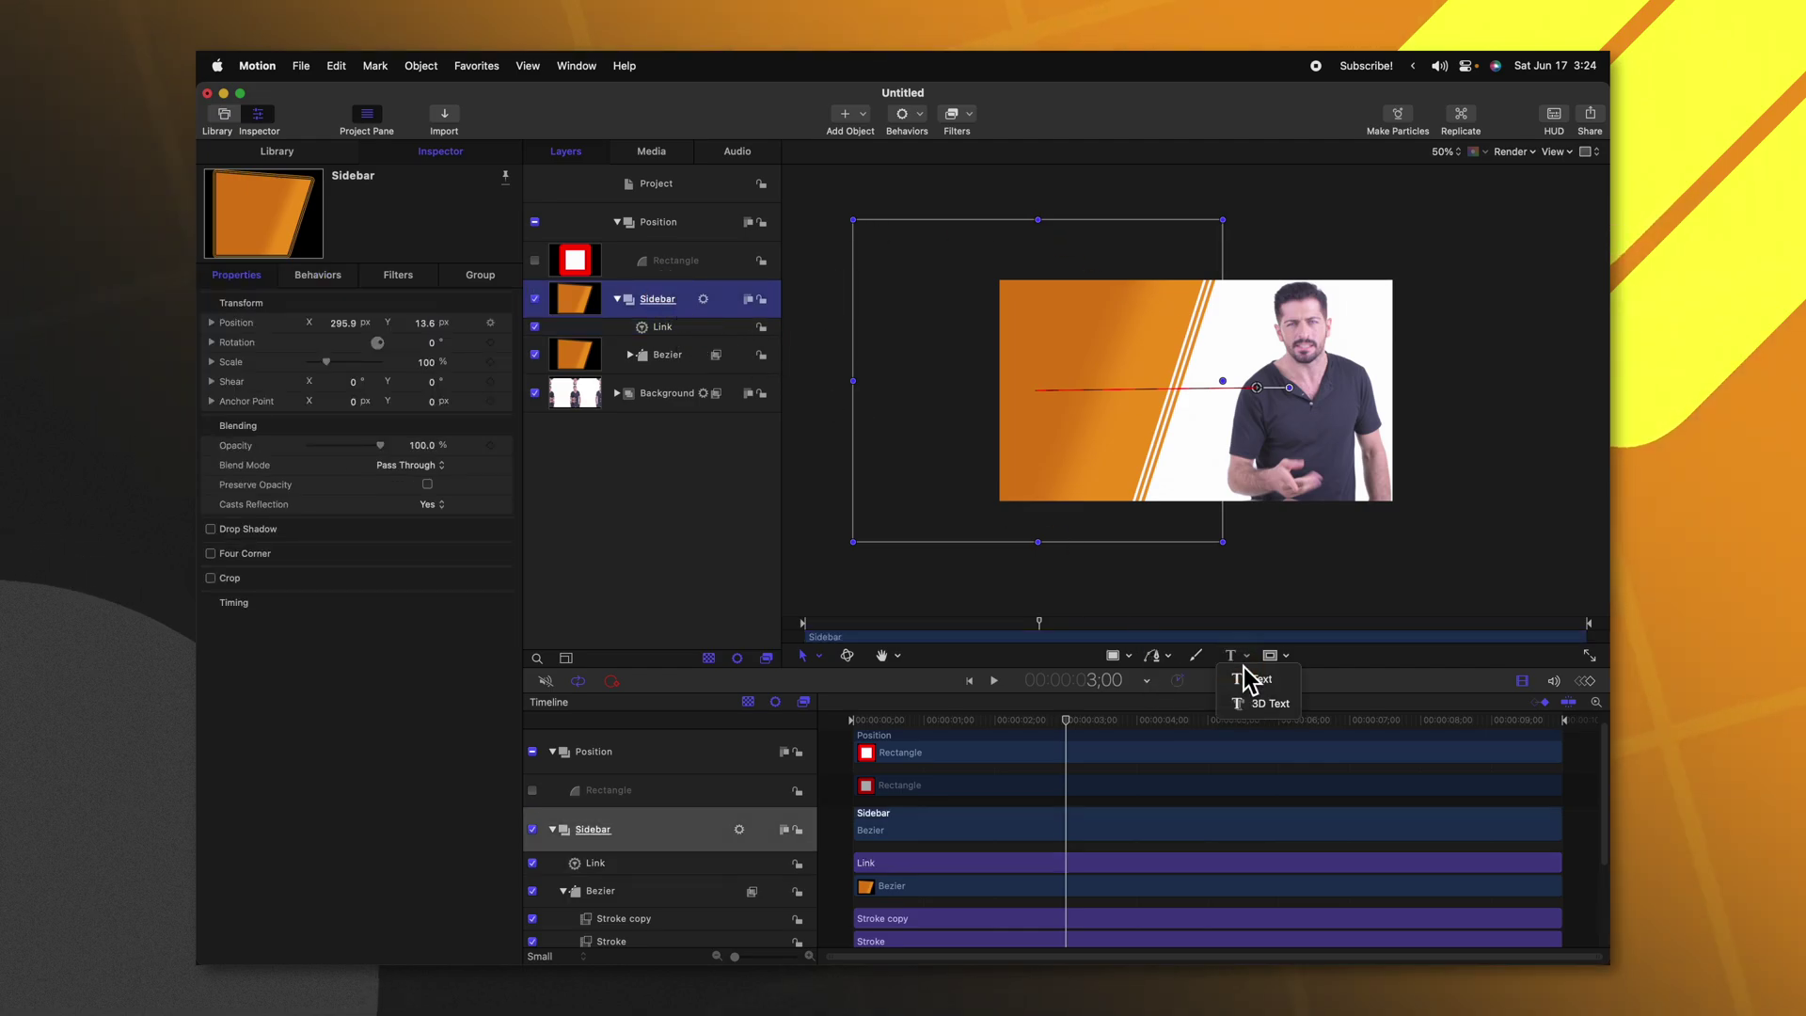
left_click(1230, 656)
left_click(1097, 482)
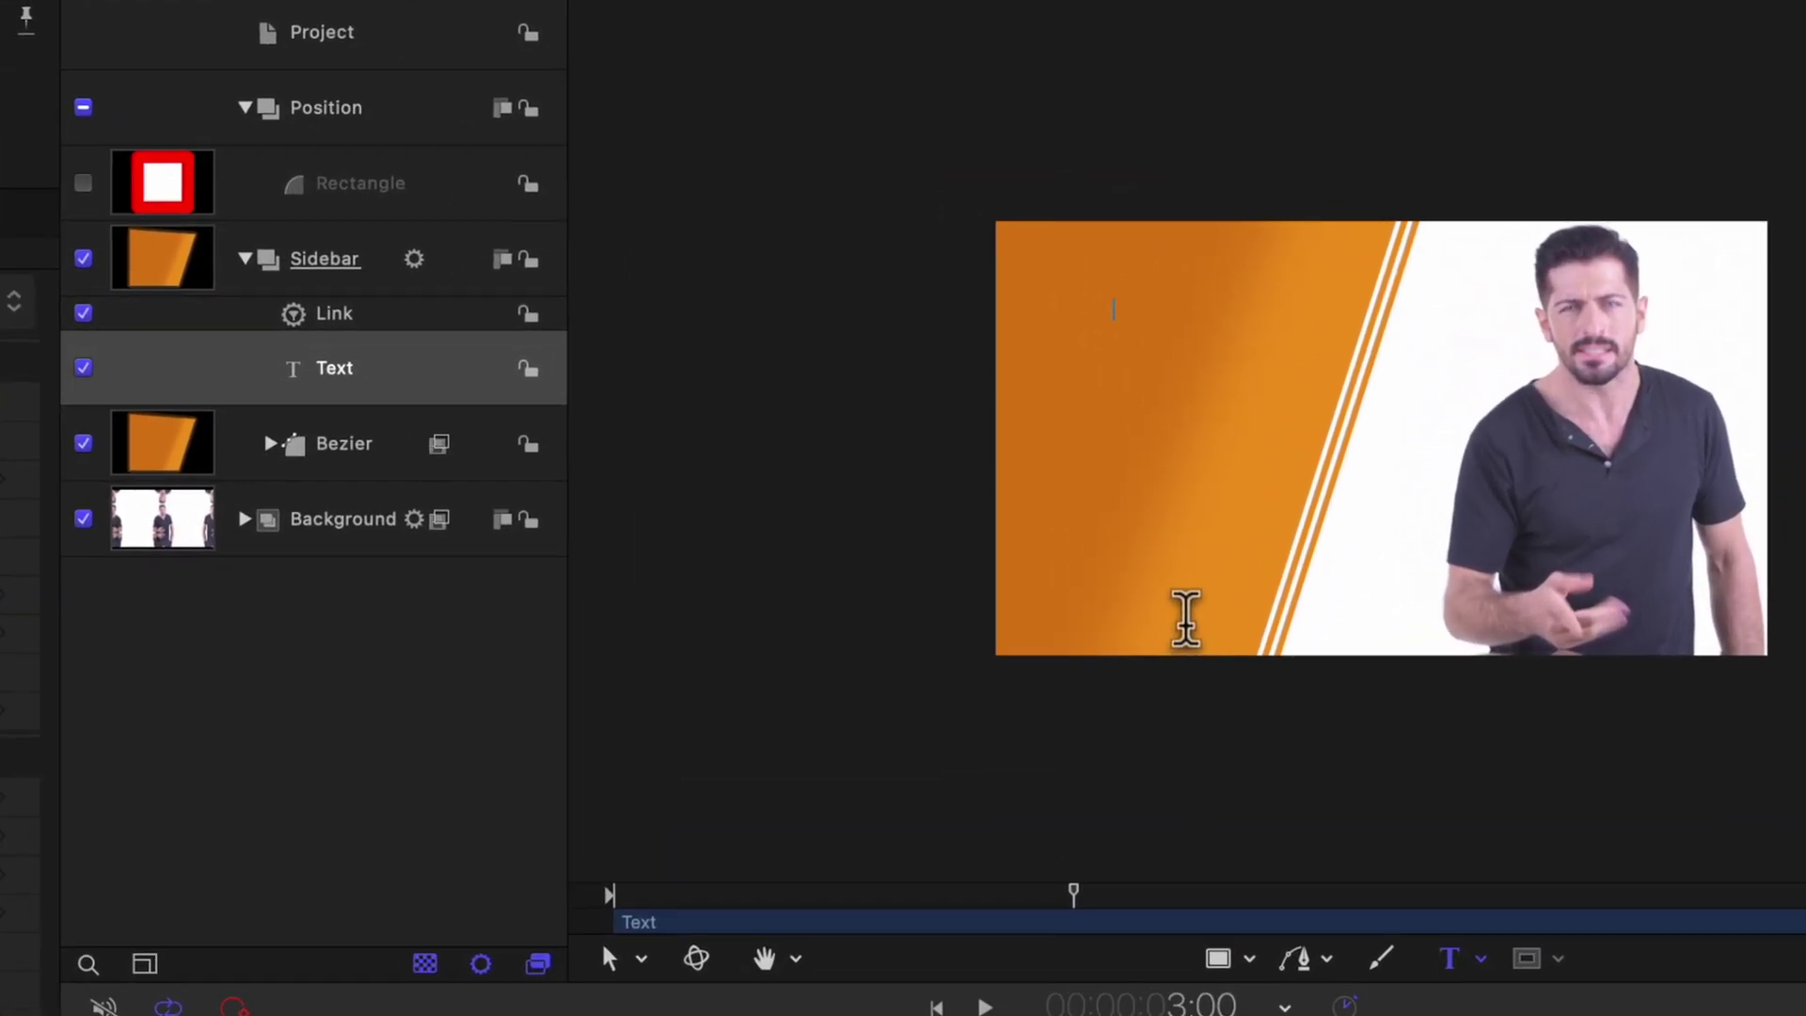
type("REASONS YOU SHOULD SUBSCRIBE!  • It boosts my ego • It makes me feel good • It builds my confidence • Everything is about me • Do I need more reasons?")
key("Escape")
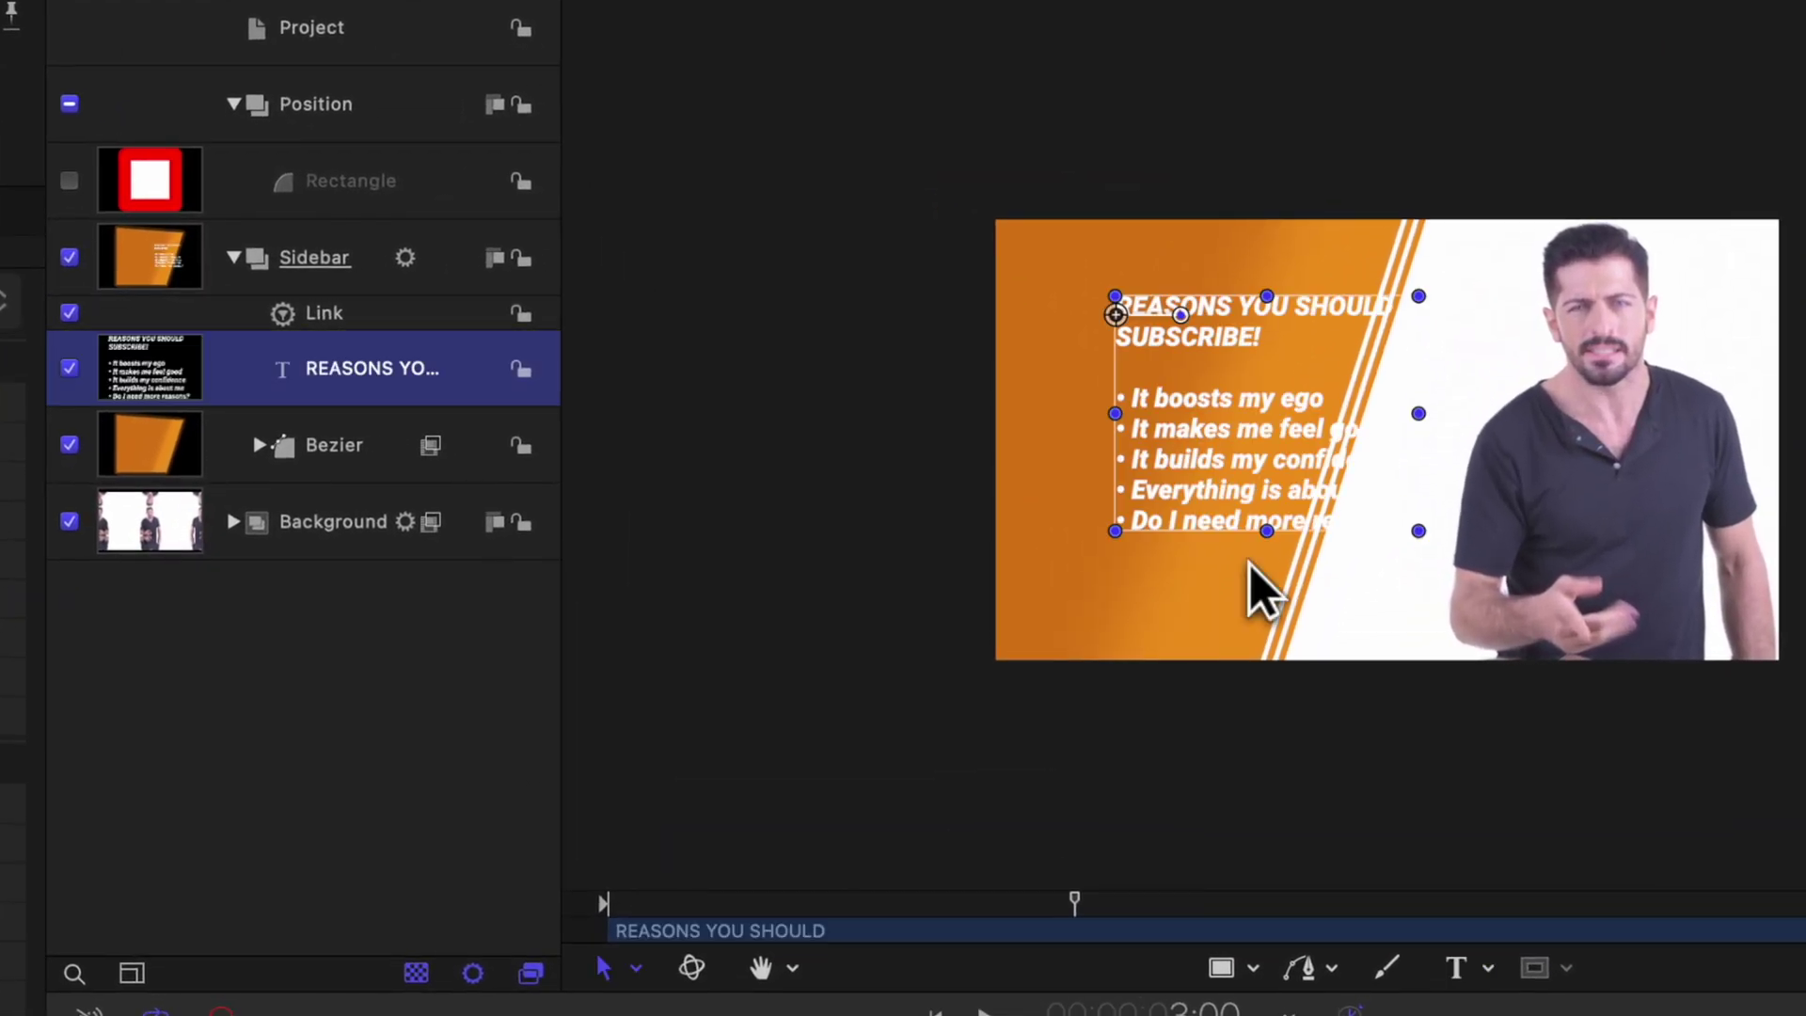
left_click_drag(1256, 491, 1166, 444)
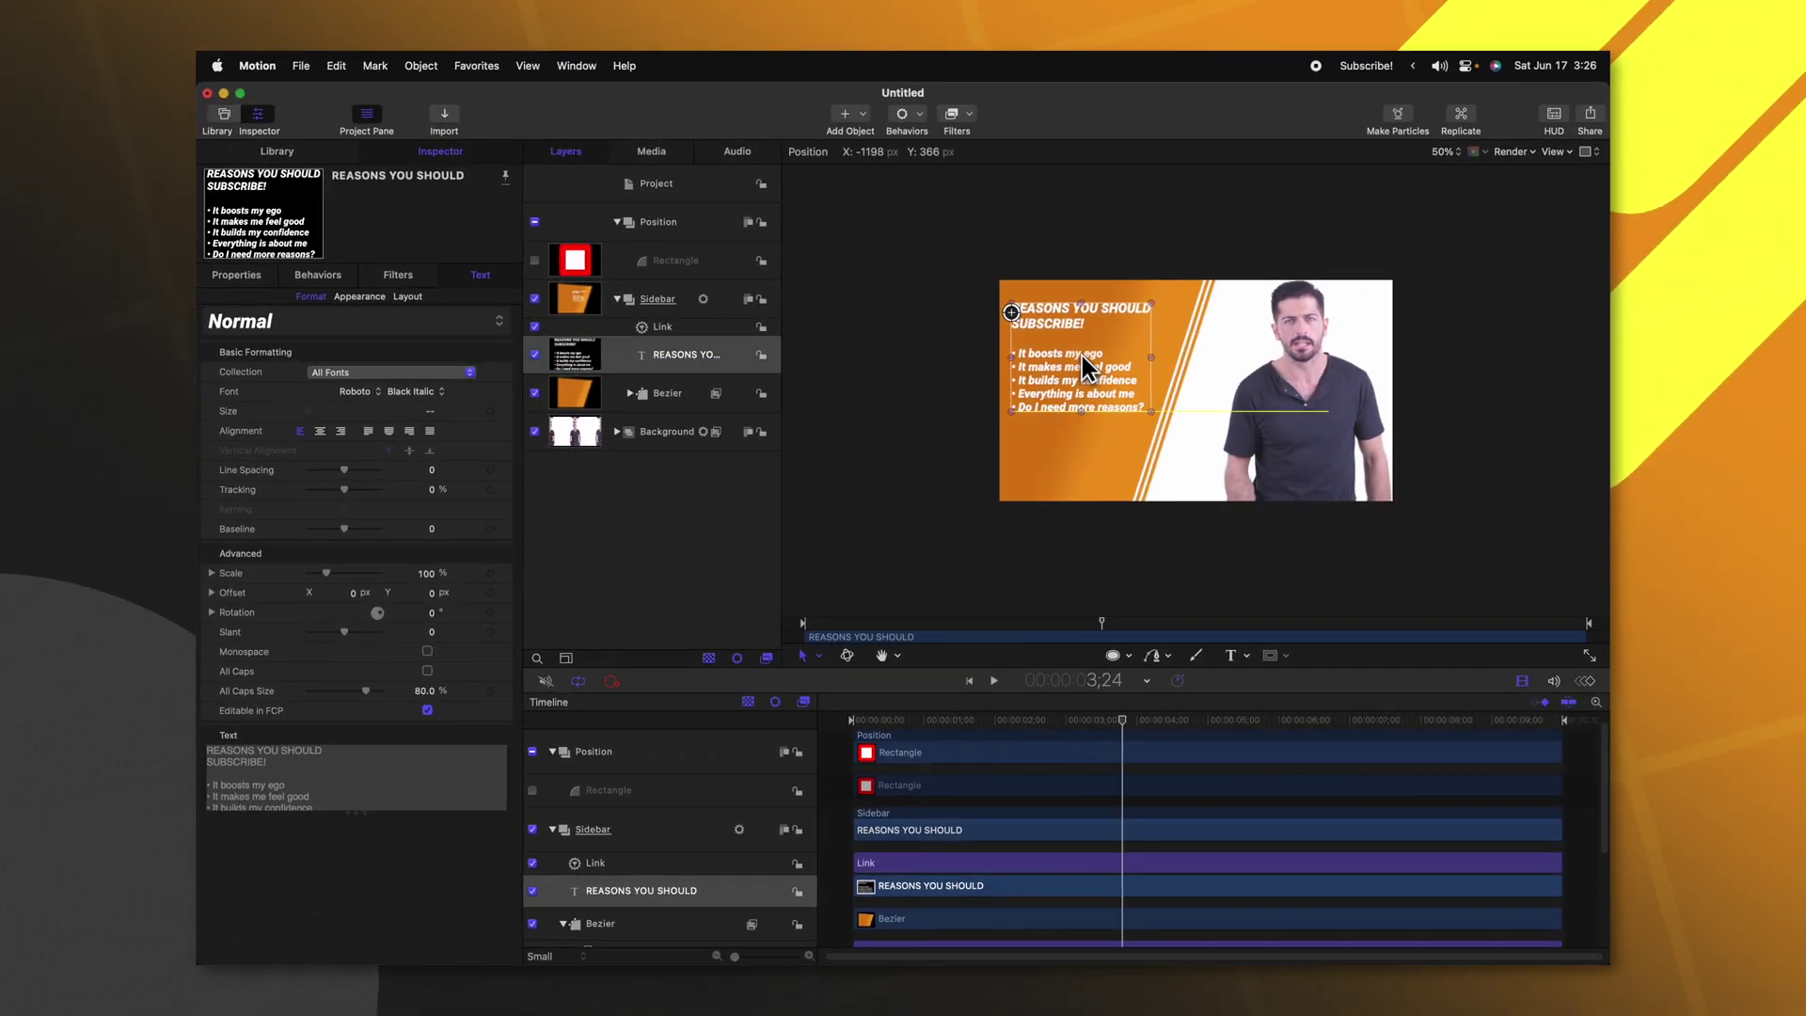
left_click_drag(1085, 360, 1081, 357)
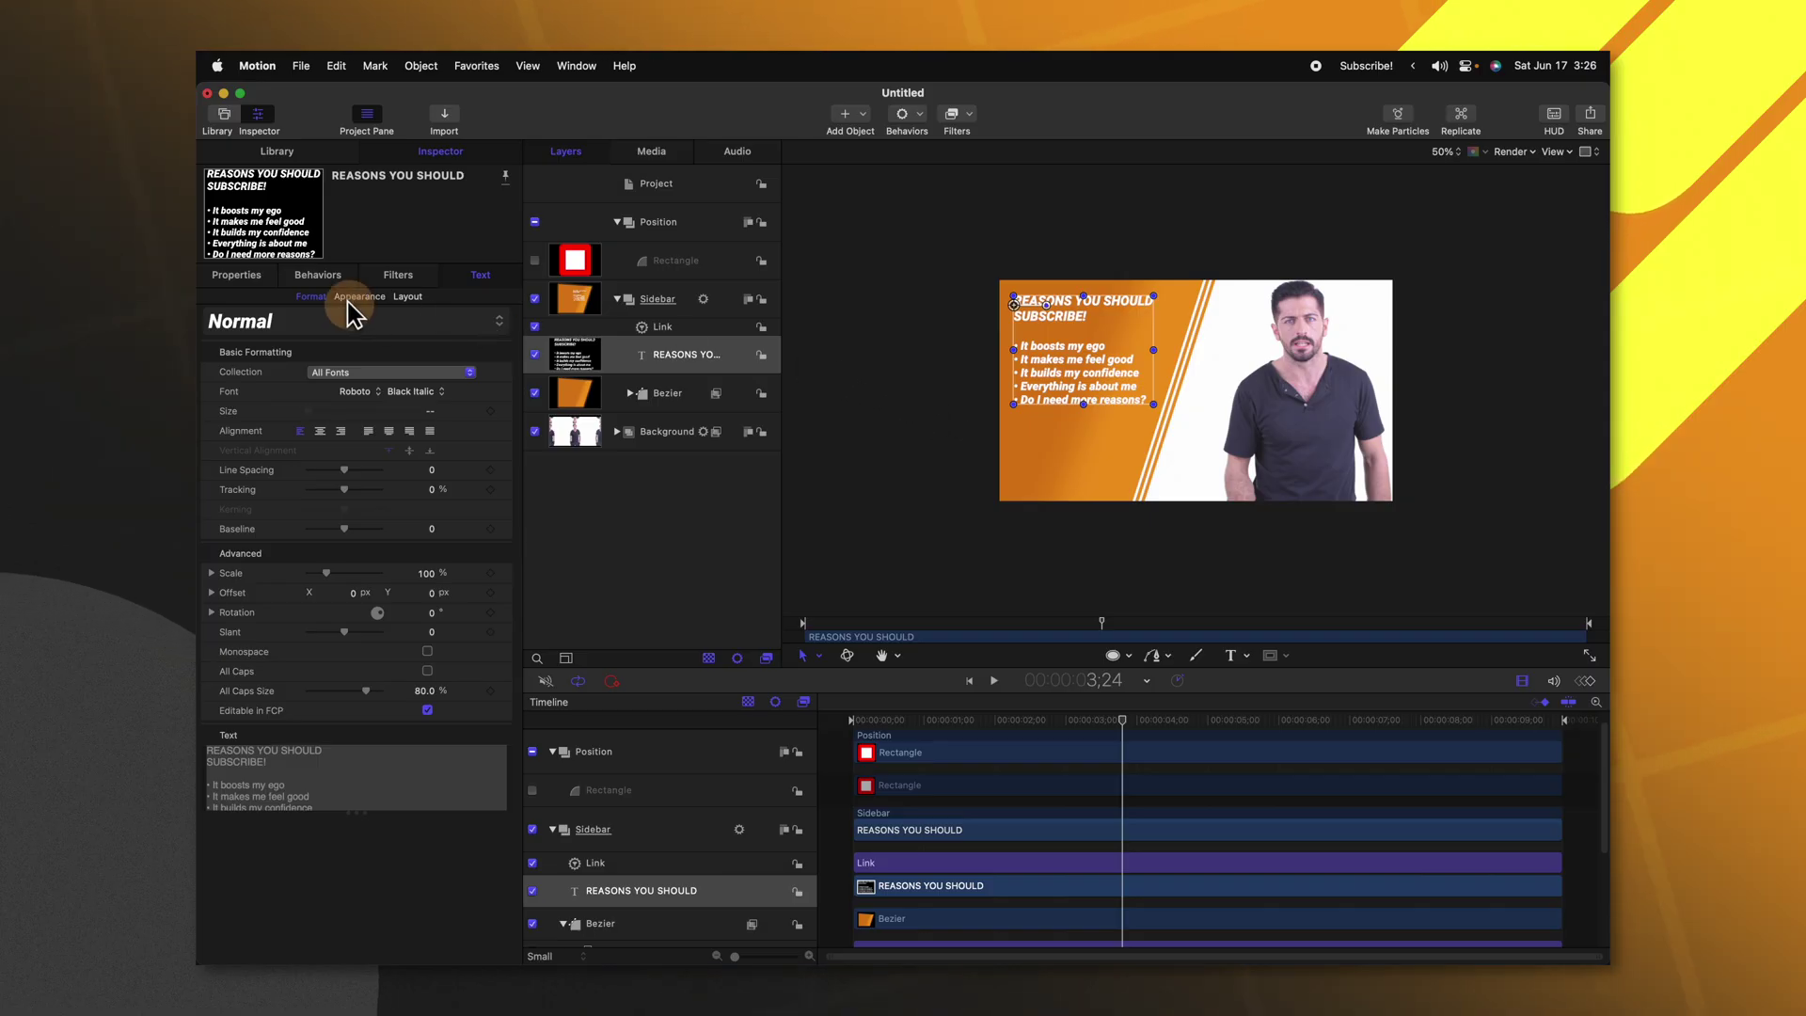
Step: Enable the sidebar text's drop shadow and increase its distance slightly
left_click(358, 298)
scroll(210, 825, "down", 5)
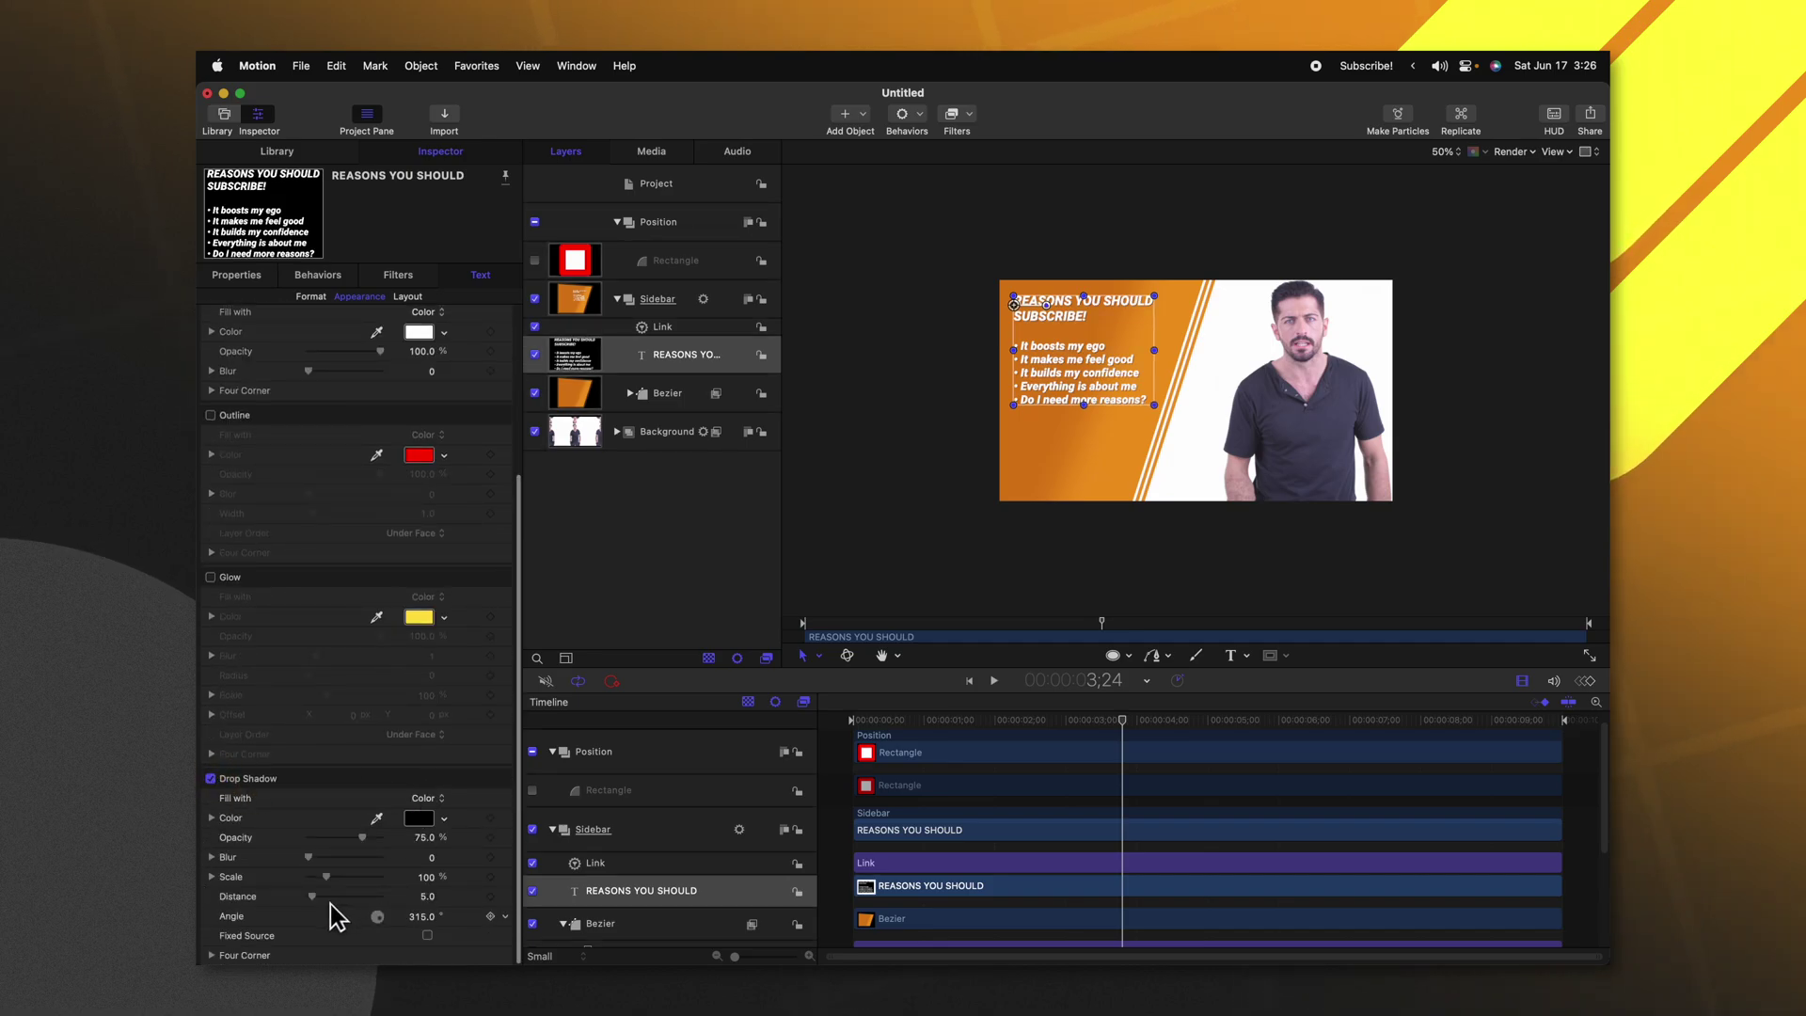
left_click_drag(316, 897, 318, 896)
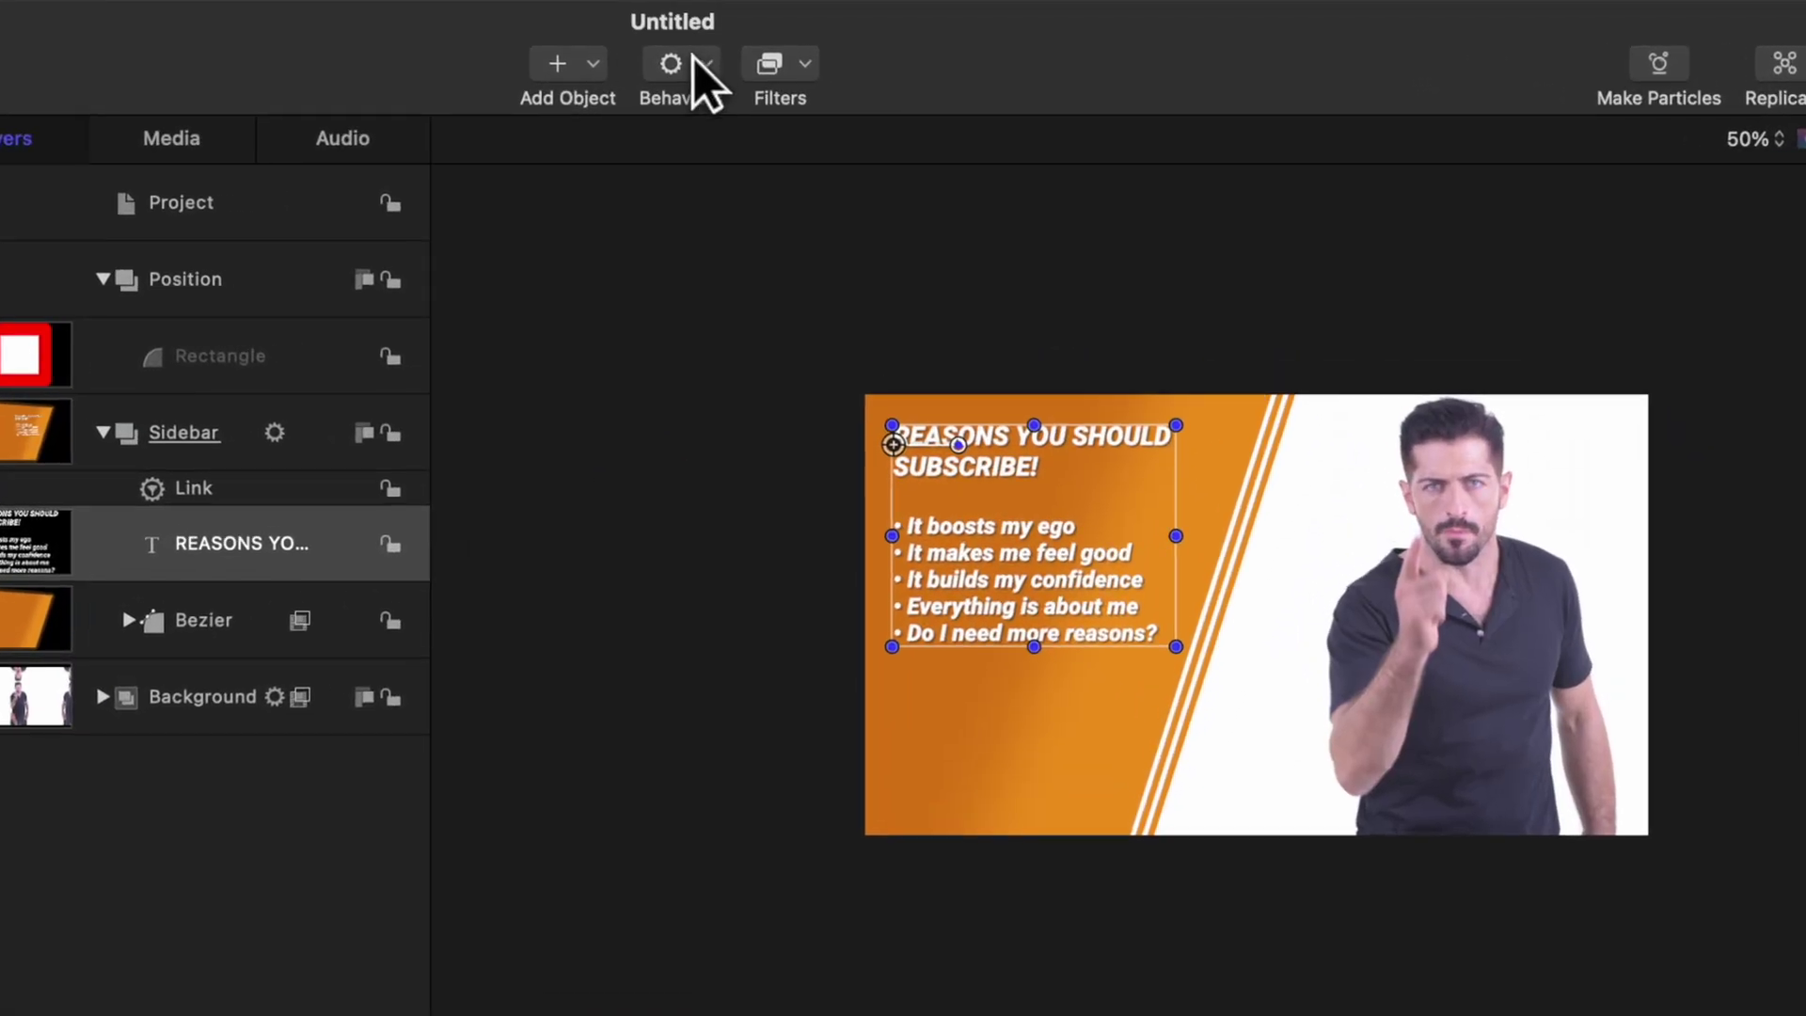
Step: Apply the Arrange In text behavior, shift the text layer to start about half a second in, and play back the animation
left_click(694, 58)
mouse_move(803, 506)
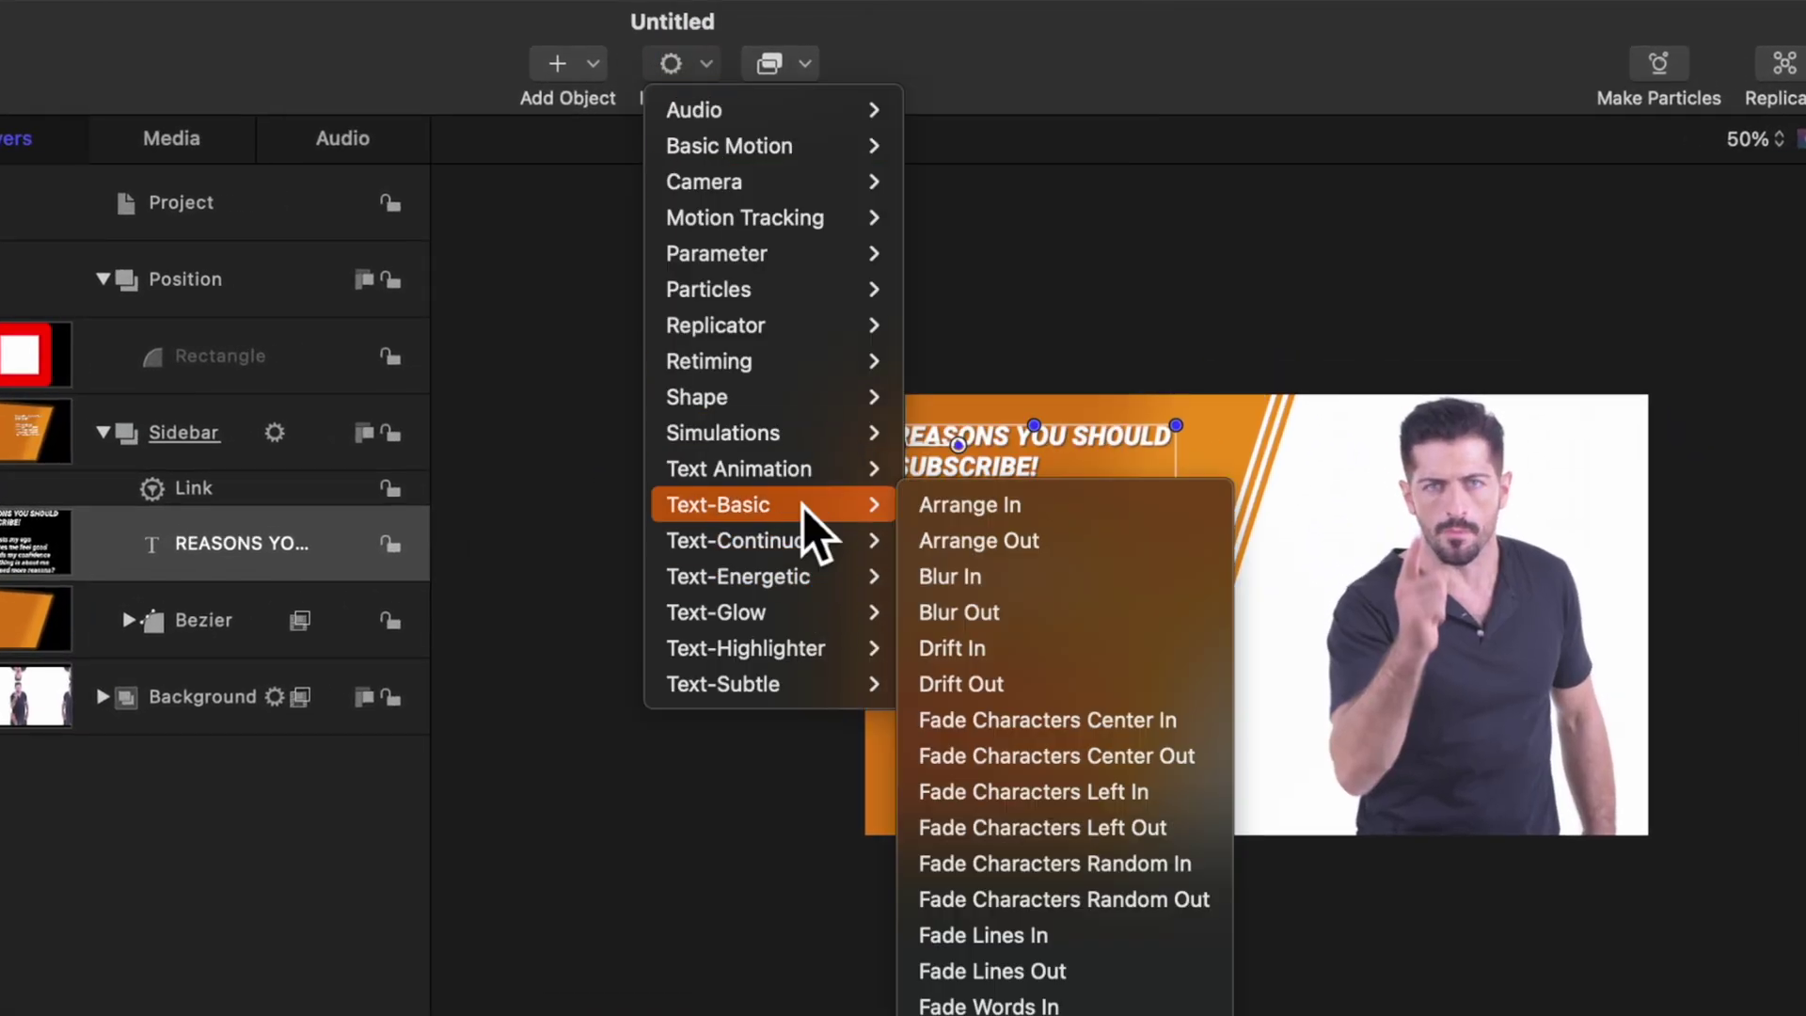
left_click(969, 516)
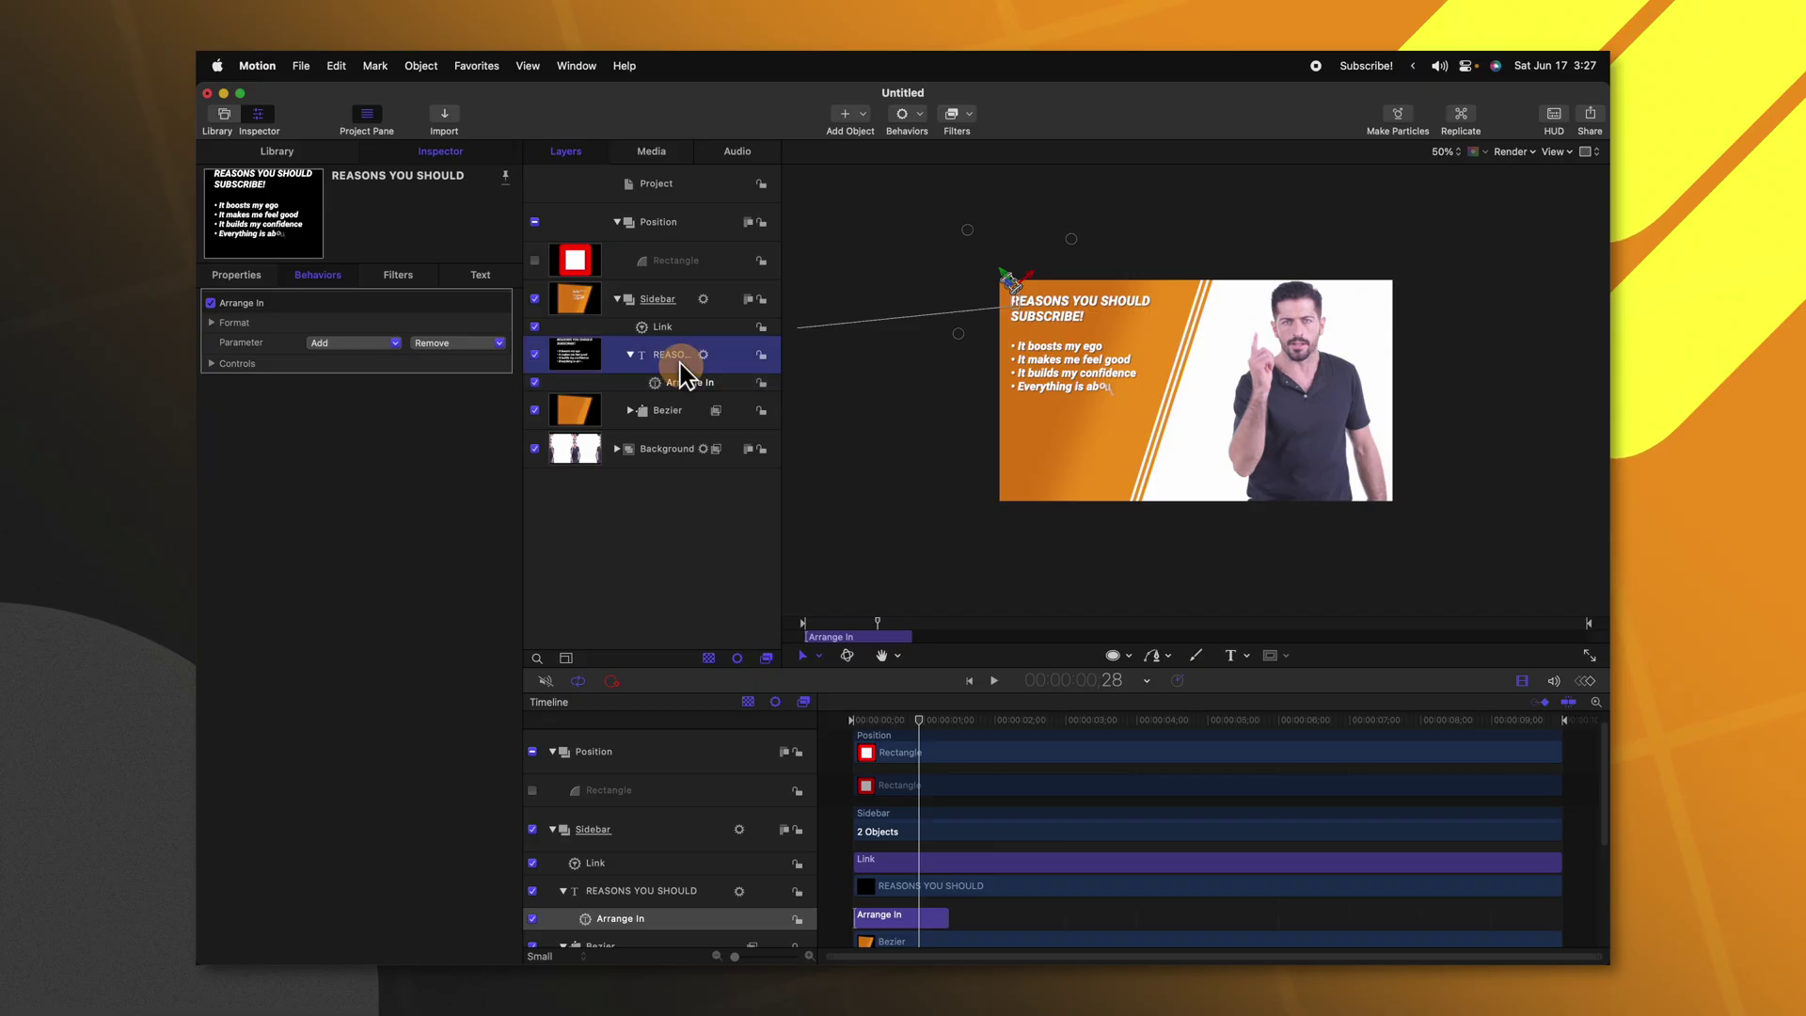
left_click(679, 359)
mouse_move(926, 840)
left_mouse_down()
mouse_move(906, 837)
mouse_move(929, 842)
left_mouse_up()
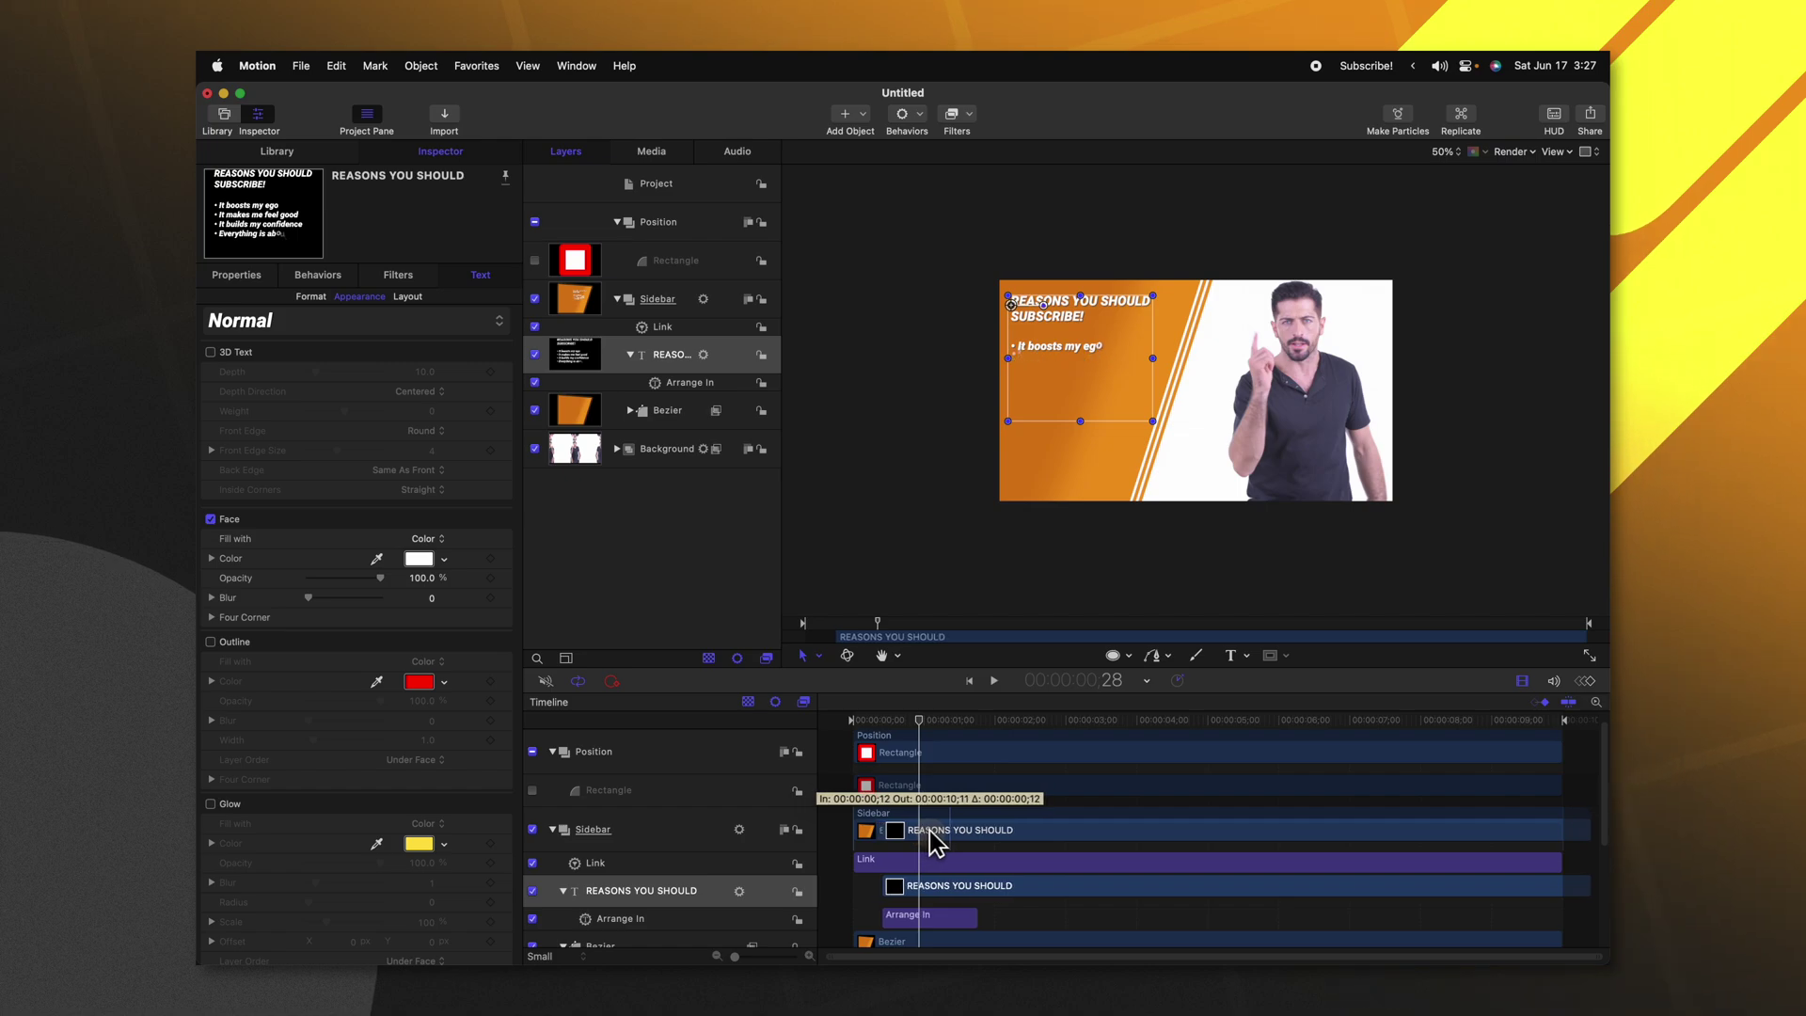
key("space")
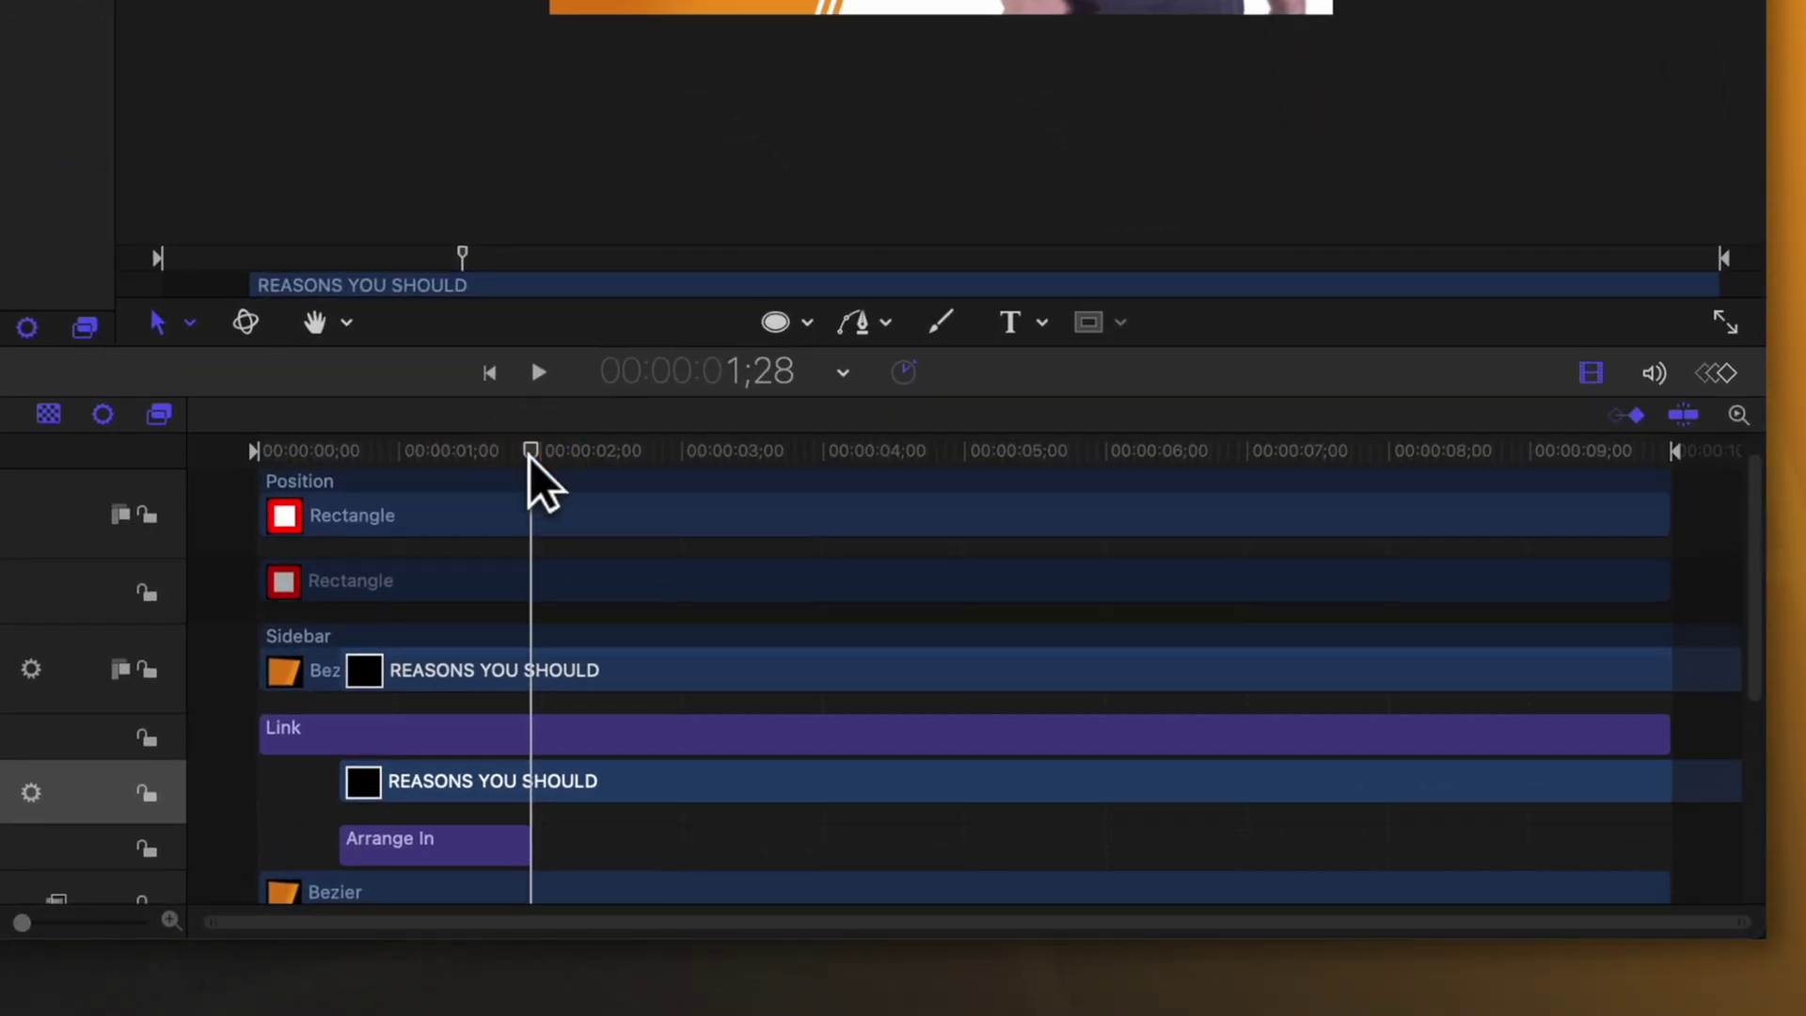
Step: Add a project marker at 00:00:01;28, where Arrange In ends, and set its type to Build In - Optional
key("shift+m")
left_click_drag(529, 457, 505, 450)
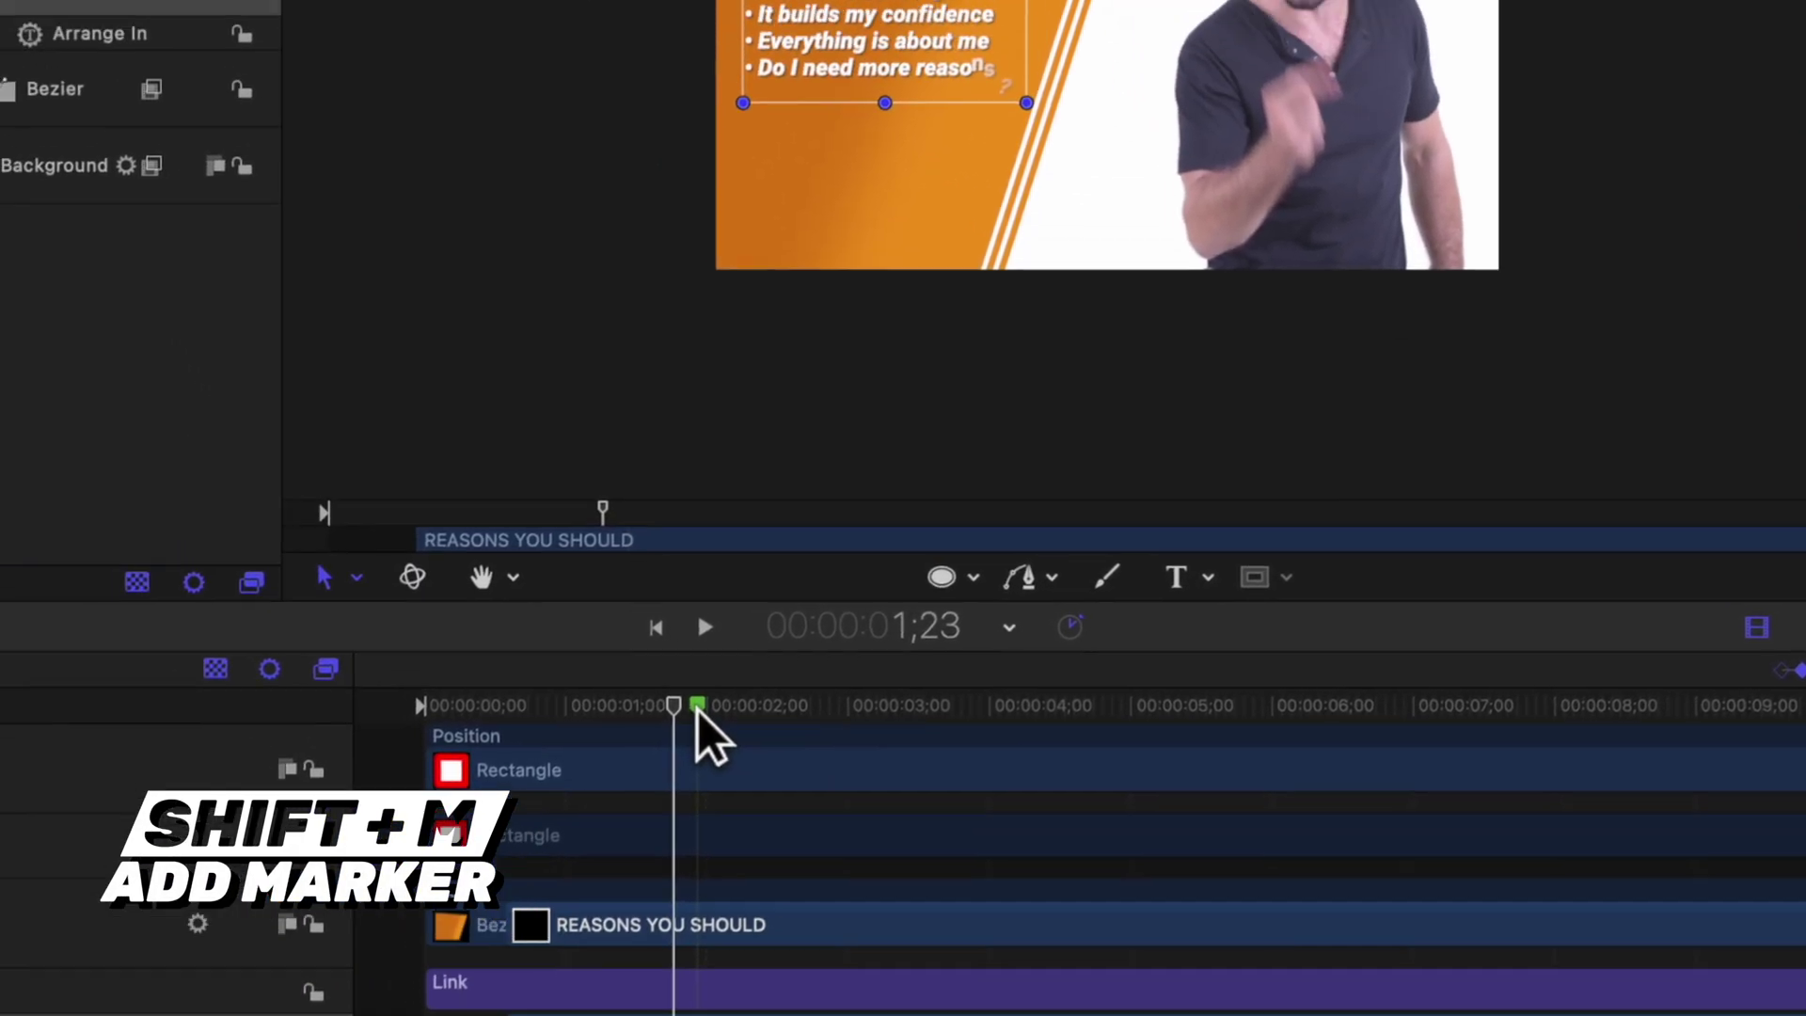
double_click(530, 452)
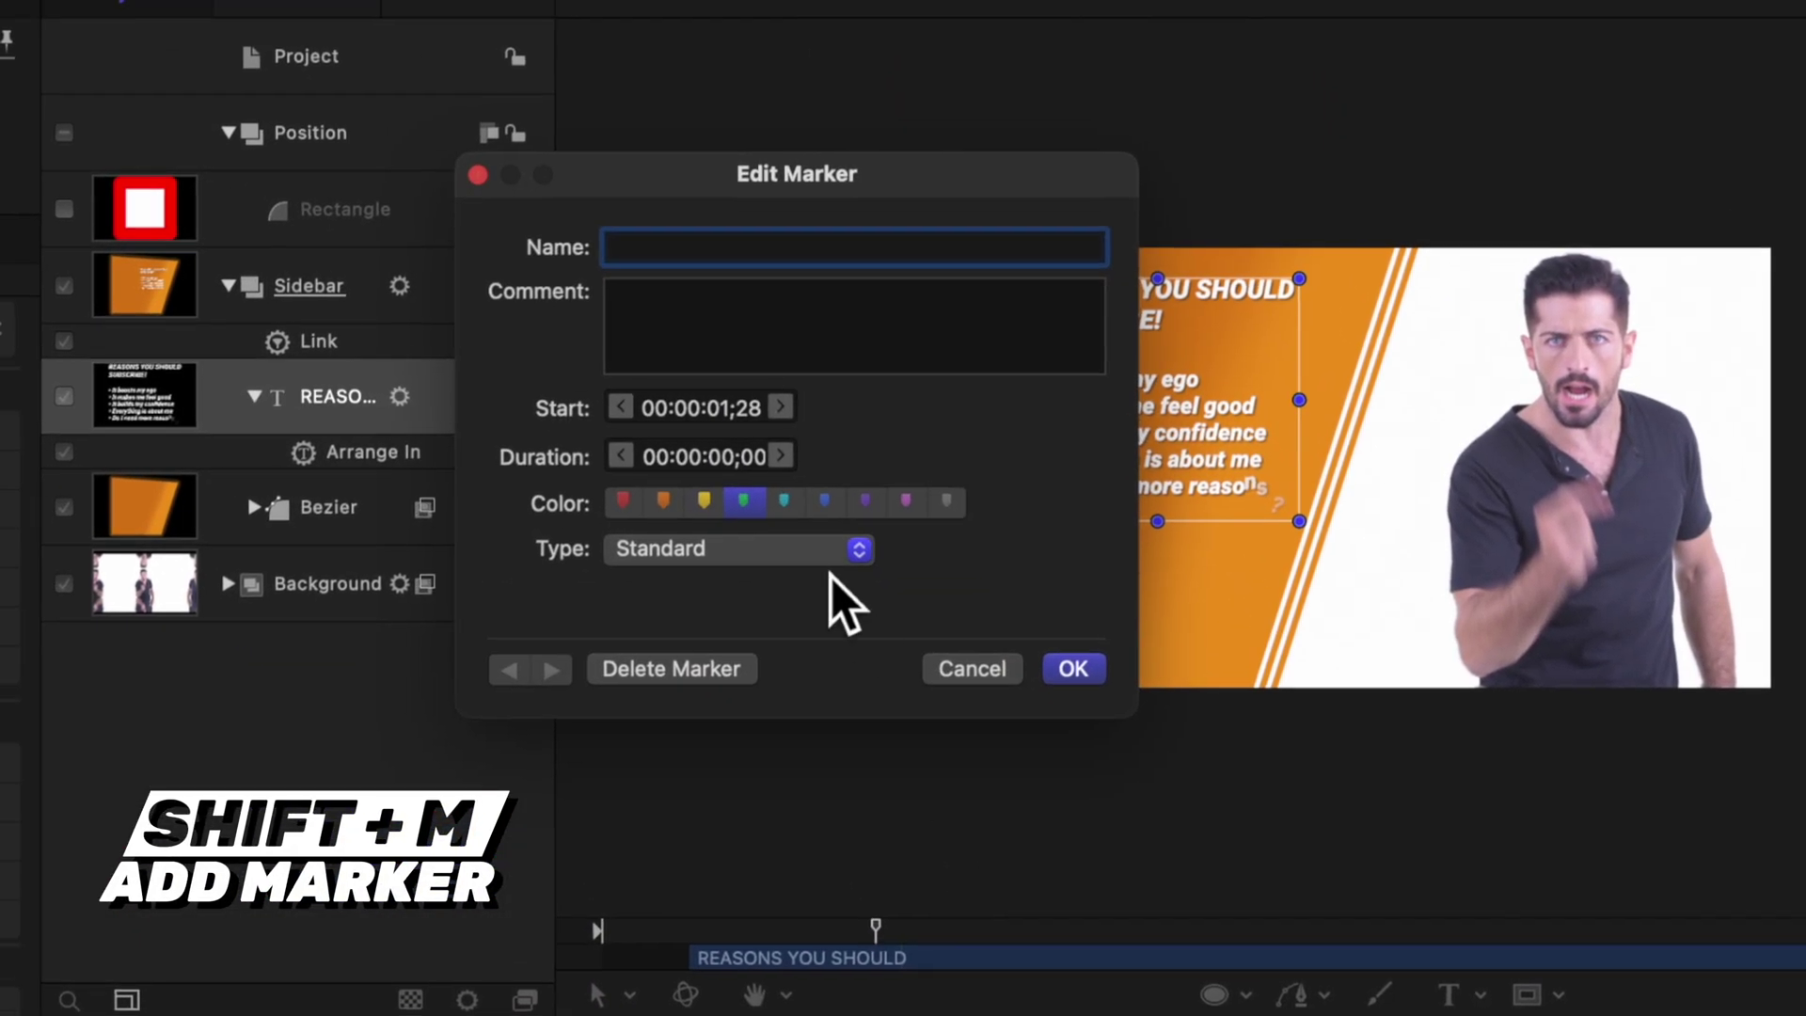
left_click(649, 551)
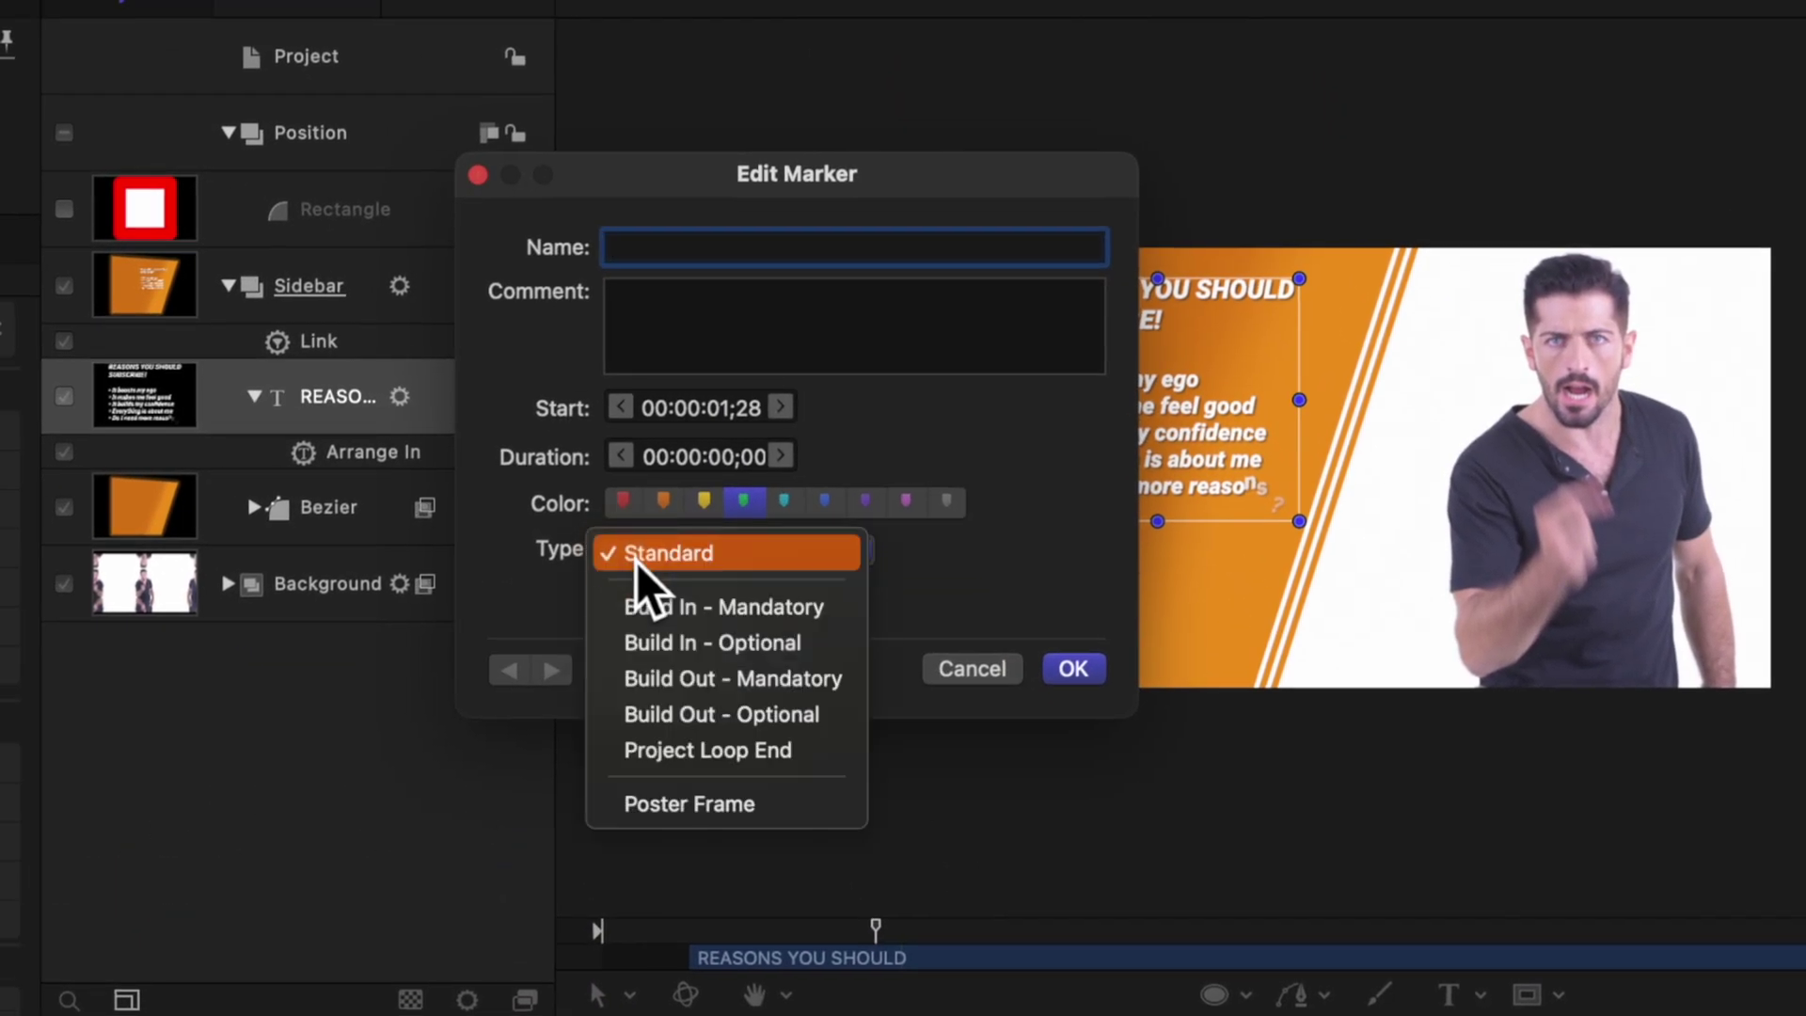
left_click(760, 649)
left_click(1072, 669)
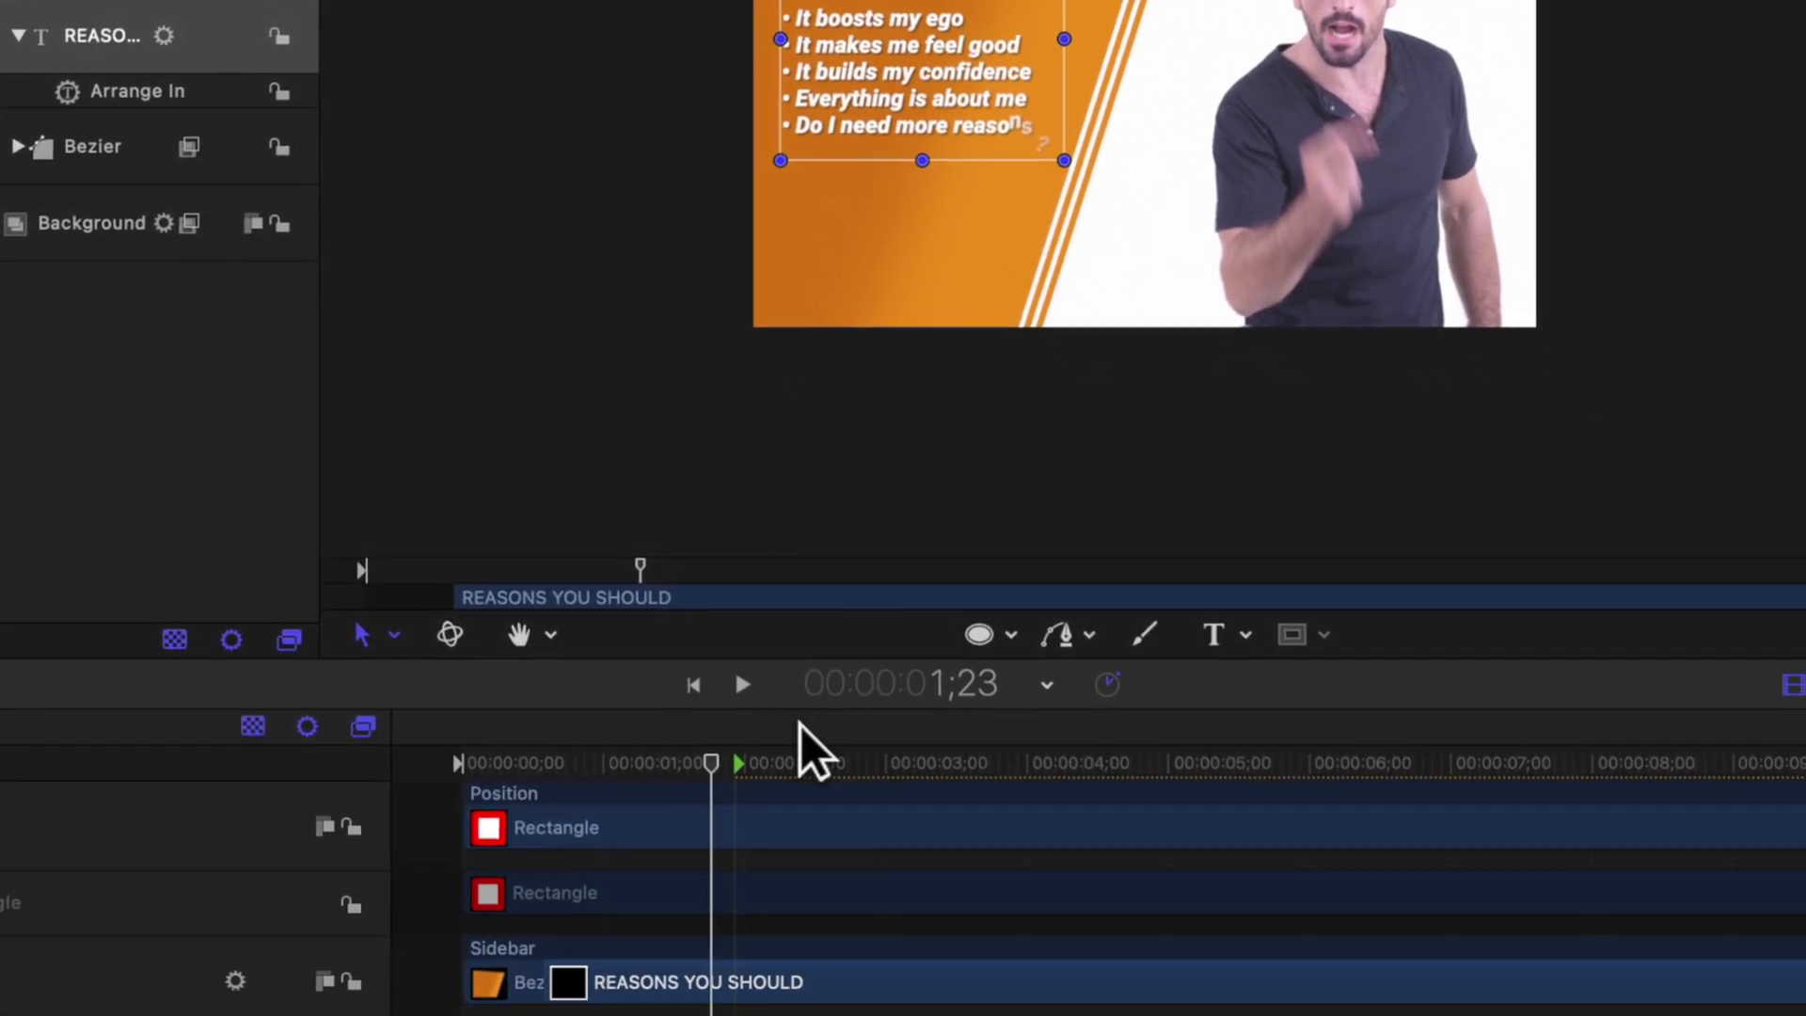
Step: Add a project marker at 00:00:09;00 and set its type to Build Out - Optional
left_click(1552, 494)
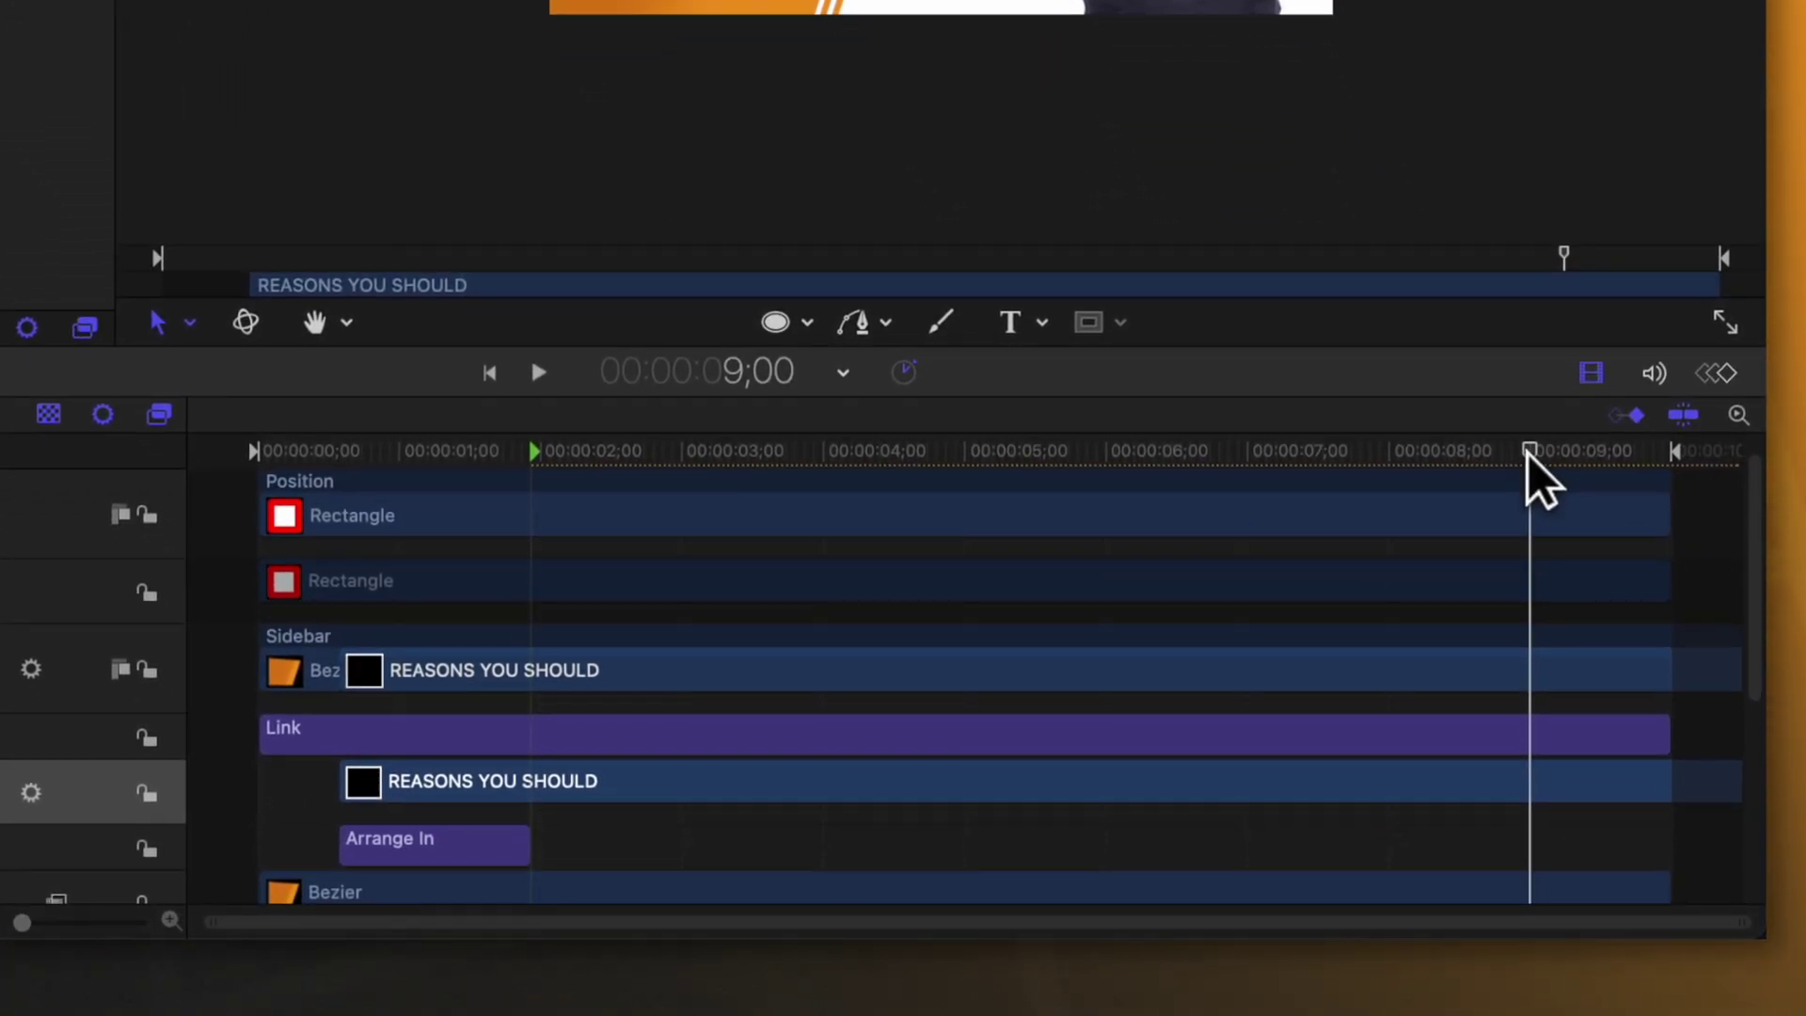
left_click_drag(1529, 455, 1510, 455)
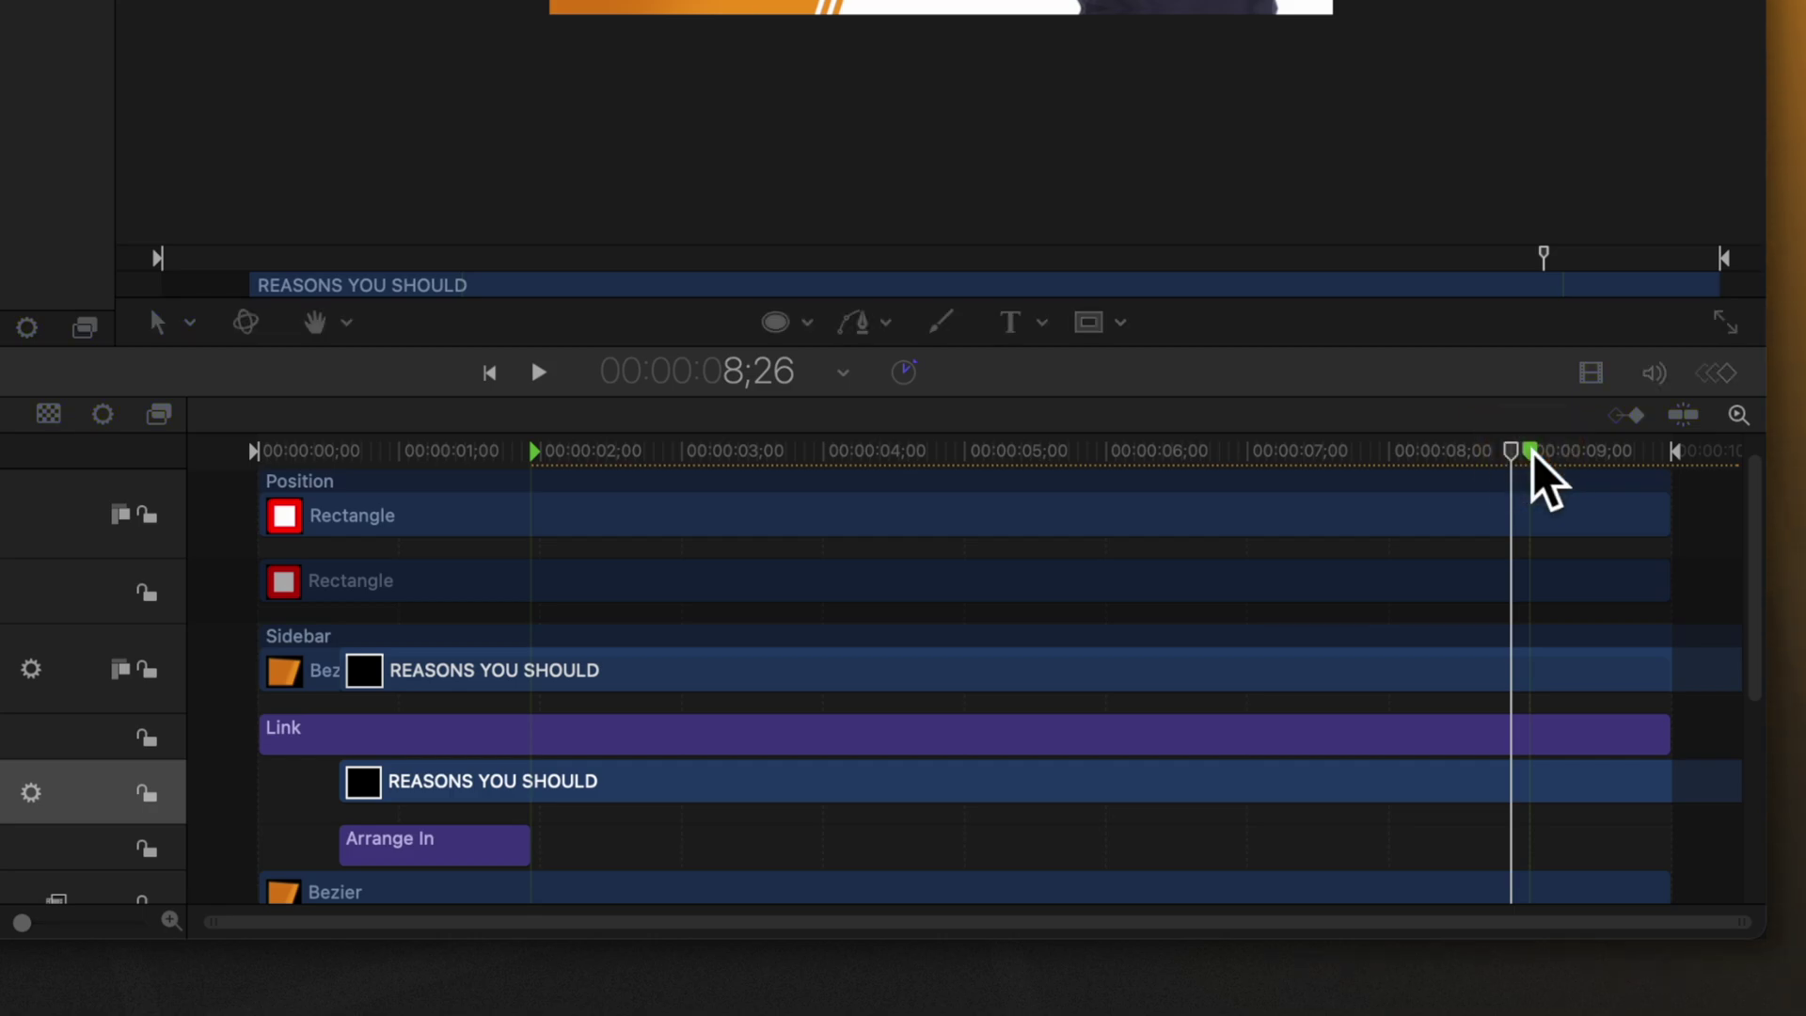
double_click(1531, 452)
left_click(602, 235)
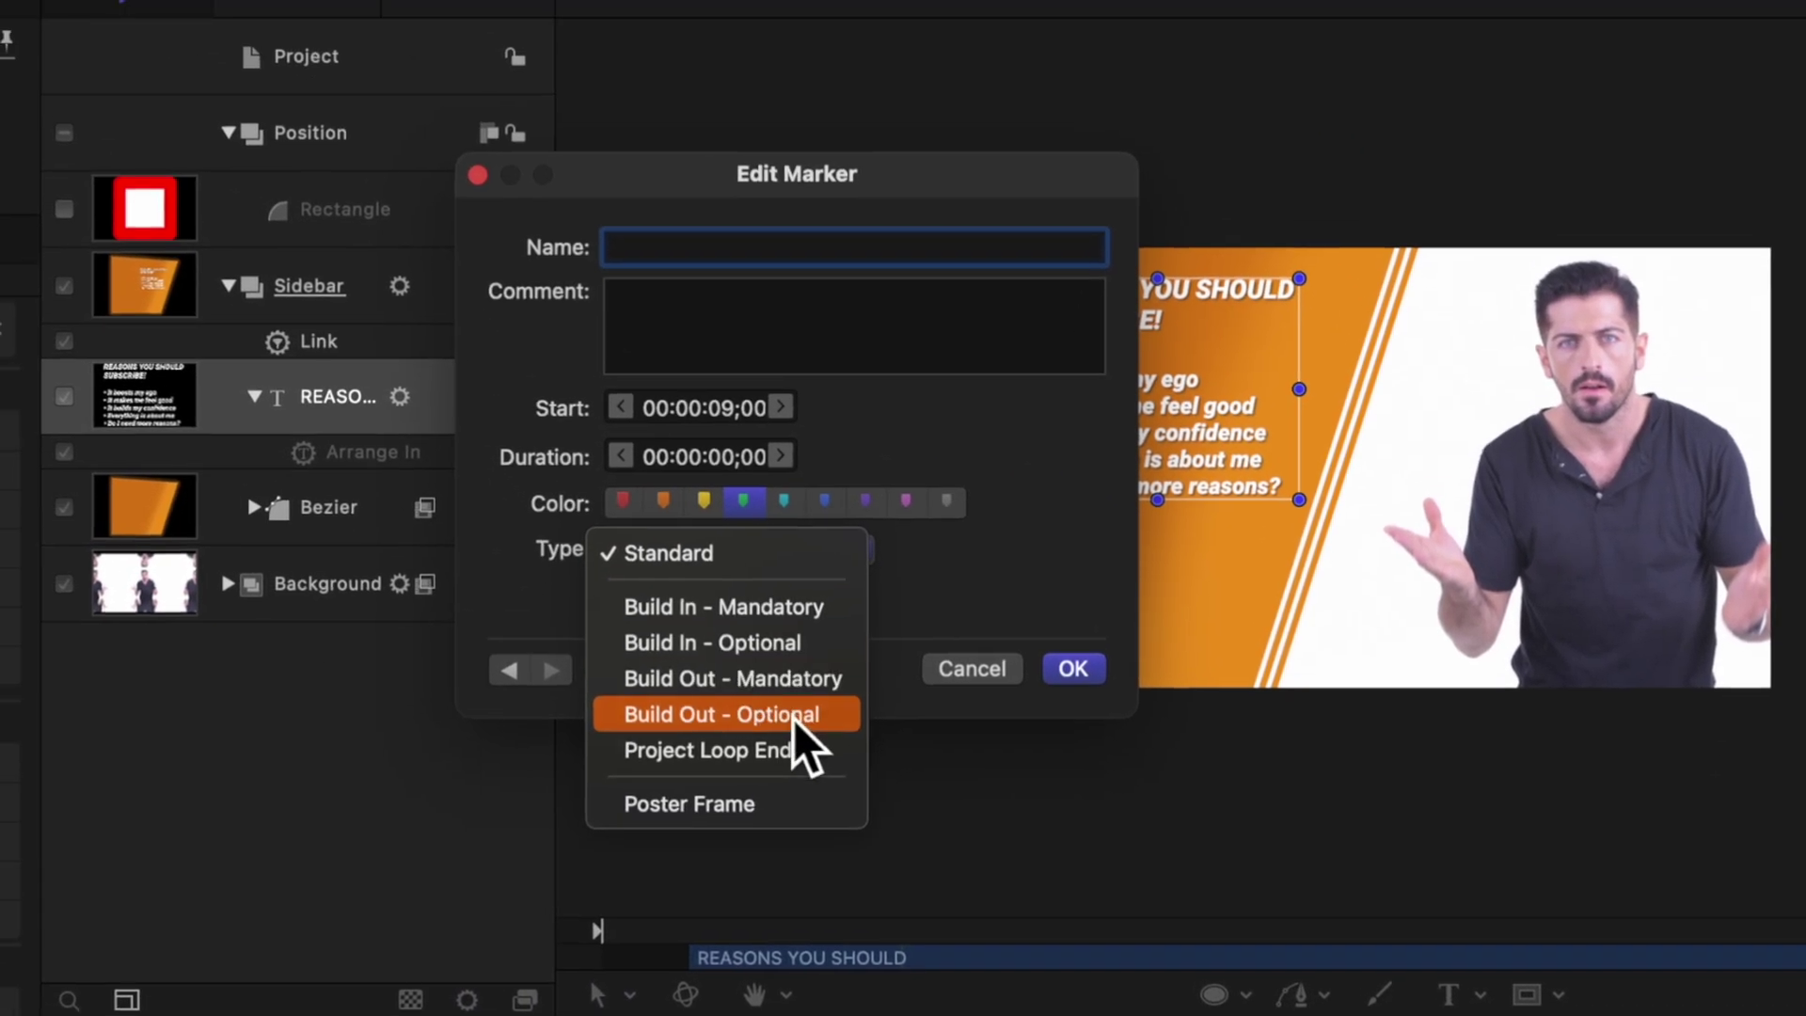
left_click(828, 714)
left_click(1073, 669)
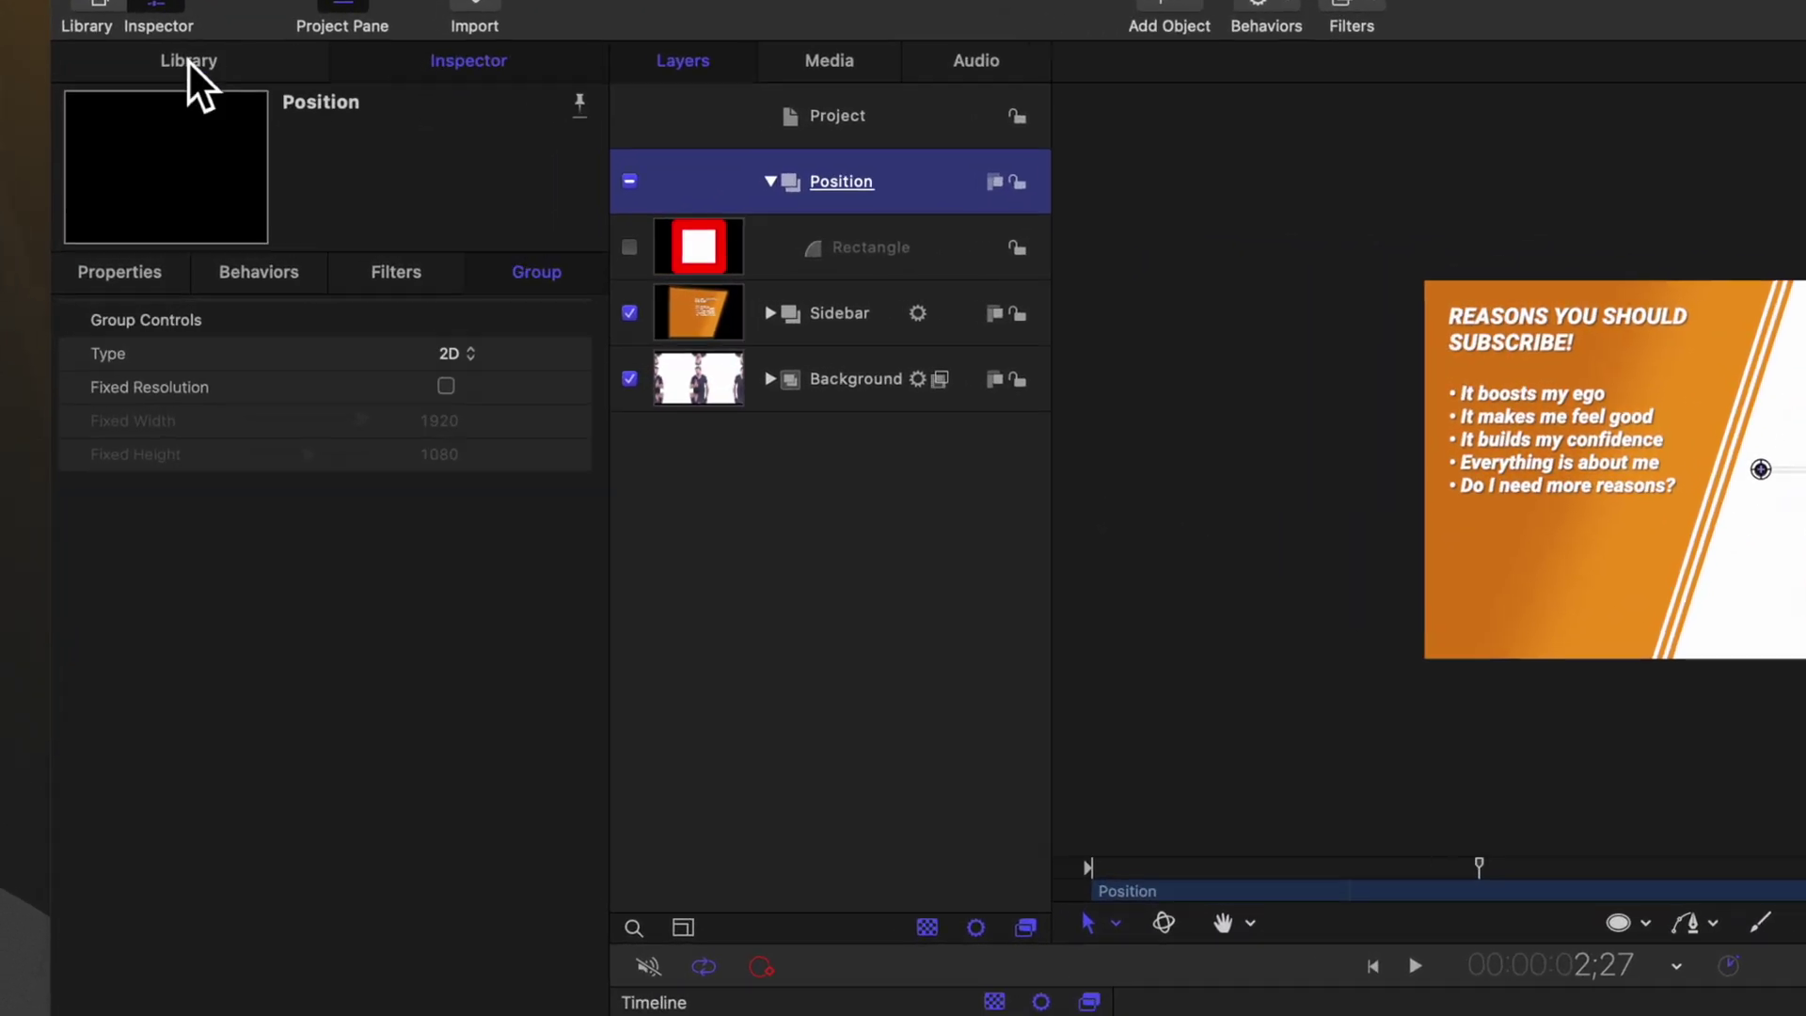
Step: Add a Color Solid generator to the Position group above the Rectangle and hide it
left_click(266, 161)
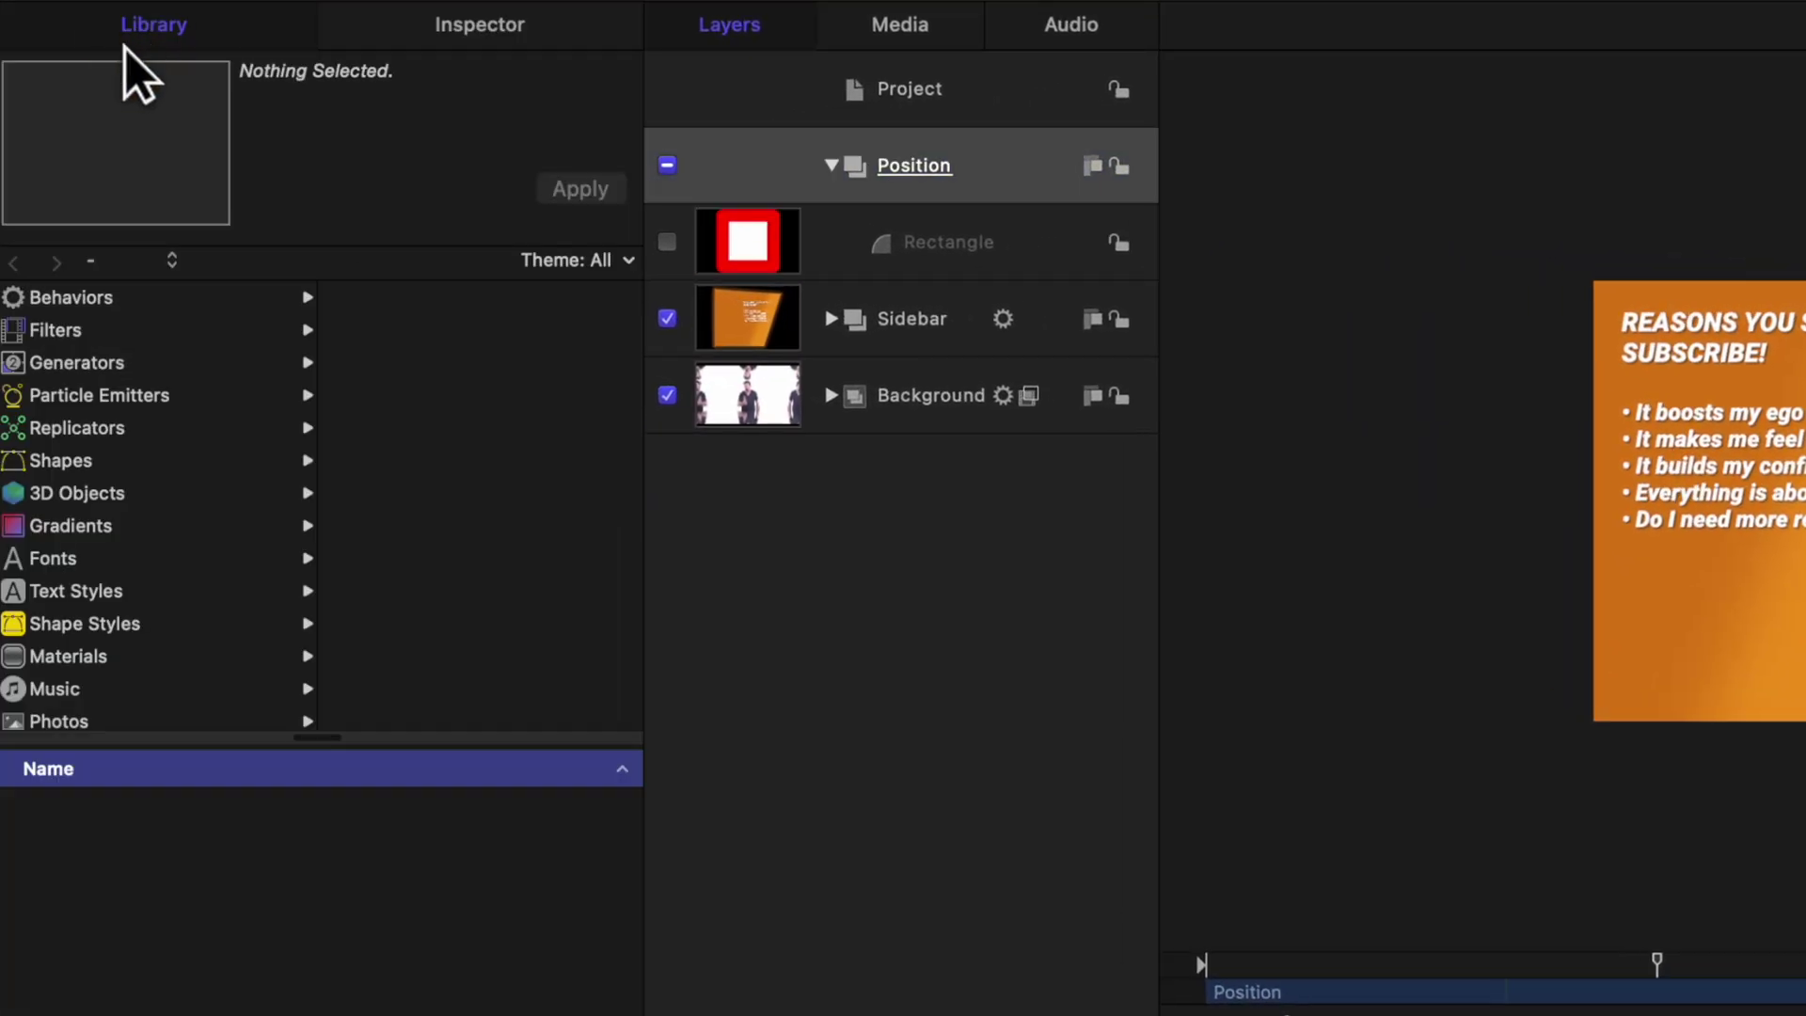
left_click(64, 367)
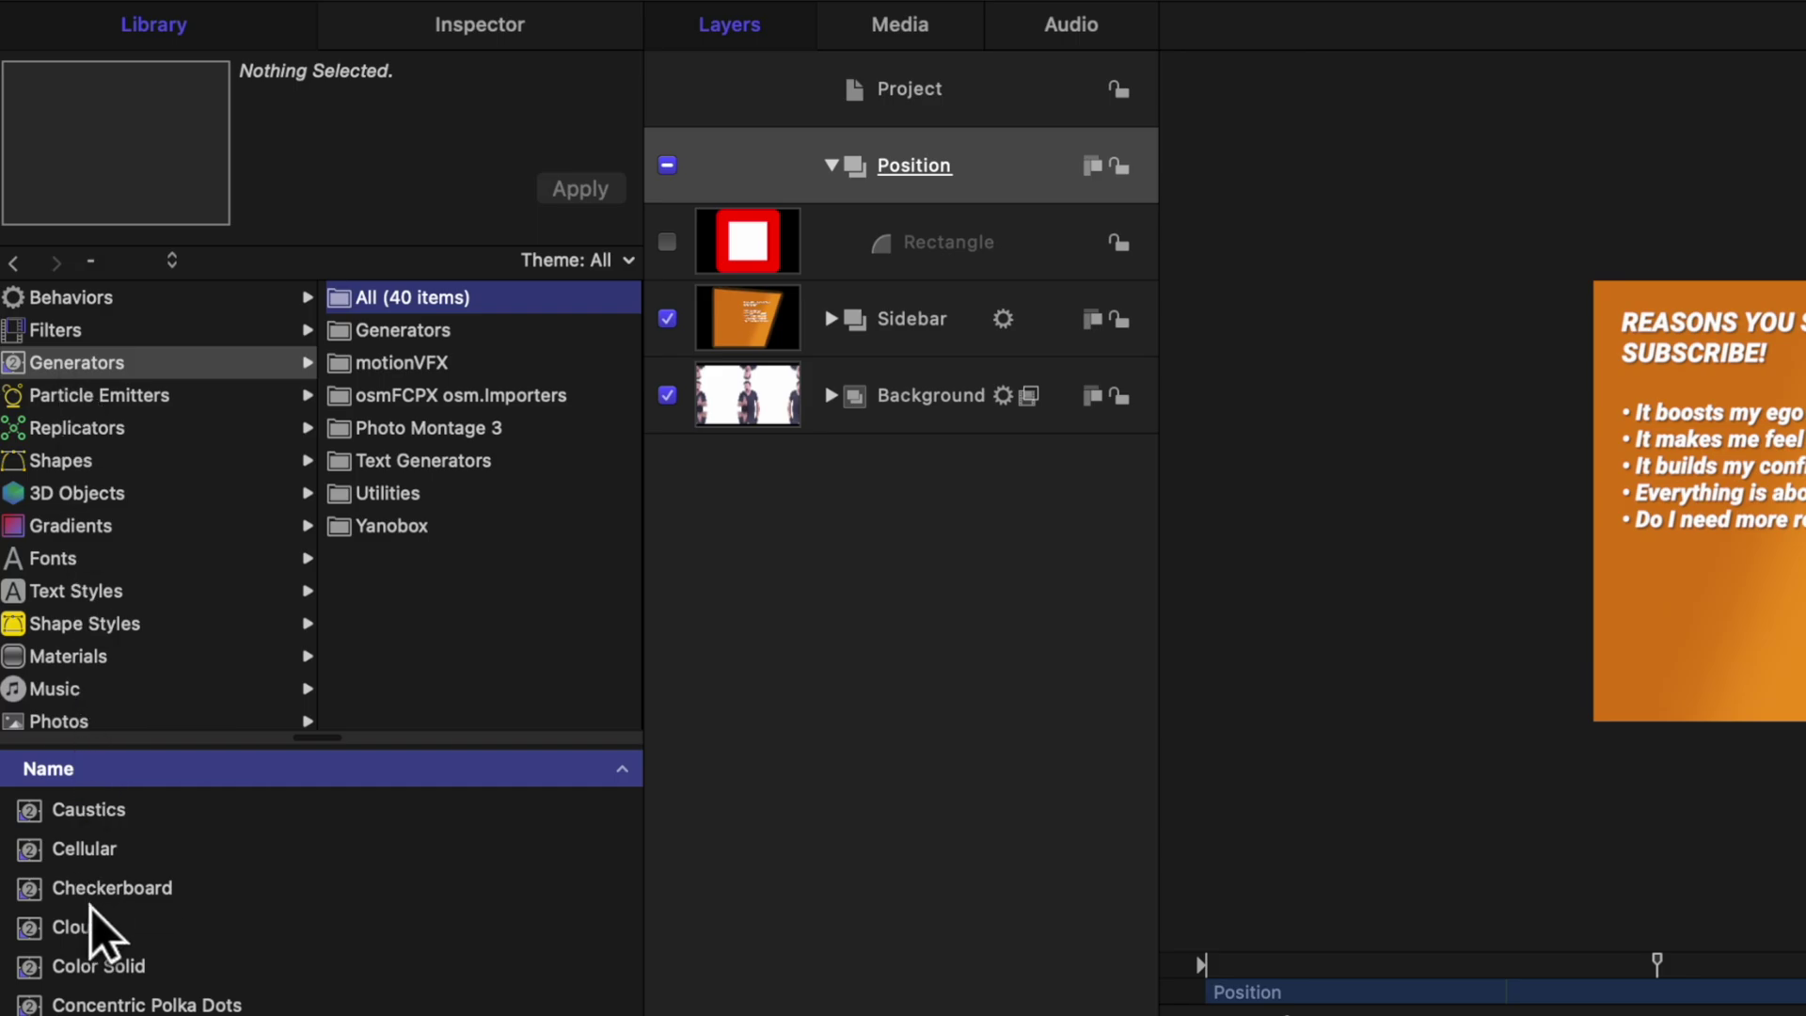
left_click_drag(101, 967, 1004, 173)
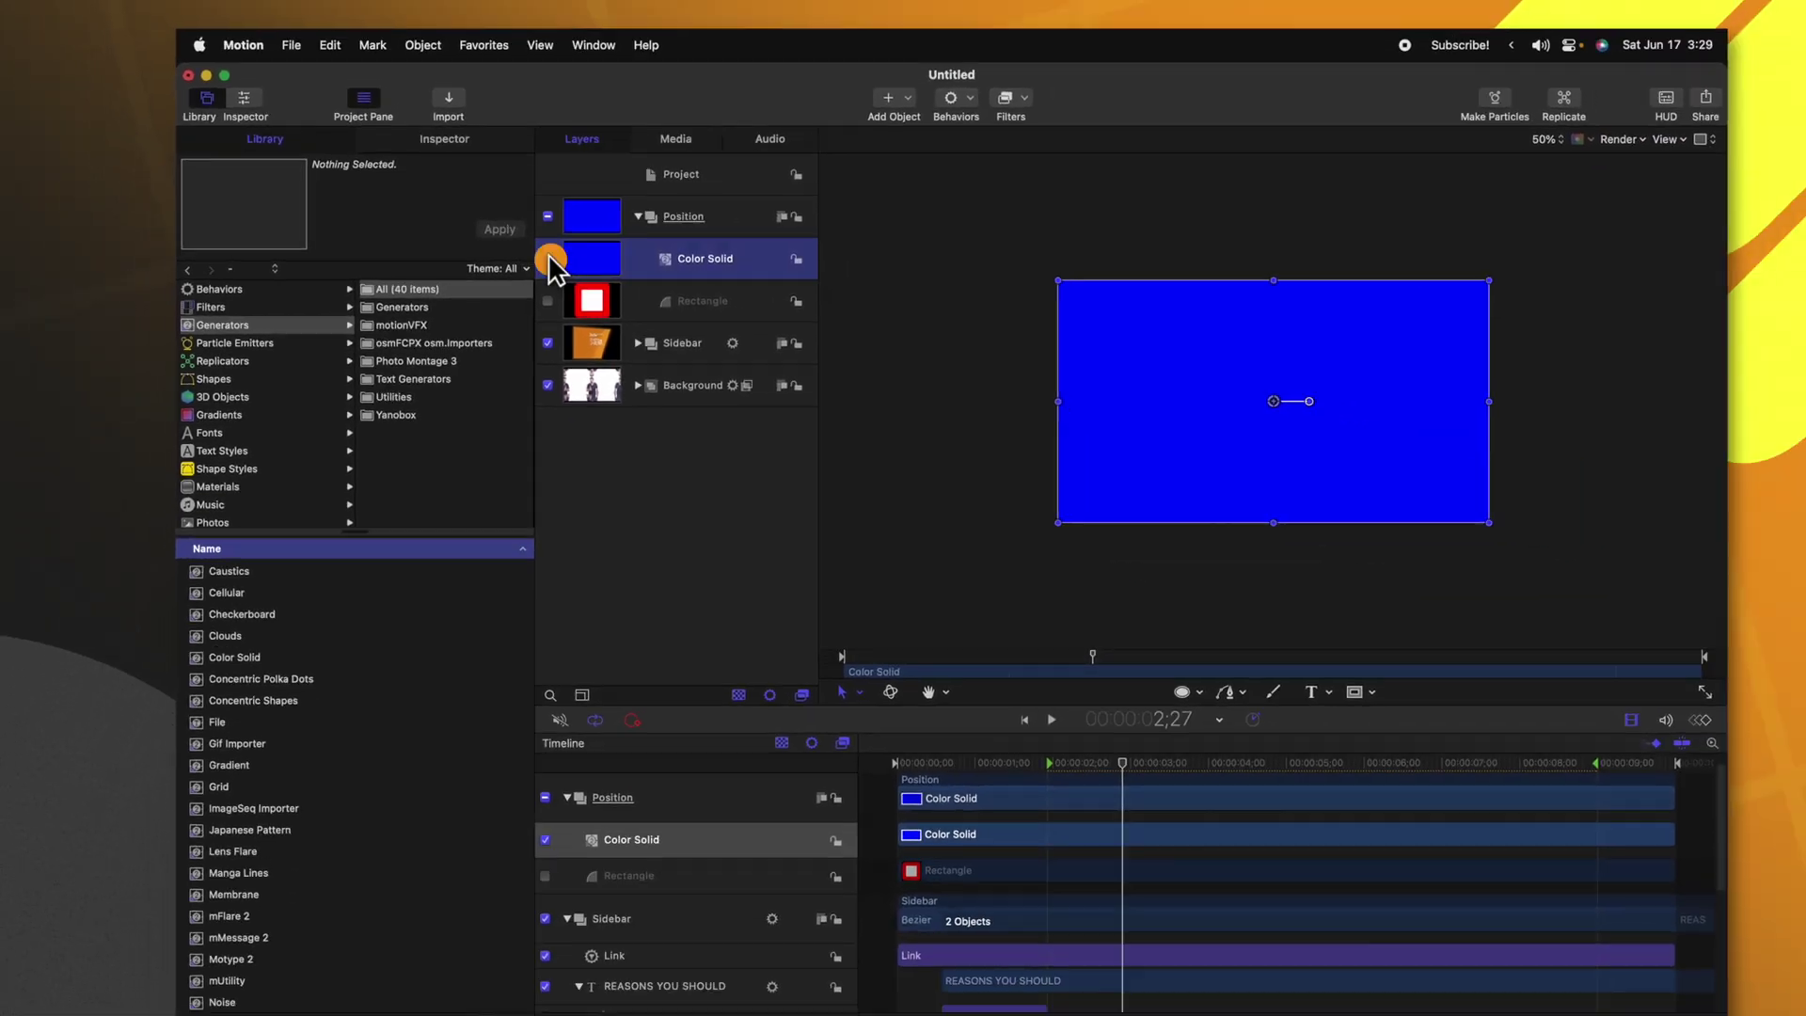
left_click(667, 241)
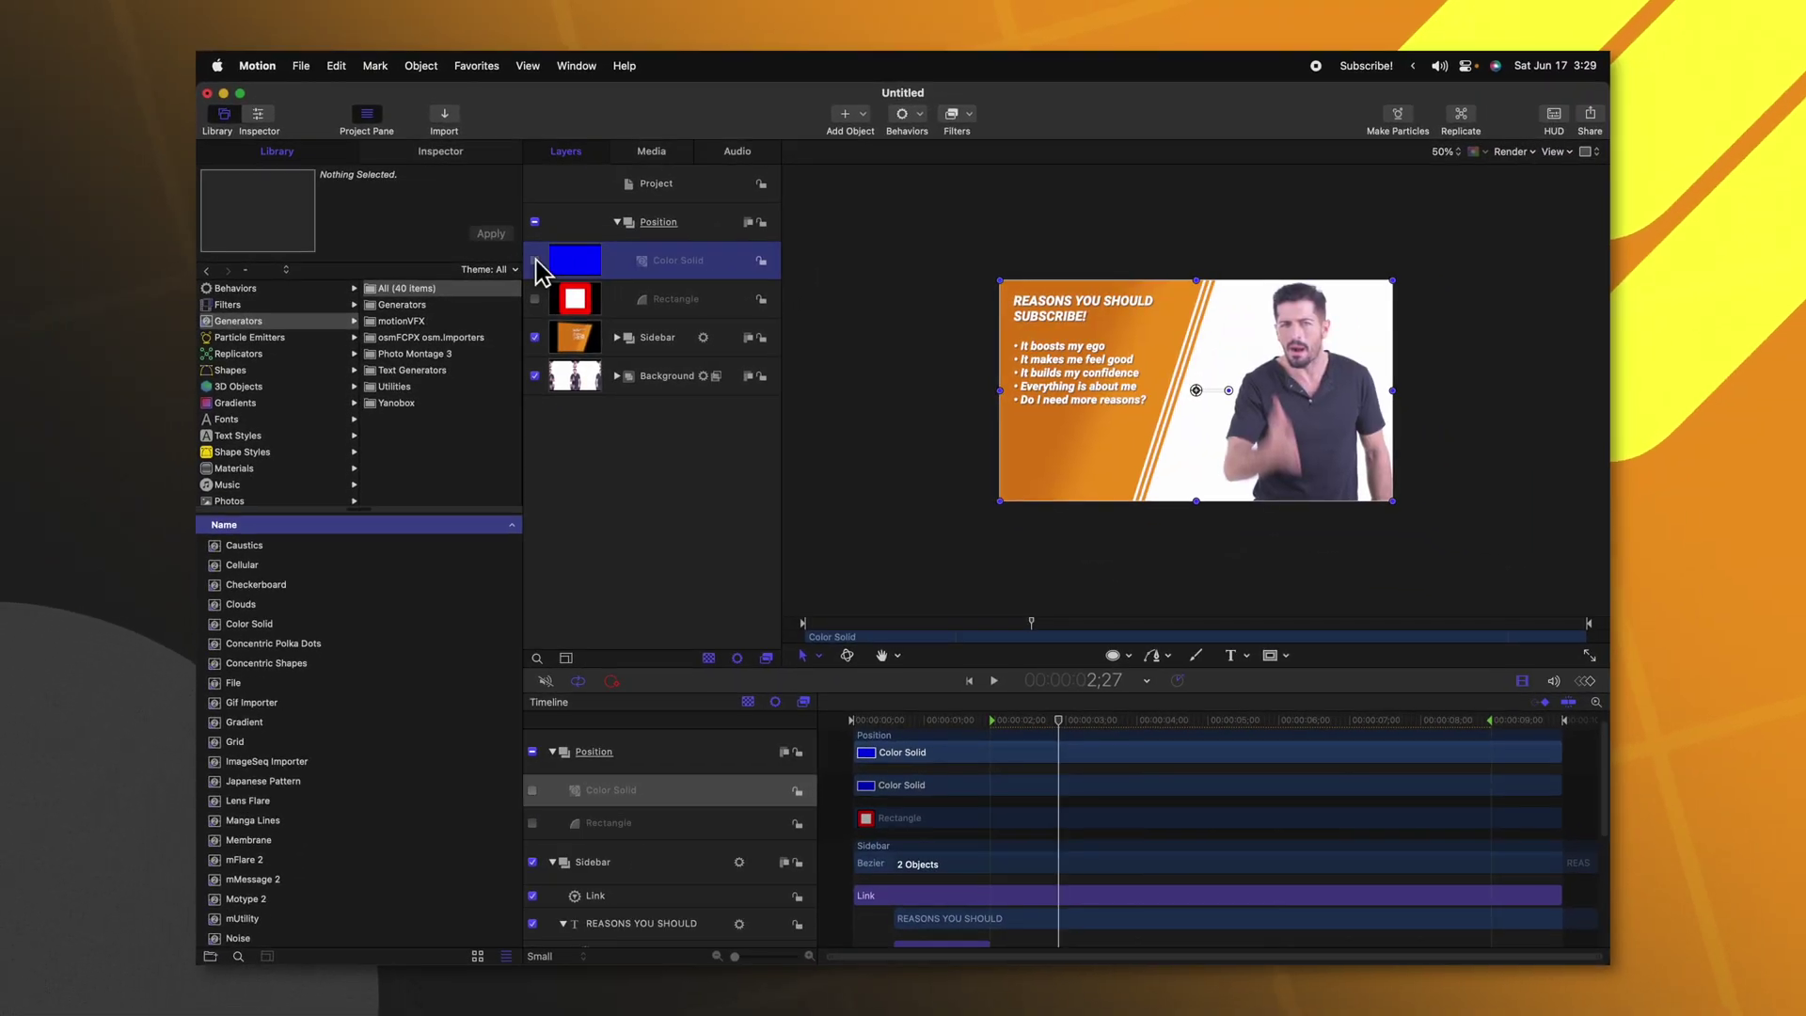
Step: Apply the Black Hole distortion filter to the Color Solid and test its on-screen center control, returning it to 0, 0
left_click(977, 116)
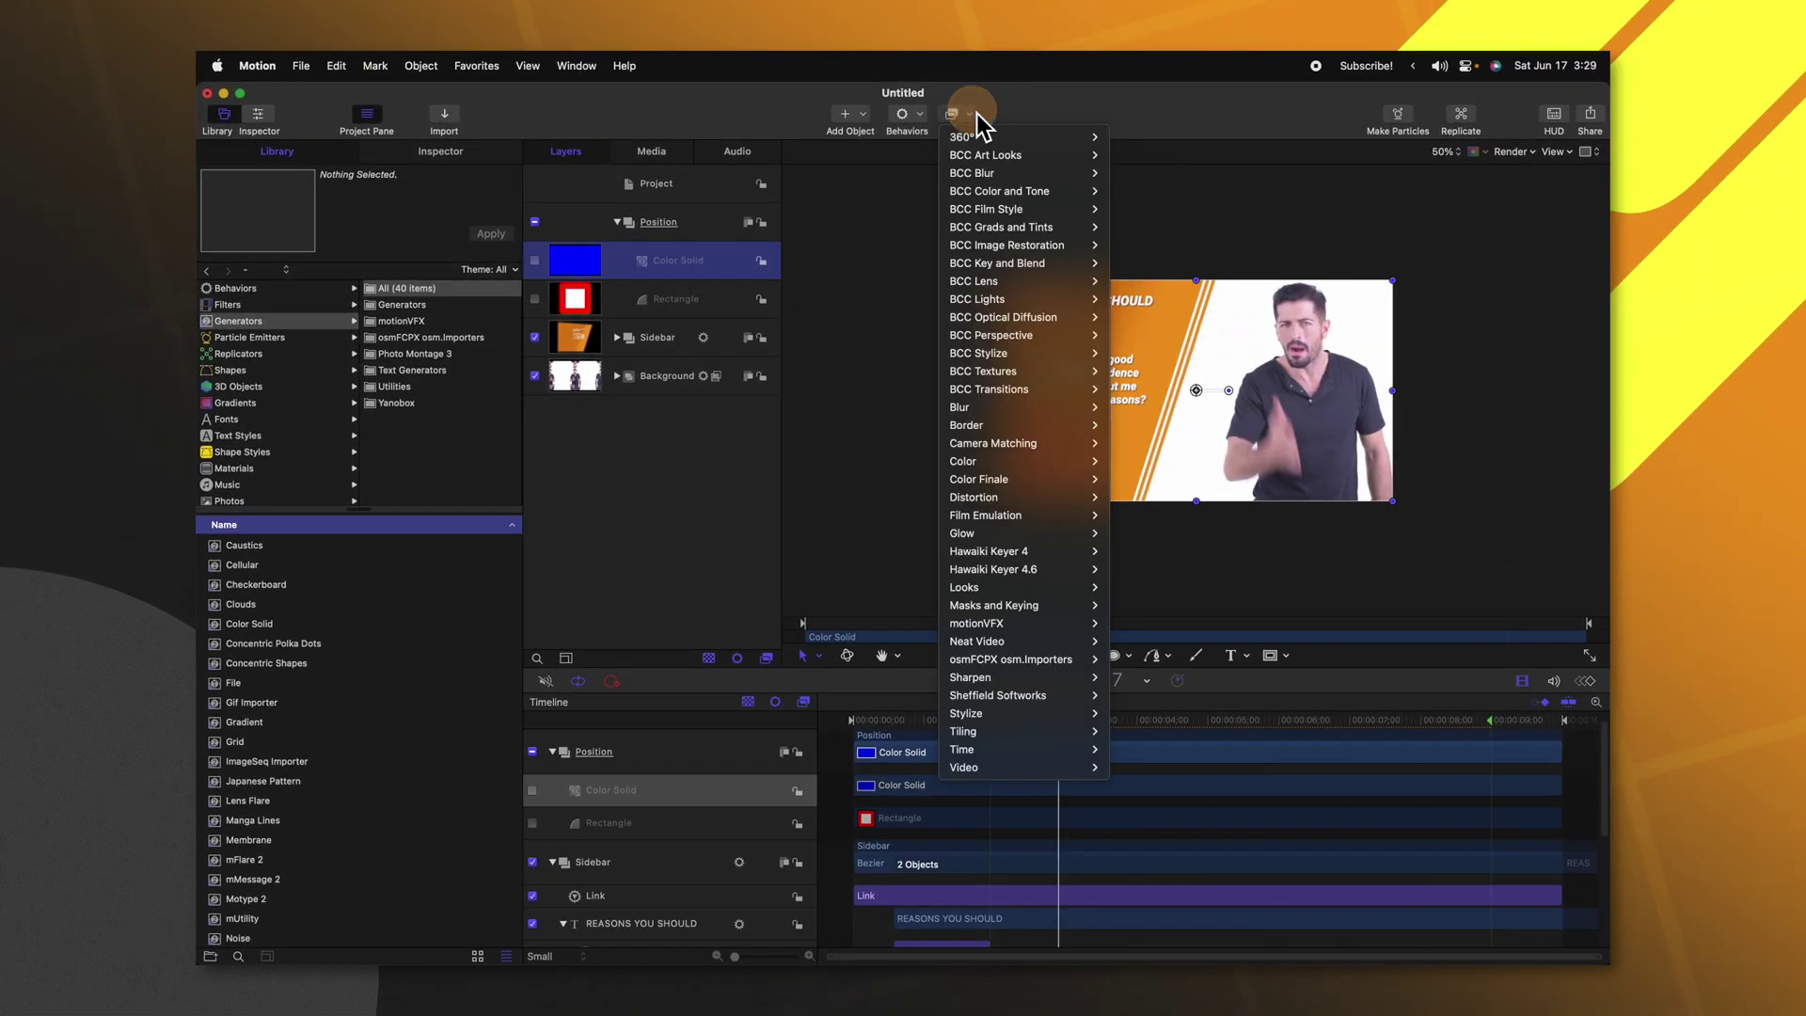
mouse_move(988, 499)
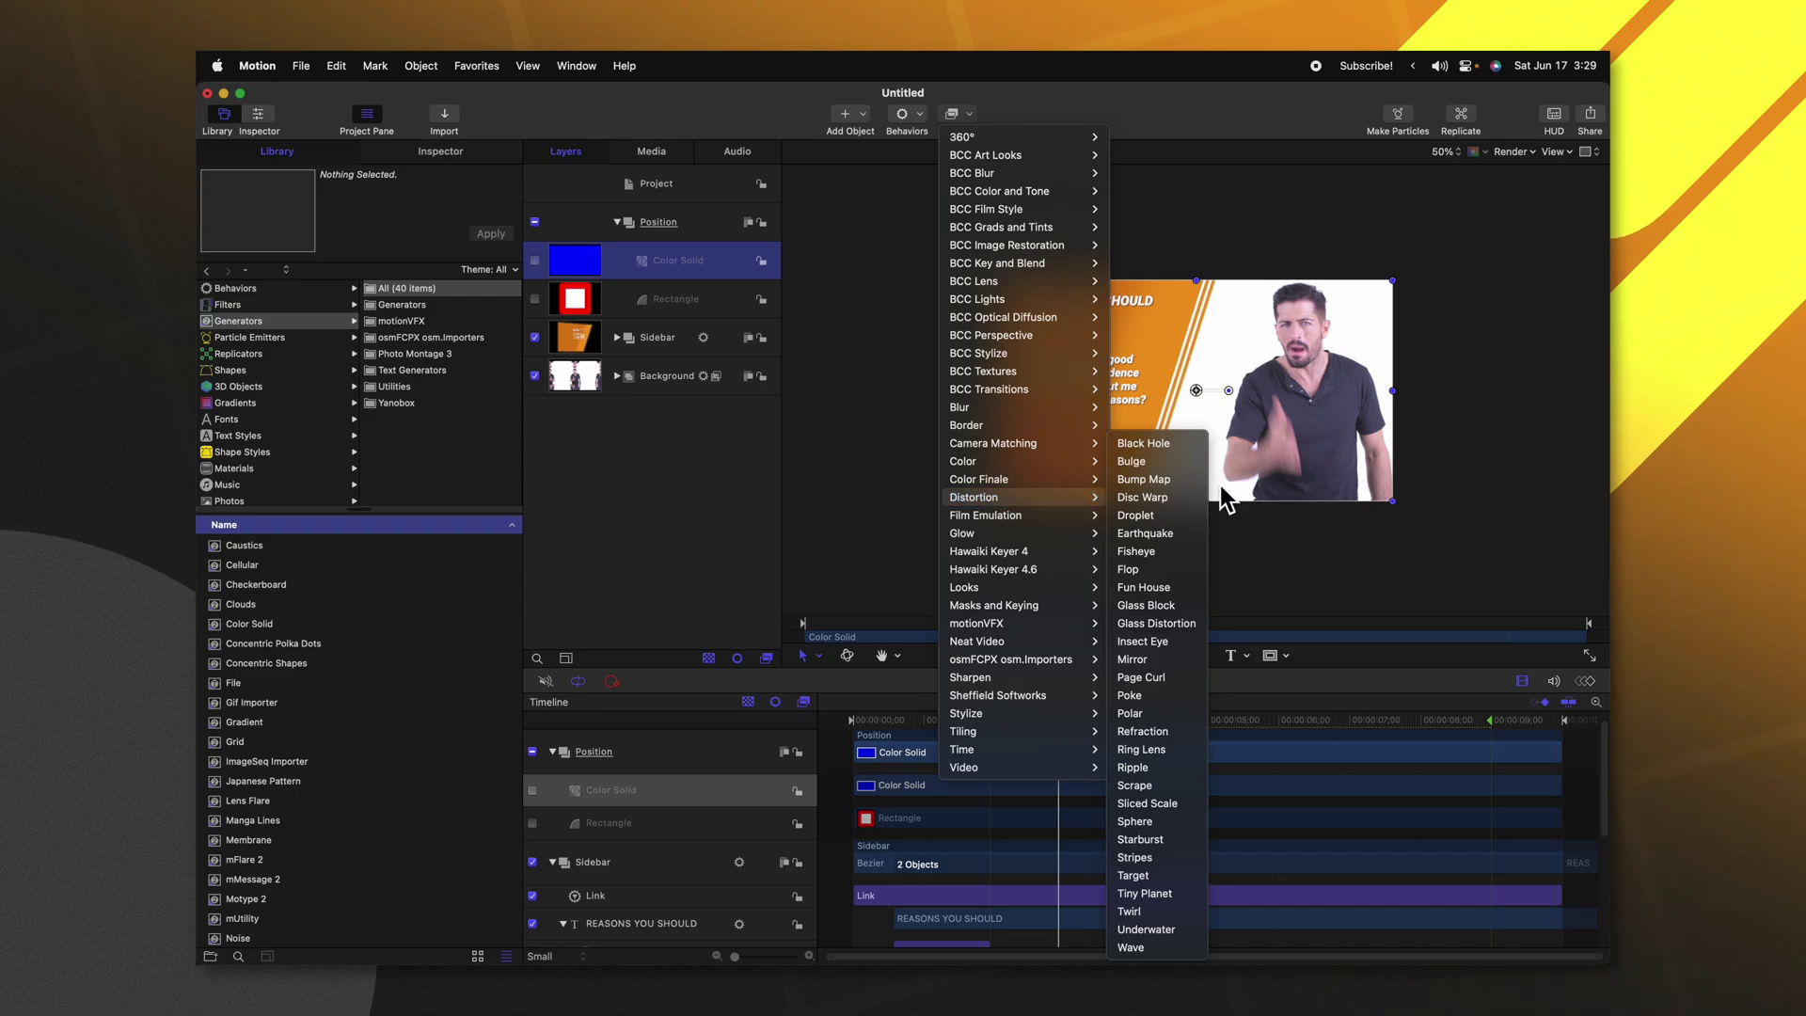
left_click(1171, 443)
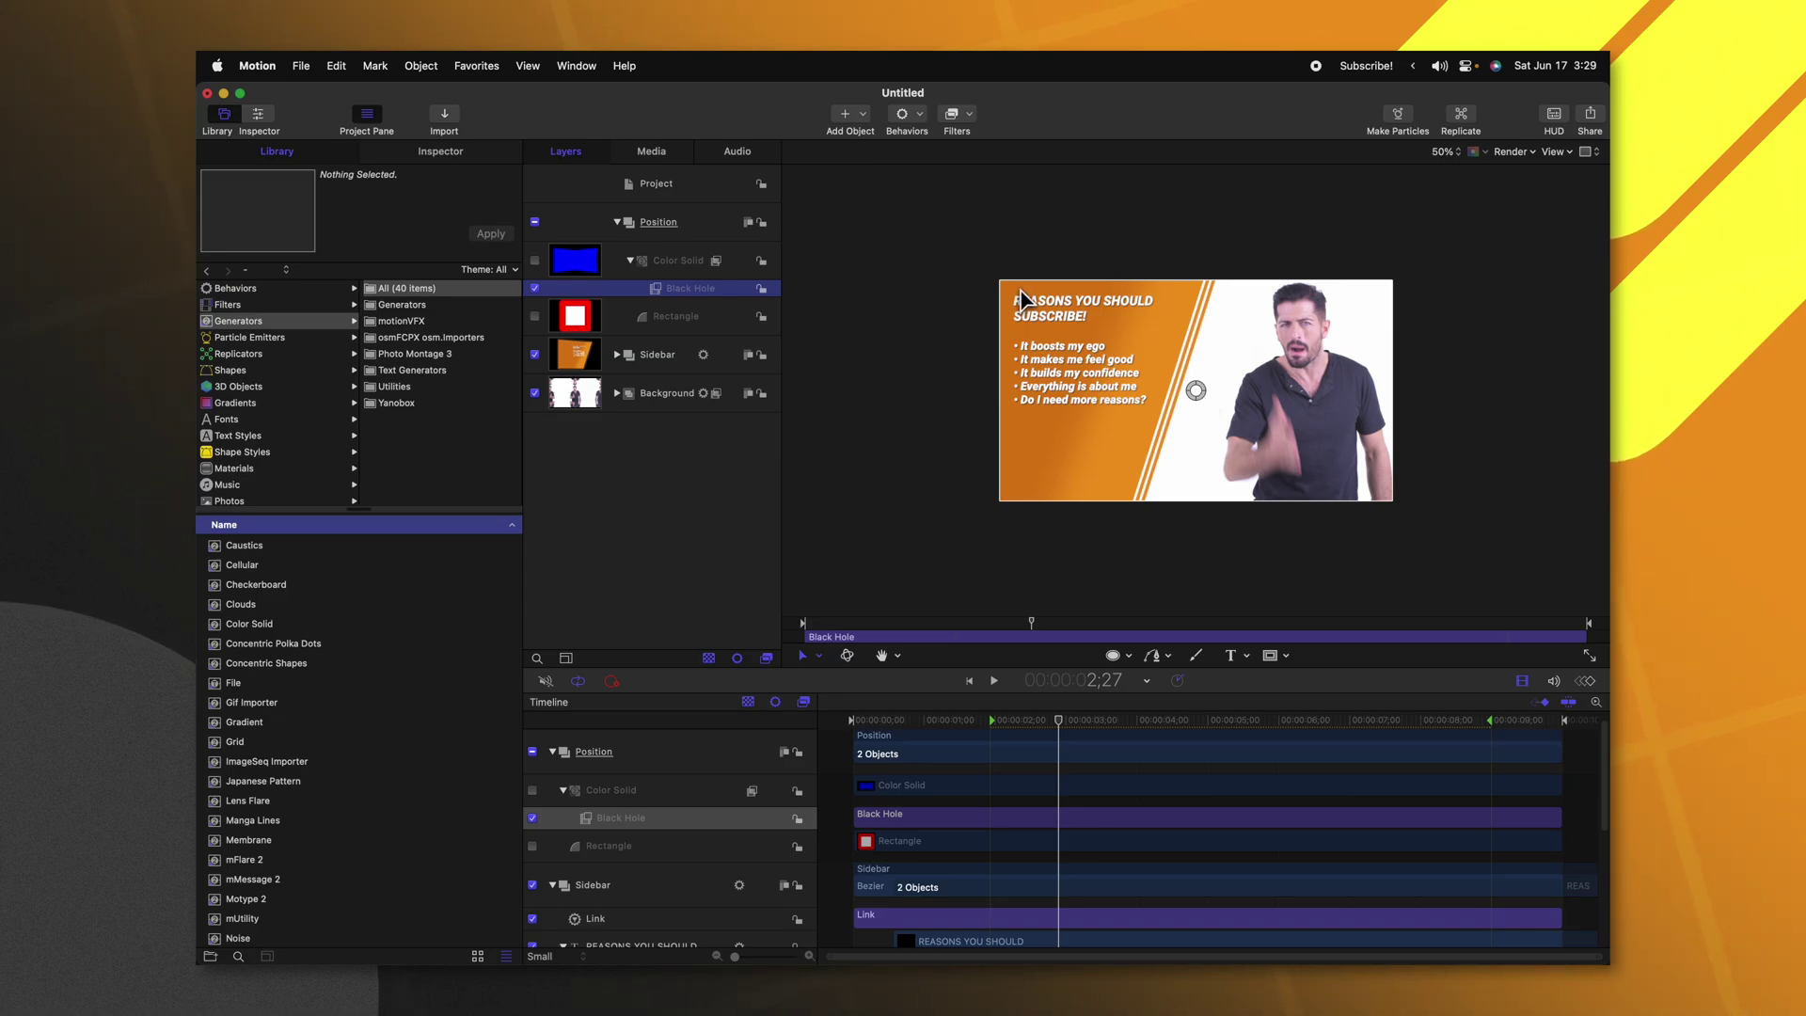
left_click(443, 154)
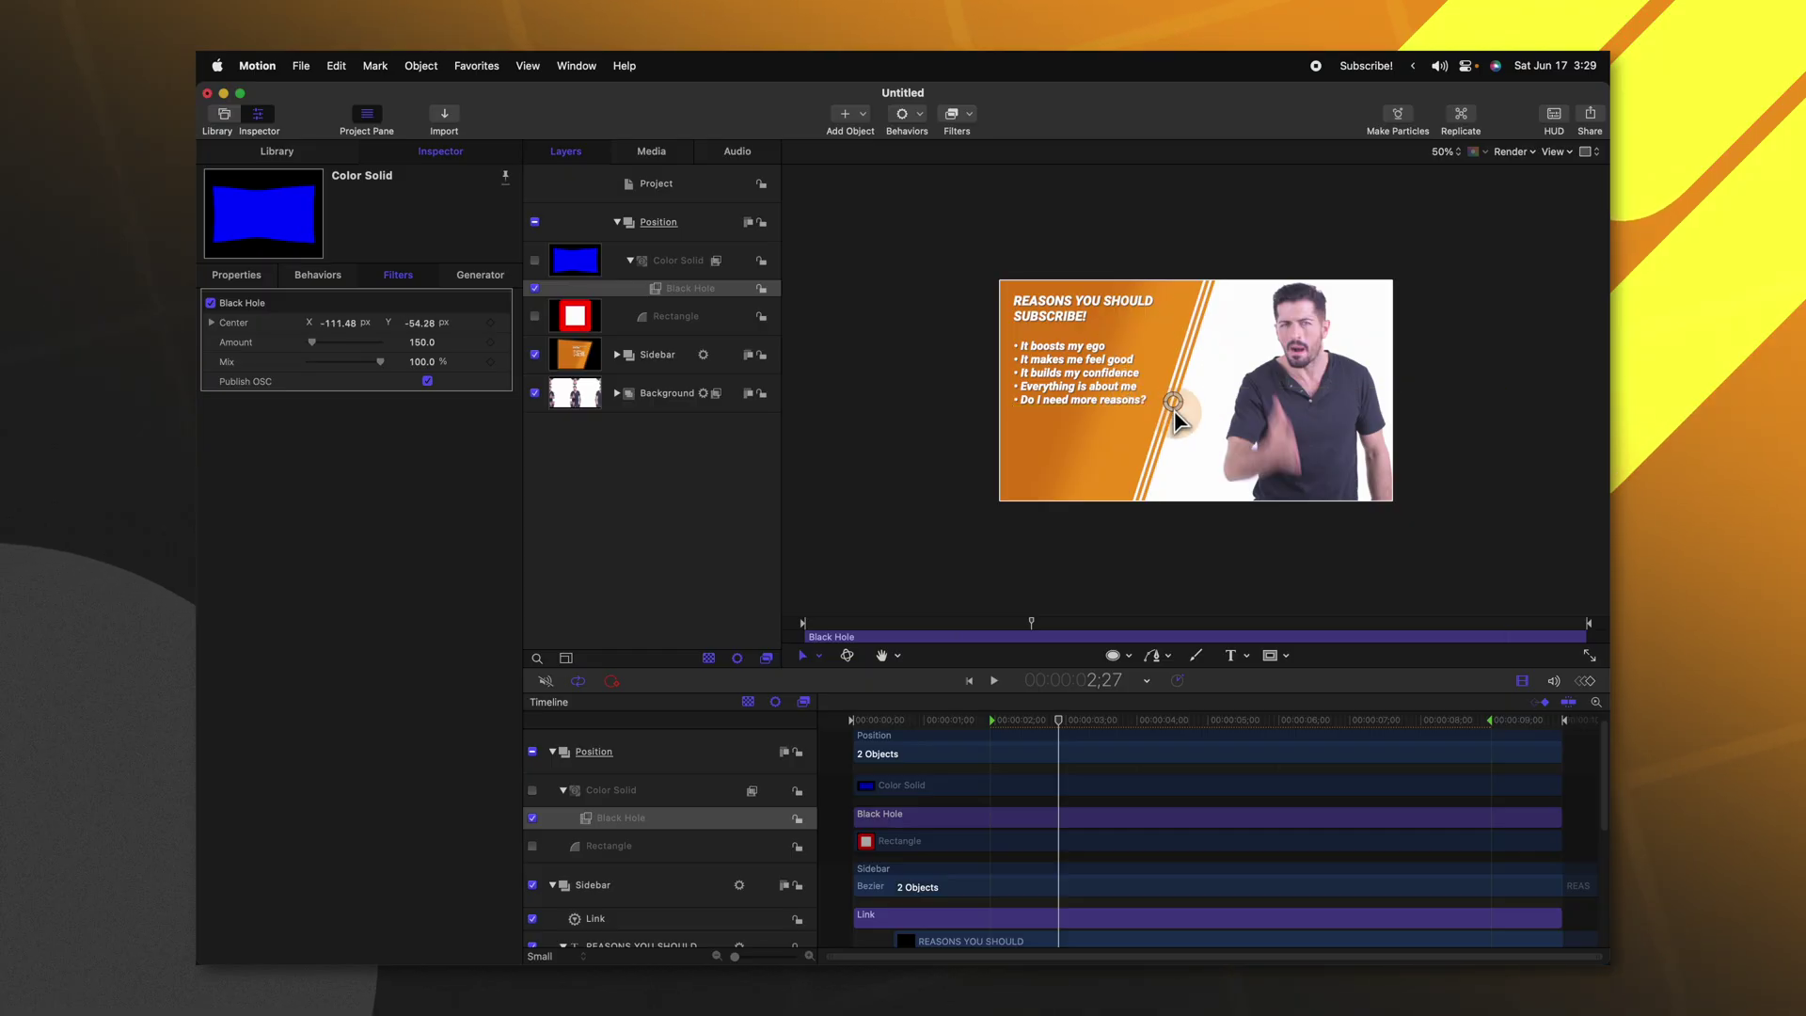
left_click_drag(1174, 411, 1196, 391)
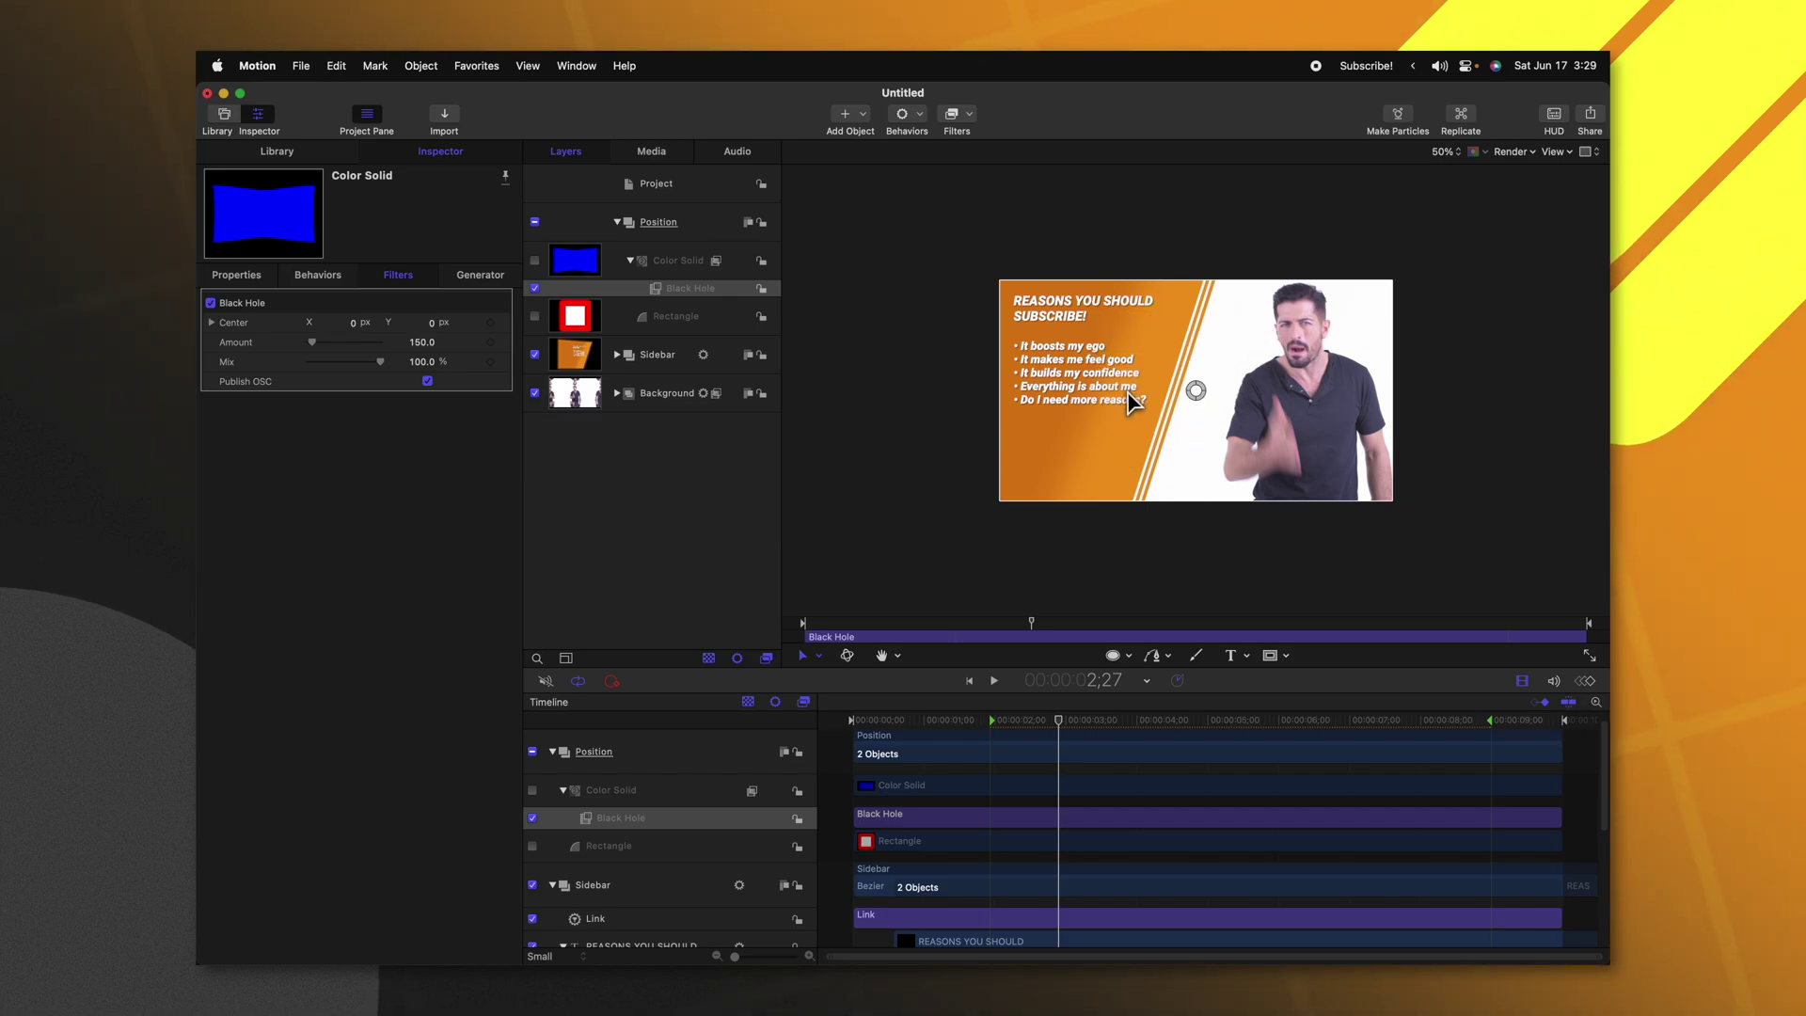
Step: Add a Link behavior that drives the Rectangle's Position X from the Center X of the Color Solid's Black Hole filter
left_click(572, 316)
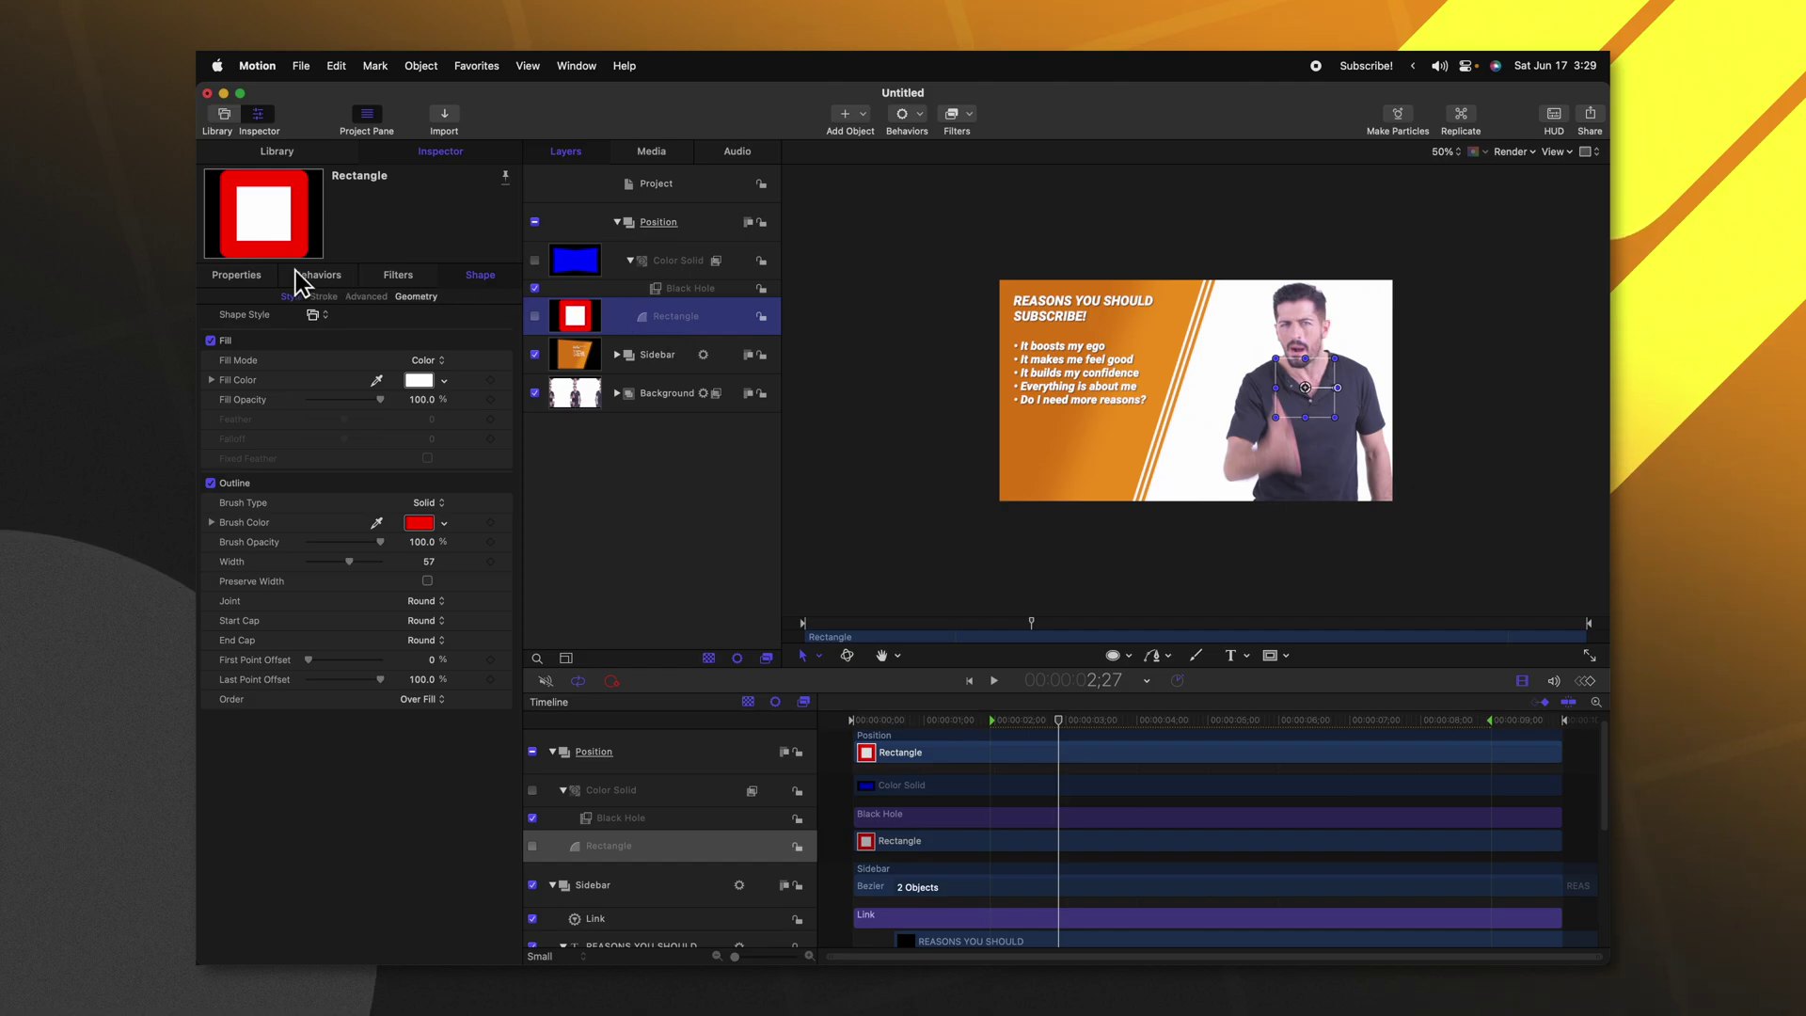
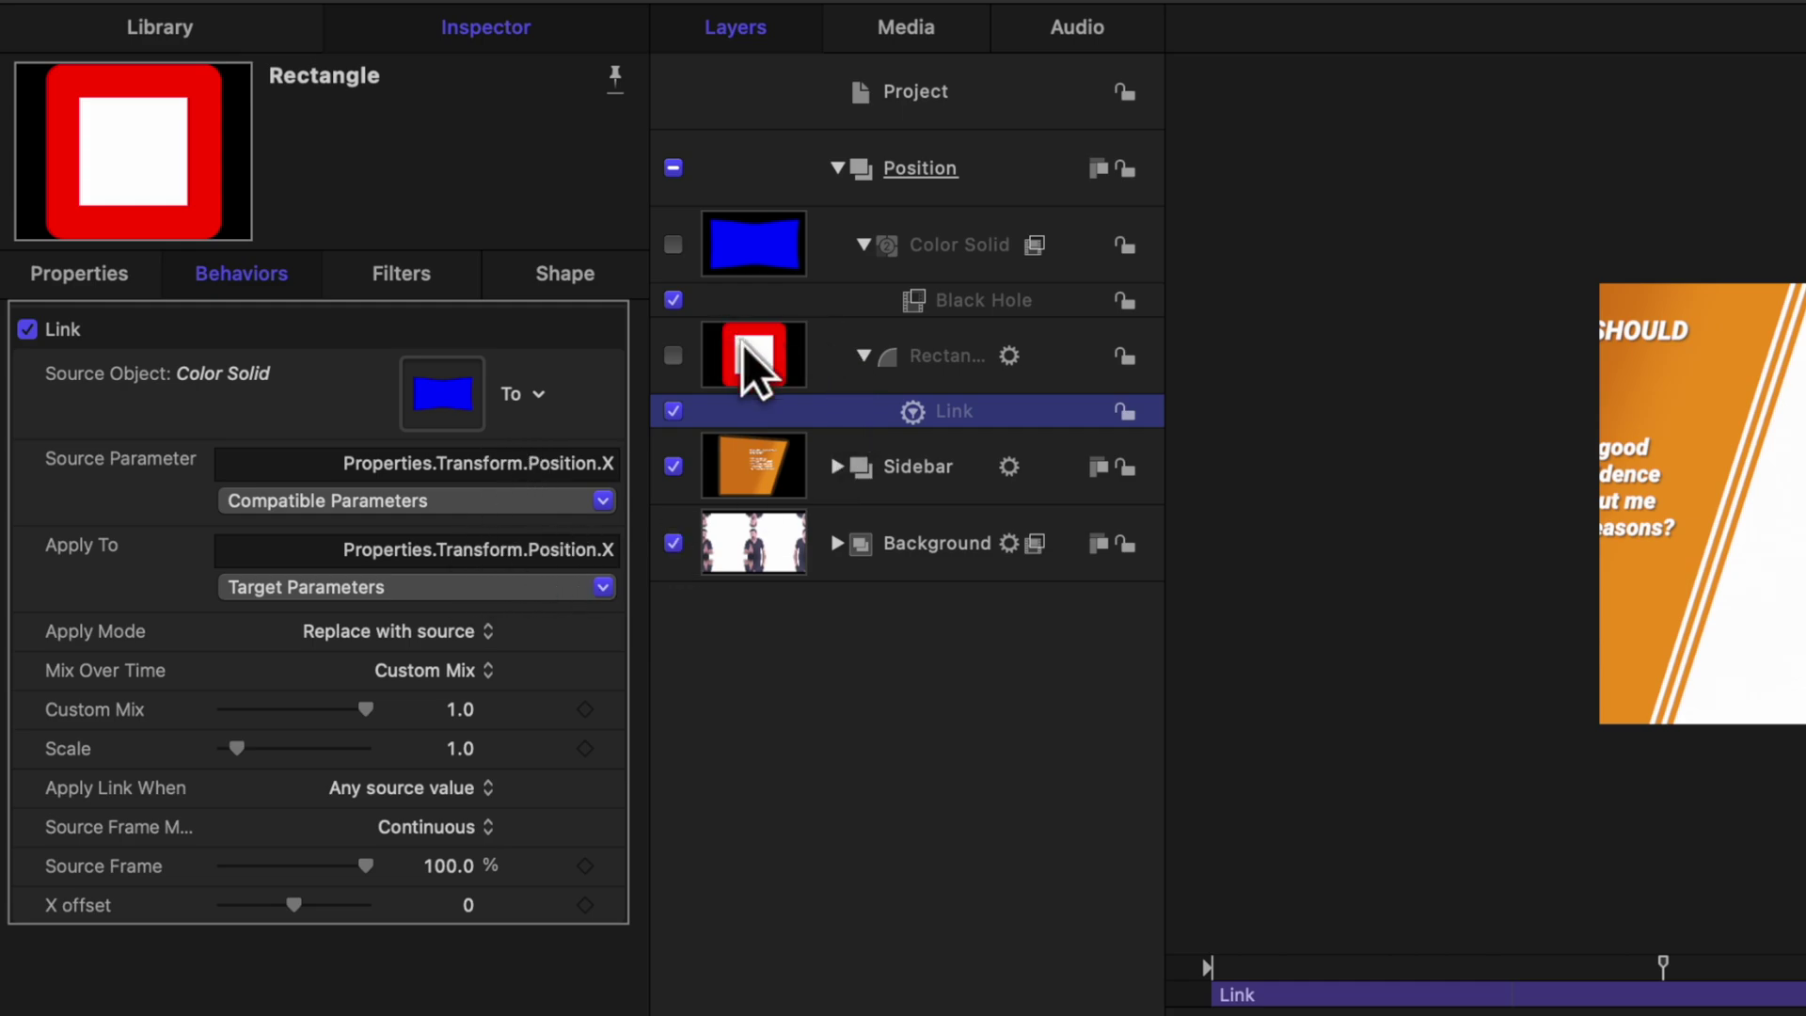
left_click(344, 502)
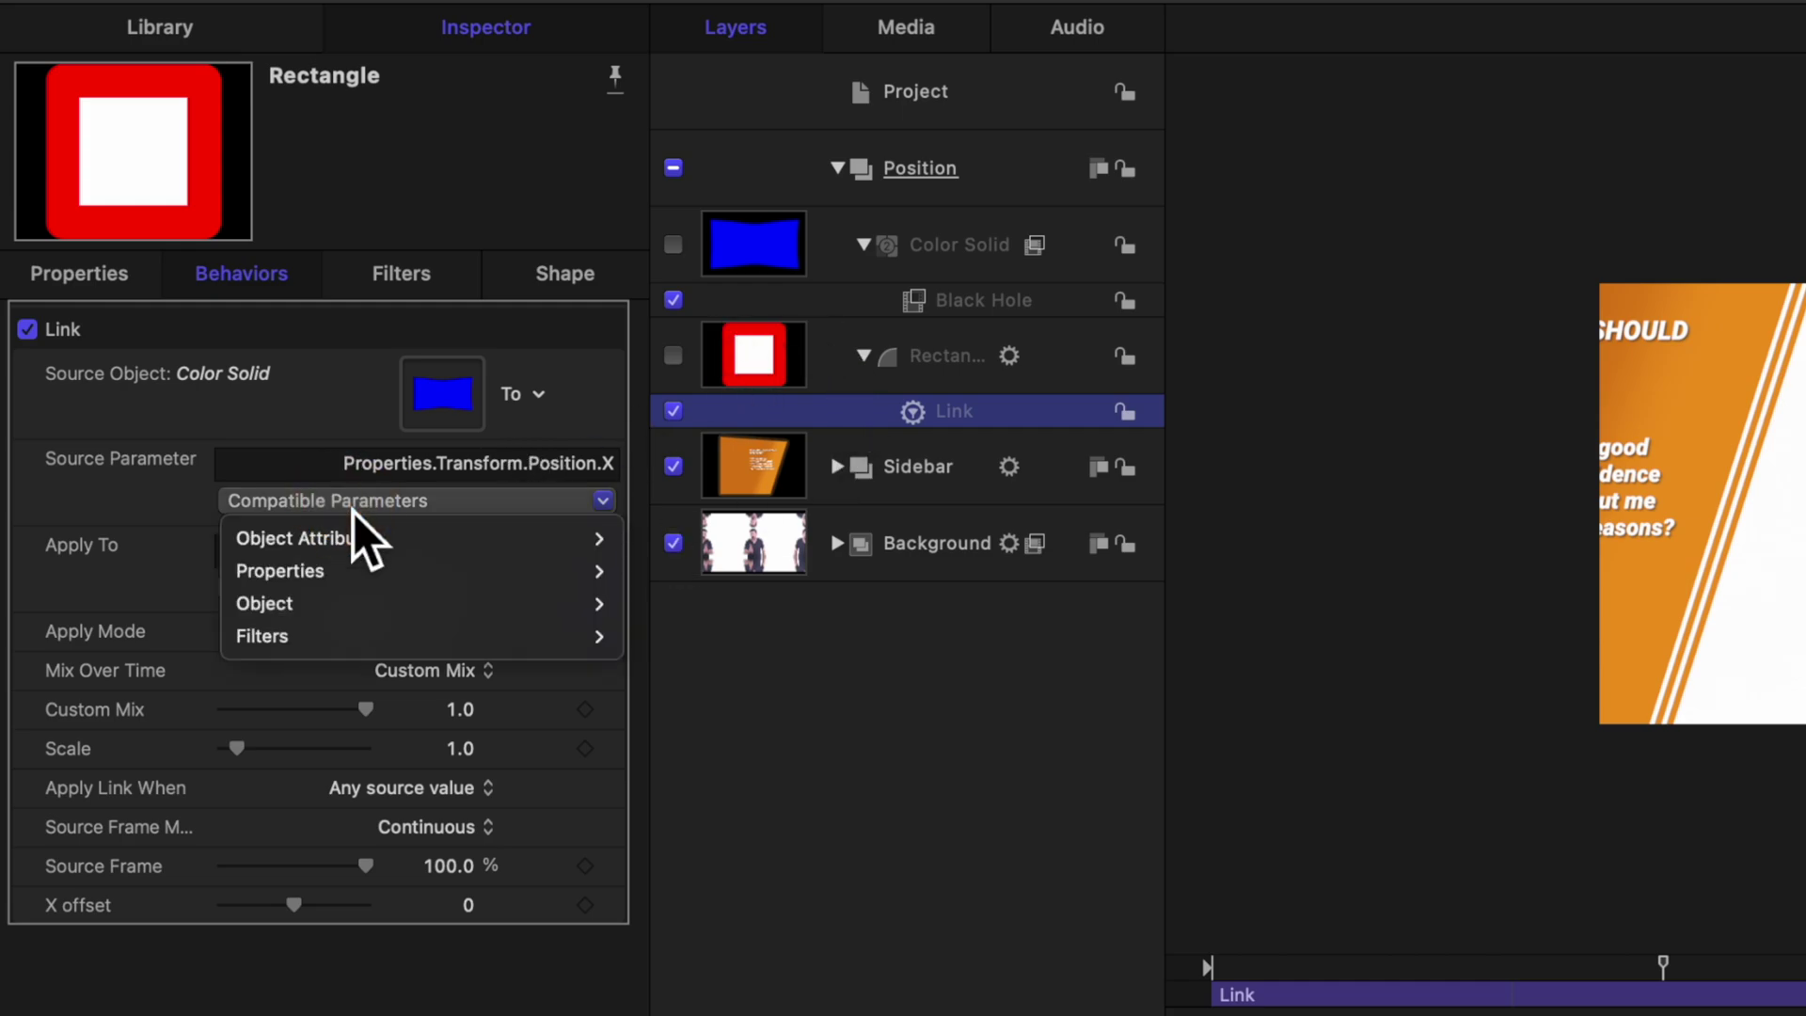
mouse_move(316, 639)
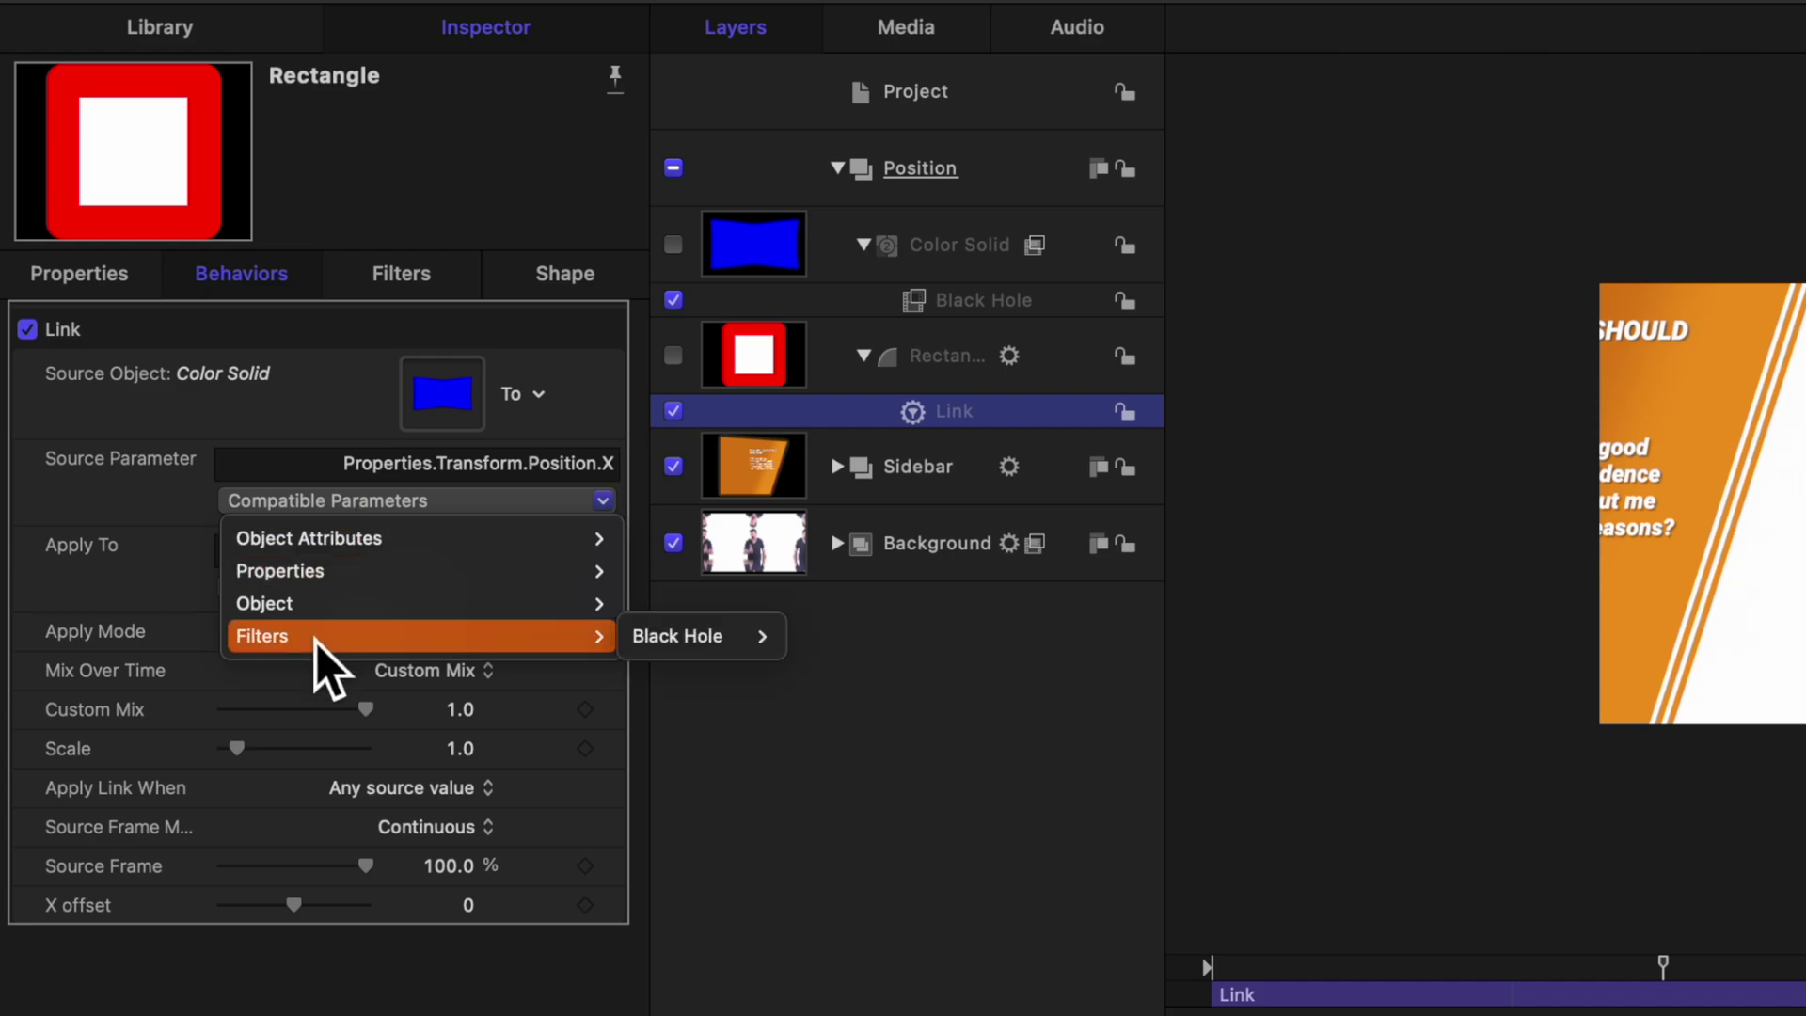
mouse_move(730, 641)
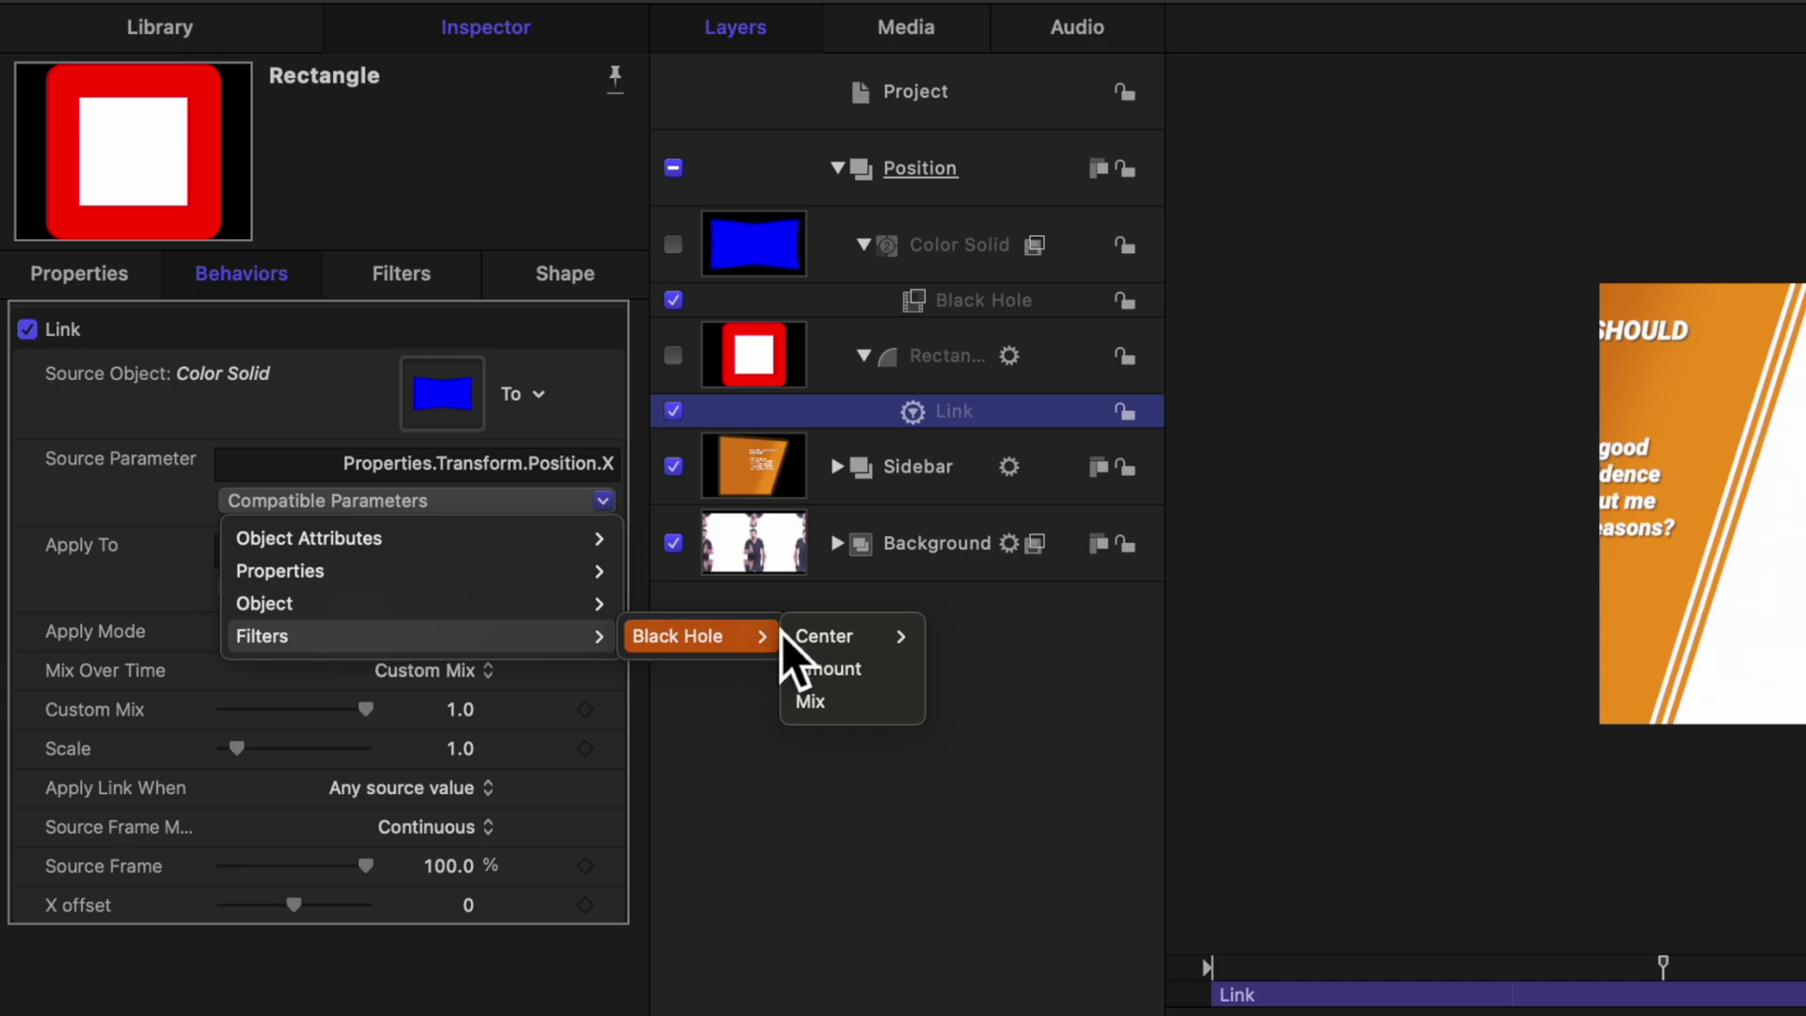
mouse_move(819, 636)
left_click(932, 630)
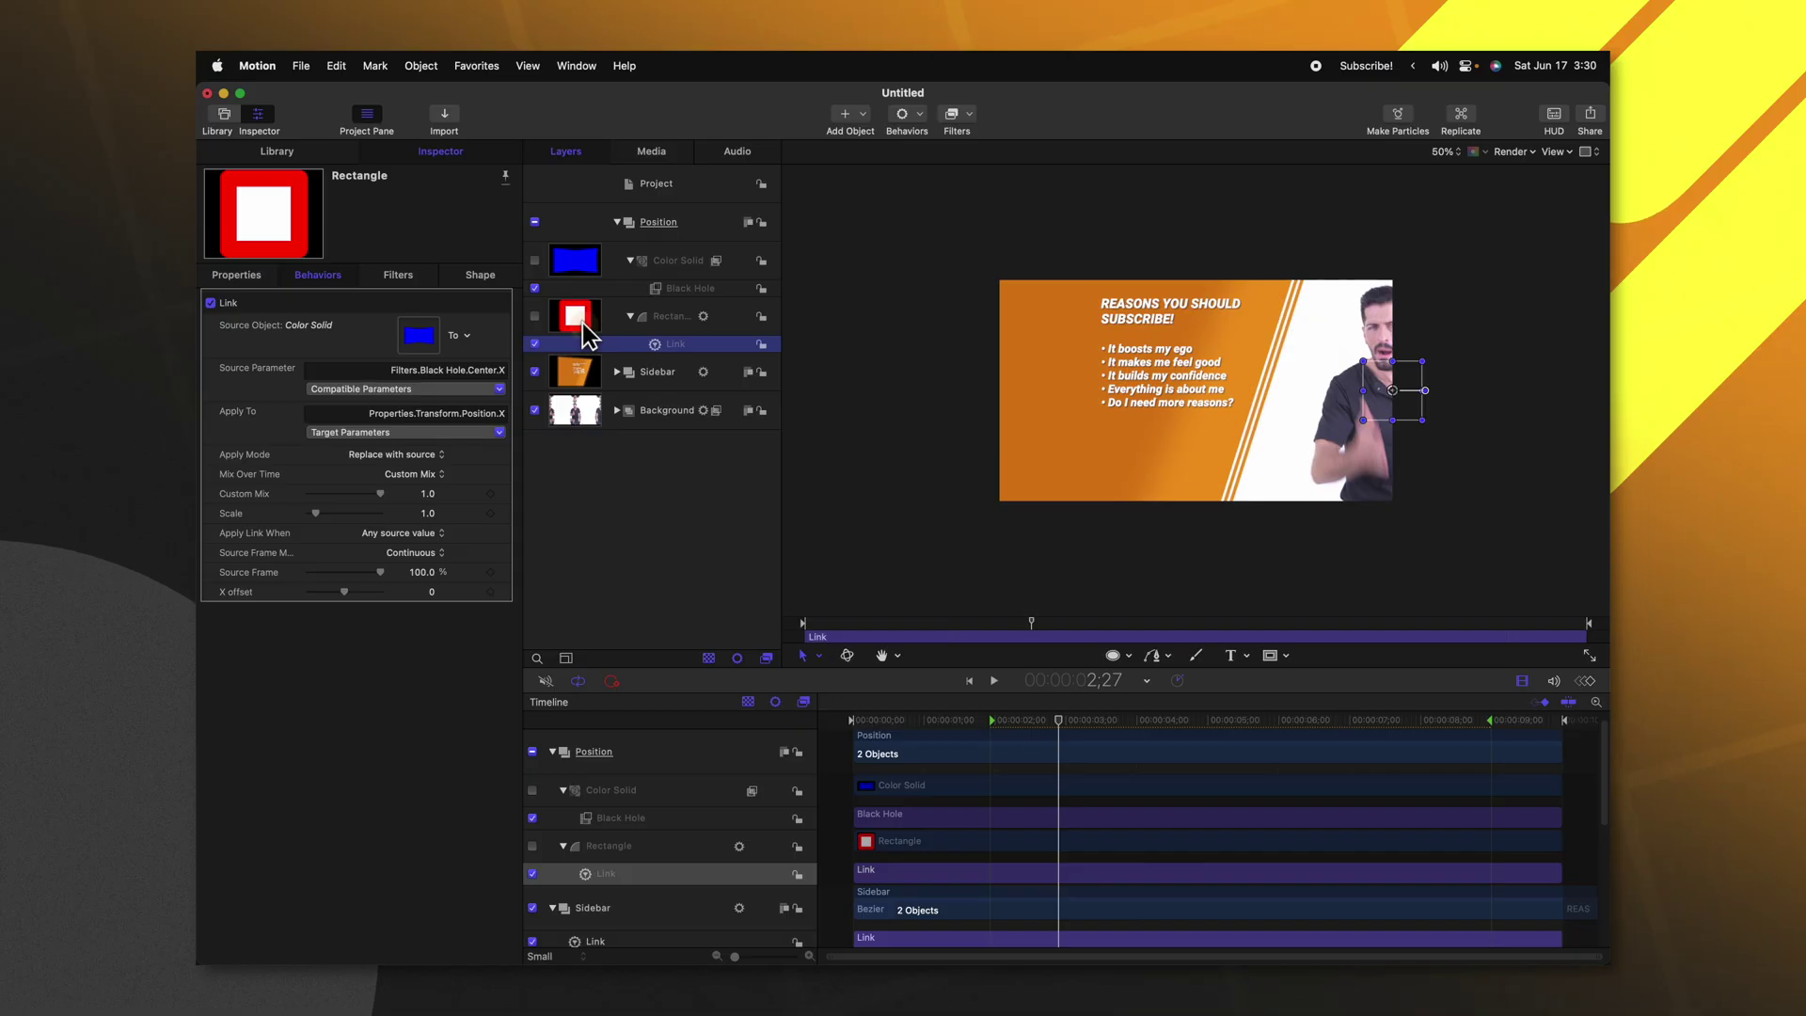
Step: Compare the Rectangle's position with the Black Hole's Center values, and set the X offset of the Rectangle's Link behavior to -0.5
left_click(770, 367)
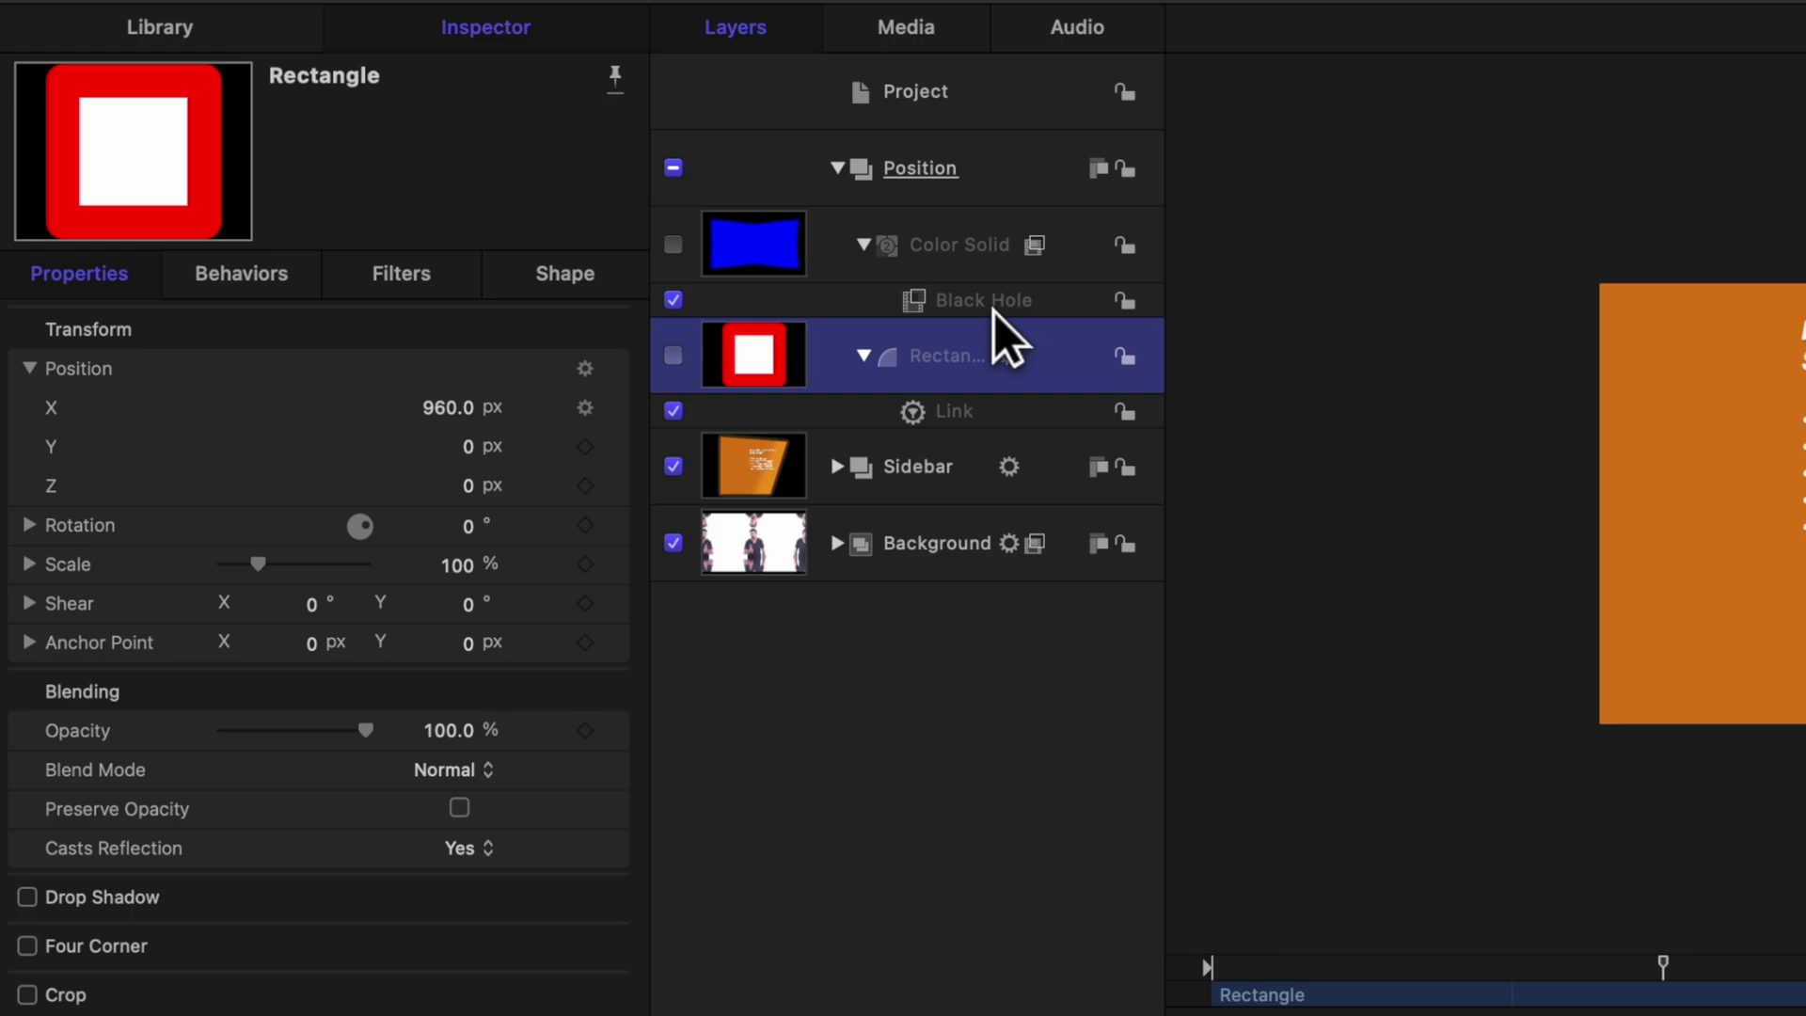
left_click(695, 290)
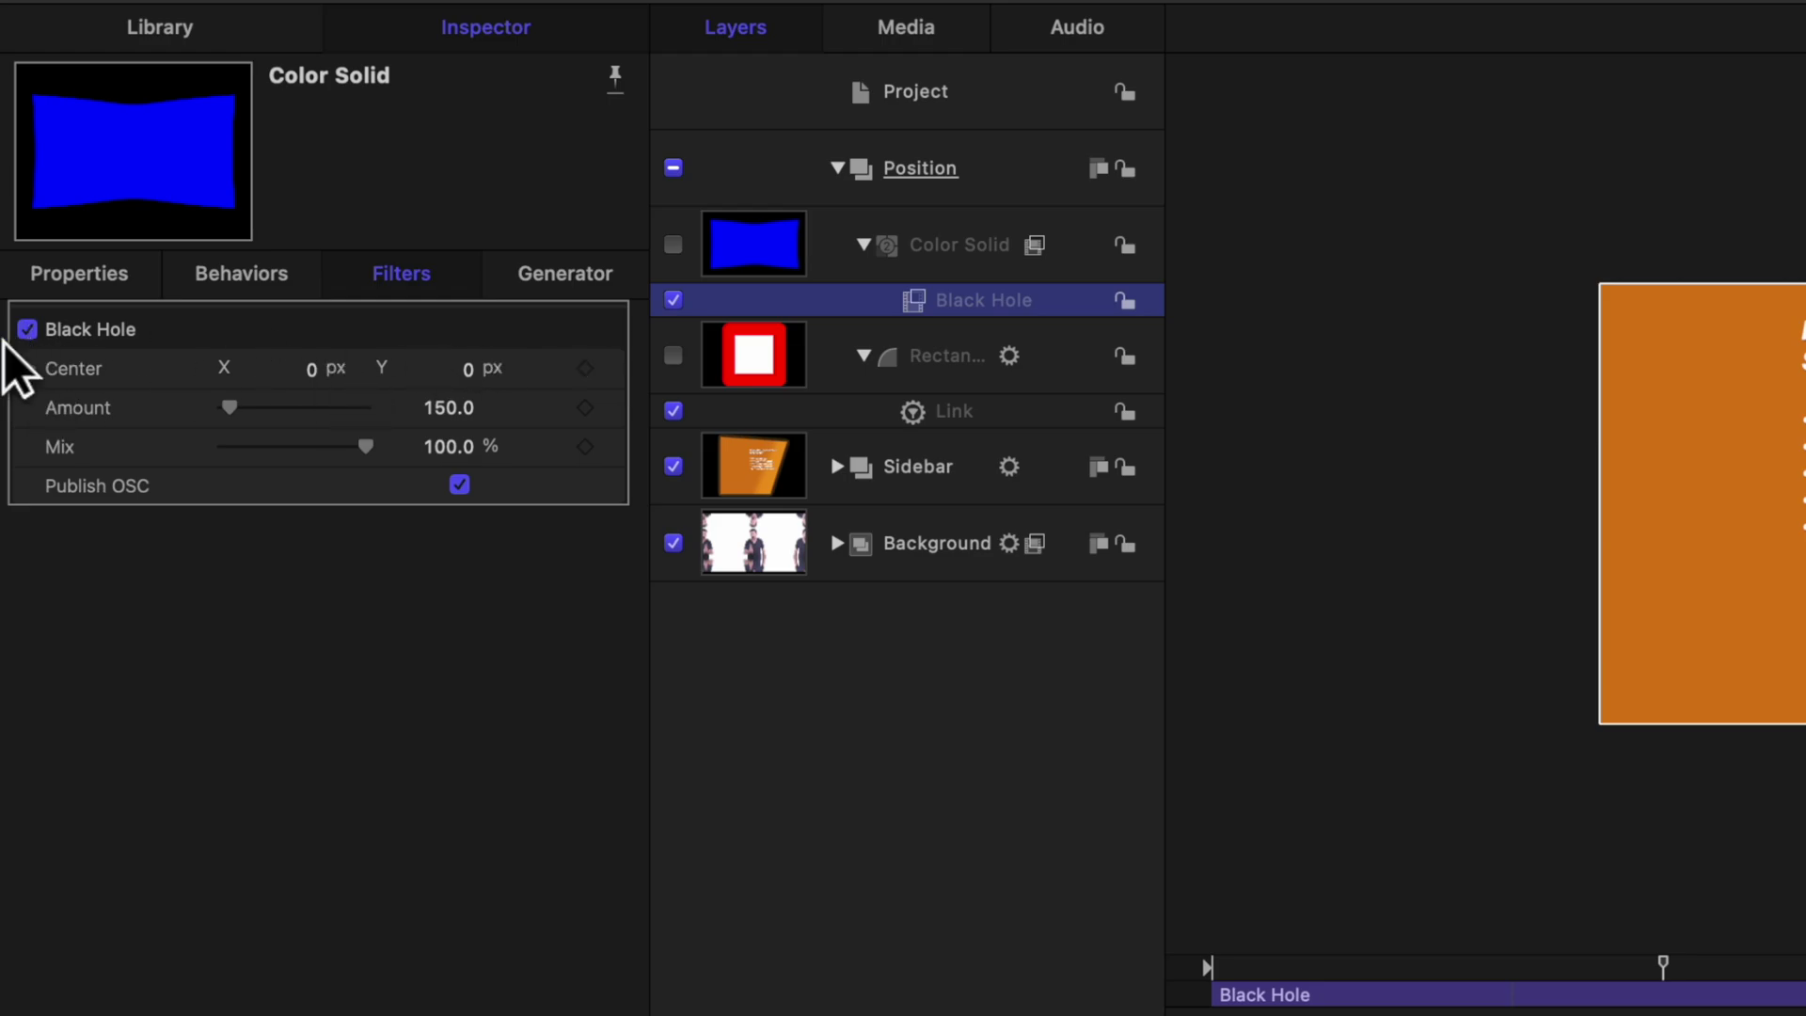
left_click(27, 369)
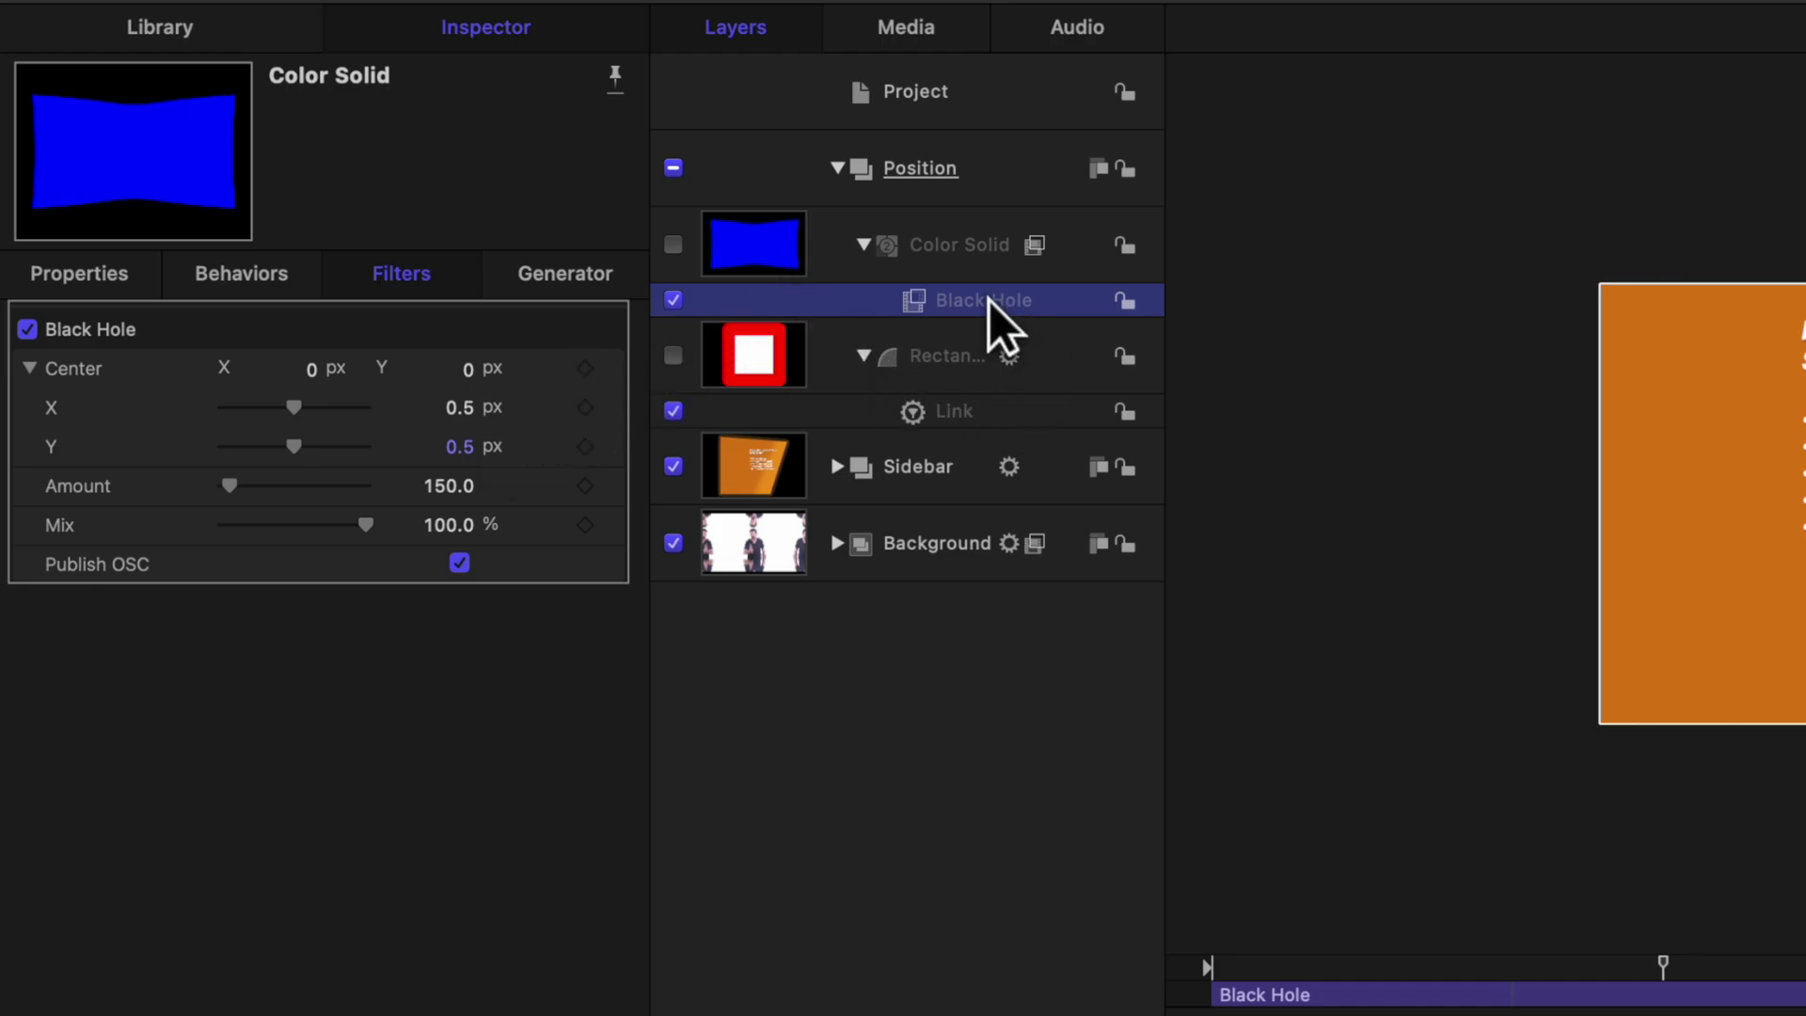
left_click(967, 424)
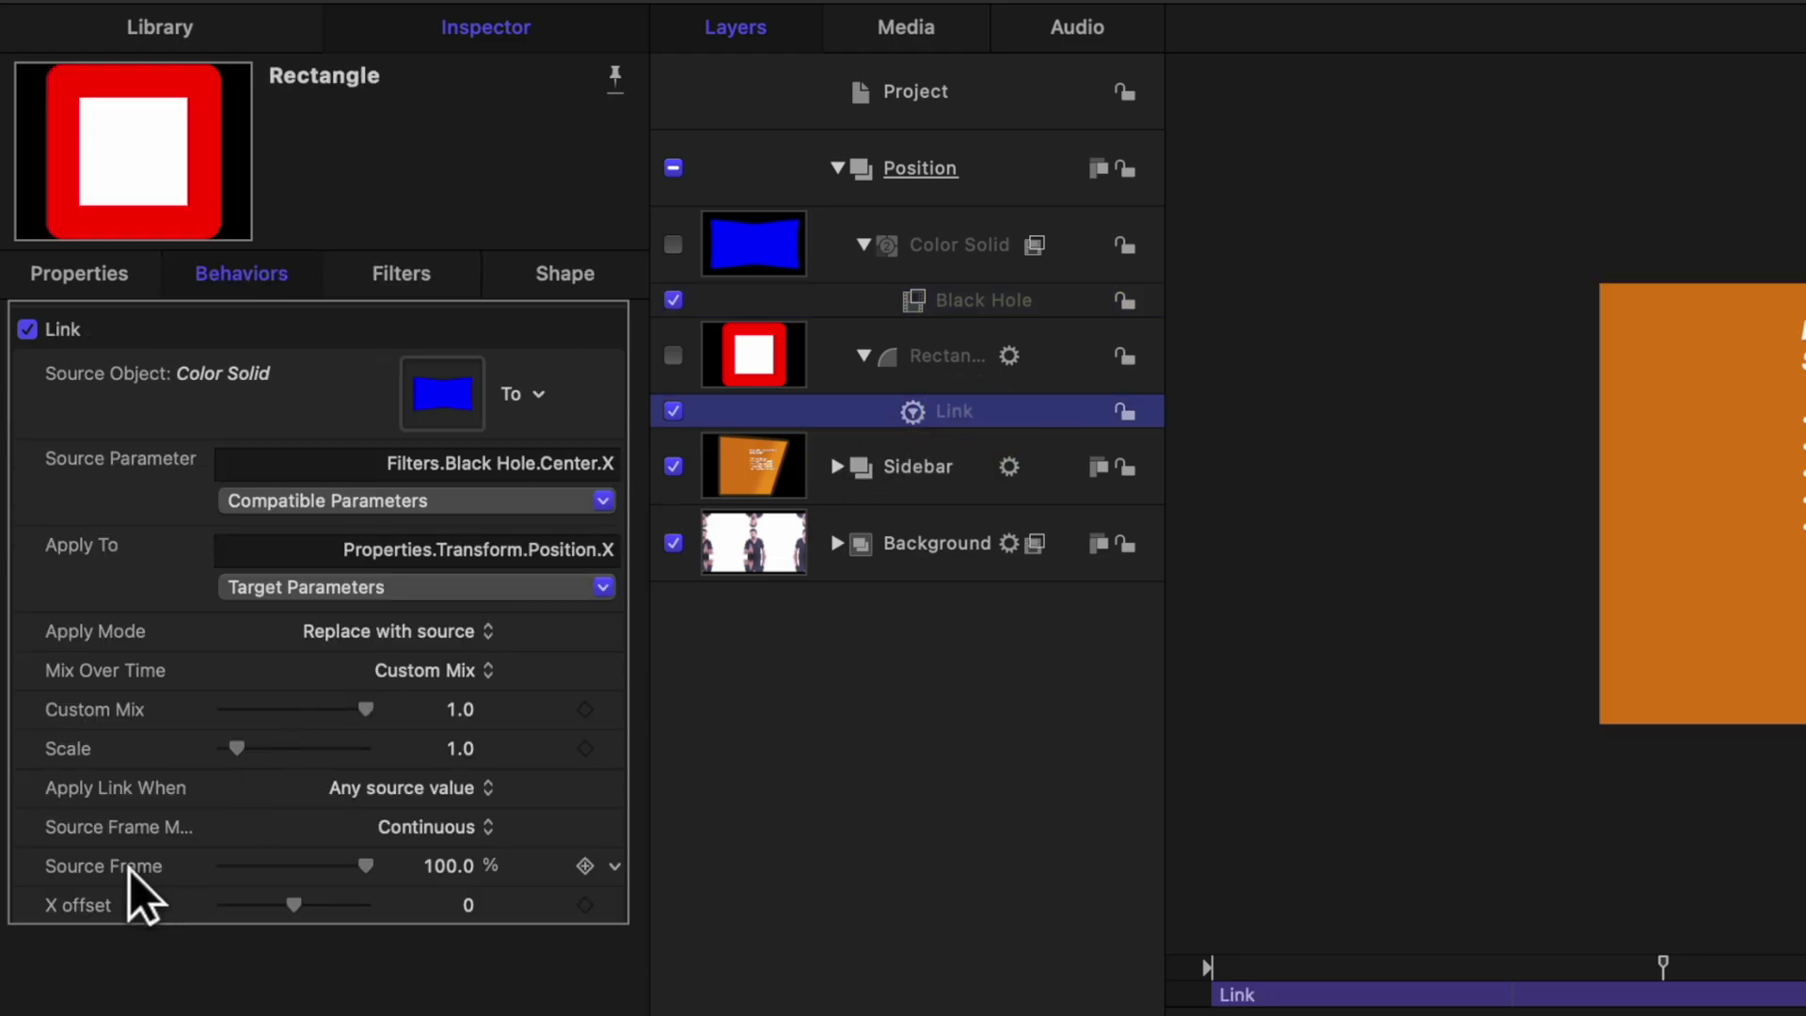
left_click(470, 907)
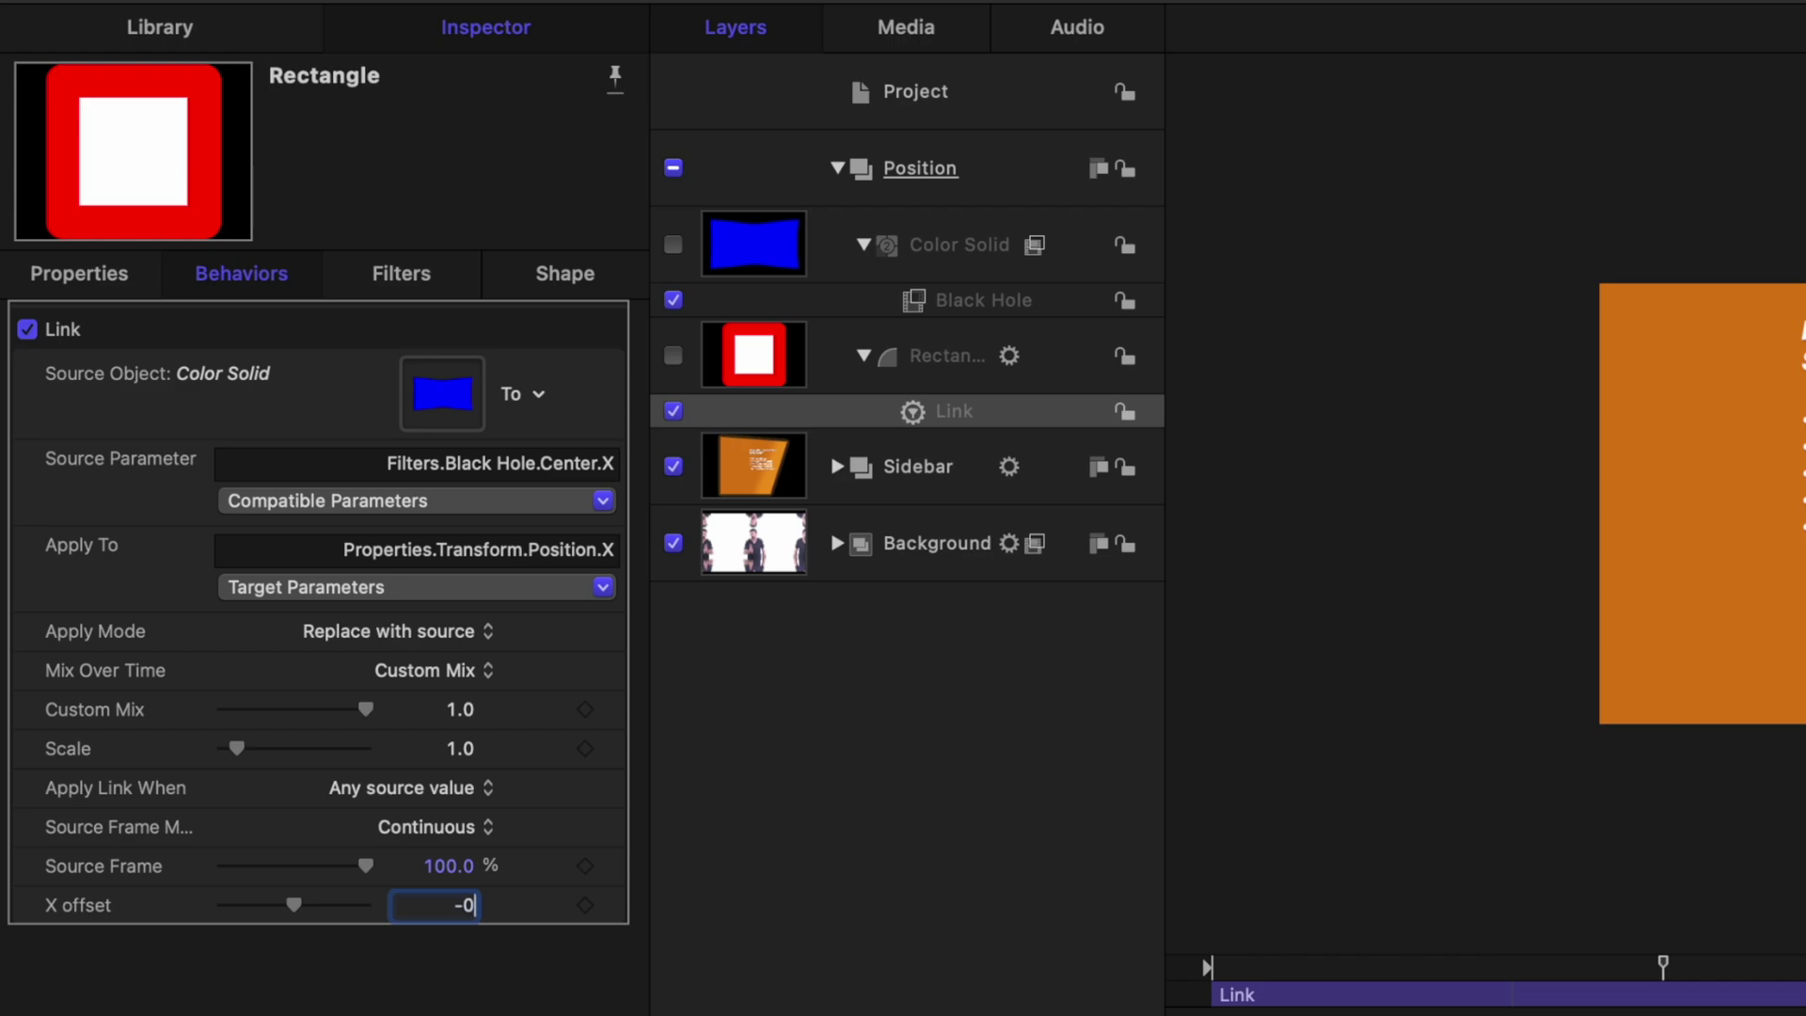
key("Return")
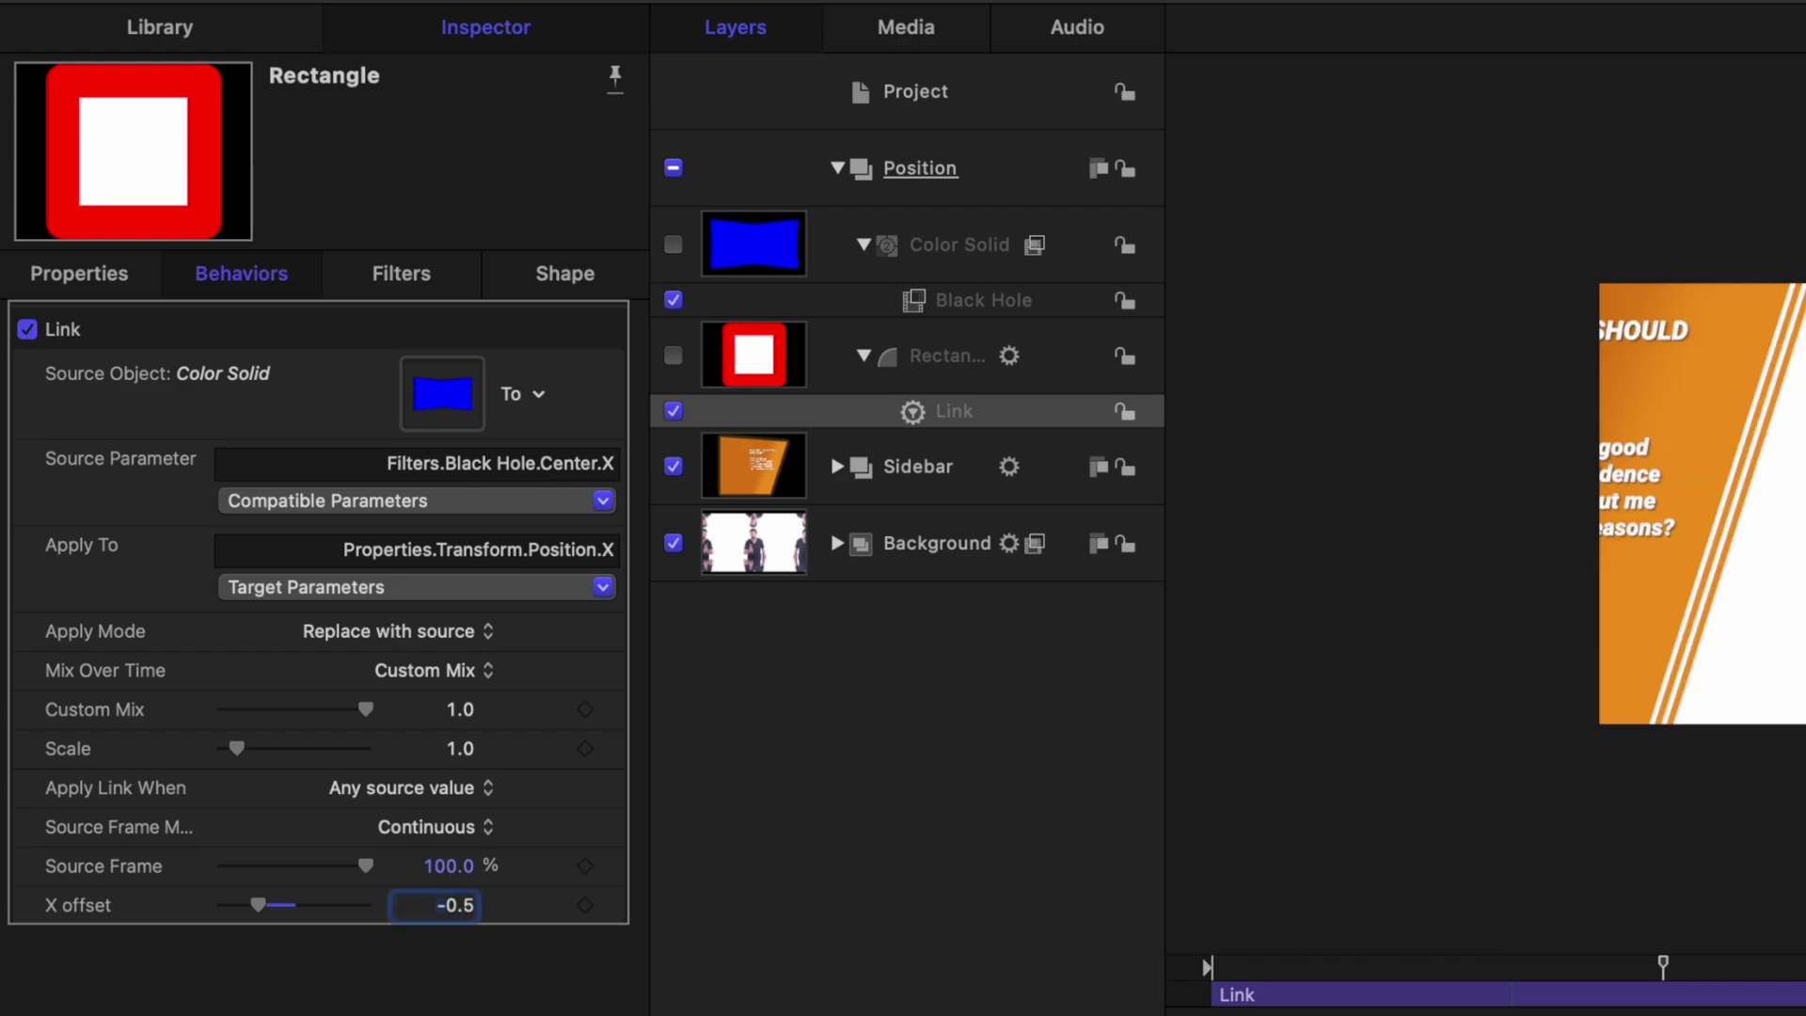
Step: Test the Black Hole's on-screen control by moving its center to about X 694, Y -59 px
left_click(968, 299)
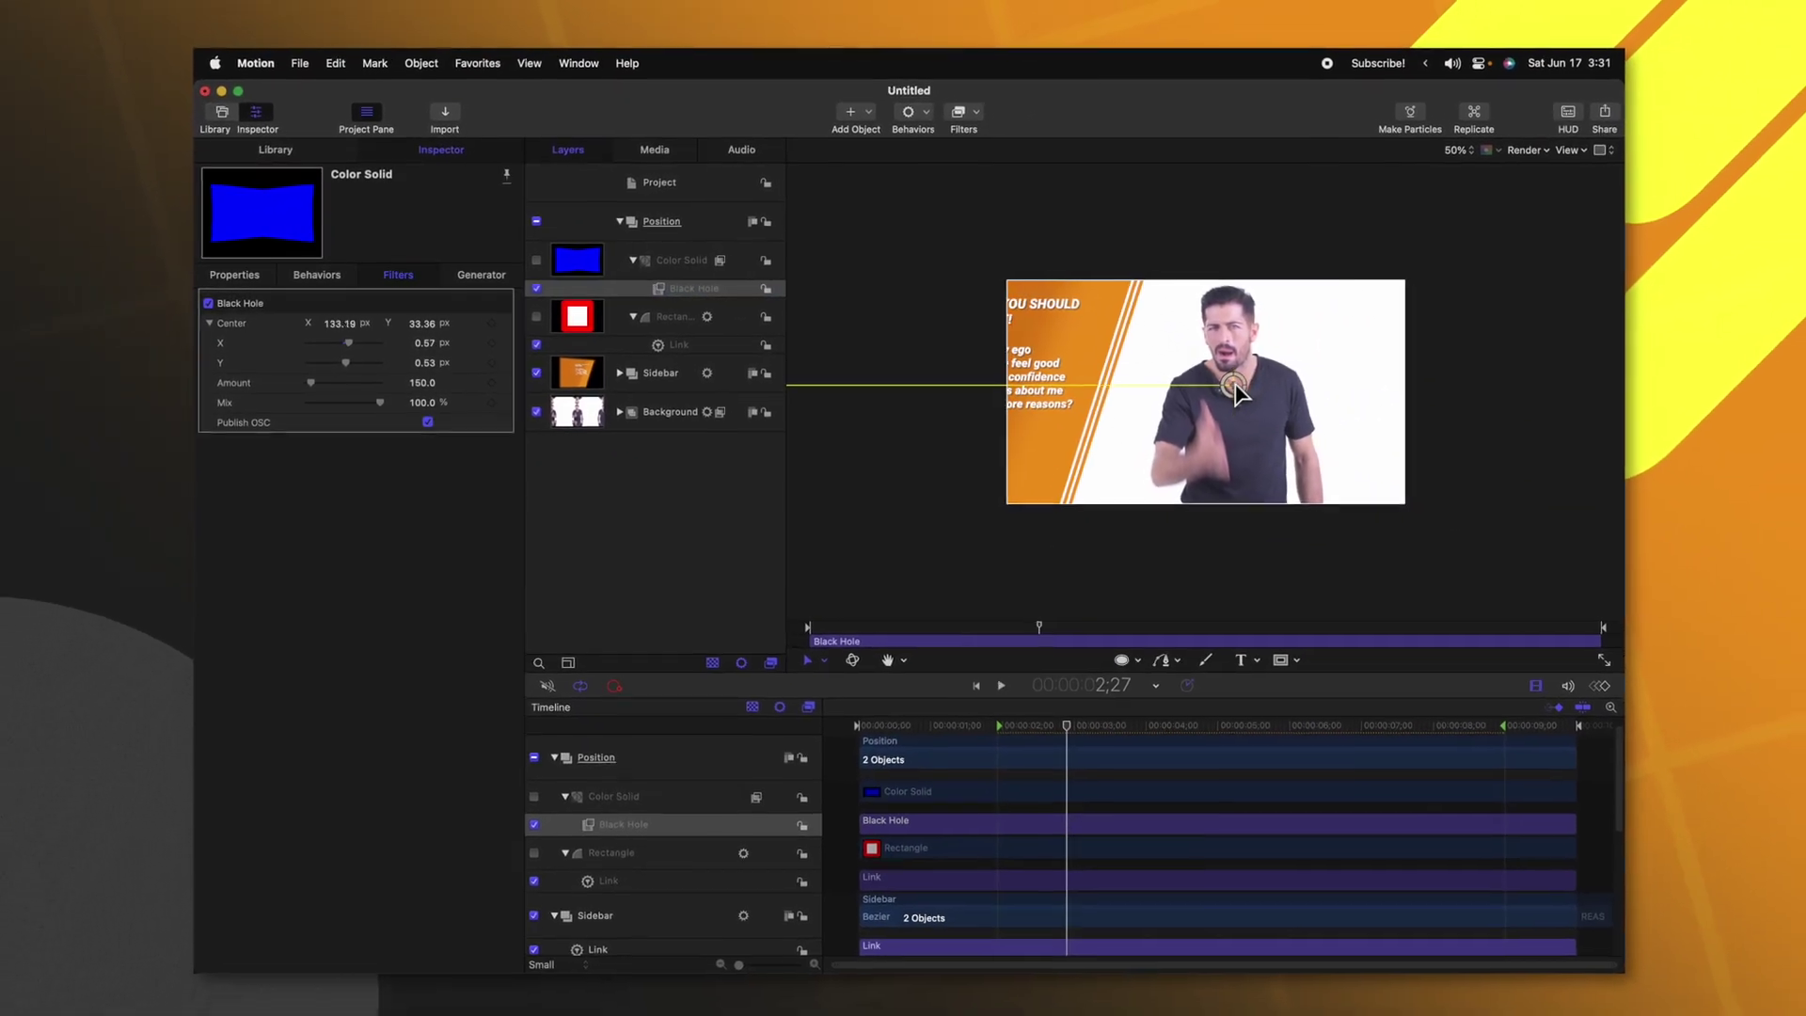
left_click_drag(1797, 477, 1805, 493)
mouse_move(1337, 399)
left_mouse_down()
mouse_move(1063, 393)
mouse_move(1333, 399)
left_mouse_up()
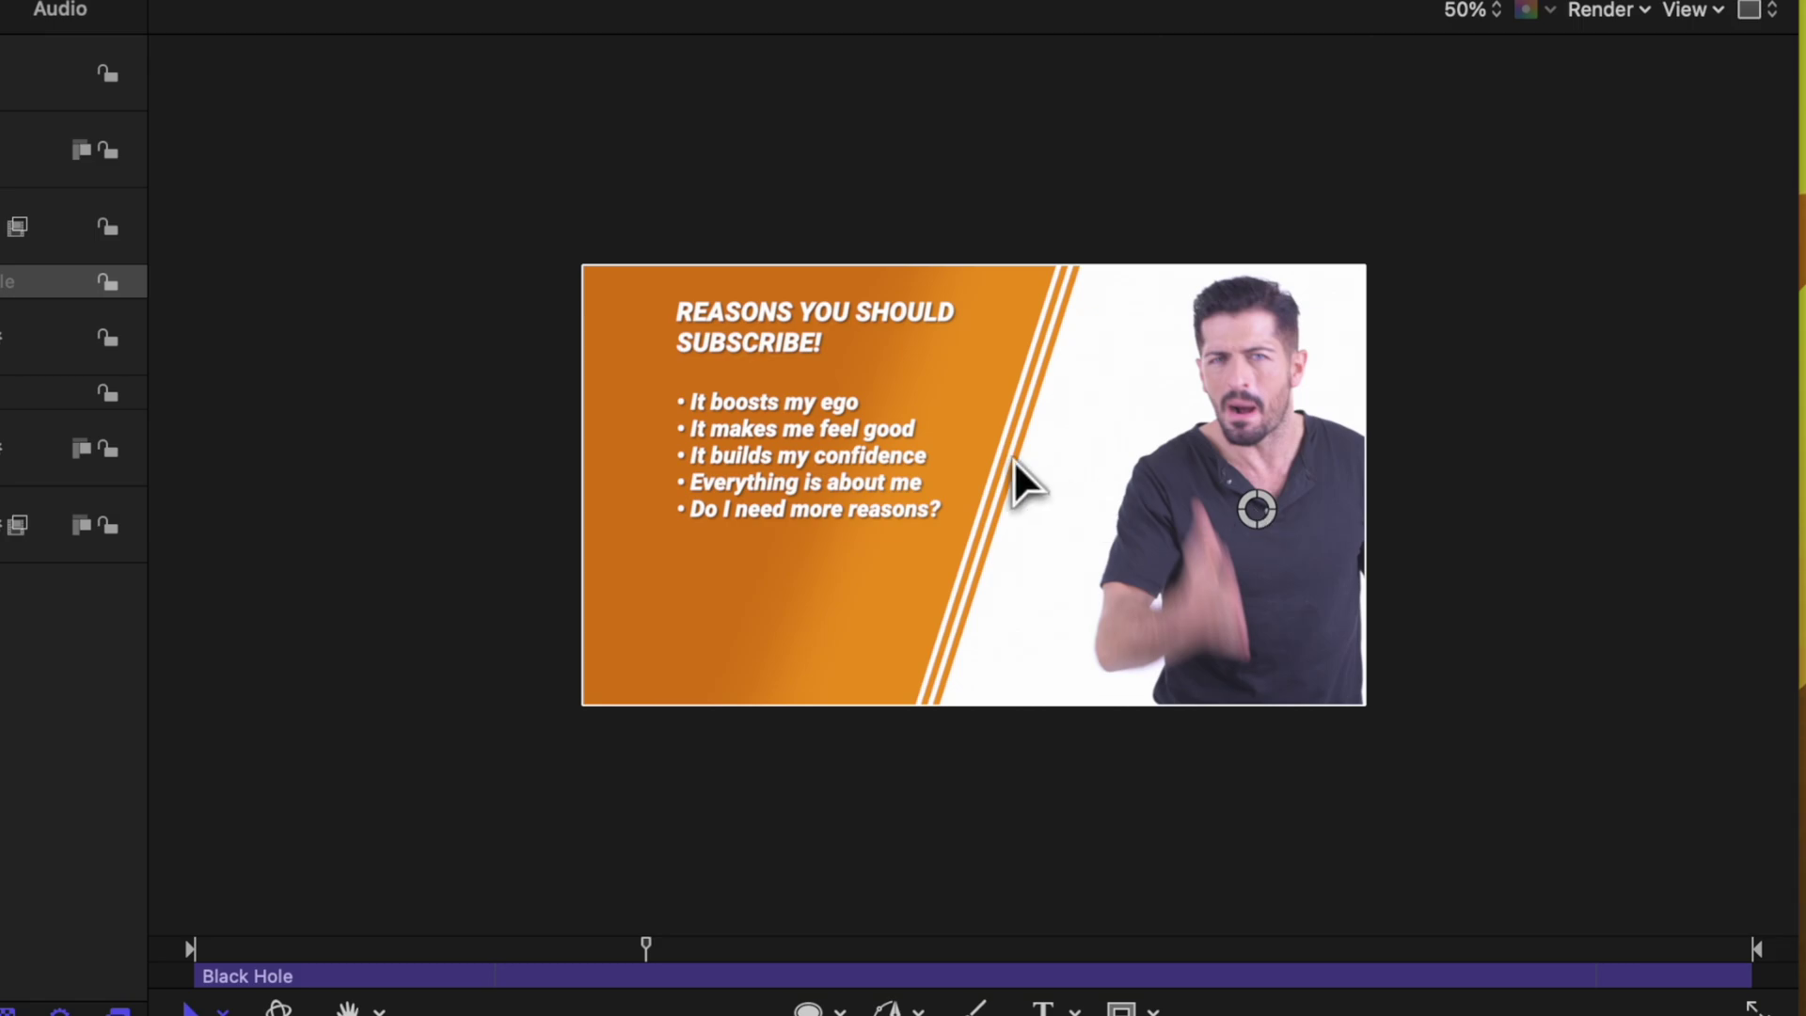
Step: Play the animation from the start and move the Black Hole's on-screen center to about X 542, Y -70 px
key("Home")
key("space")
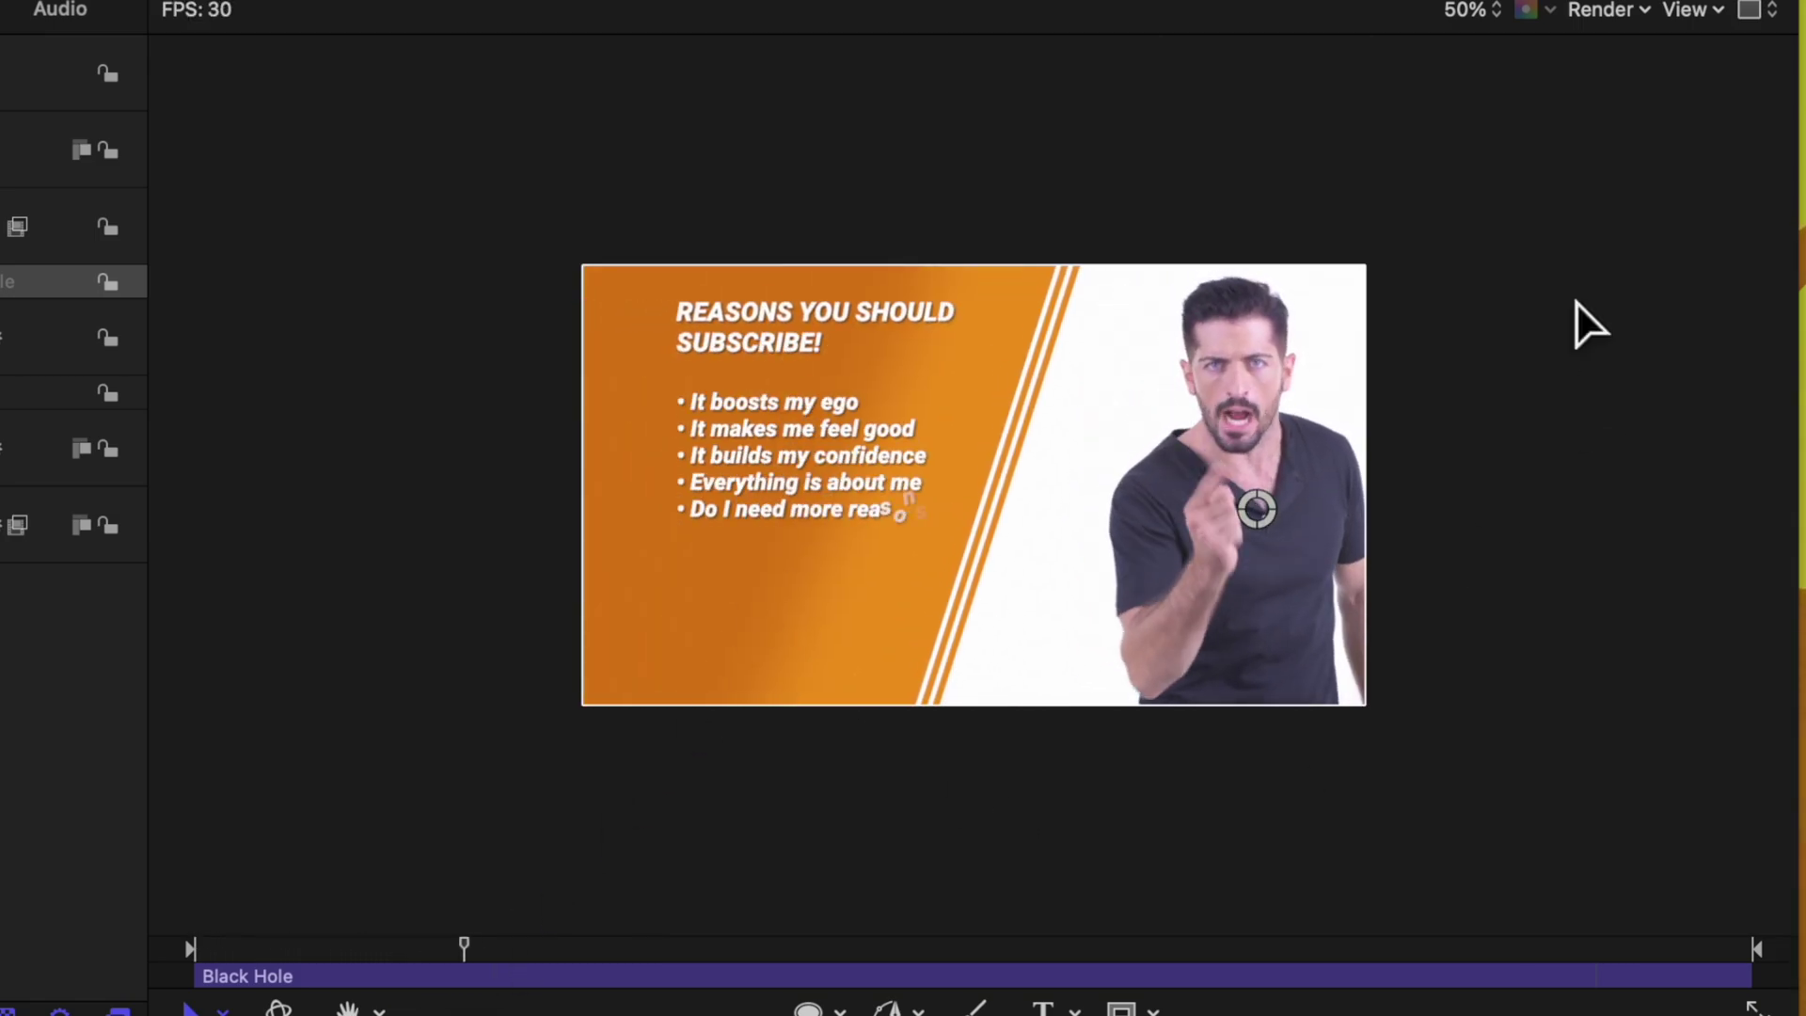
key("space")
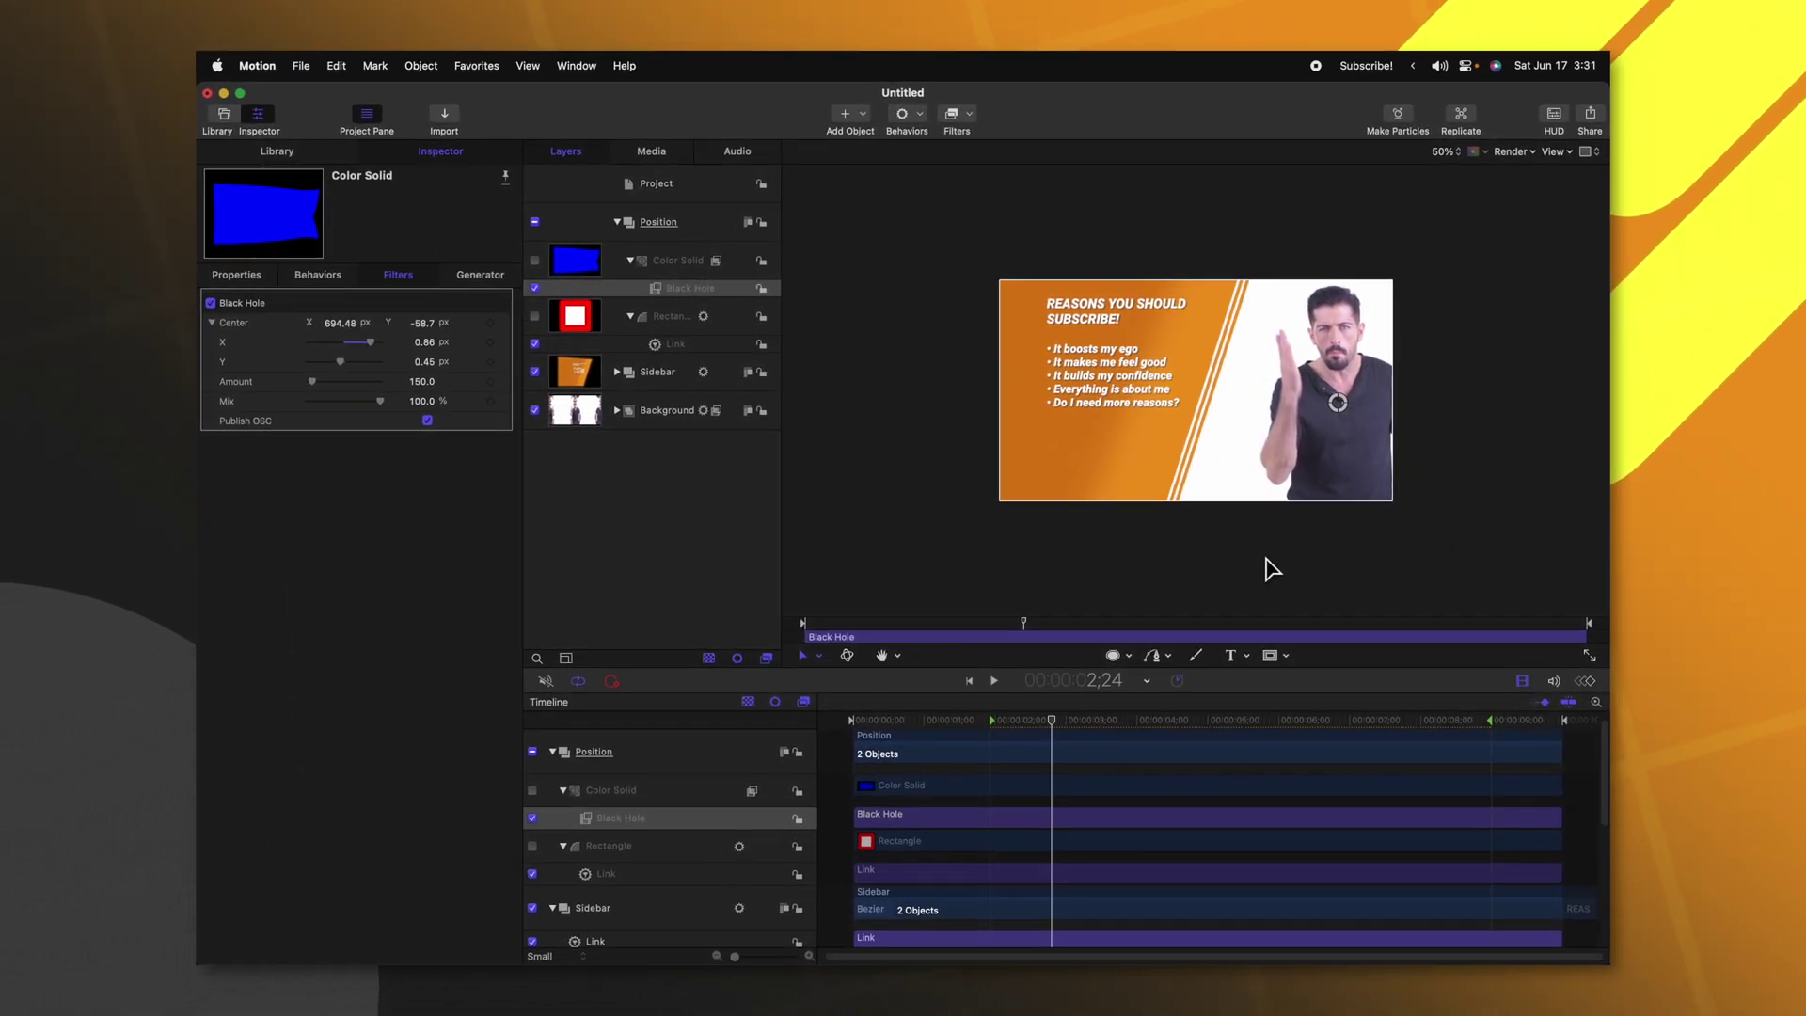
left_click_drag(1338, 403, 1307, 405)
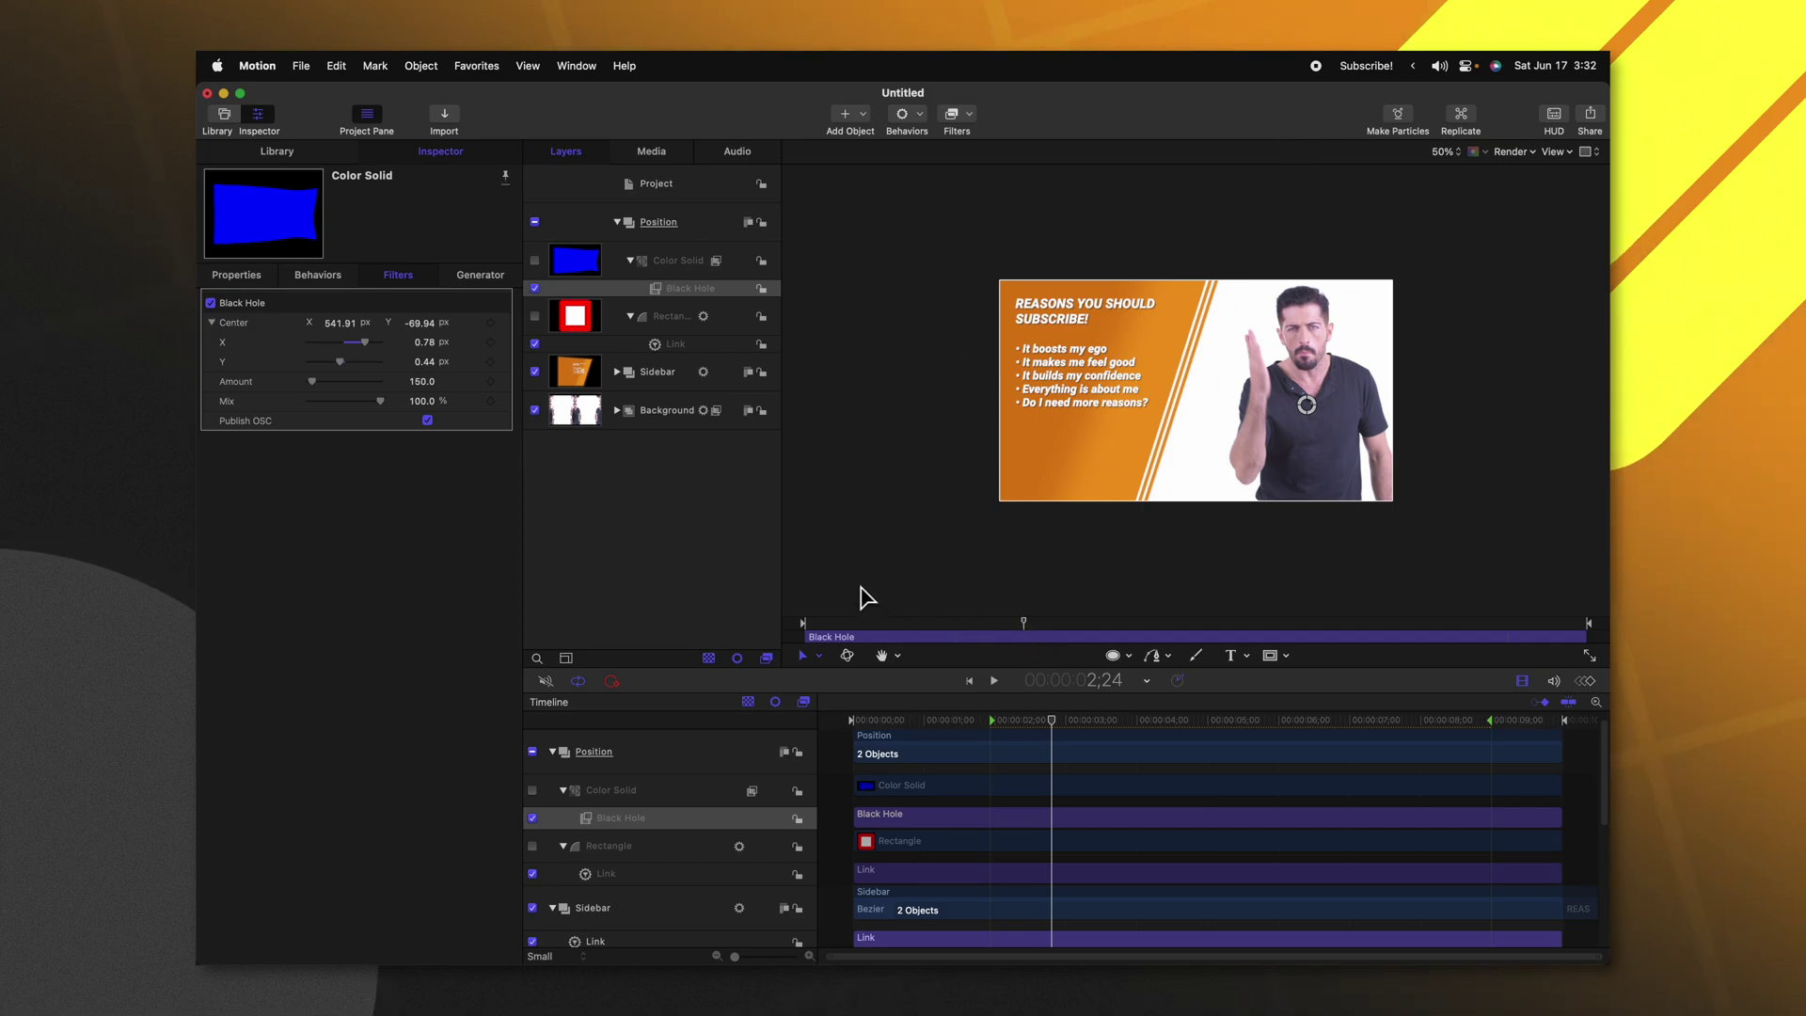
Step: Publish the Color parameters of both Stroke filters on the Sidebar's Bezier shape
left_click(615, 371)
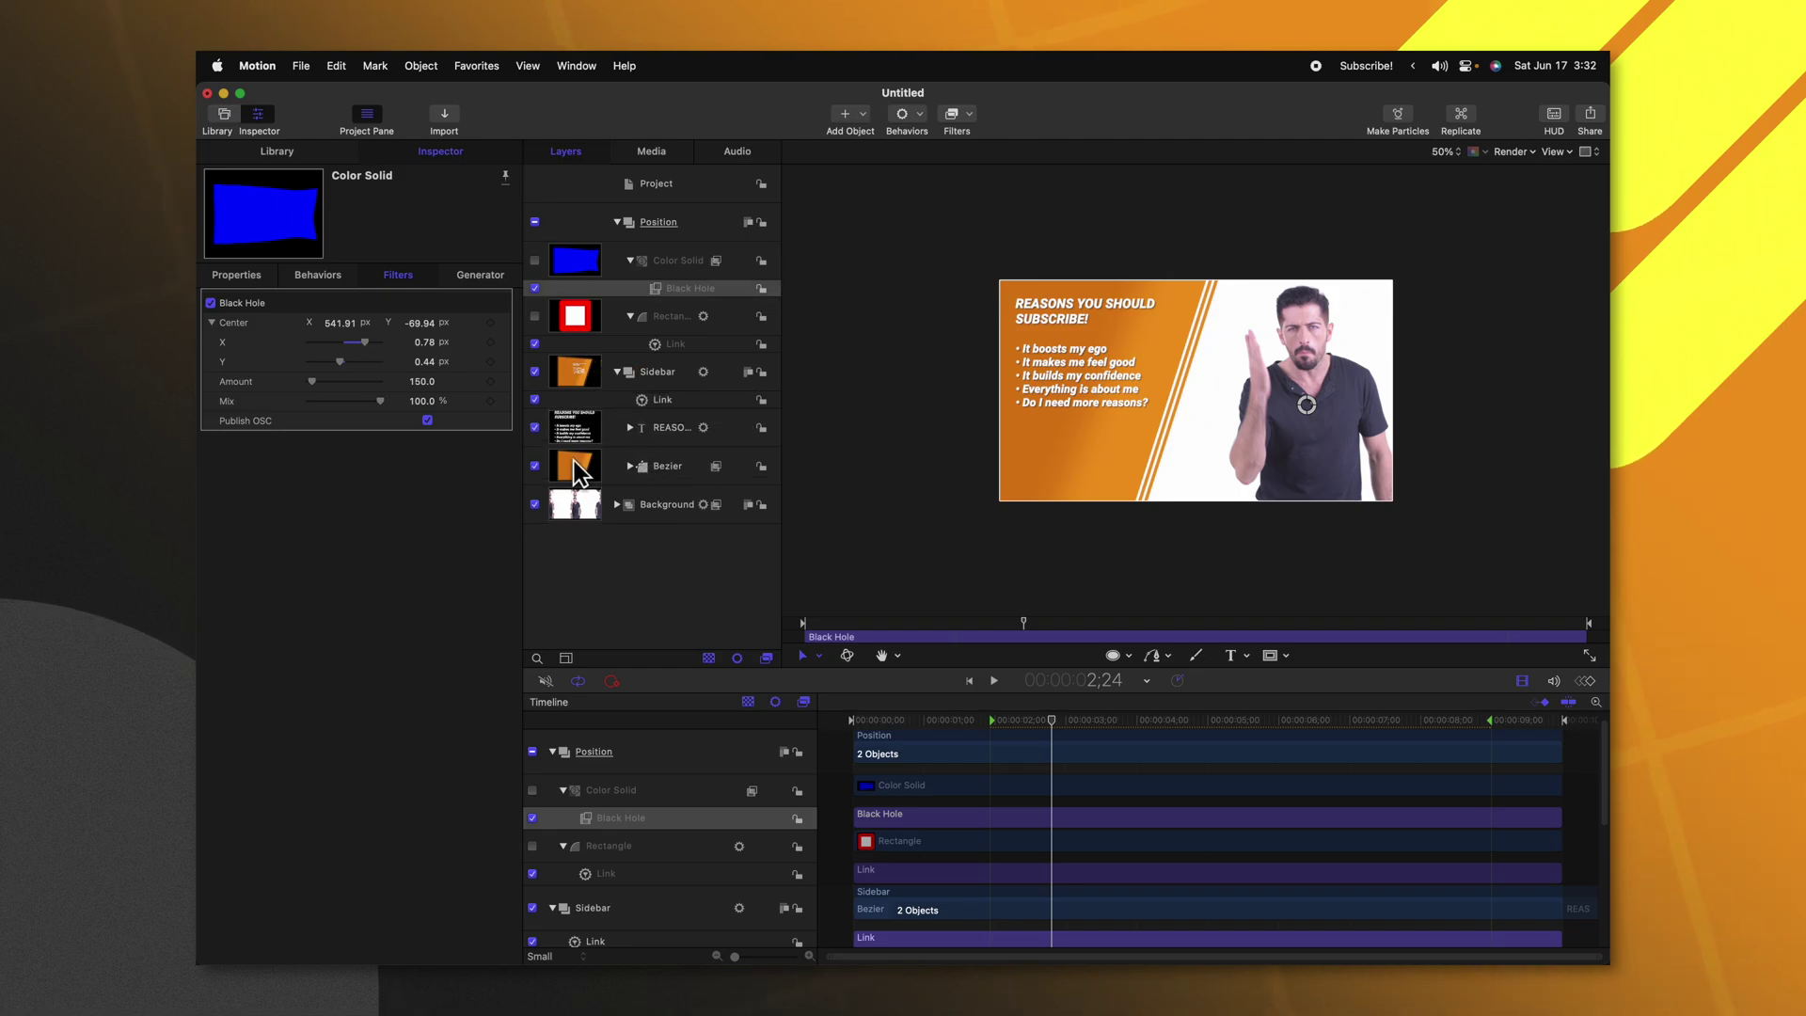
left_click(574, 466)
left_click(480, 276)
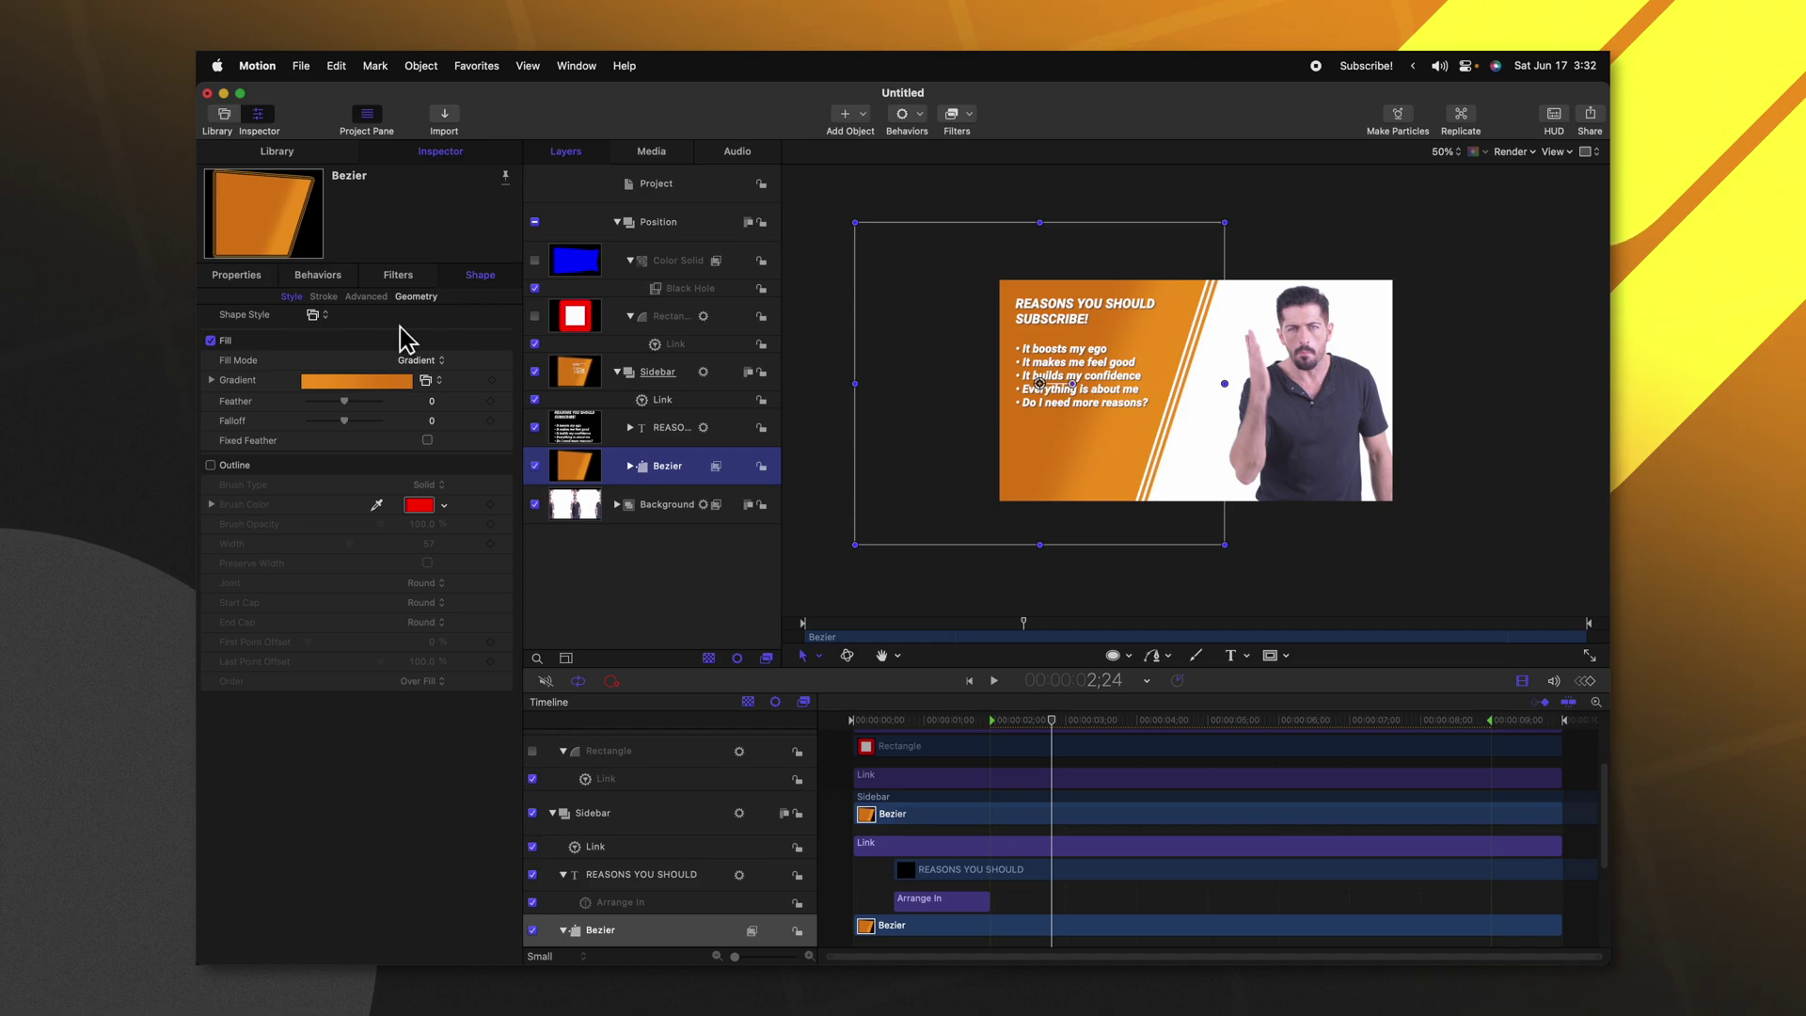
left_click(630, 466)
left_click(684, 495)
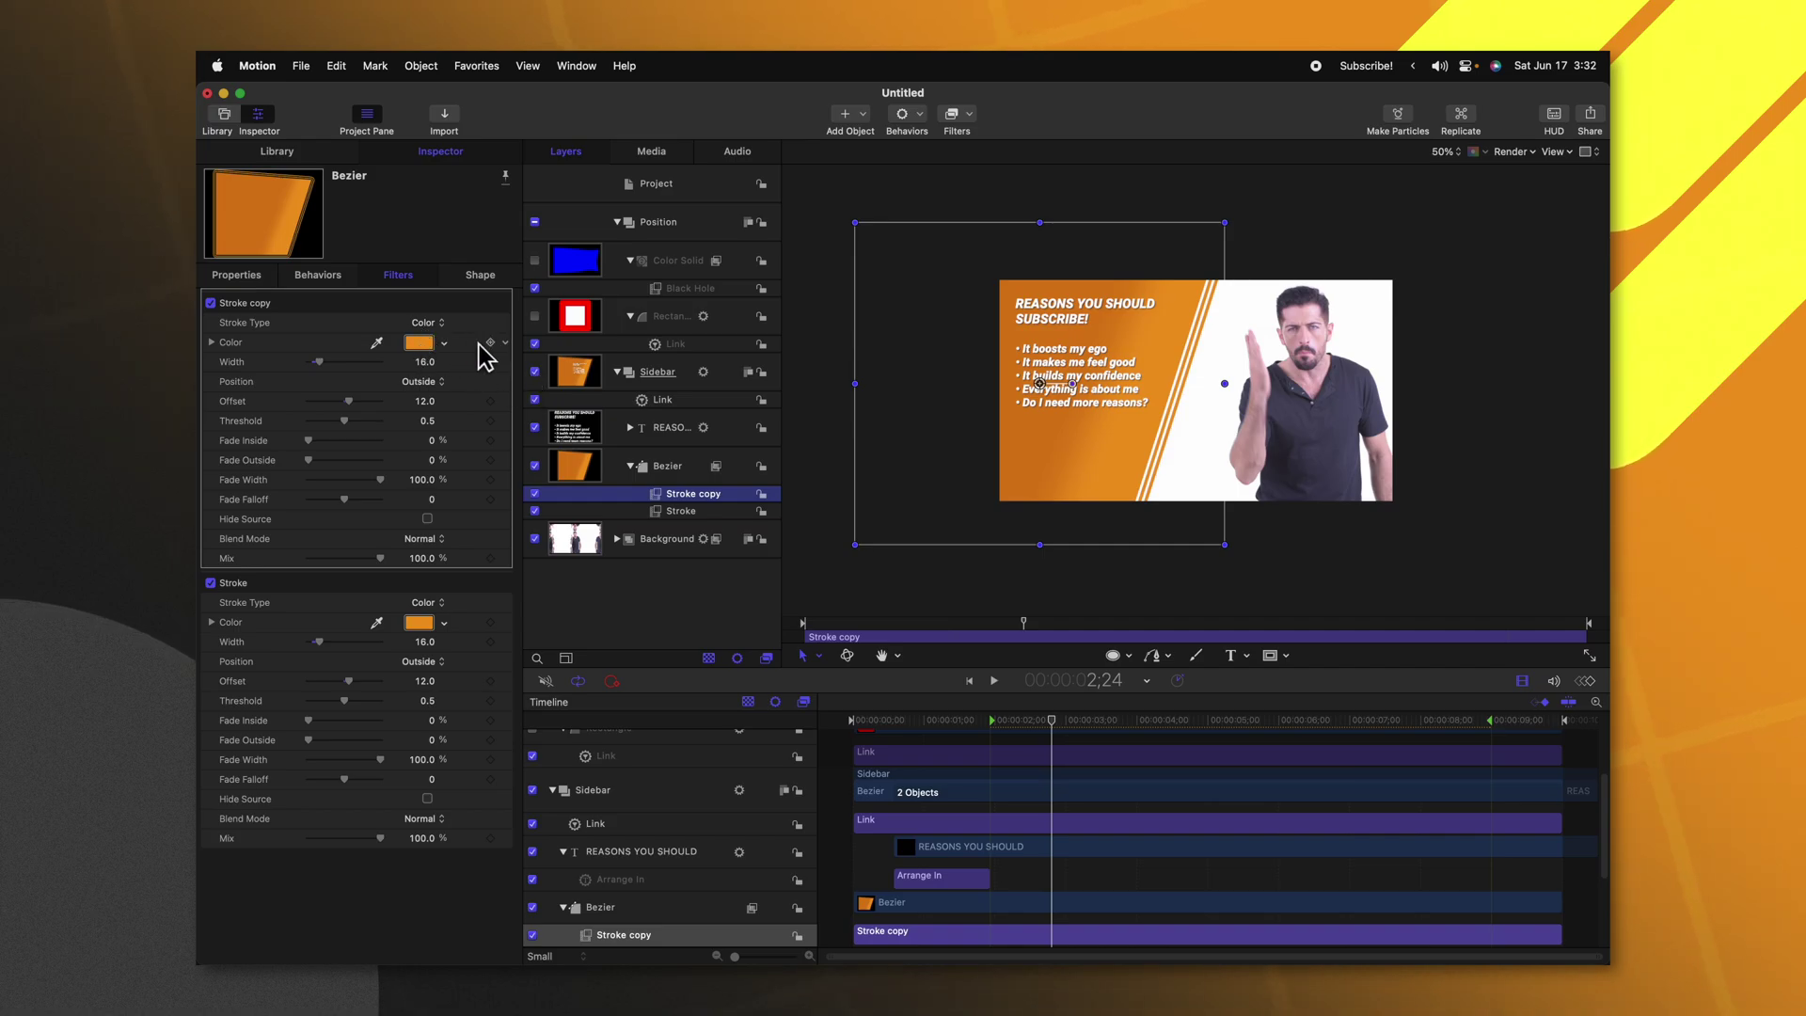
right_click(231, 344)
left_click(302, 570)
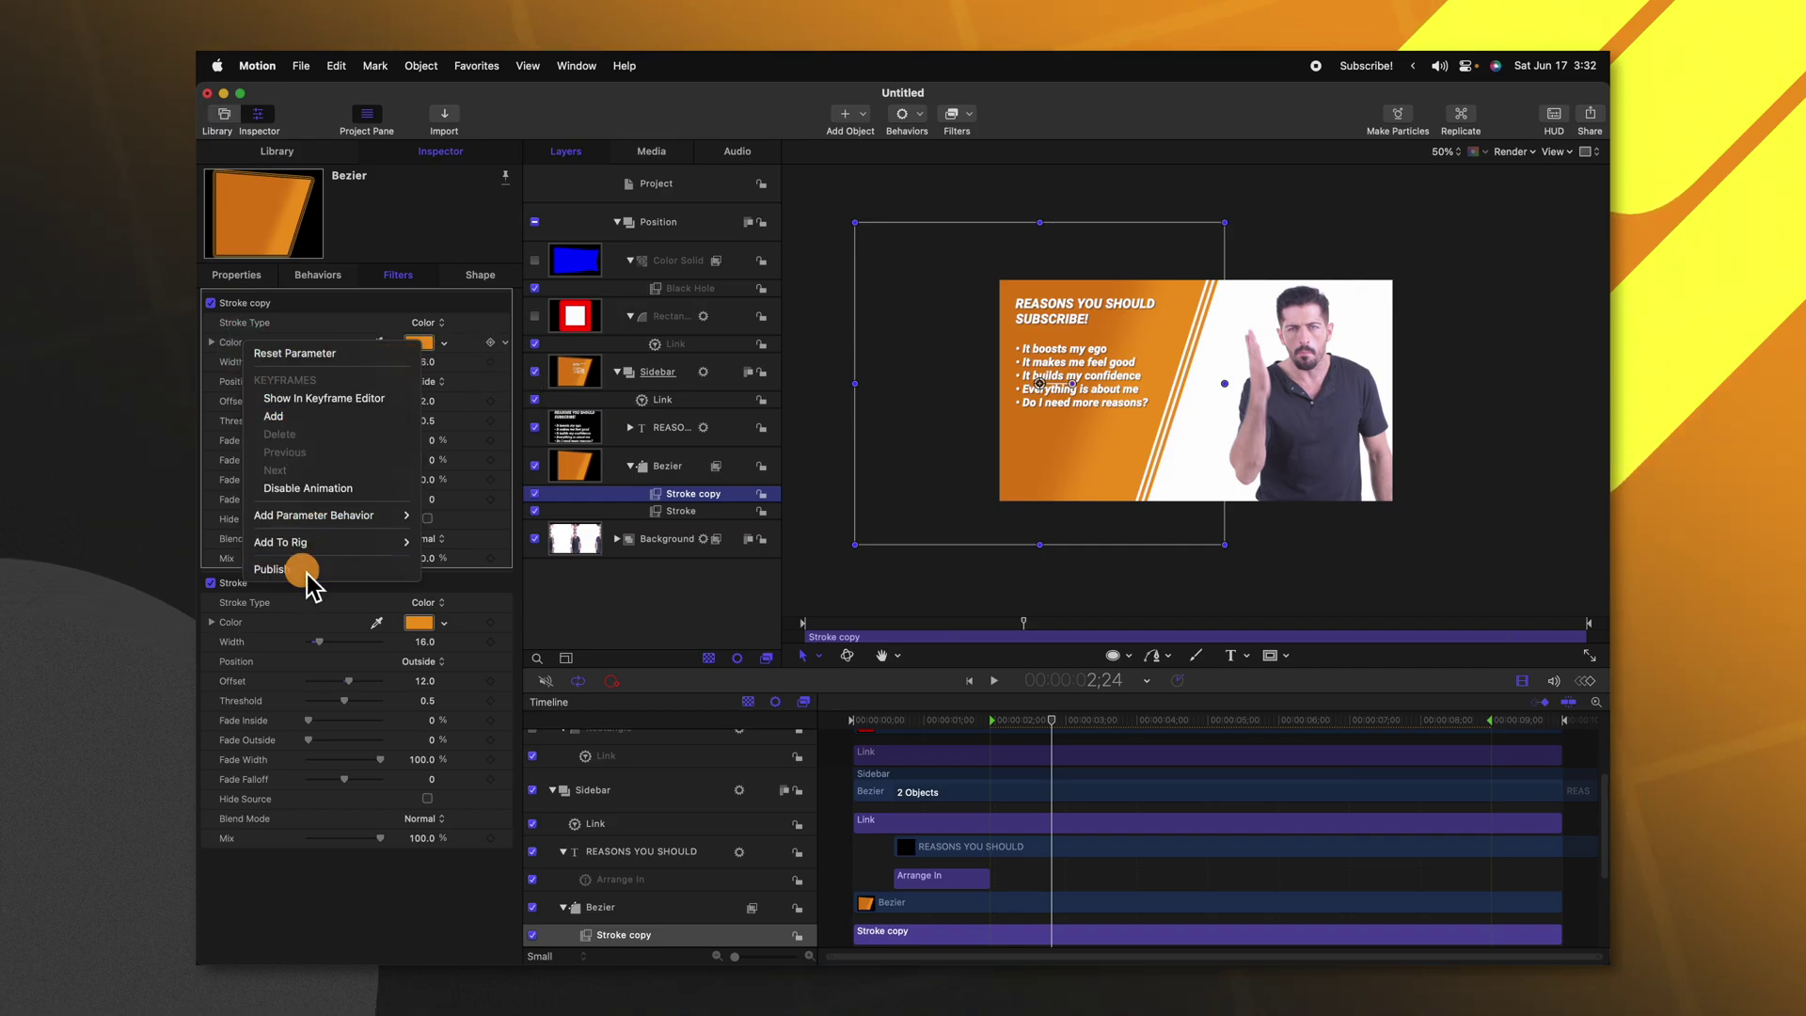
right_click(234, 625)
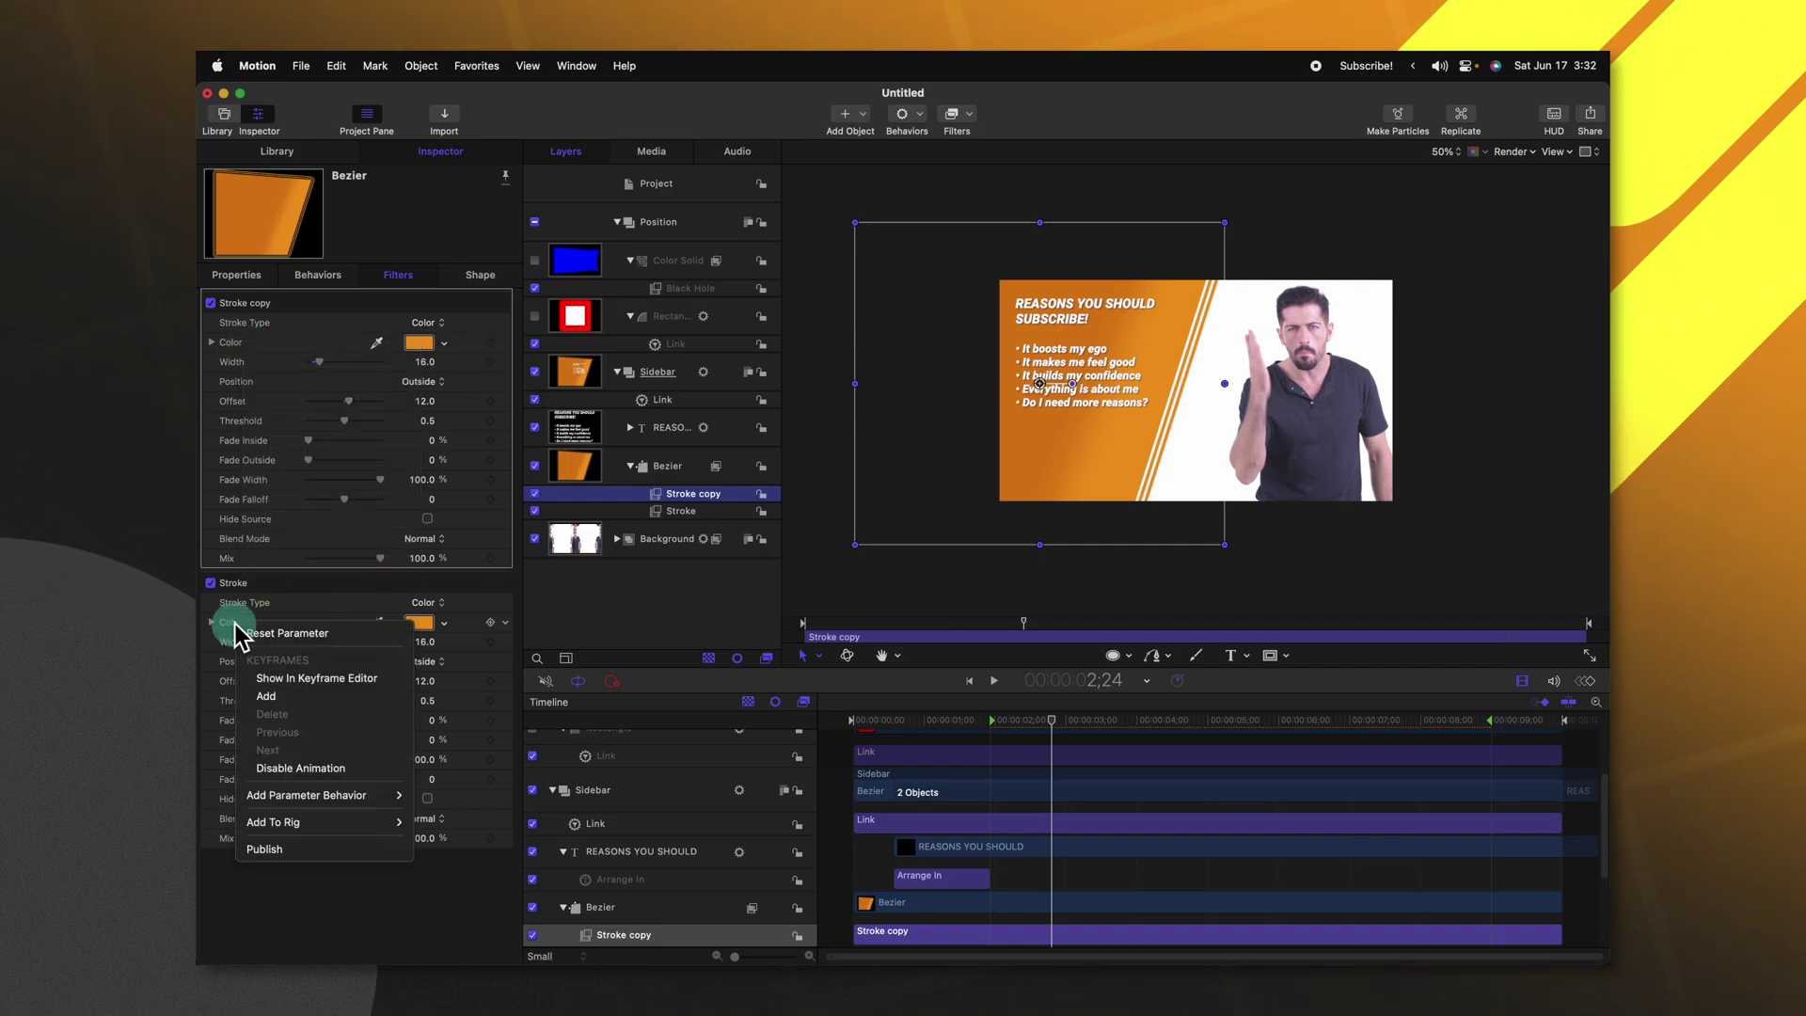
left_click(261, 854)
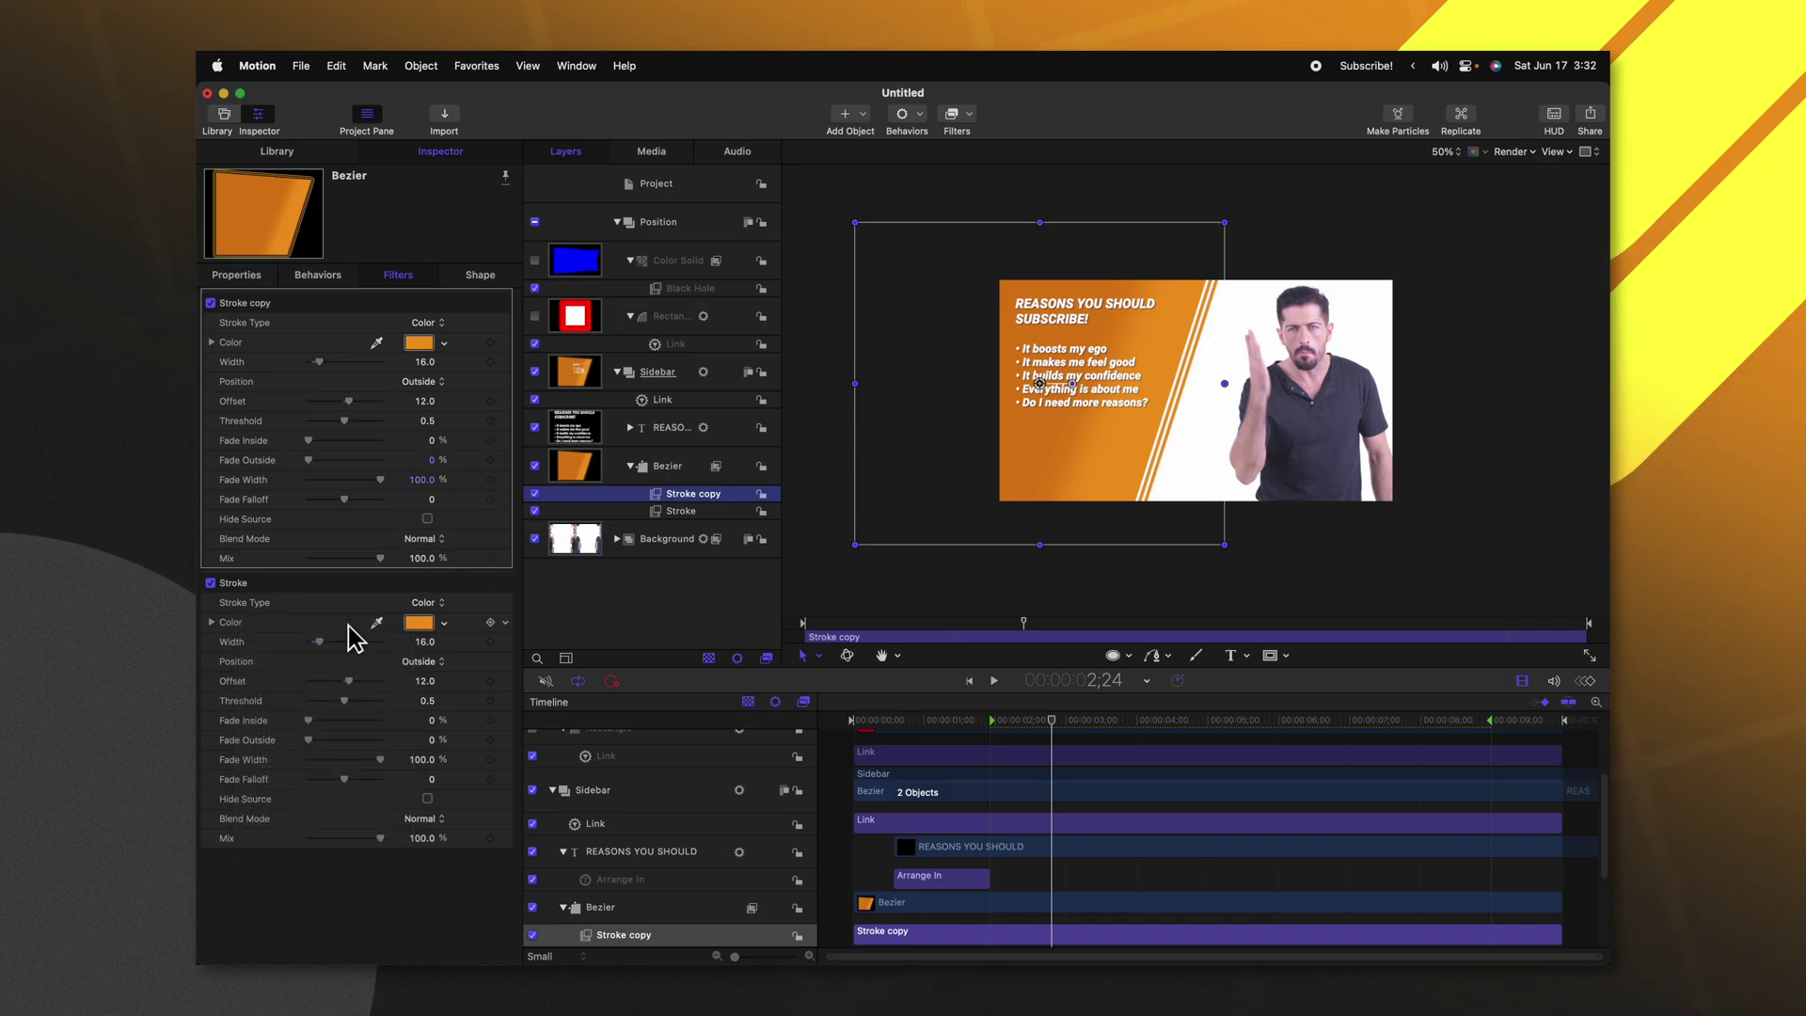
Step: Publish the Stroke Type parameters of the Bezier's Stroke and Stroke copy filters
right_click(236, 611)
left_click(263, 833)
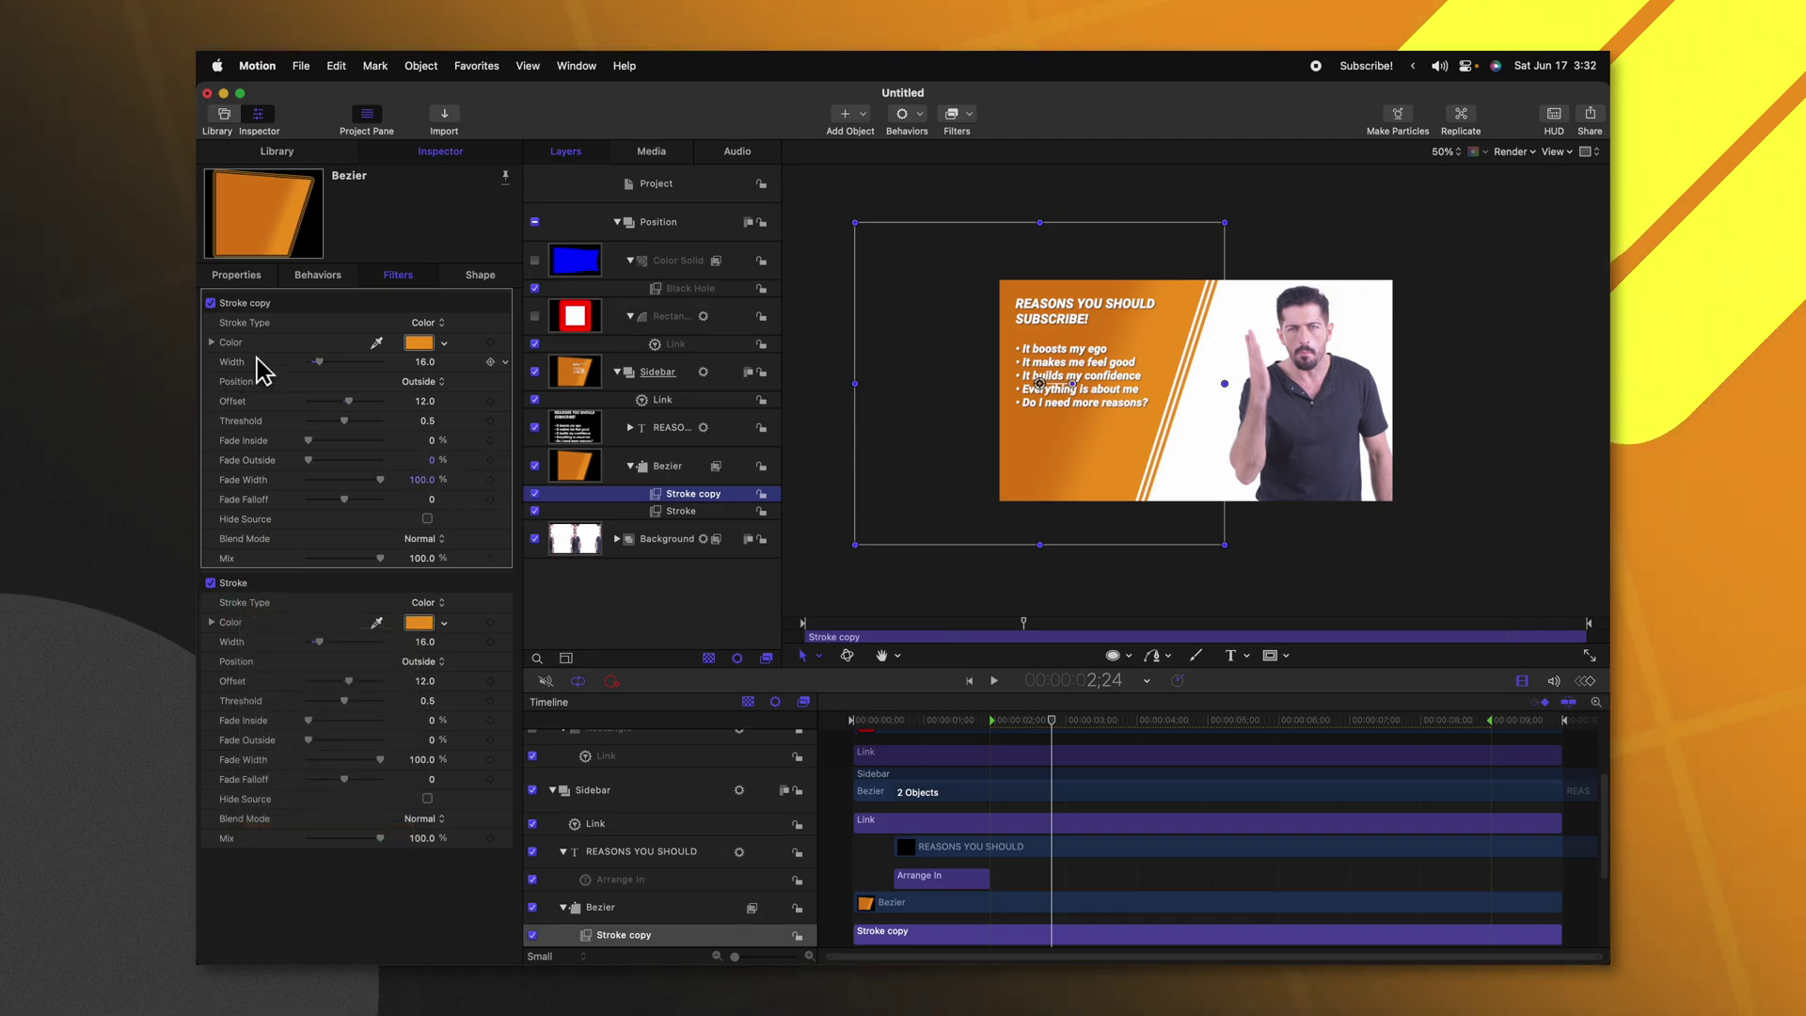
right_click(266, 323)
left_click(315, 547)
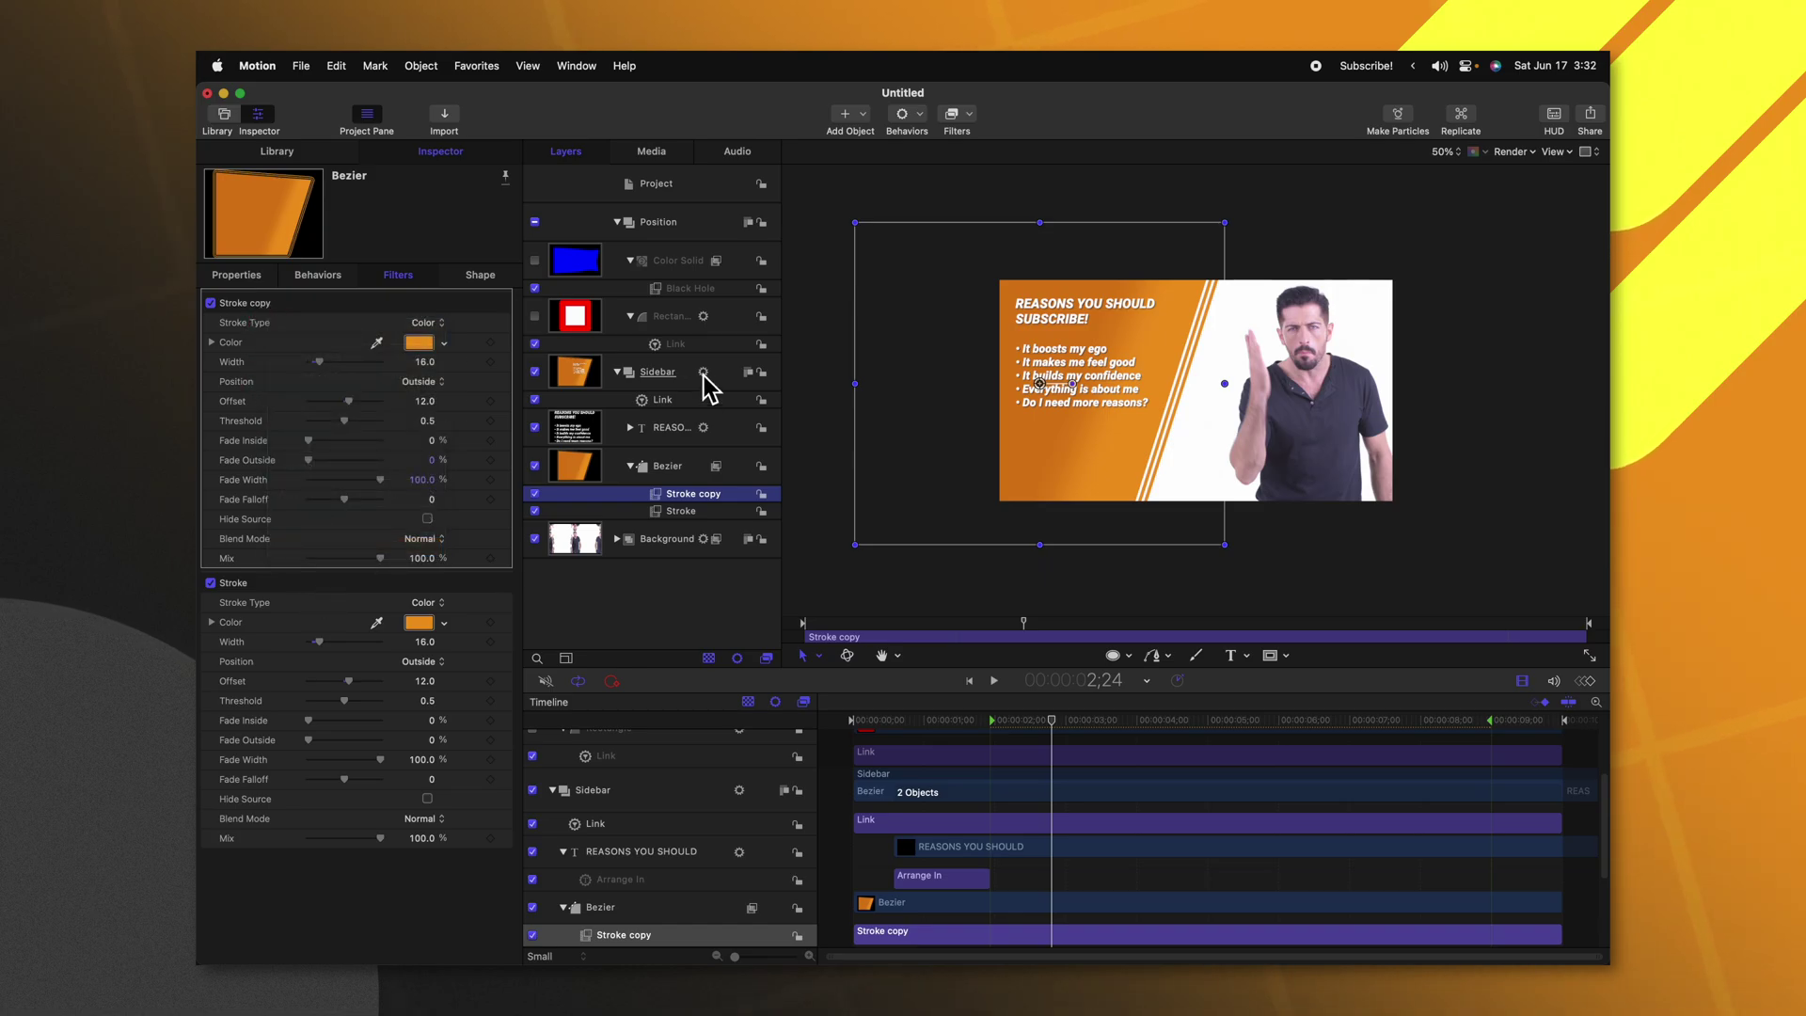
Step: Check the publishing status of the X offset in the Sidebar group's Link behavior
left_click(696, 401)
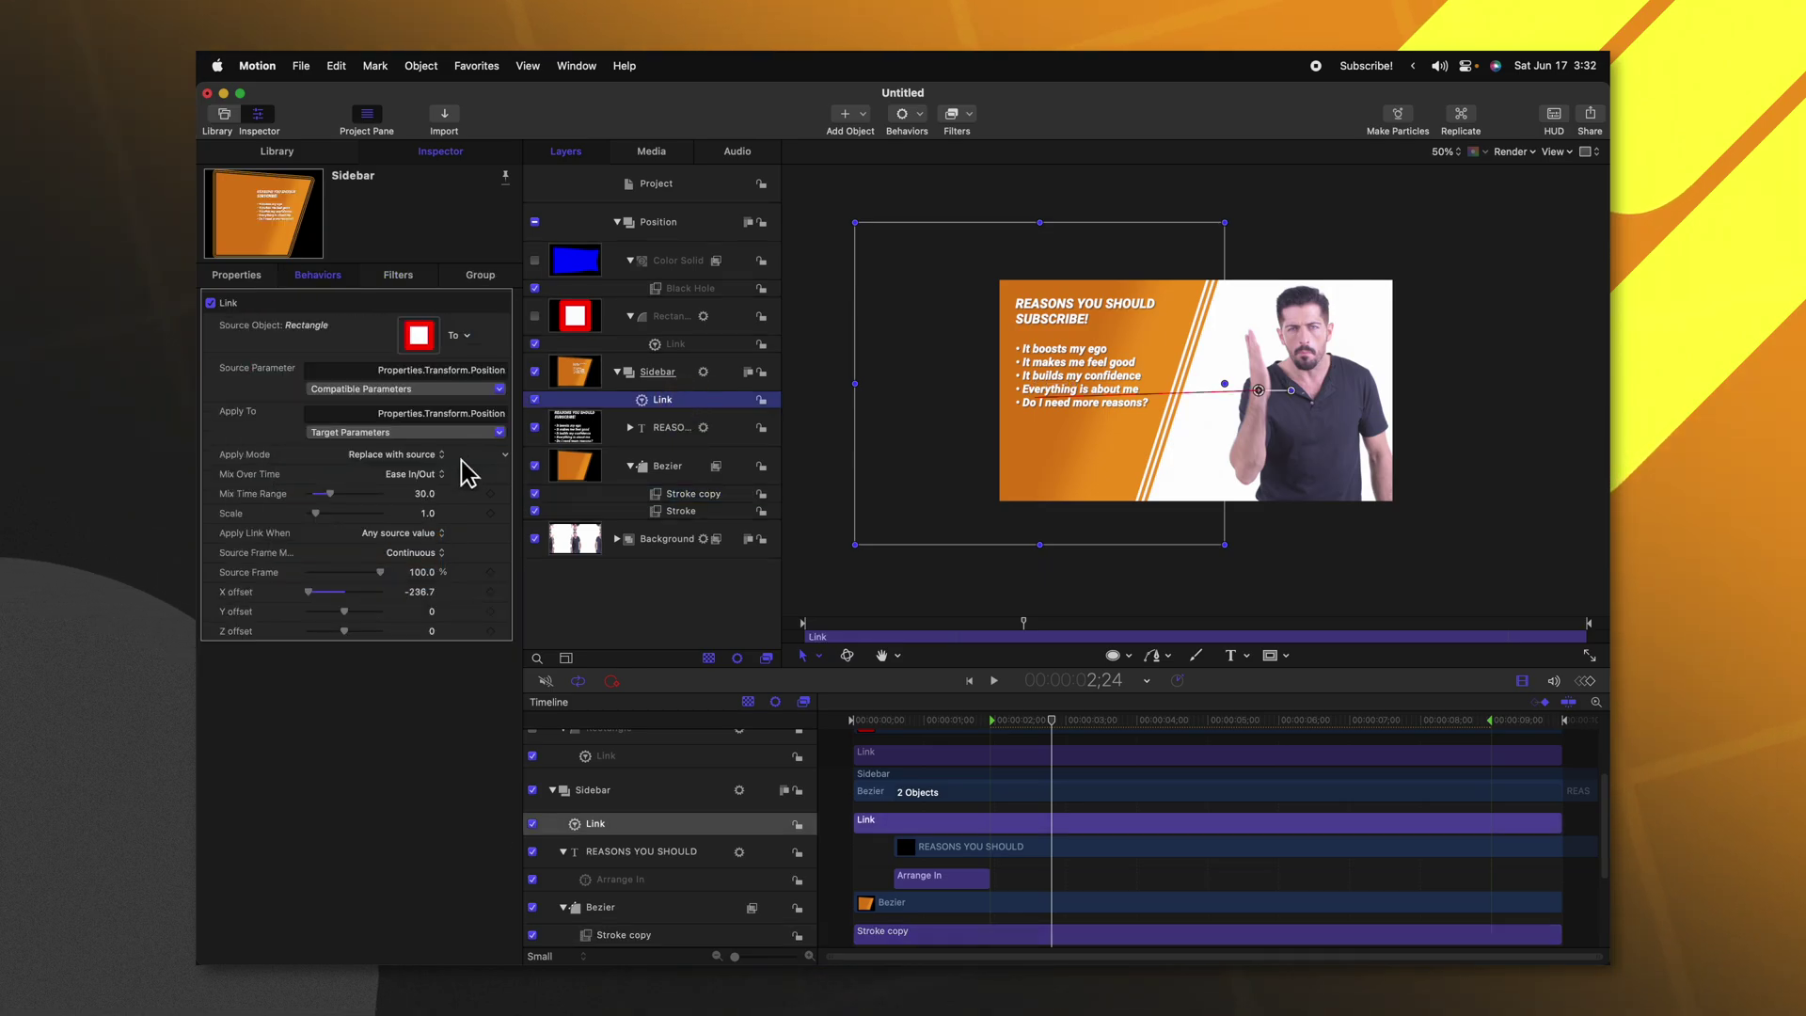
right_click(245, 602)
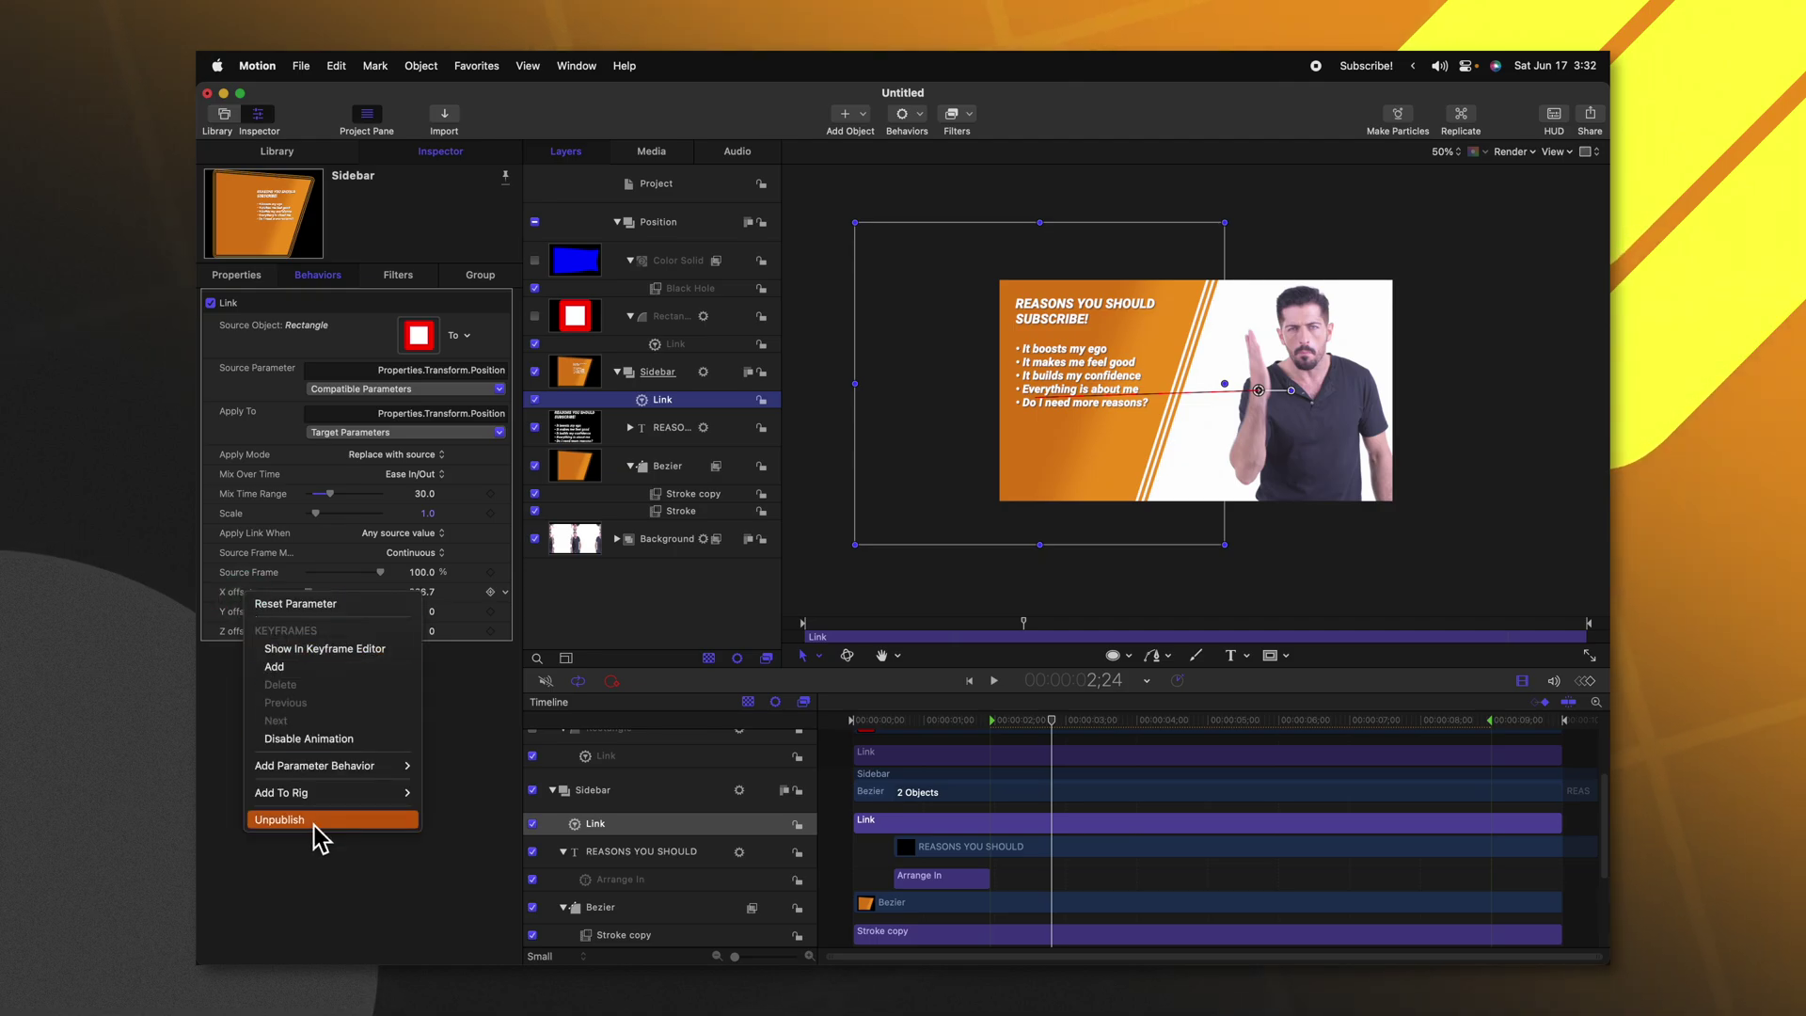
left_click(472, 742)
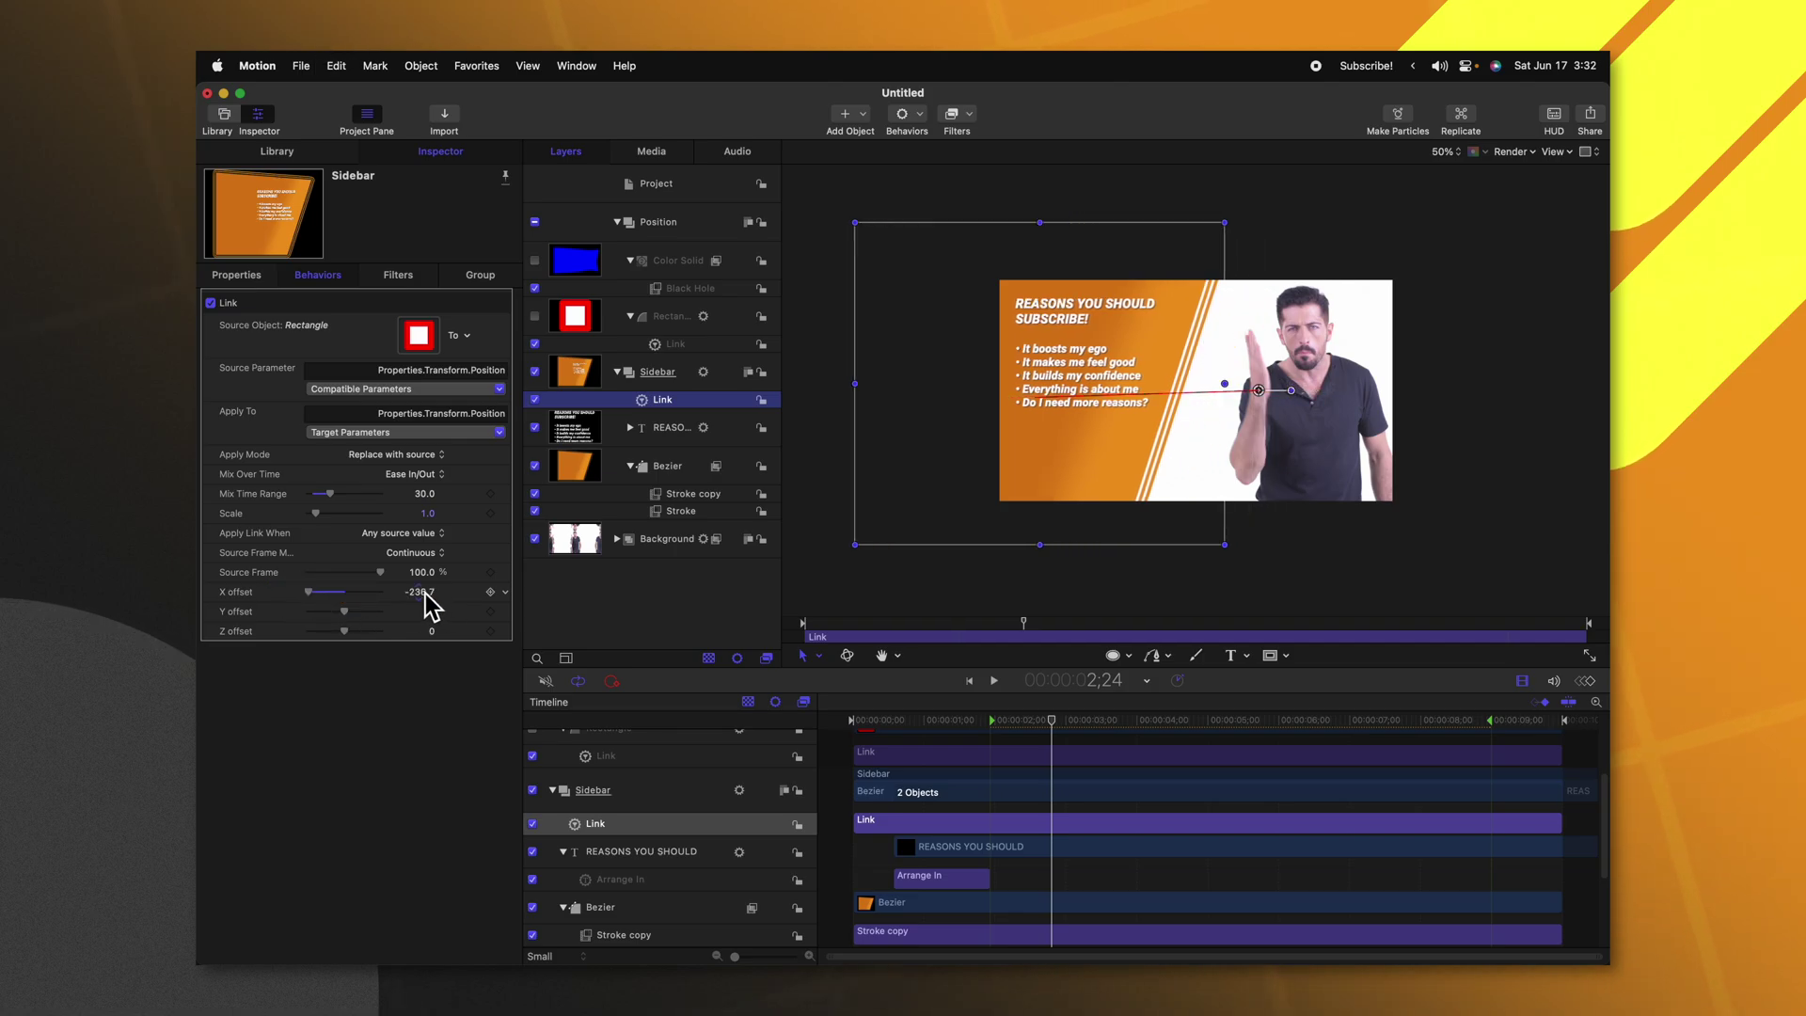
left_click_drag(428, 602, 476, 597)
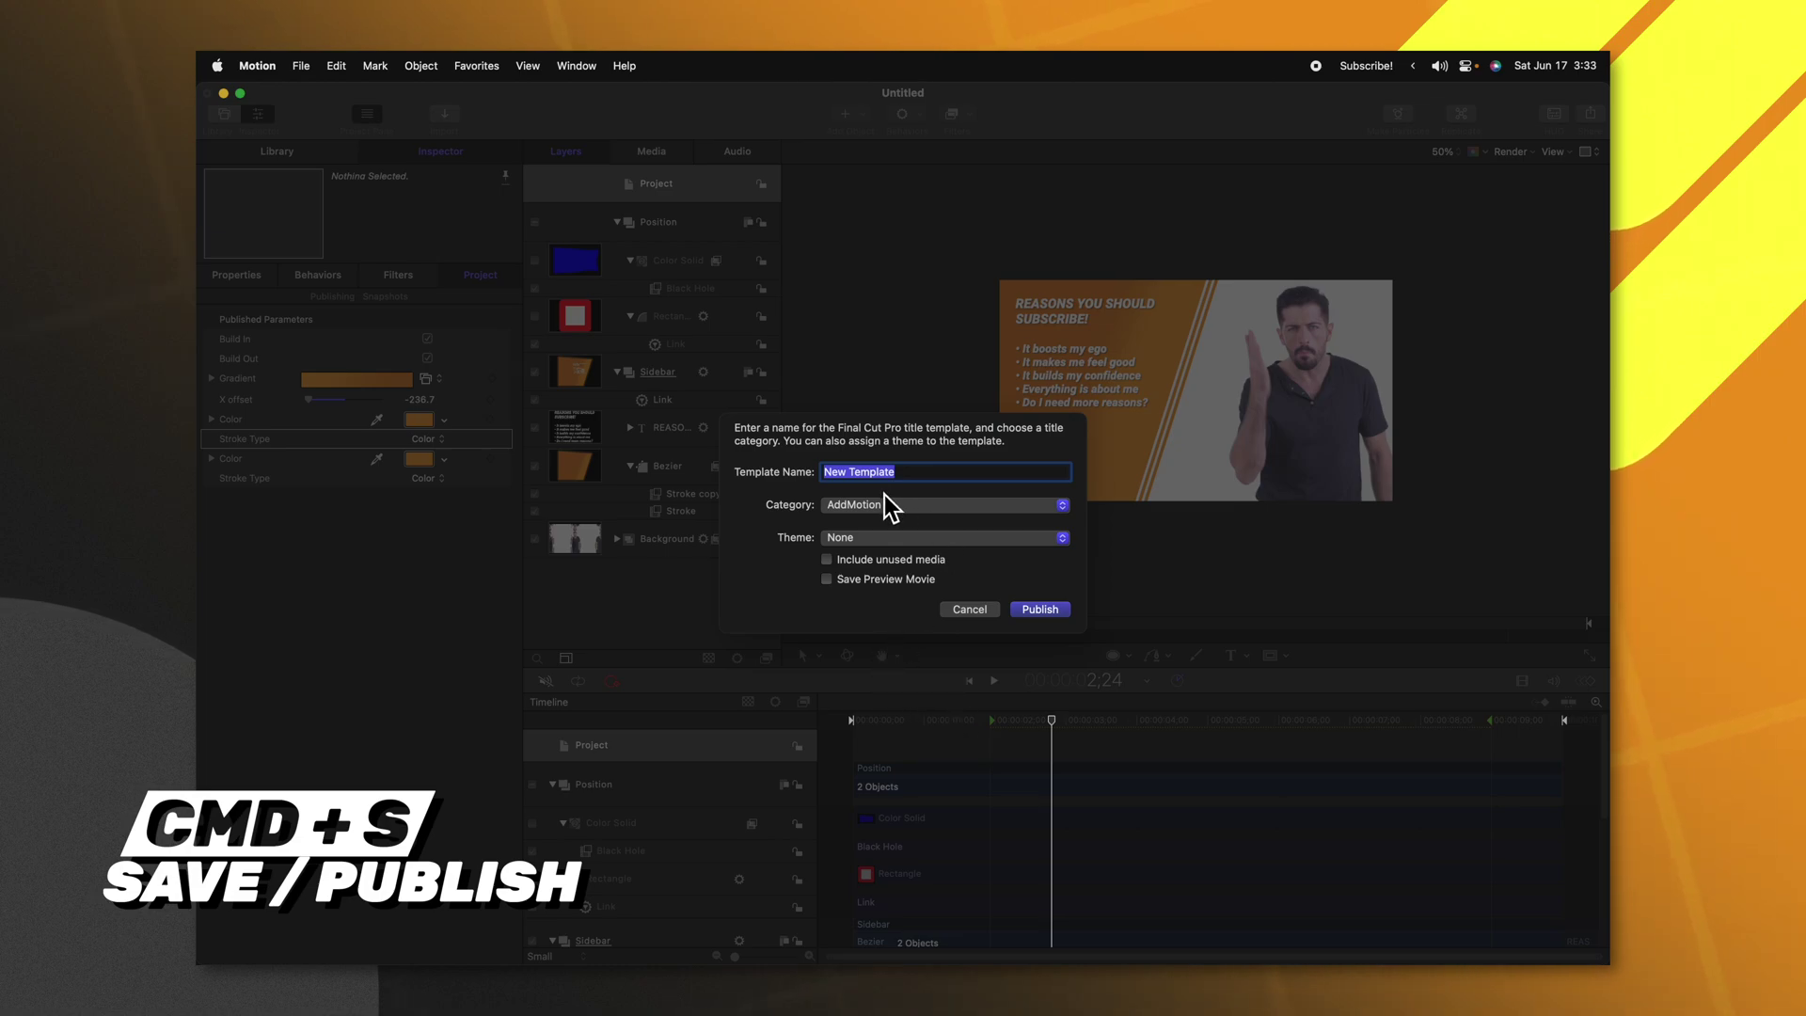
Step: Publish the title template as "Sidebar" in the Tutorials category and switch to Final Cut Pro
type("Sid")
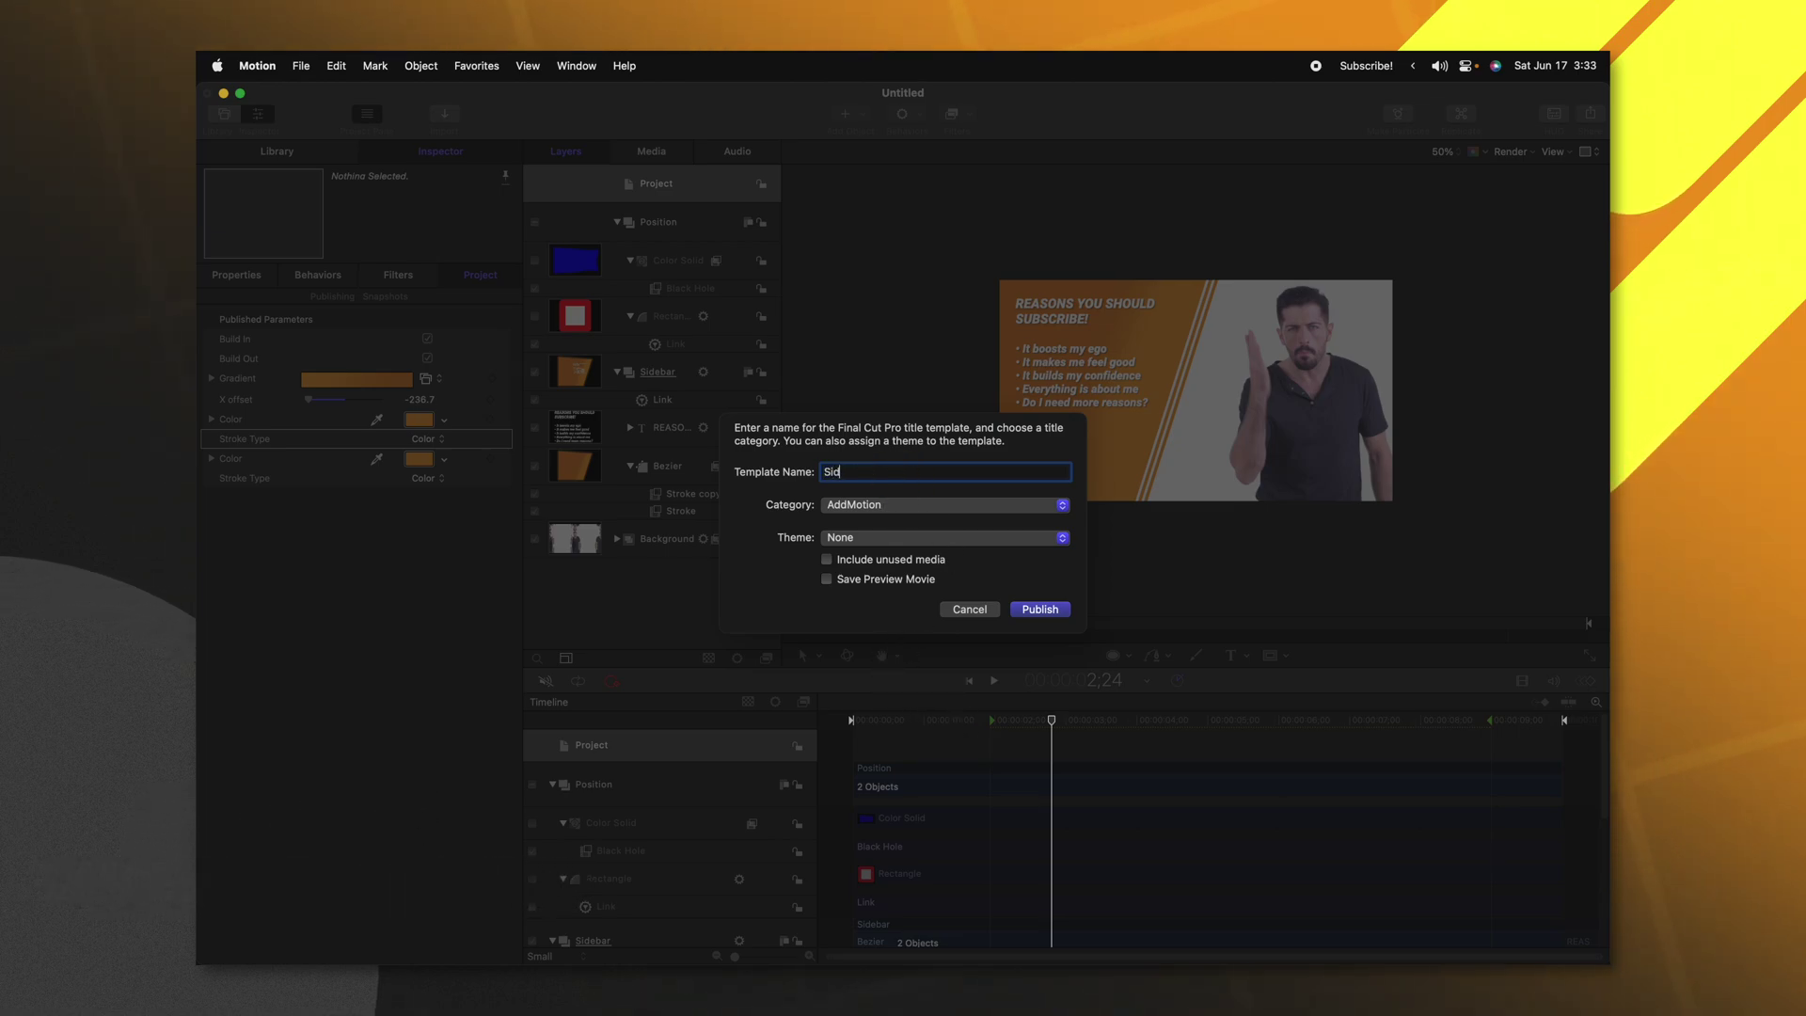
type("ebar")
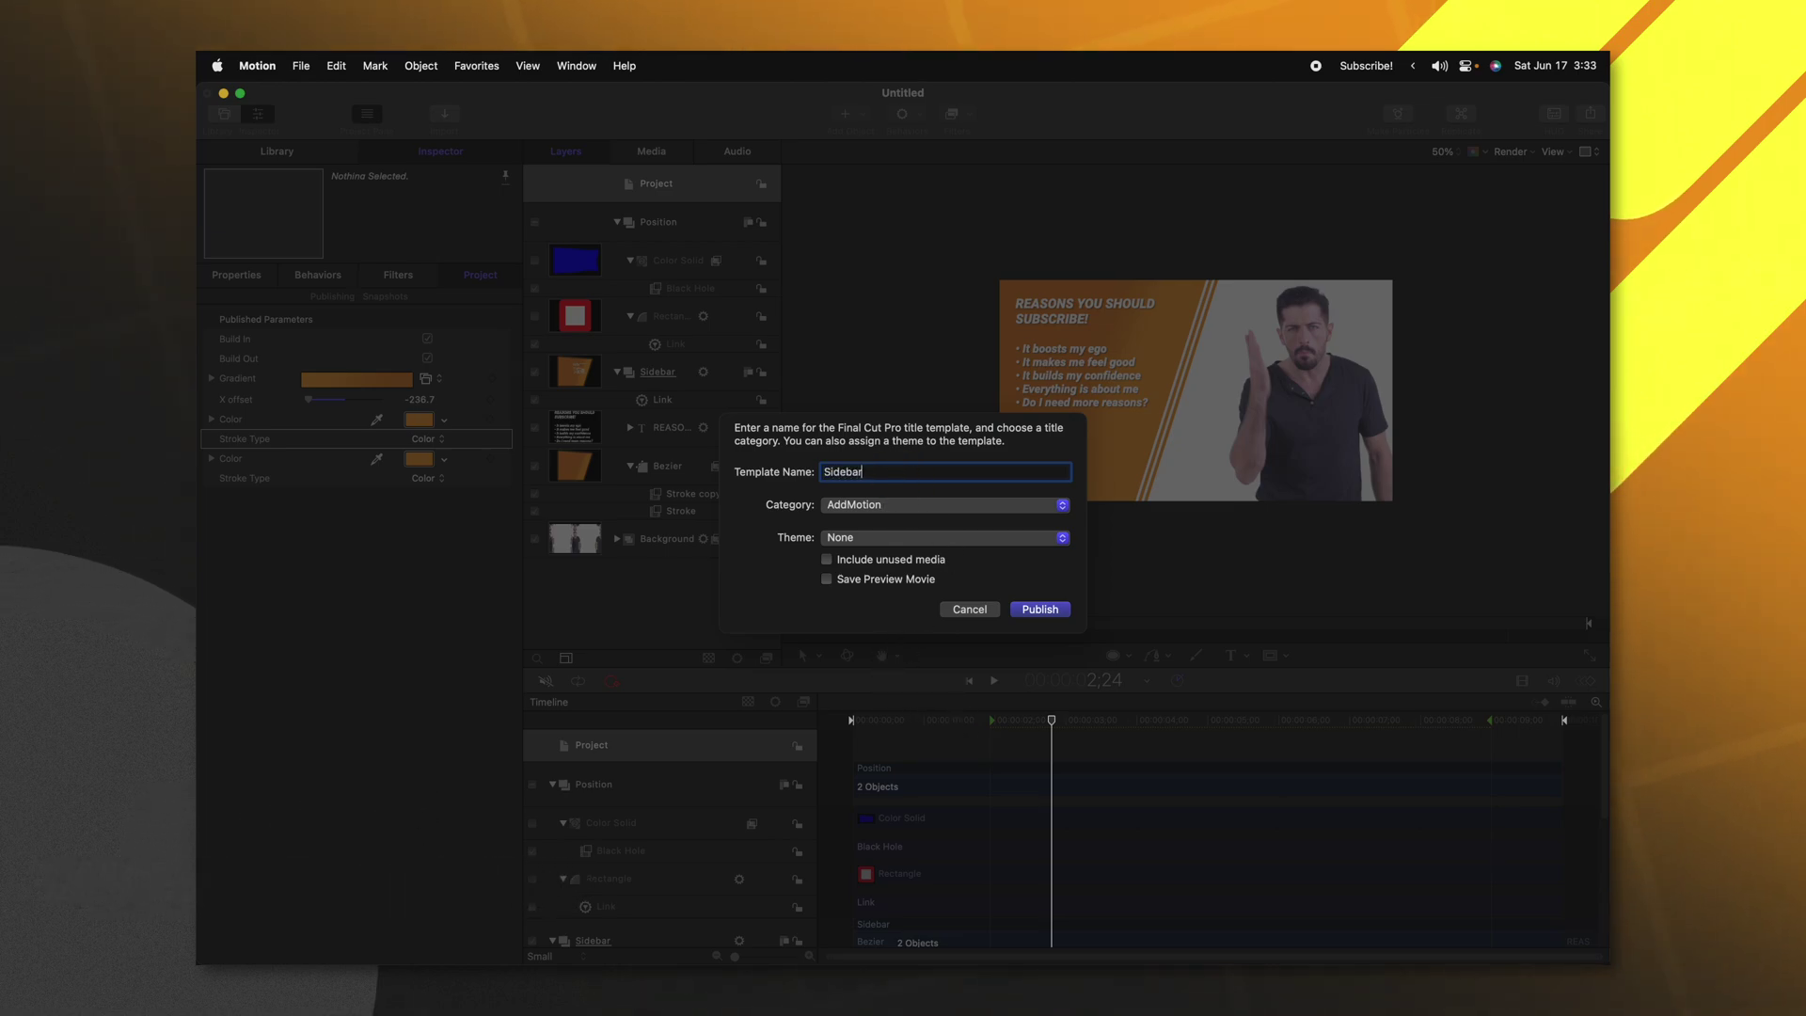
left_click(917, 516)
scroll(946, 585, "down", 10)
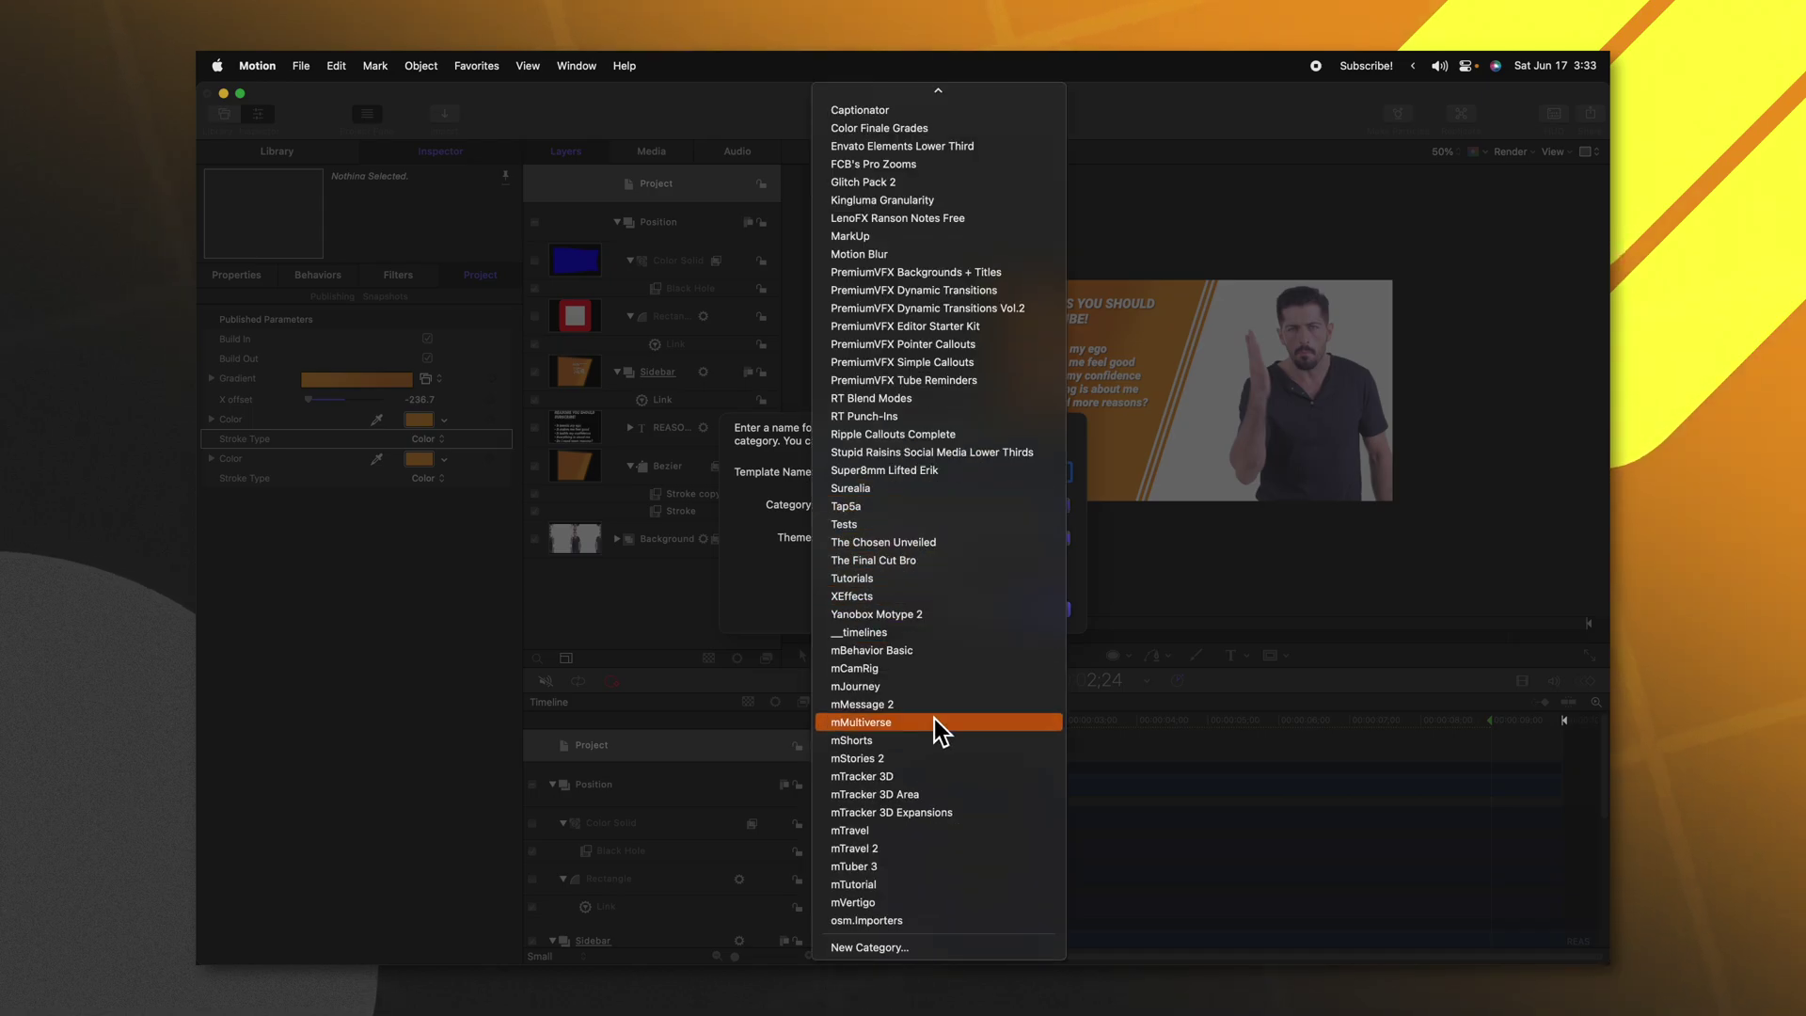
left_click(969, 578)
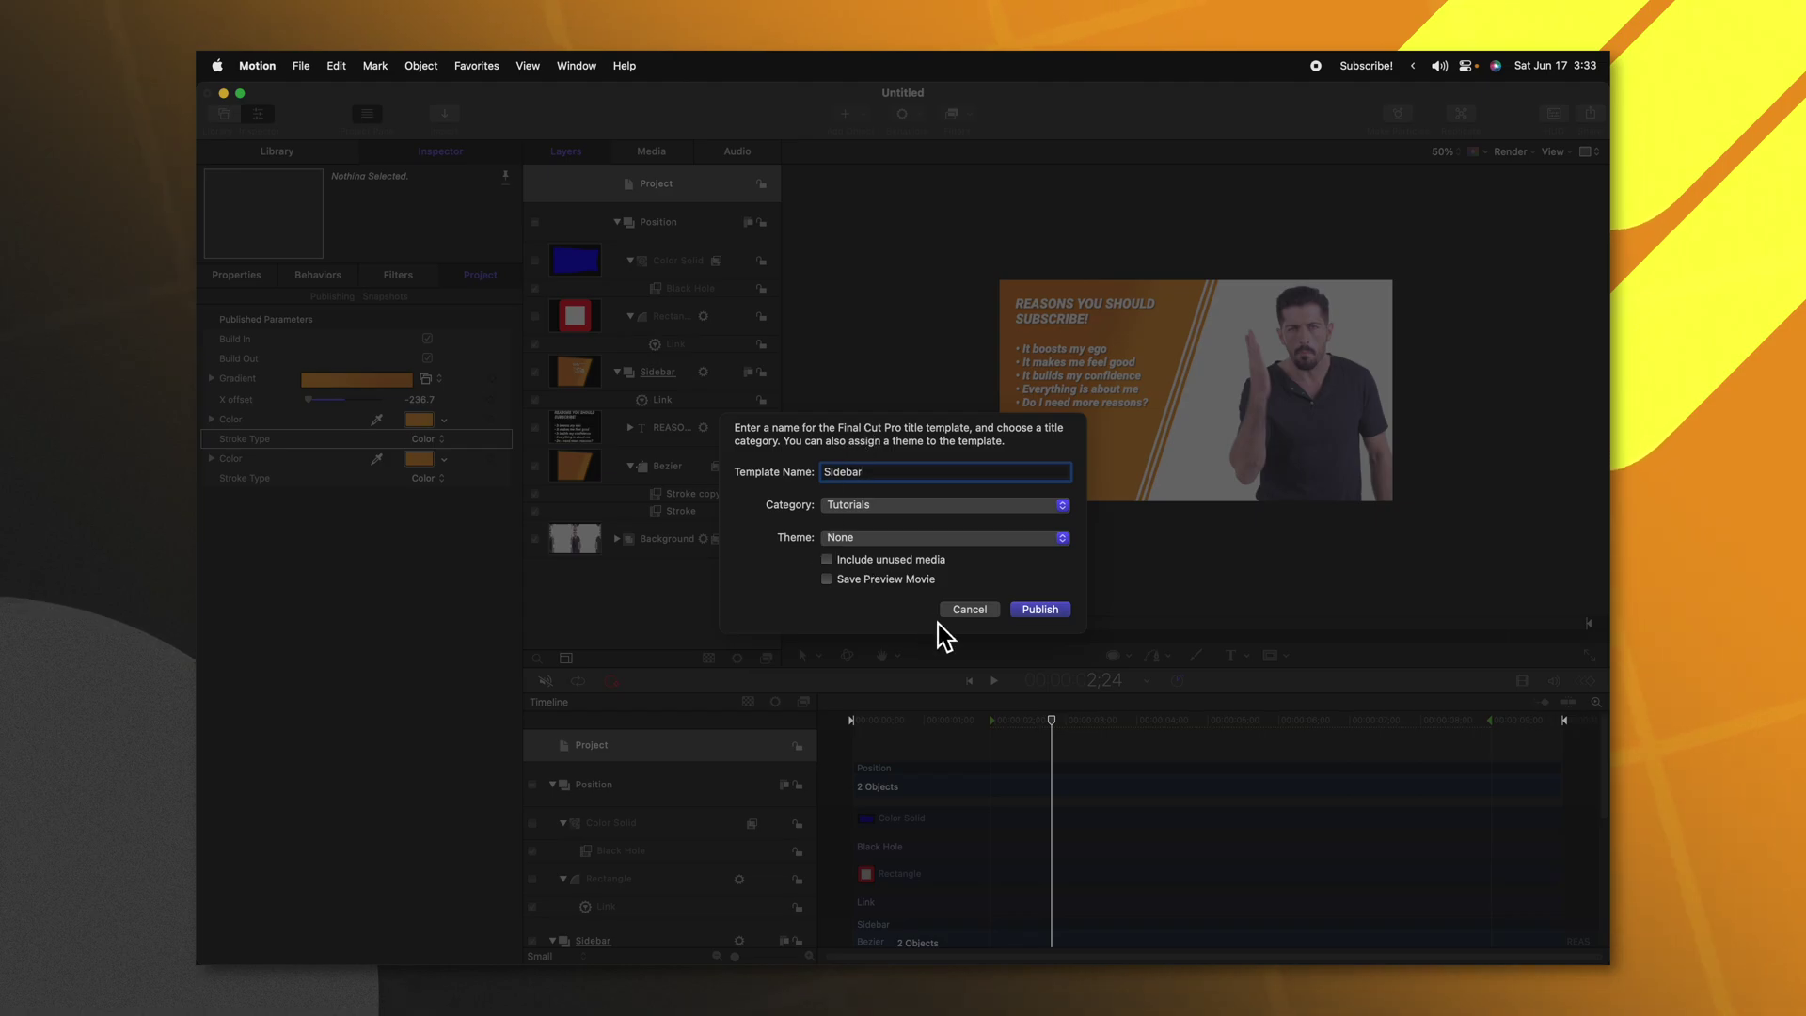
left_click(1018, 611)
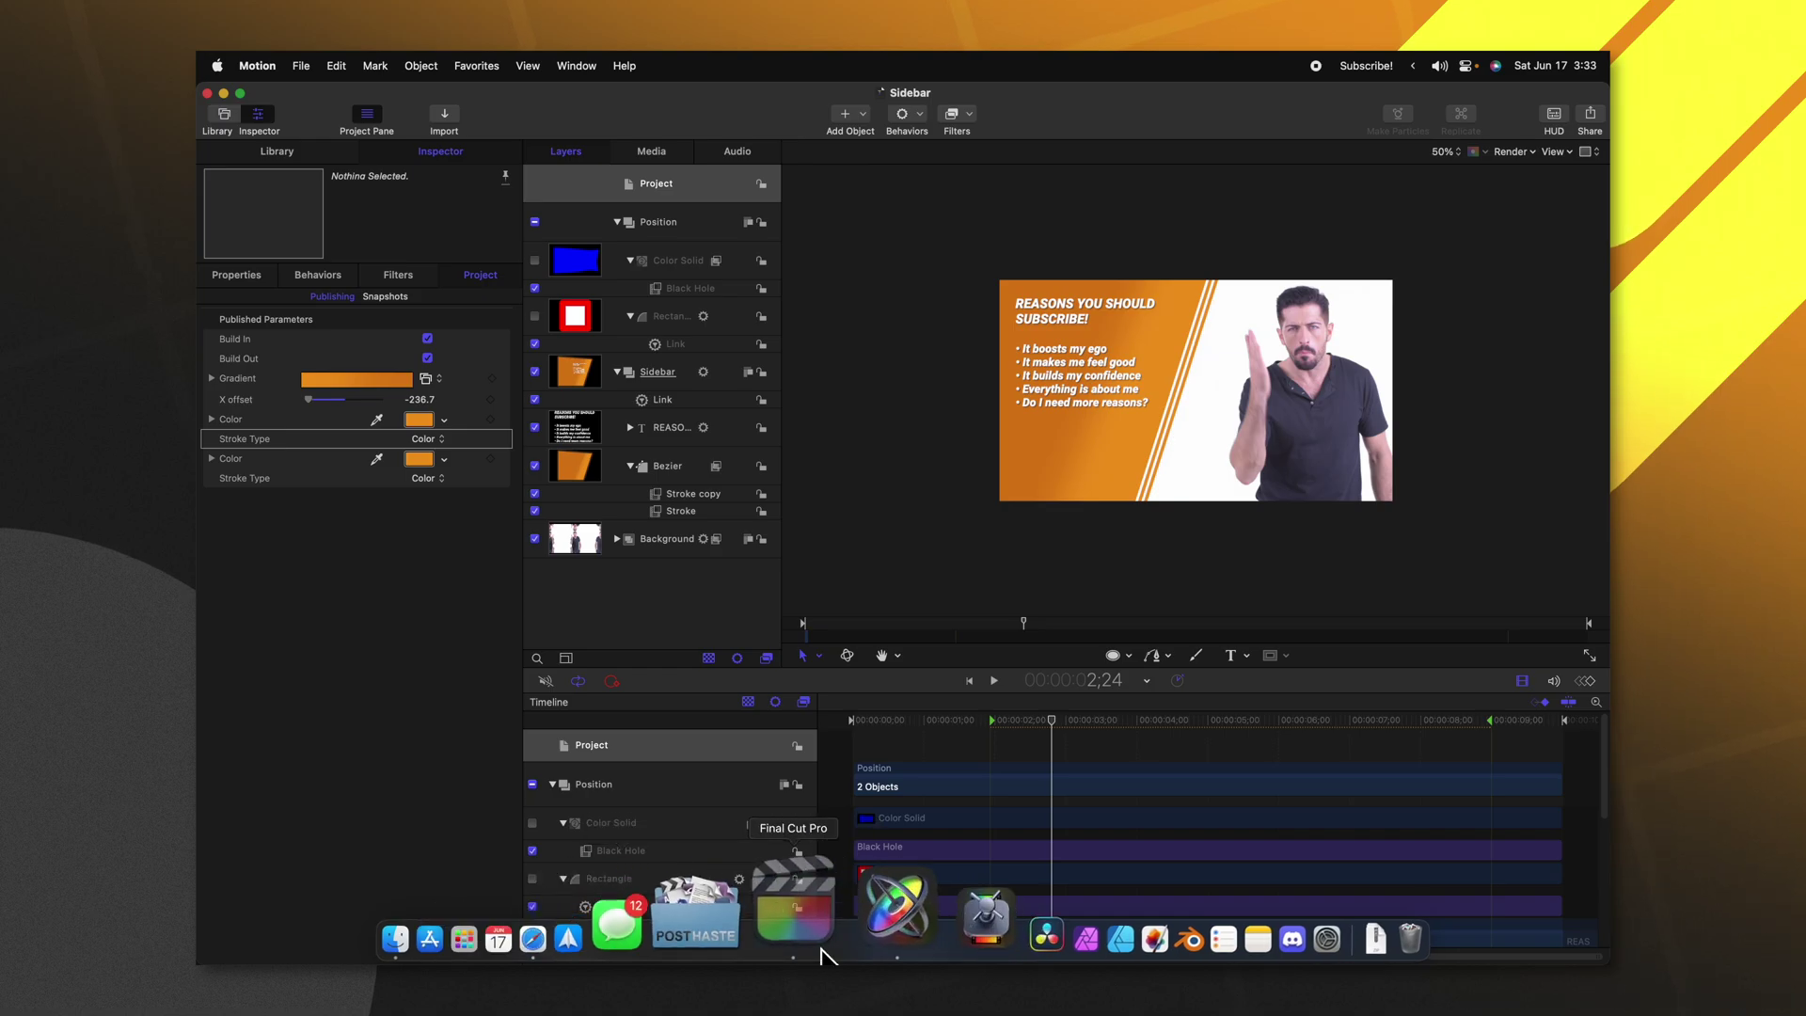
left_click(820, 952)
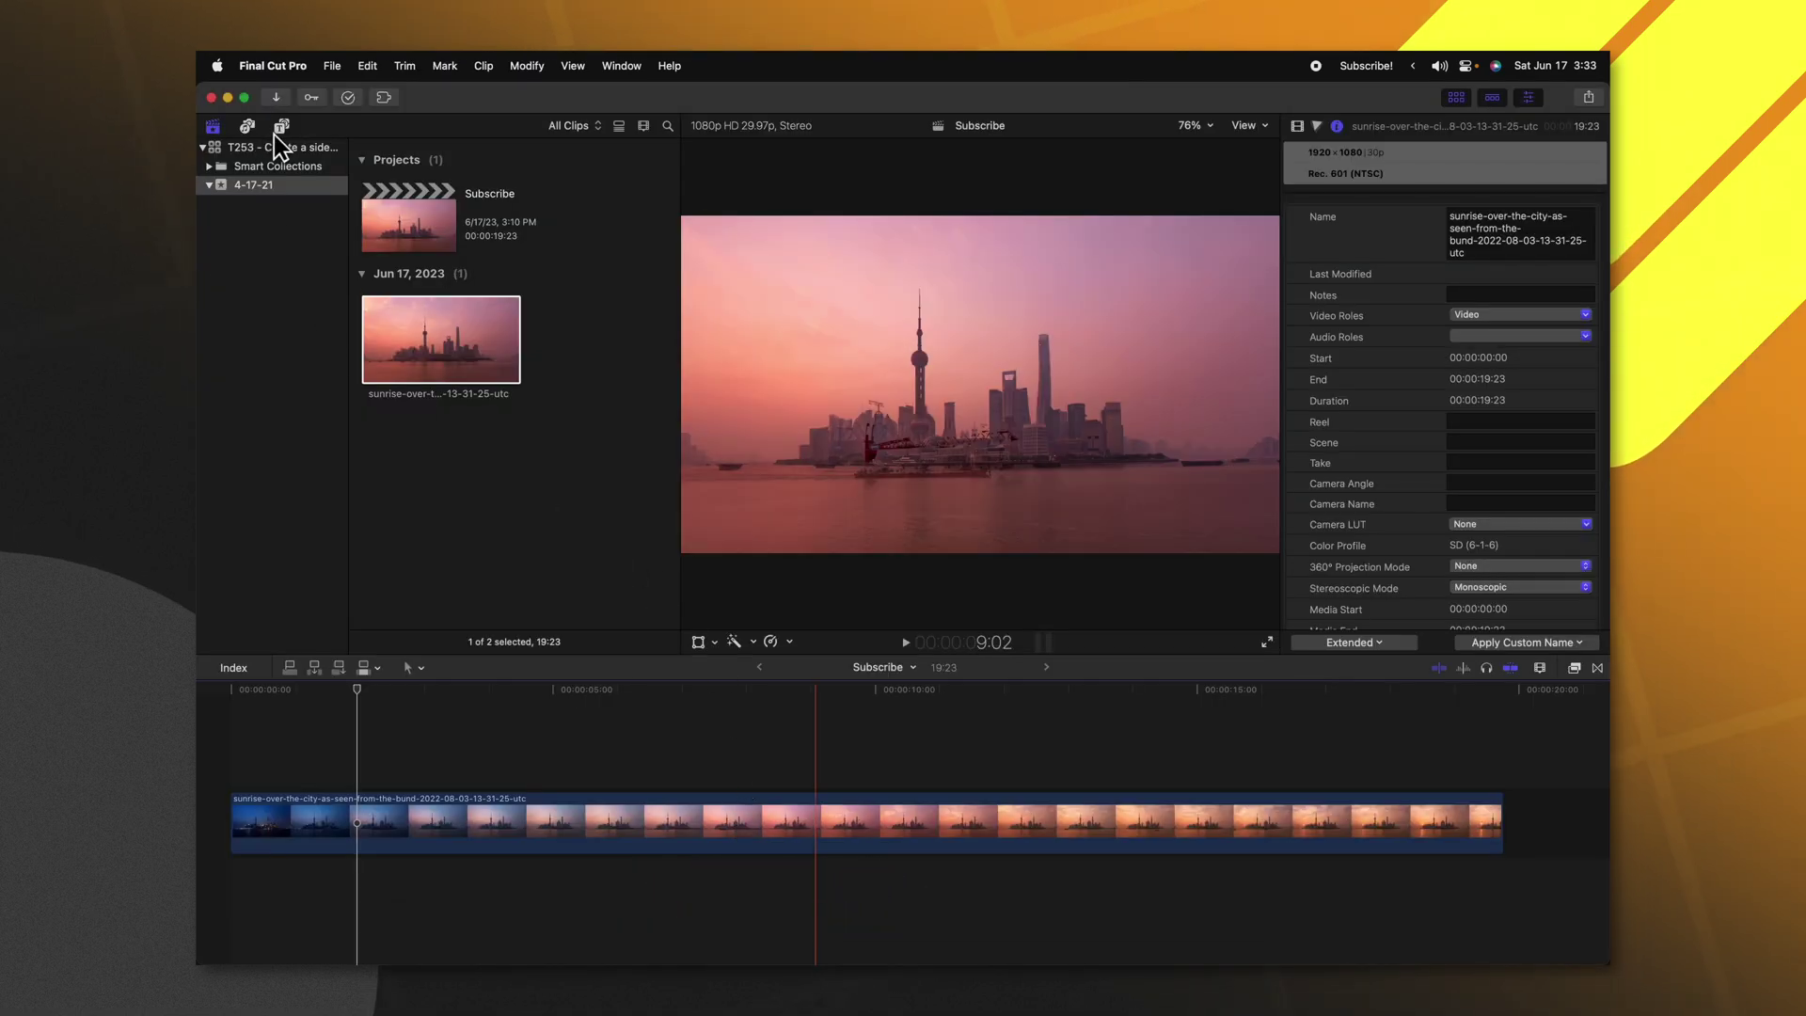
Step: Add the Sidebar title from the Tutorials titles category above the sunrise clip at the timeline's start and play it back
left_click(280, 125)
scroll(256, 541, "down", 3)
left_click(256, 613)
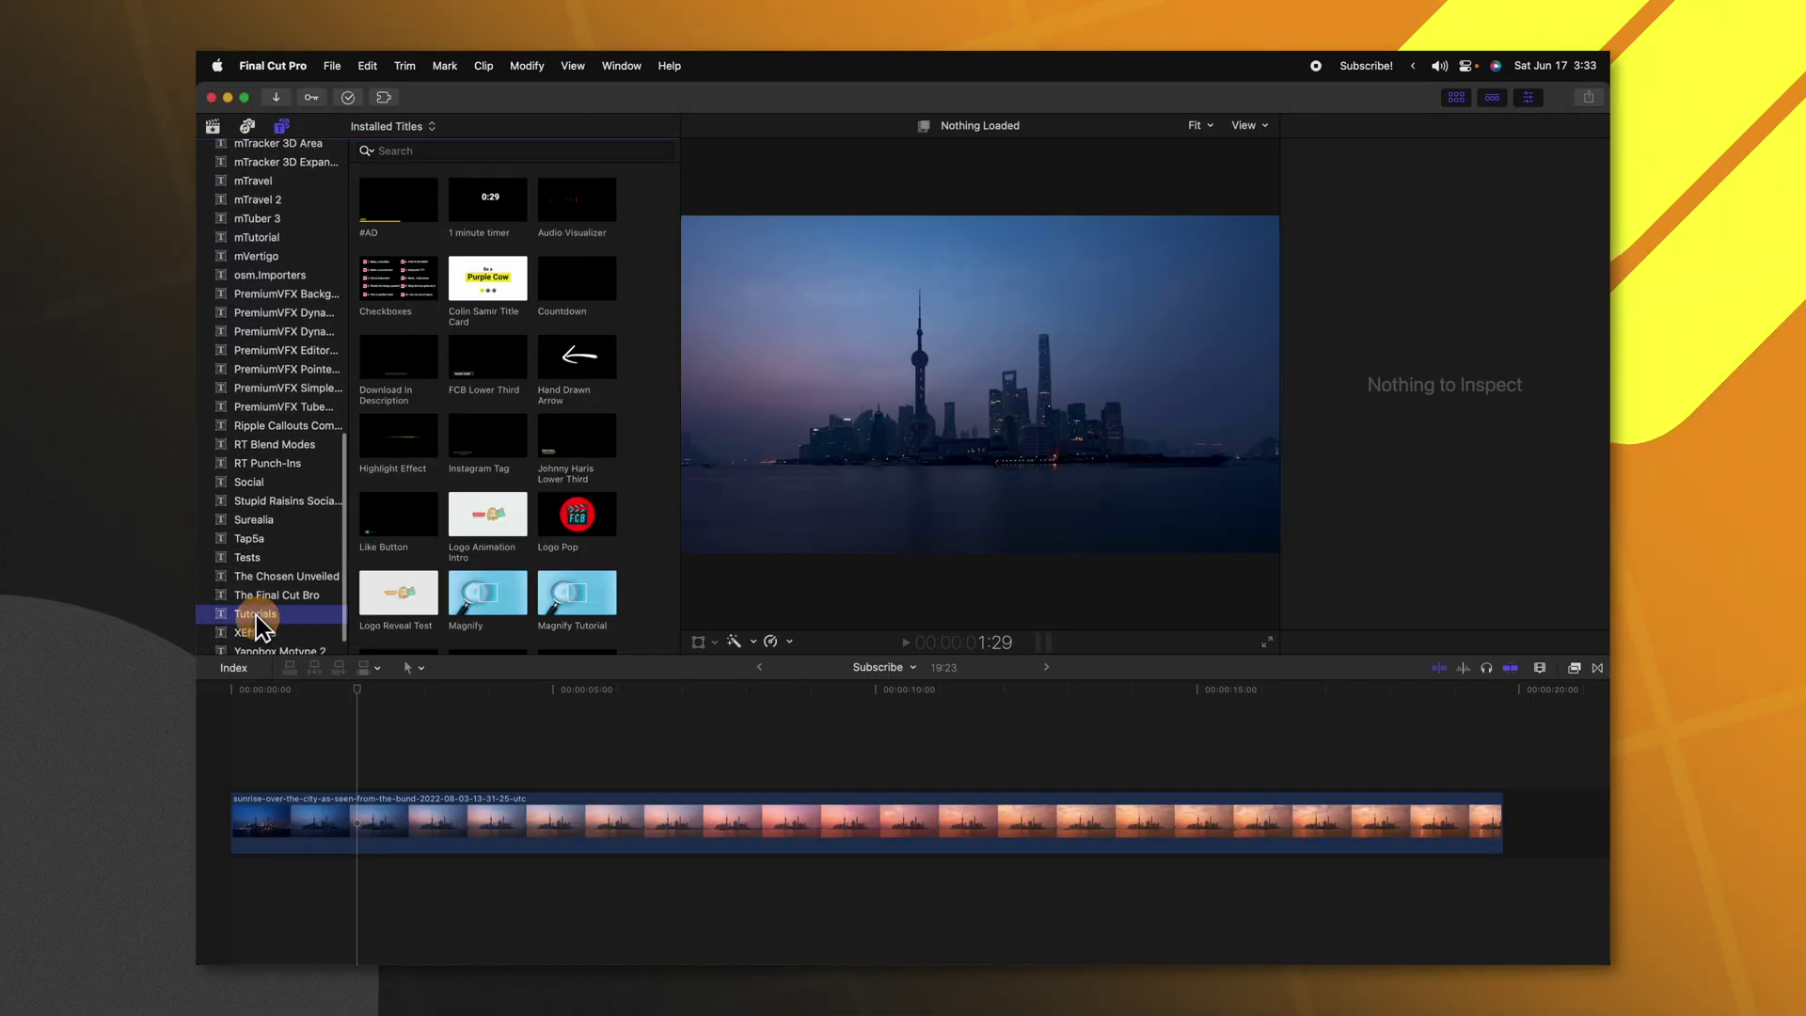
scroll(395, 511, "down", 5)
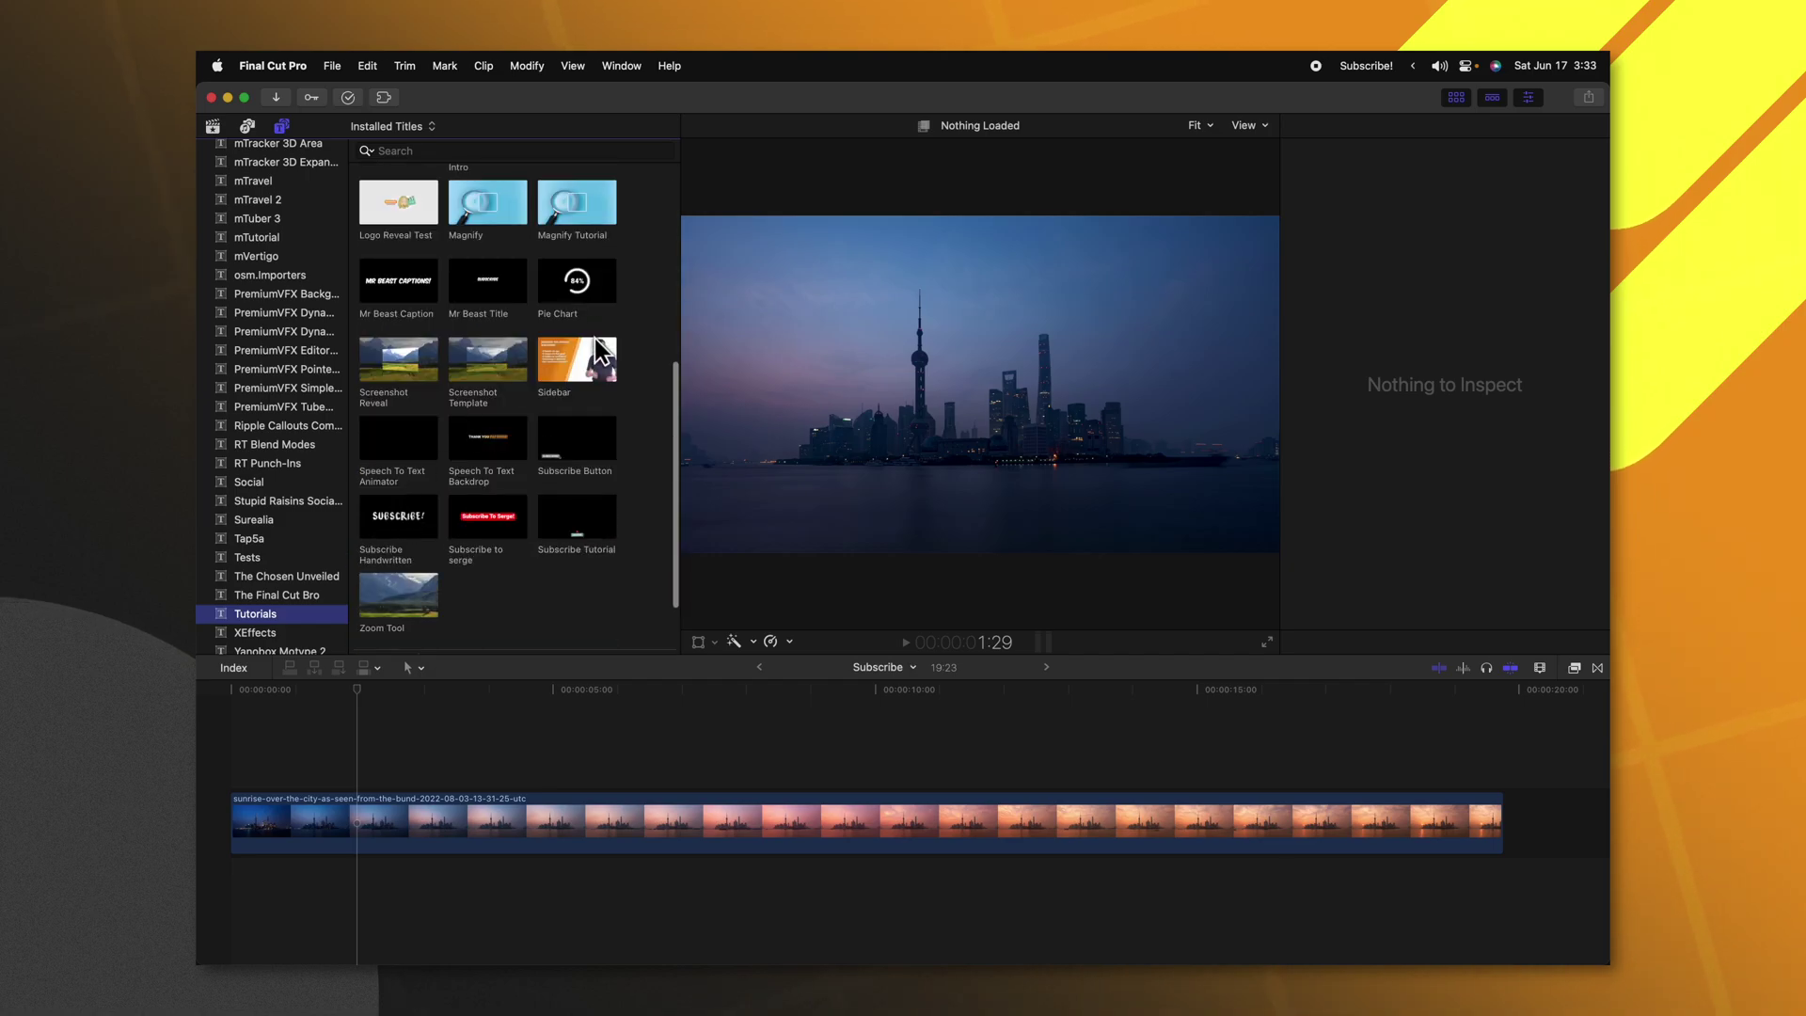
left_click_drag(583, 358, 235, 750)
key("space")
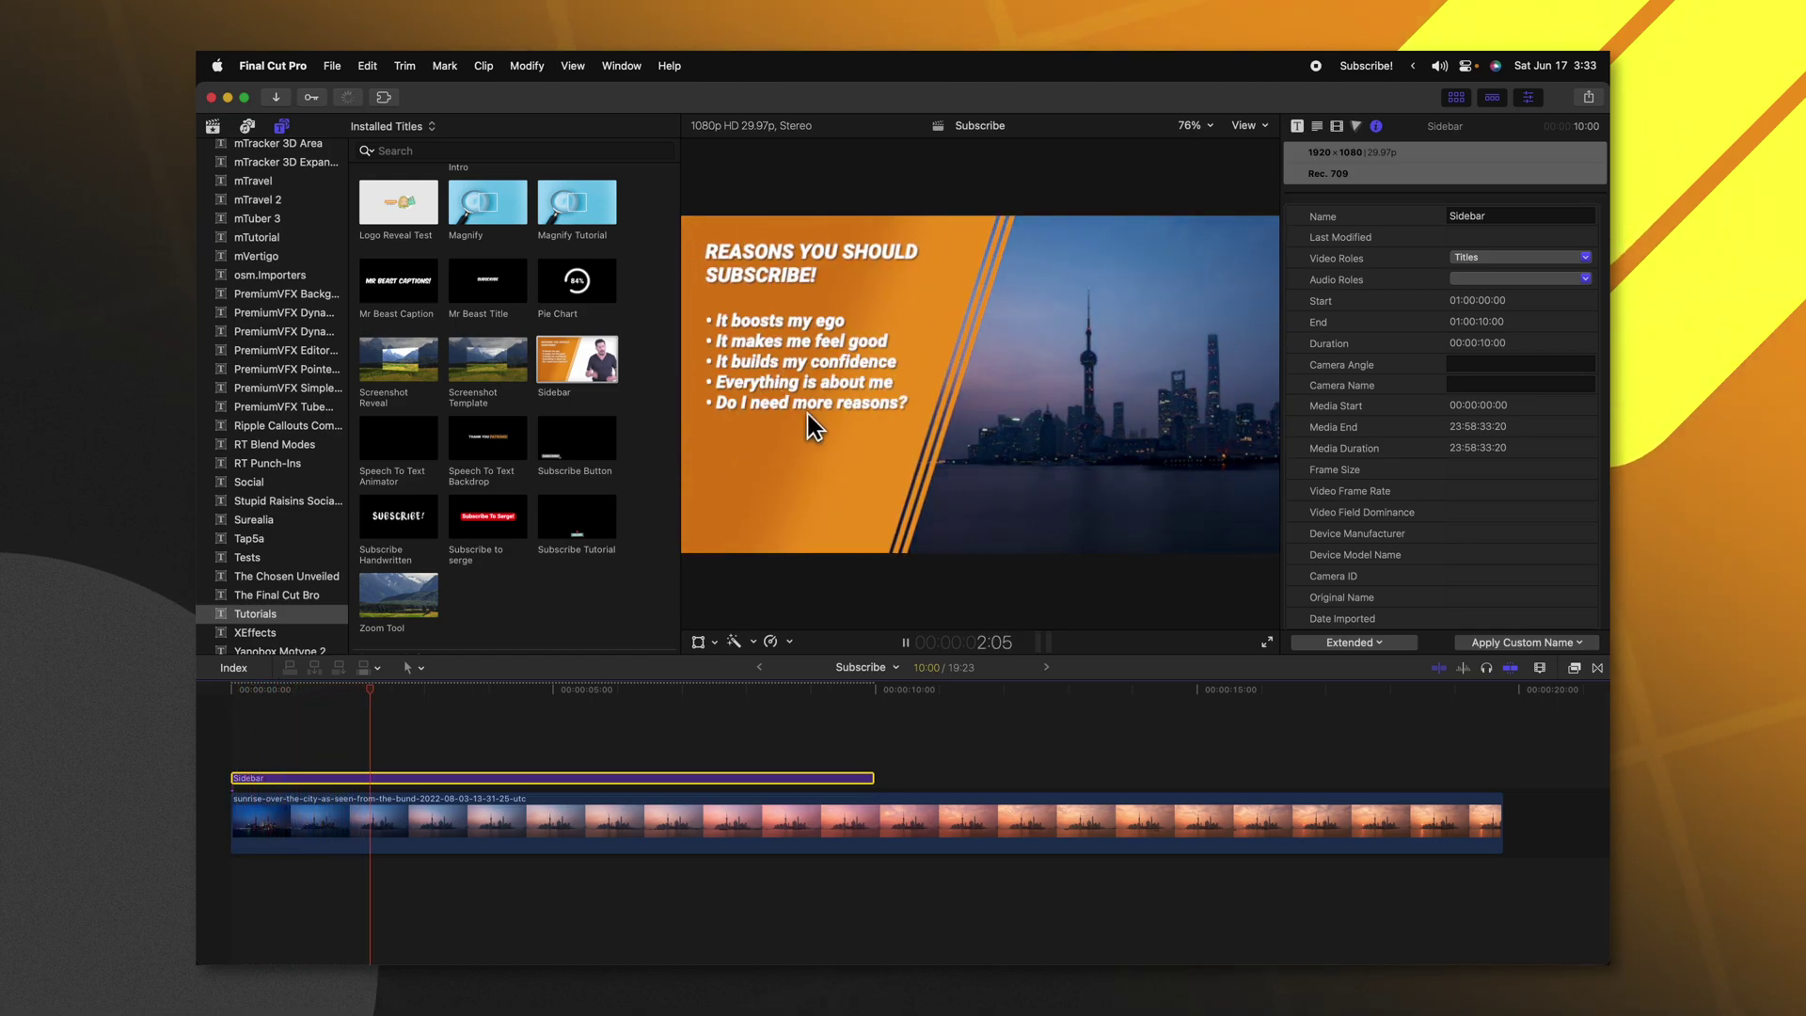
key("space")
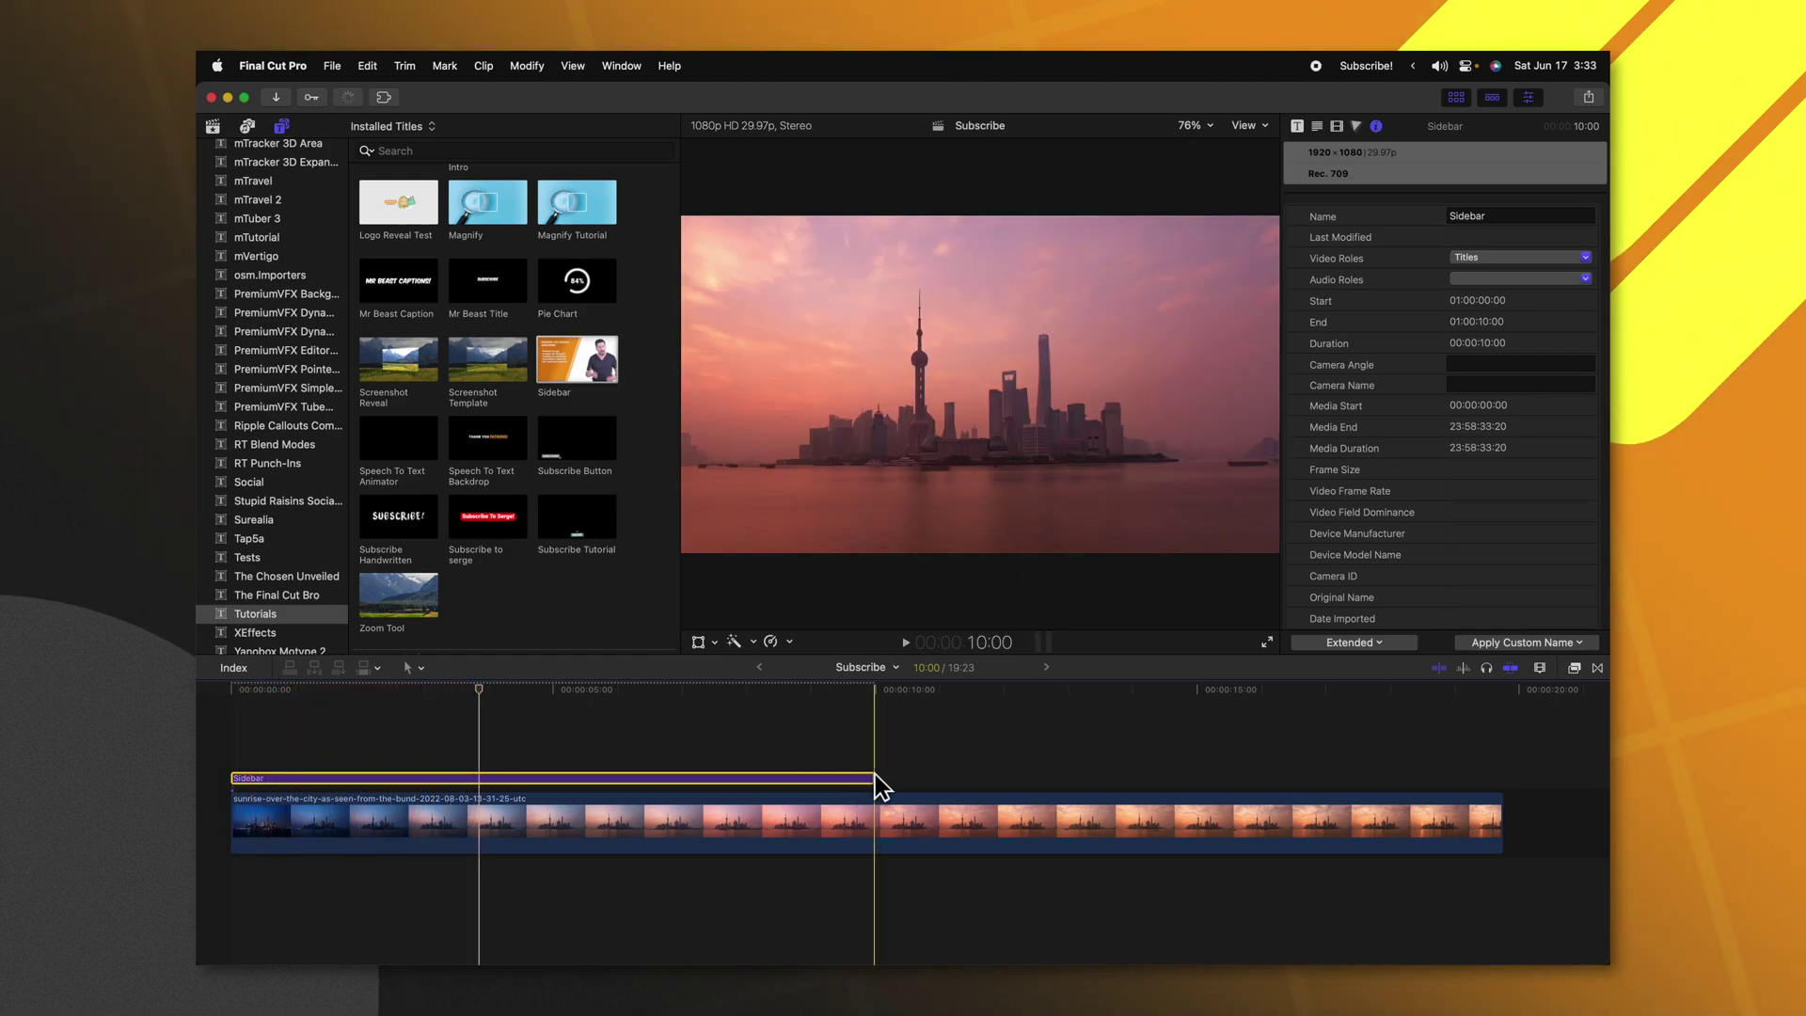
Step: Trim the end of the Sidebar title to a duration of 4:17 and play the title from its start
left_click_drag(871, 777, 523, 778)
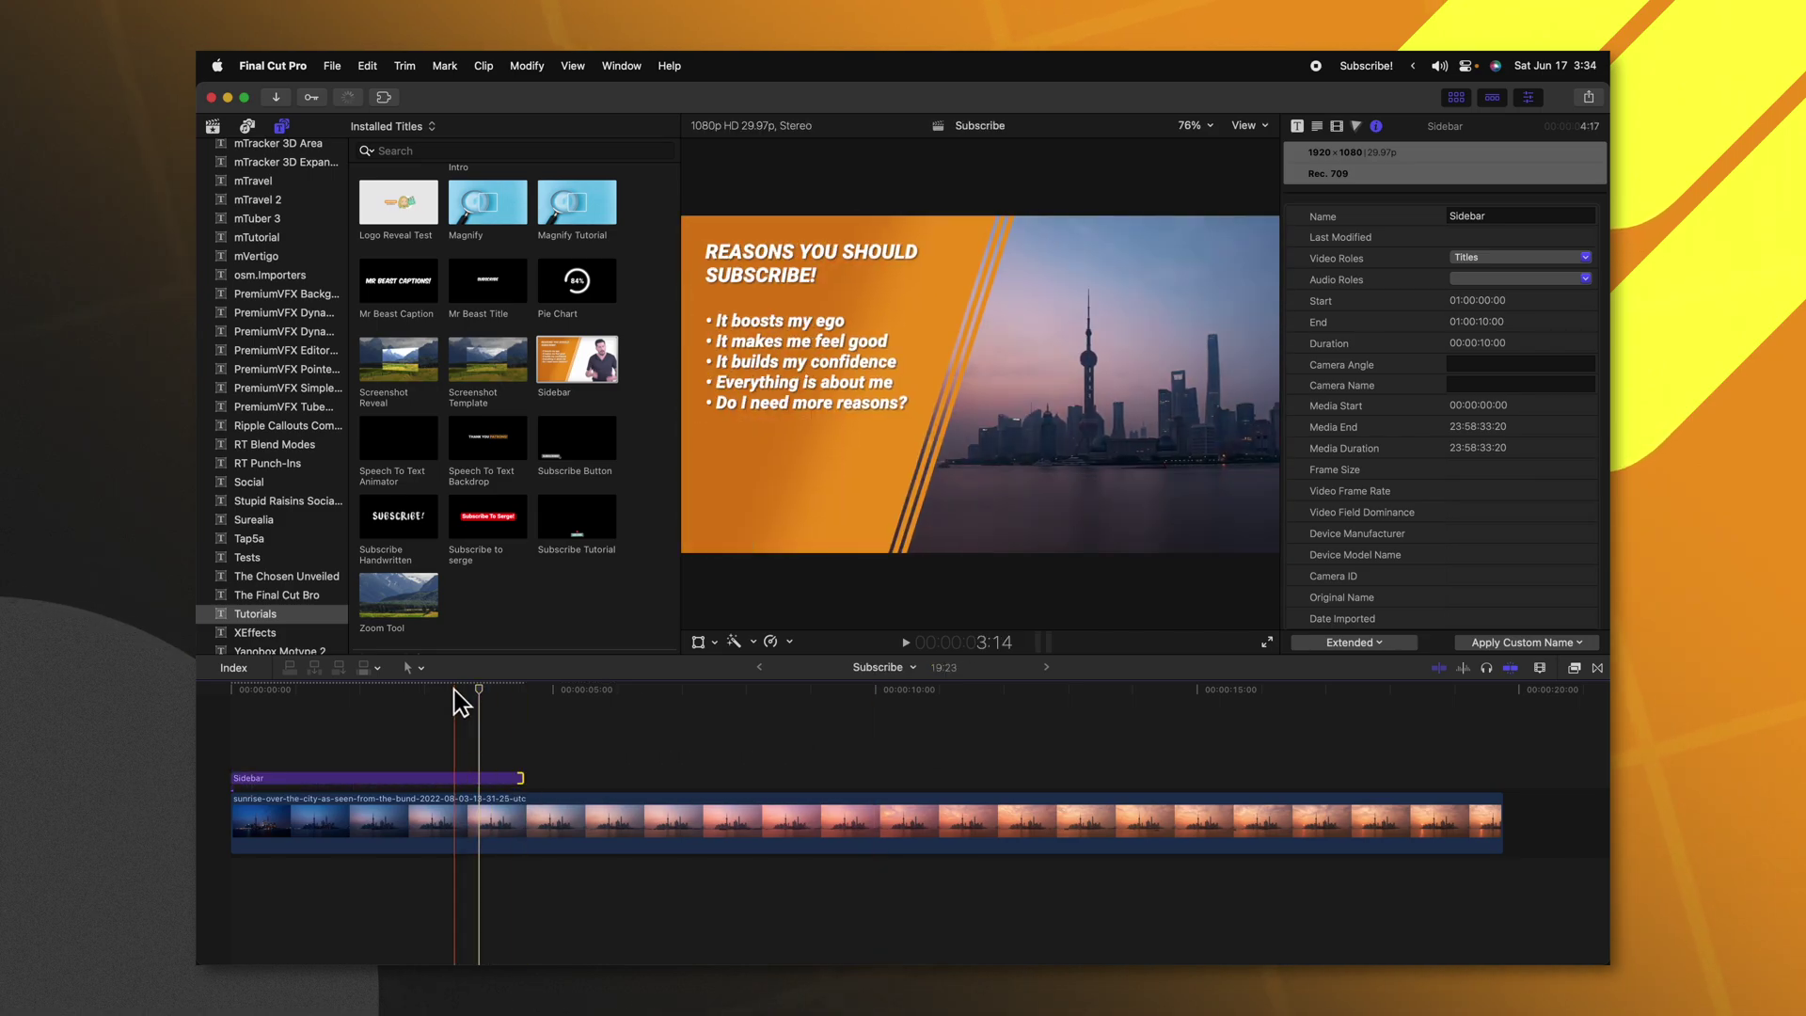
left_click(225, 716)
key("space")
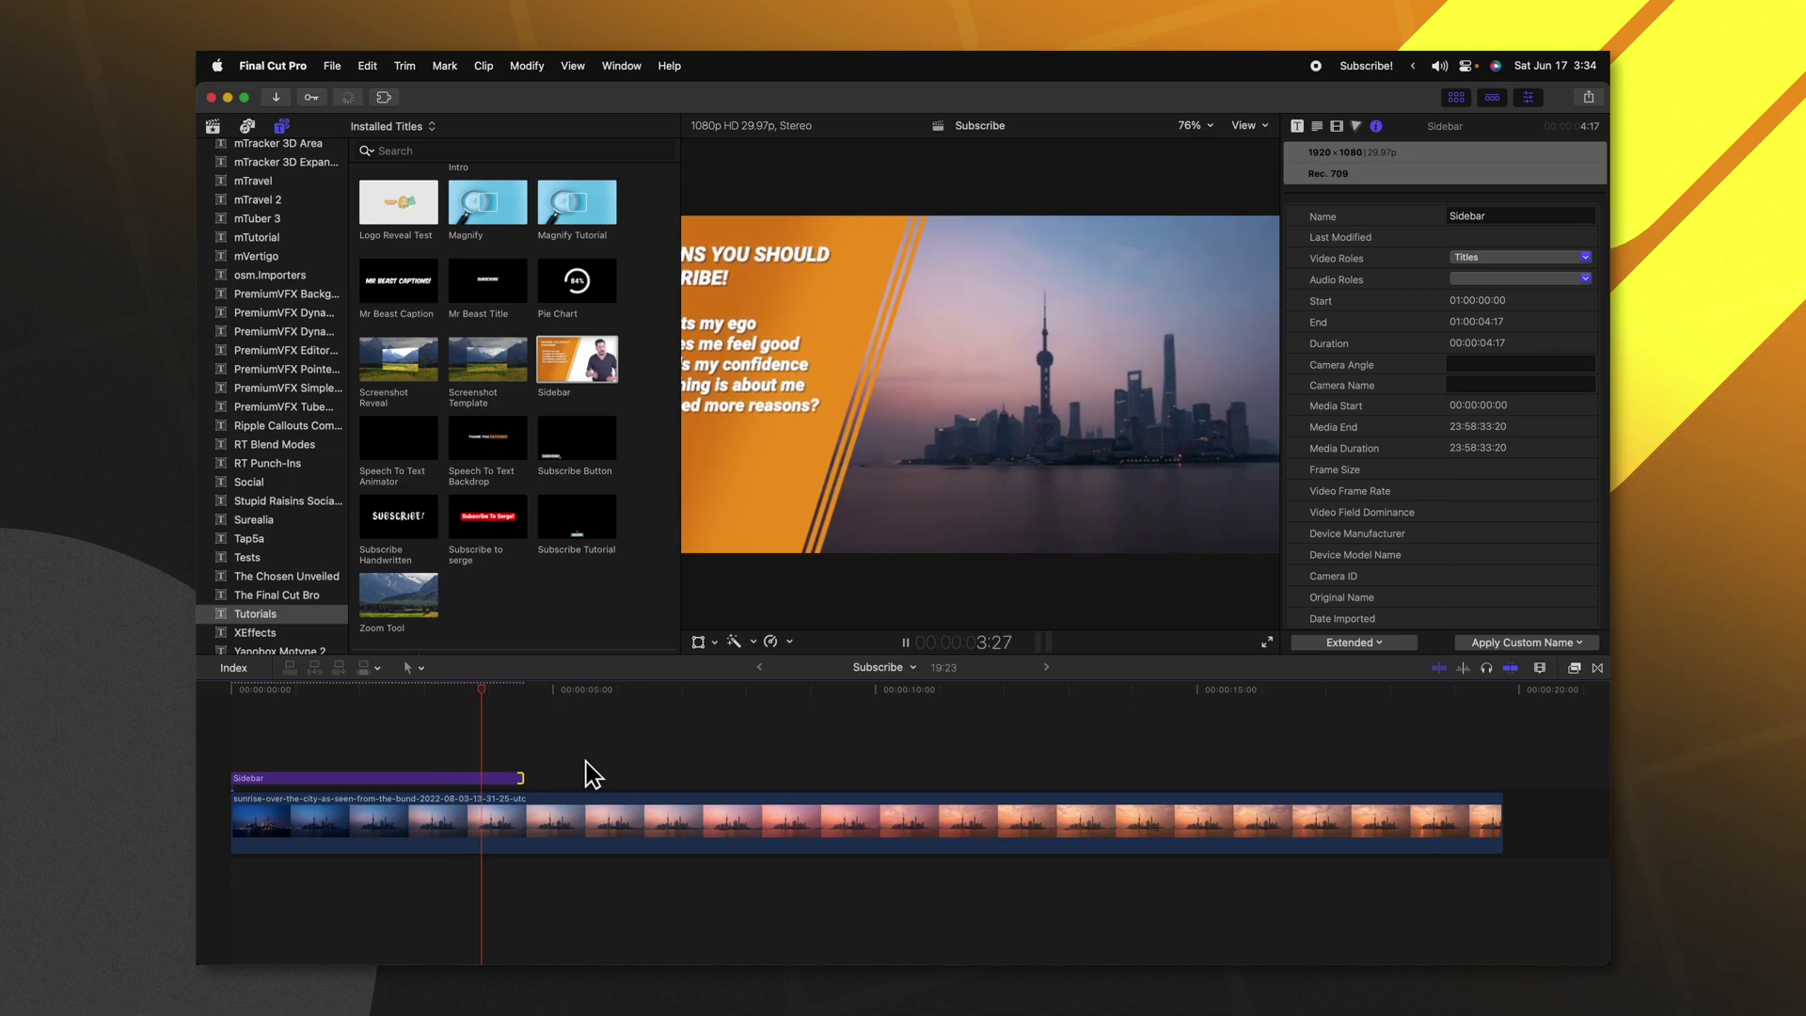
Step: Examine the Sidebar title's published parameters, on-screen position control and editable bullet text with its formatting settings
left_click(398, 686)
left_click(393, 777)
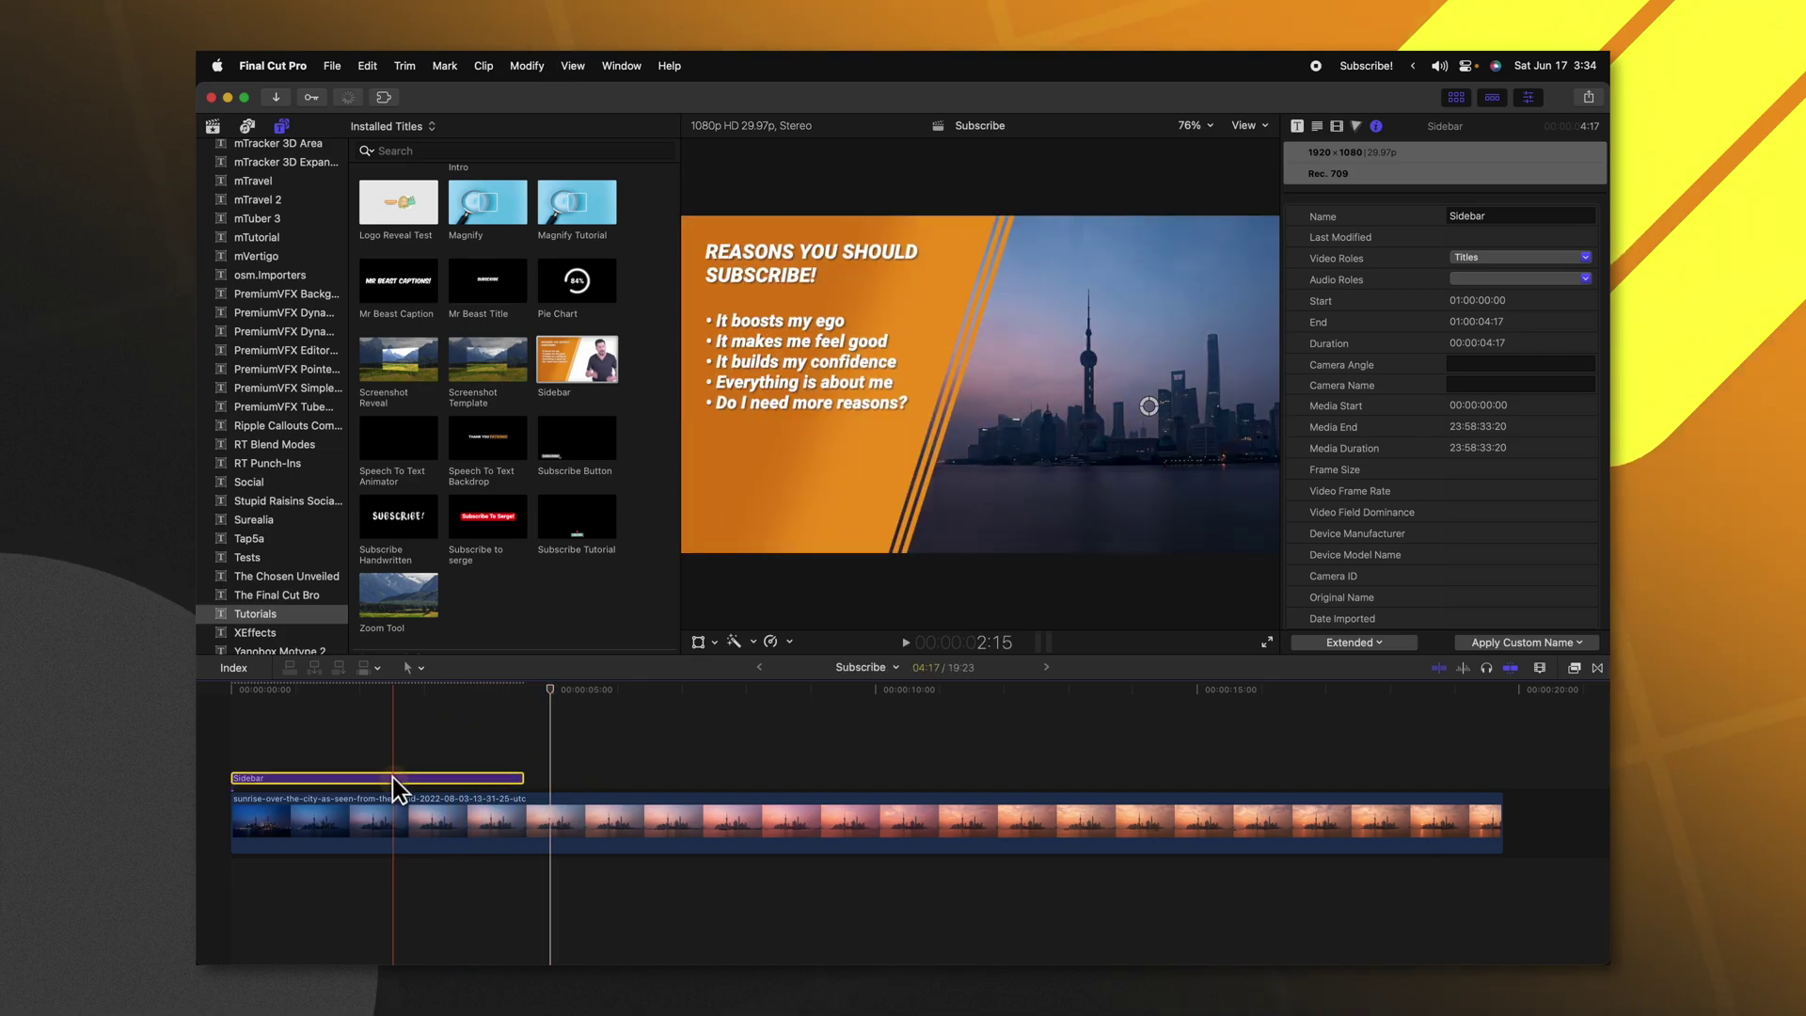
key("space")
left_click(1297, 125)
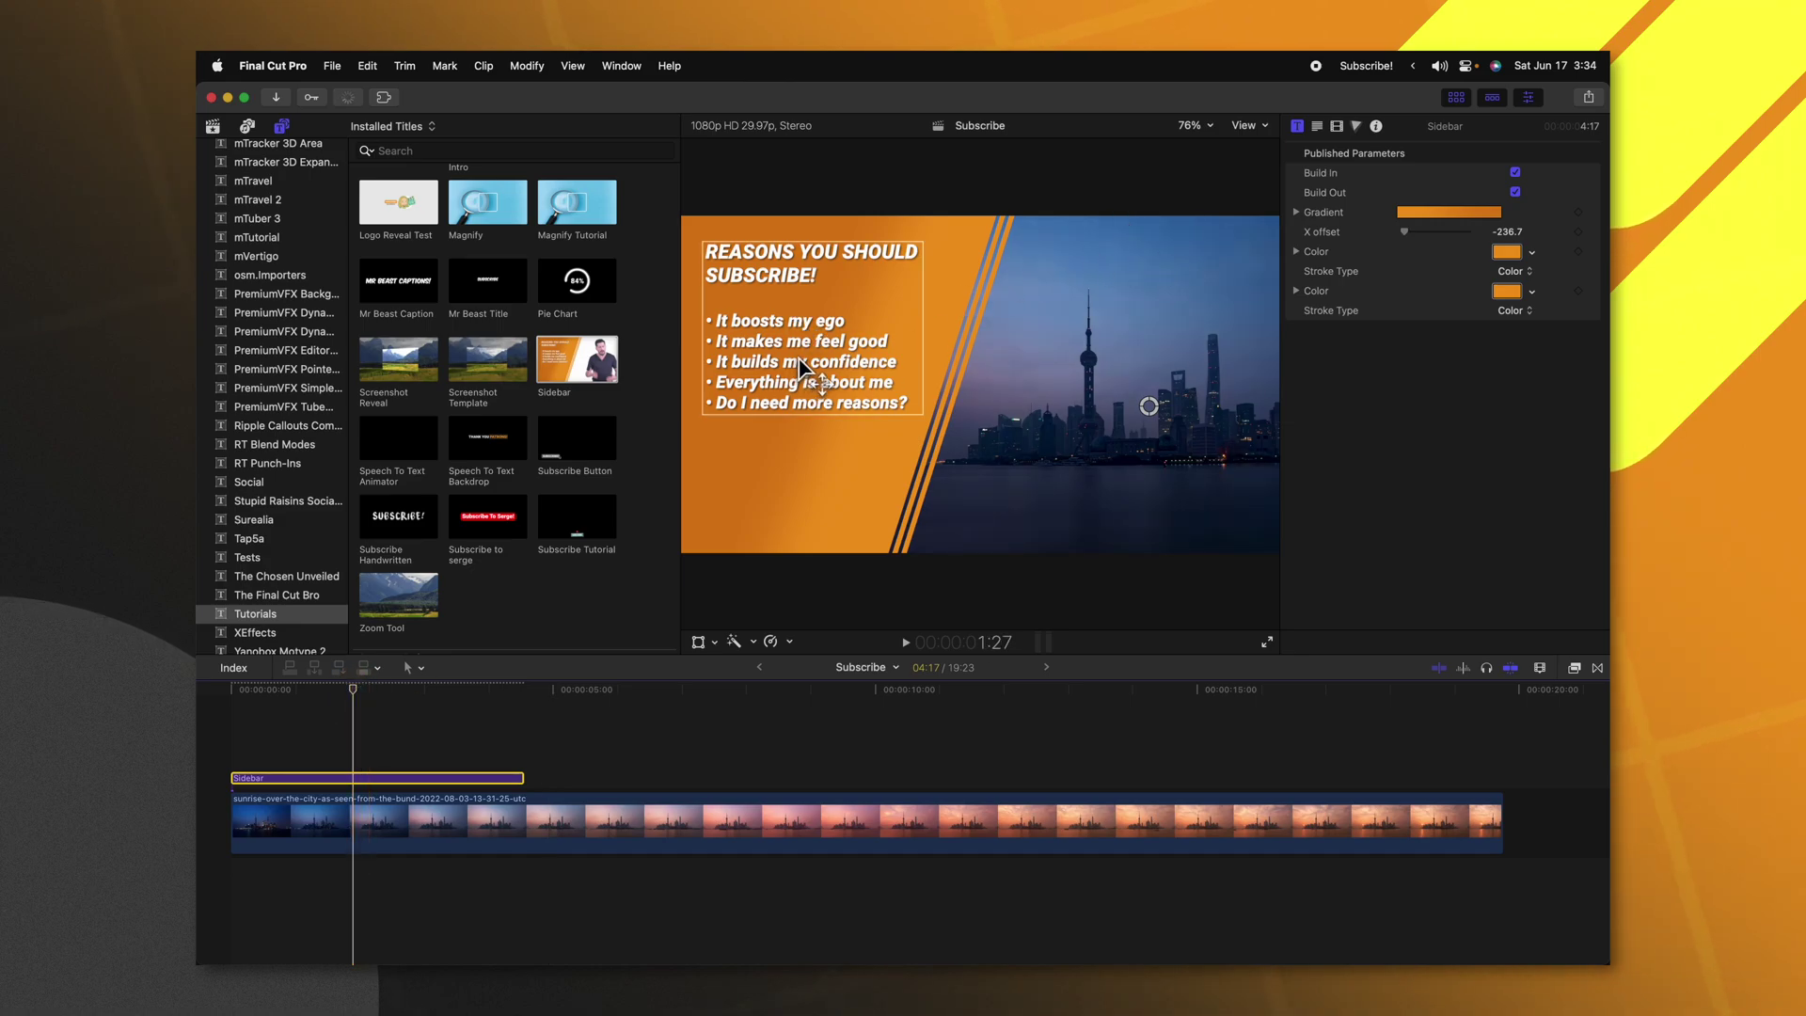
double_click(801, 367)
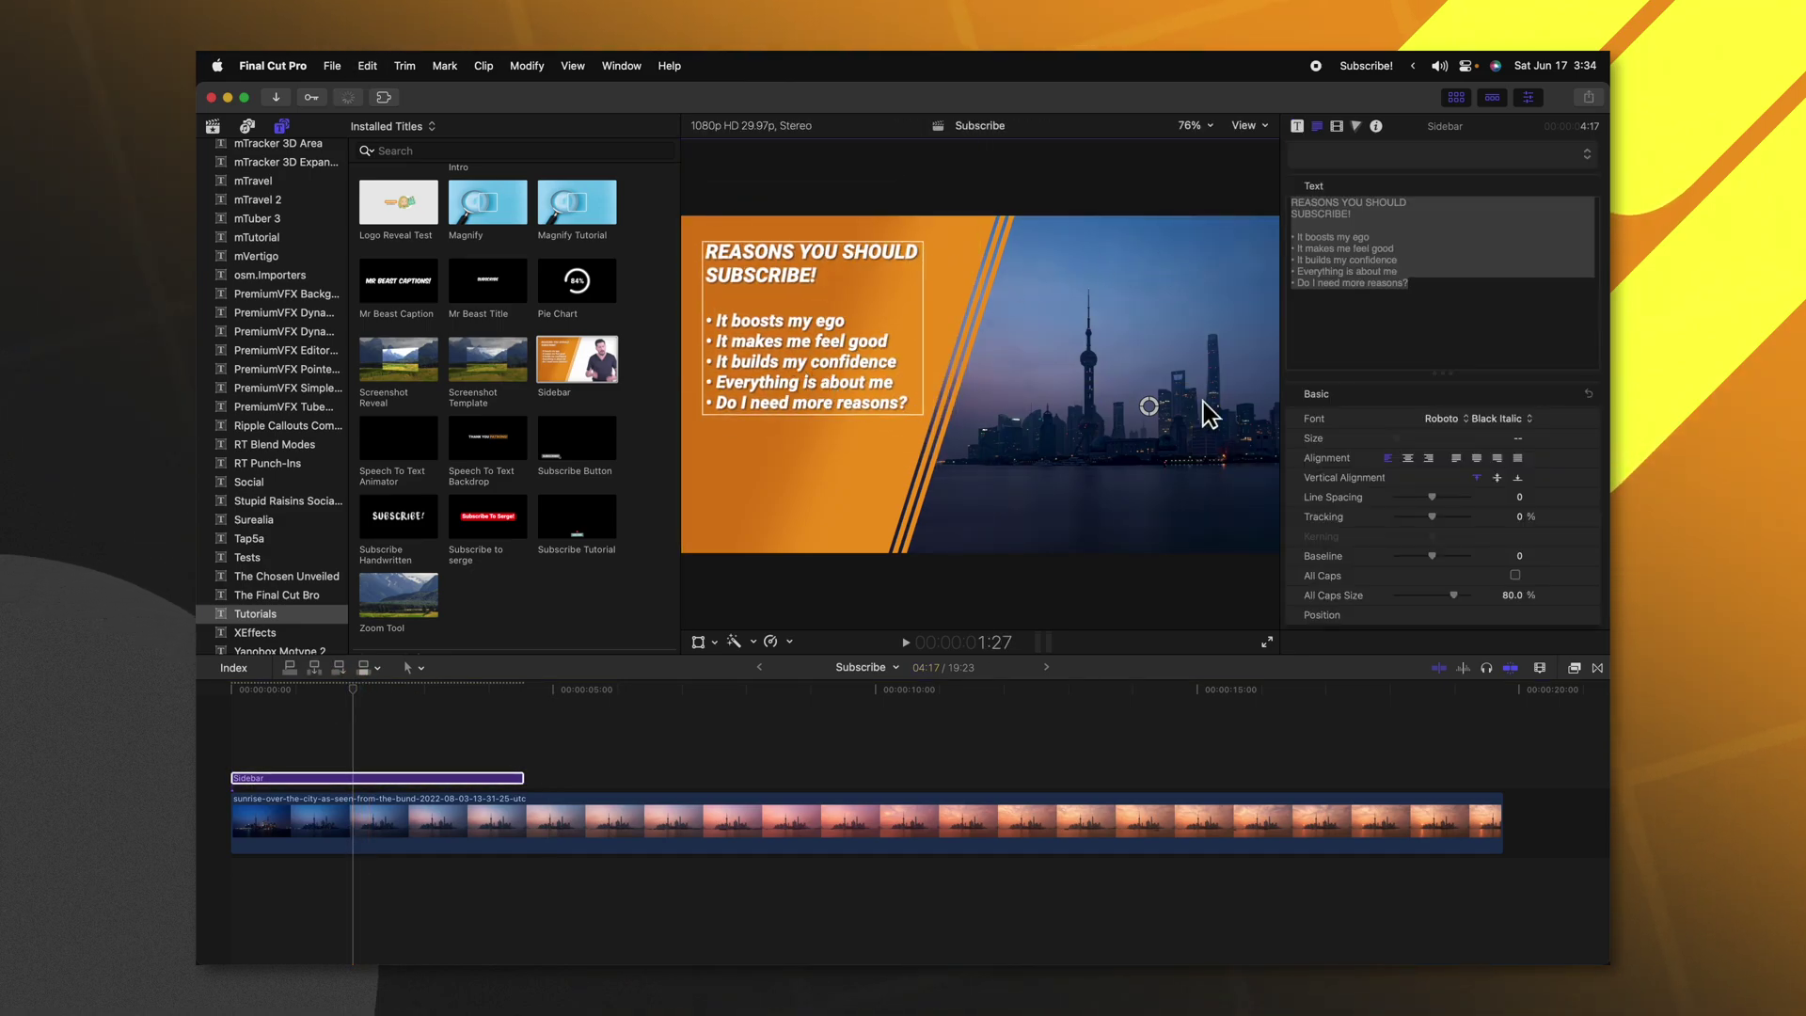
mouse_move(1151, 405)
left_mouse_down()
mouse_move(1041, 430)
mouse_move(1174, 407)
left_mouse_up()
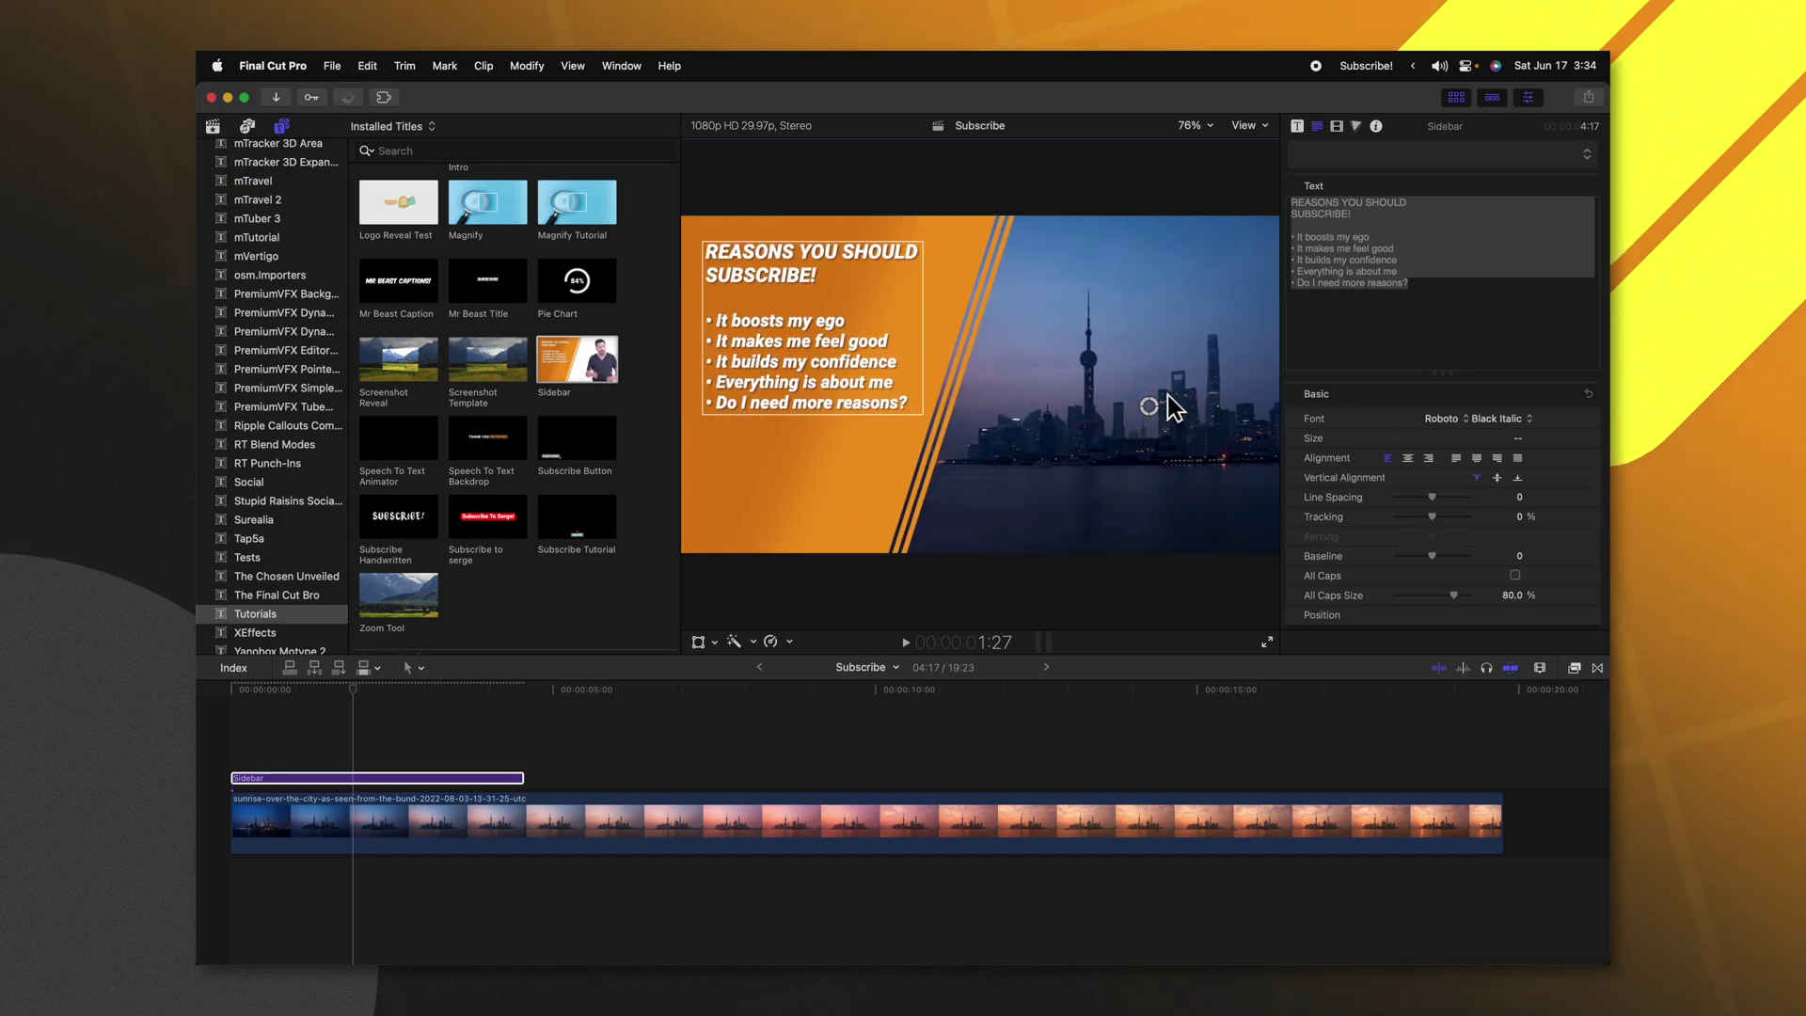
left_click_drag(1408, 283, 1302, 144)
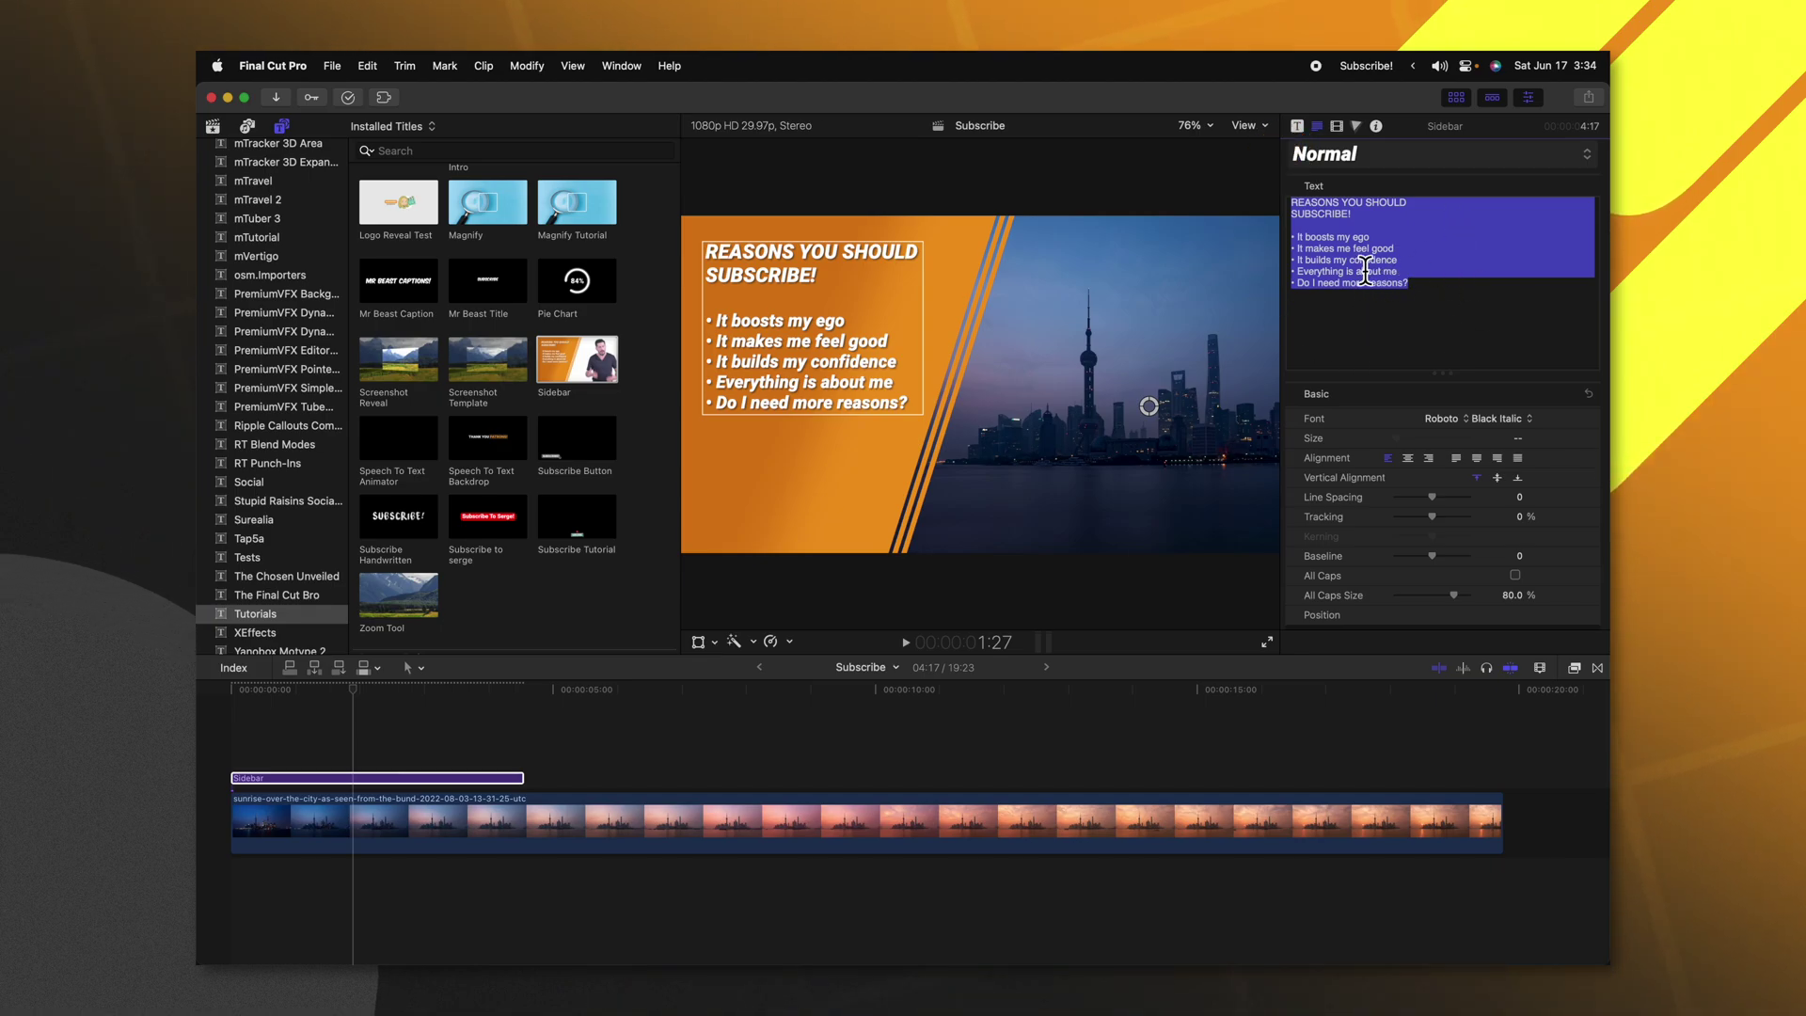
Step: Adjust the Sidebar title's published X offset to shift the sidebar slightly to the left
left_click(1298, 125)
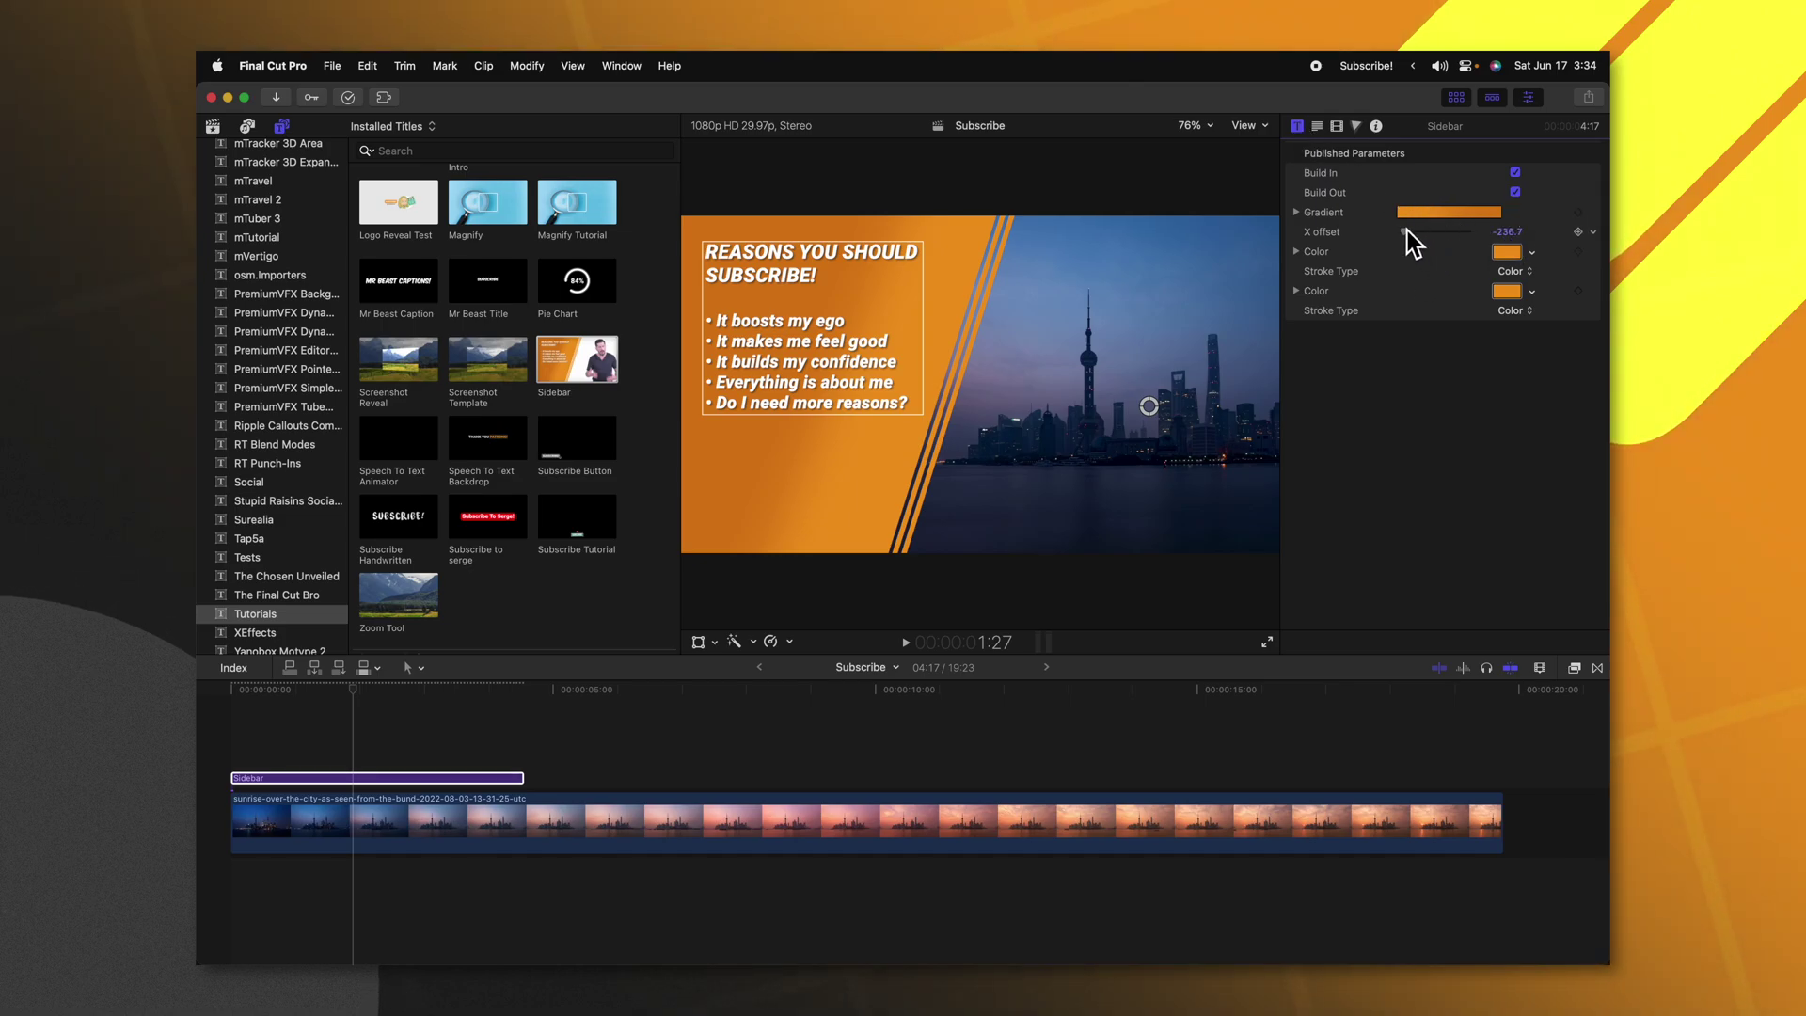
mouse_move(1403, 245)
left_mouse_down()
mouse_move(1433, 247)
mouse_move(1403, 231)
left_mouse_up()
left_click_drag(1511, 232, 1511, 242)
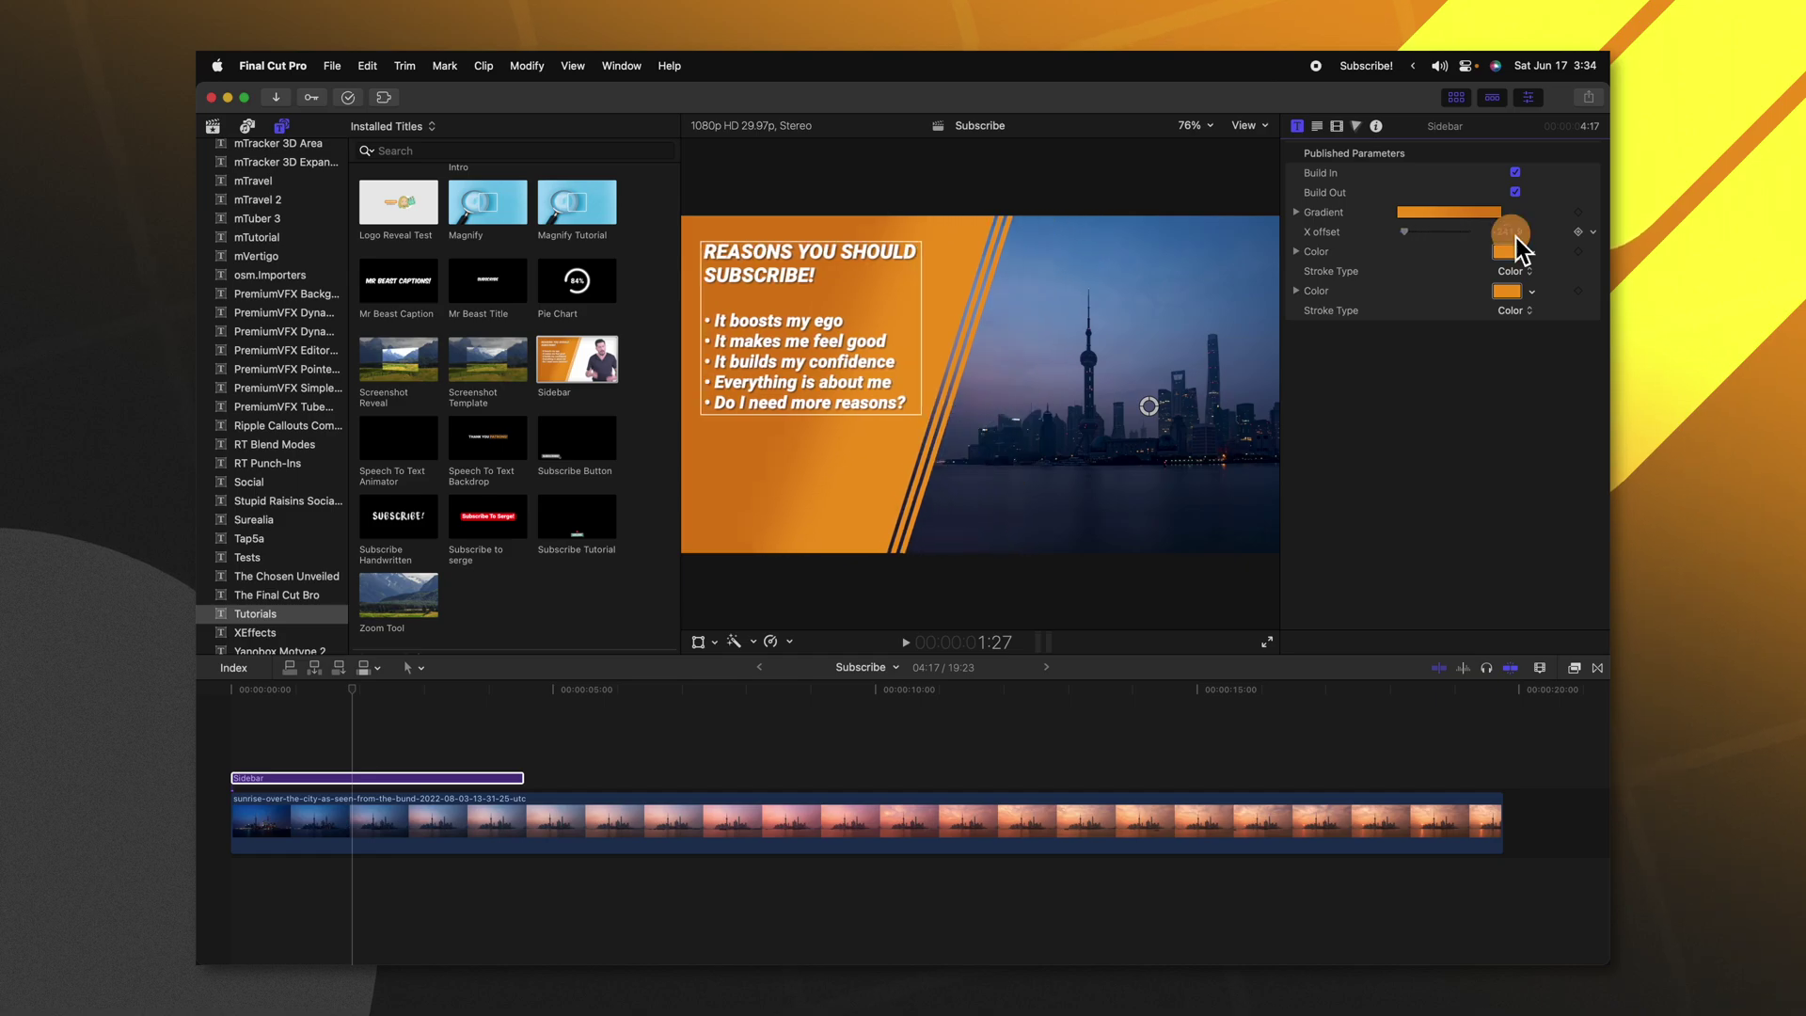